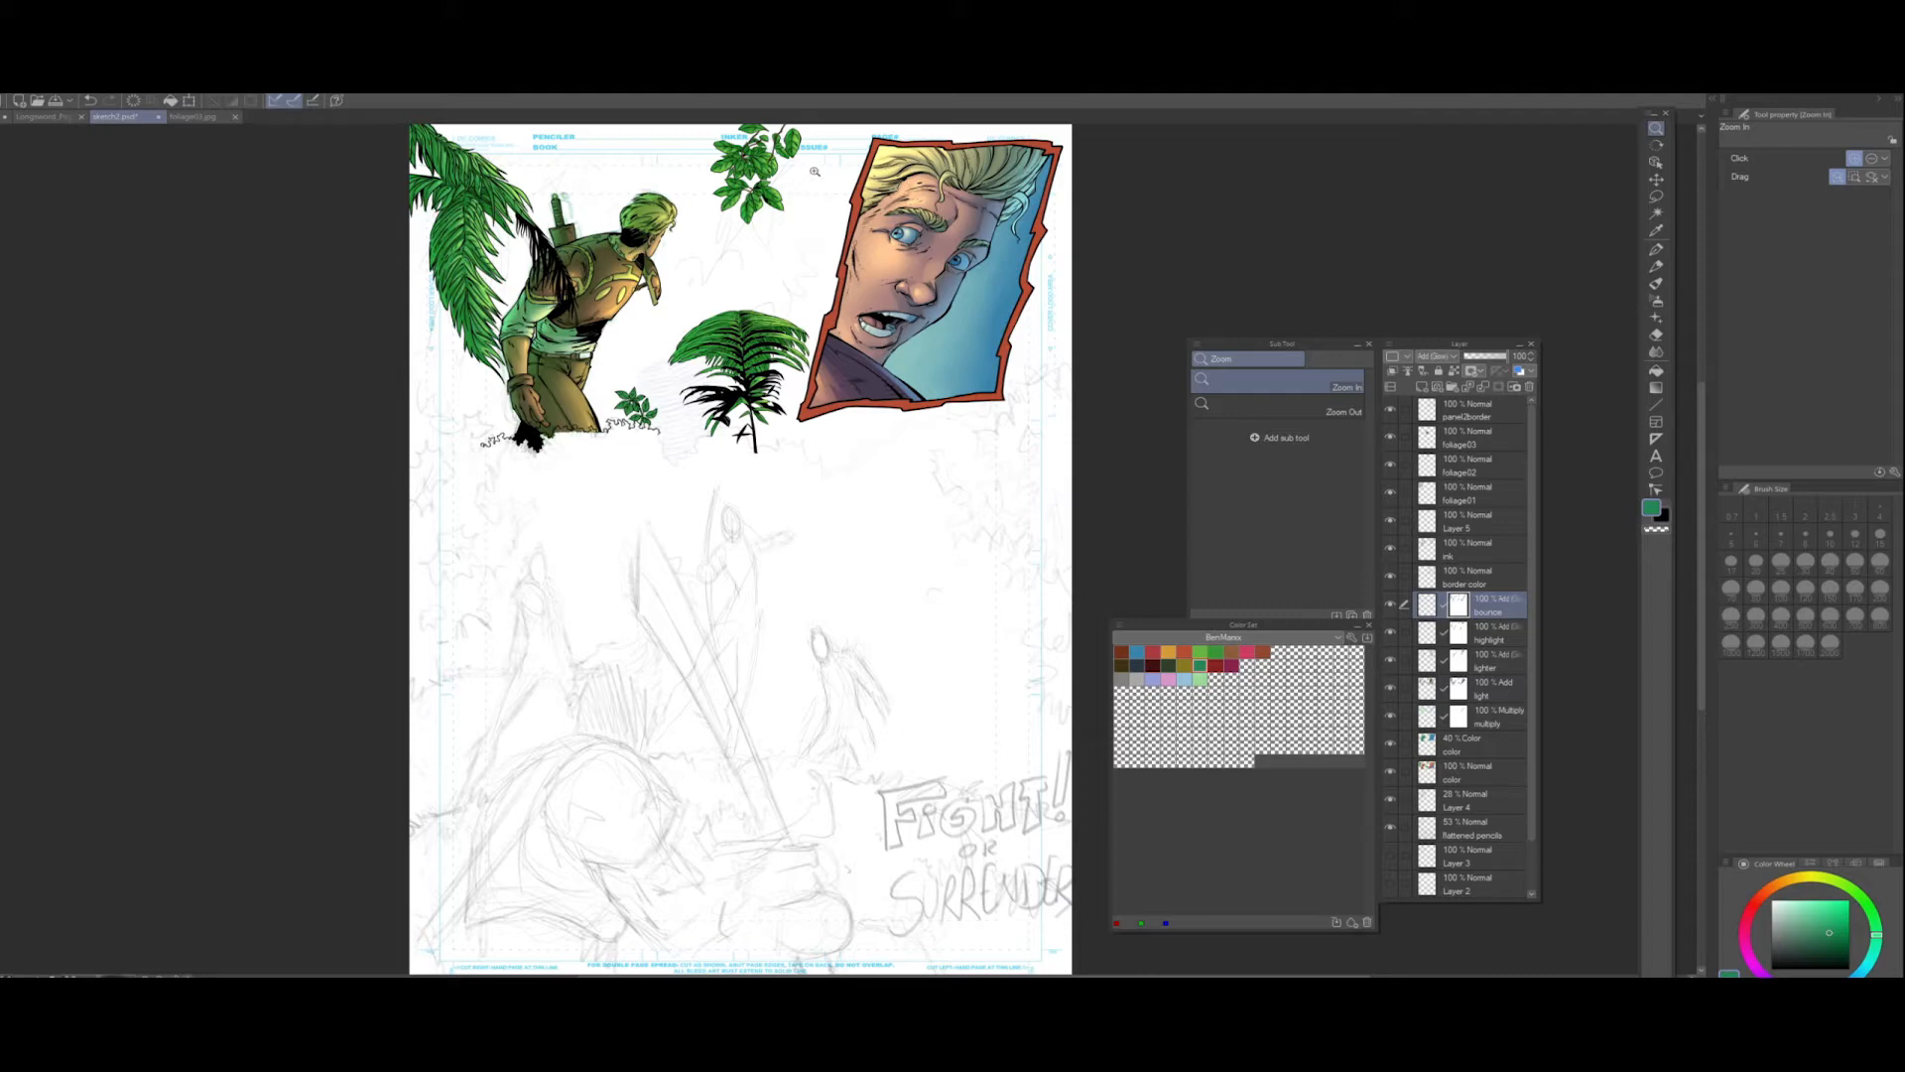
- Bring up the foliage03.jpg photo, move the sub tool palette off it, and detach the photo as a floating window beside the comic page
click(193, 117)
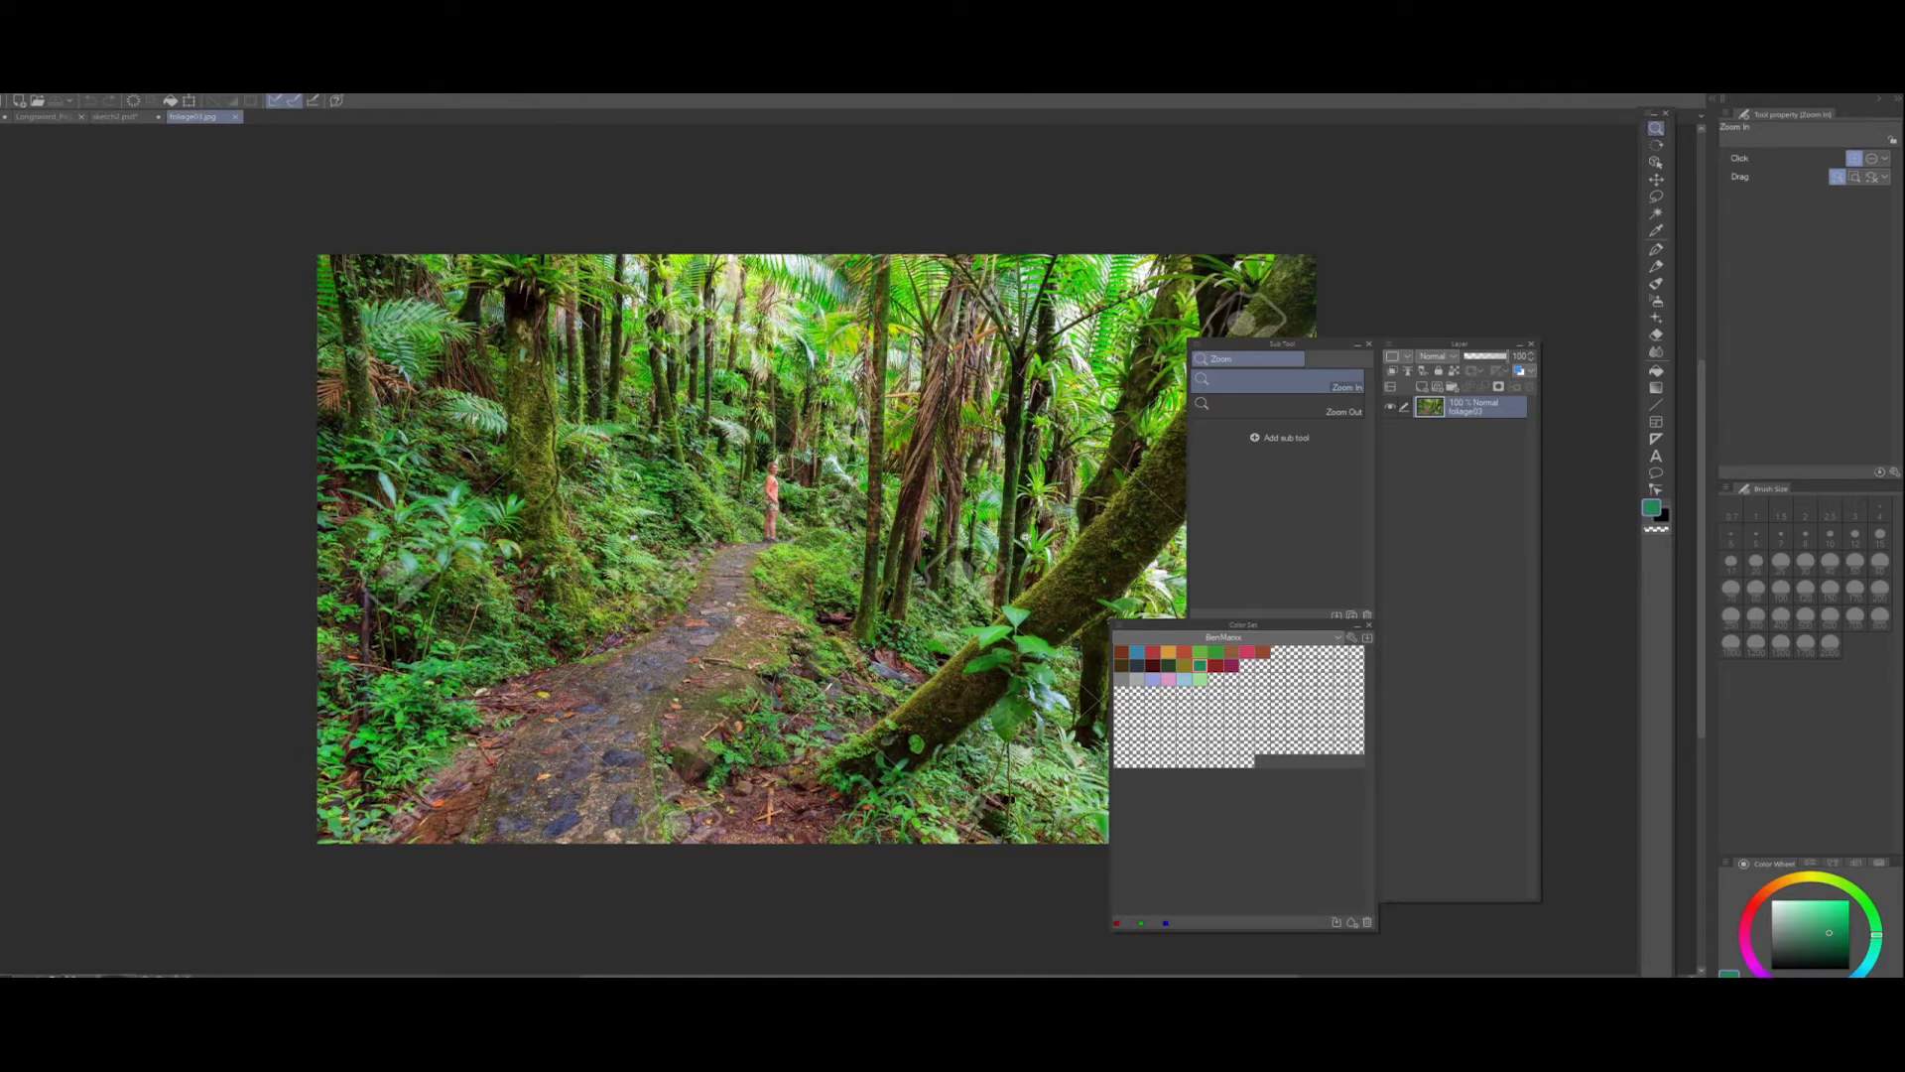
drag(1267, 351, 711, 521)
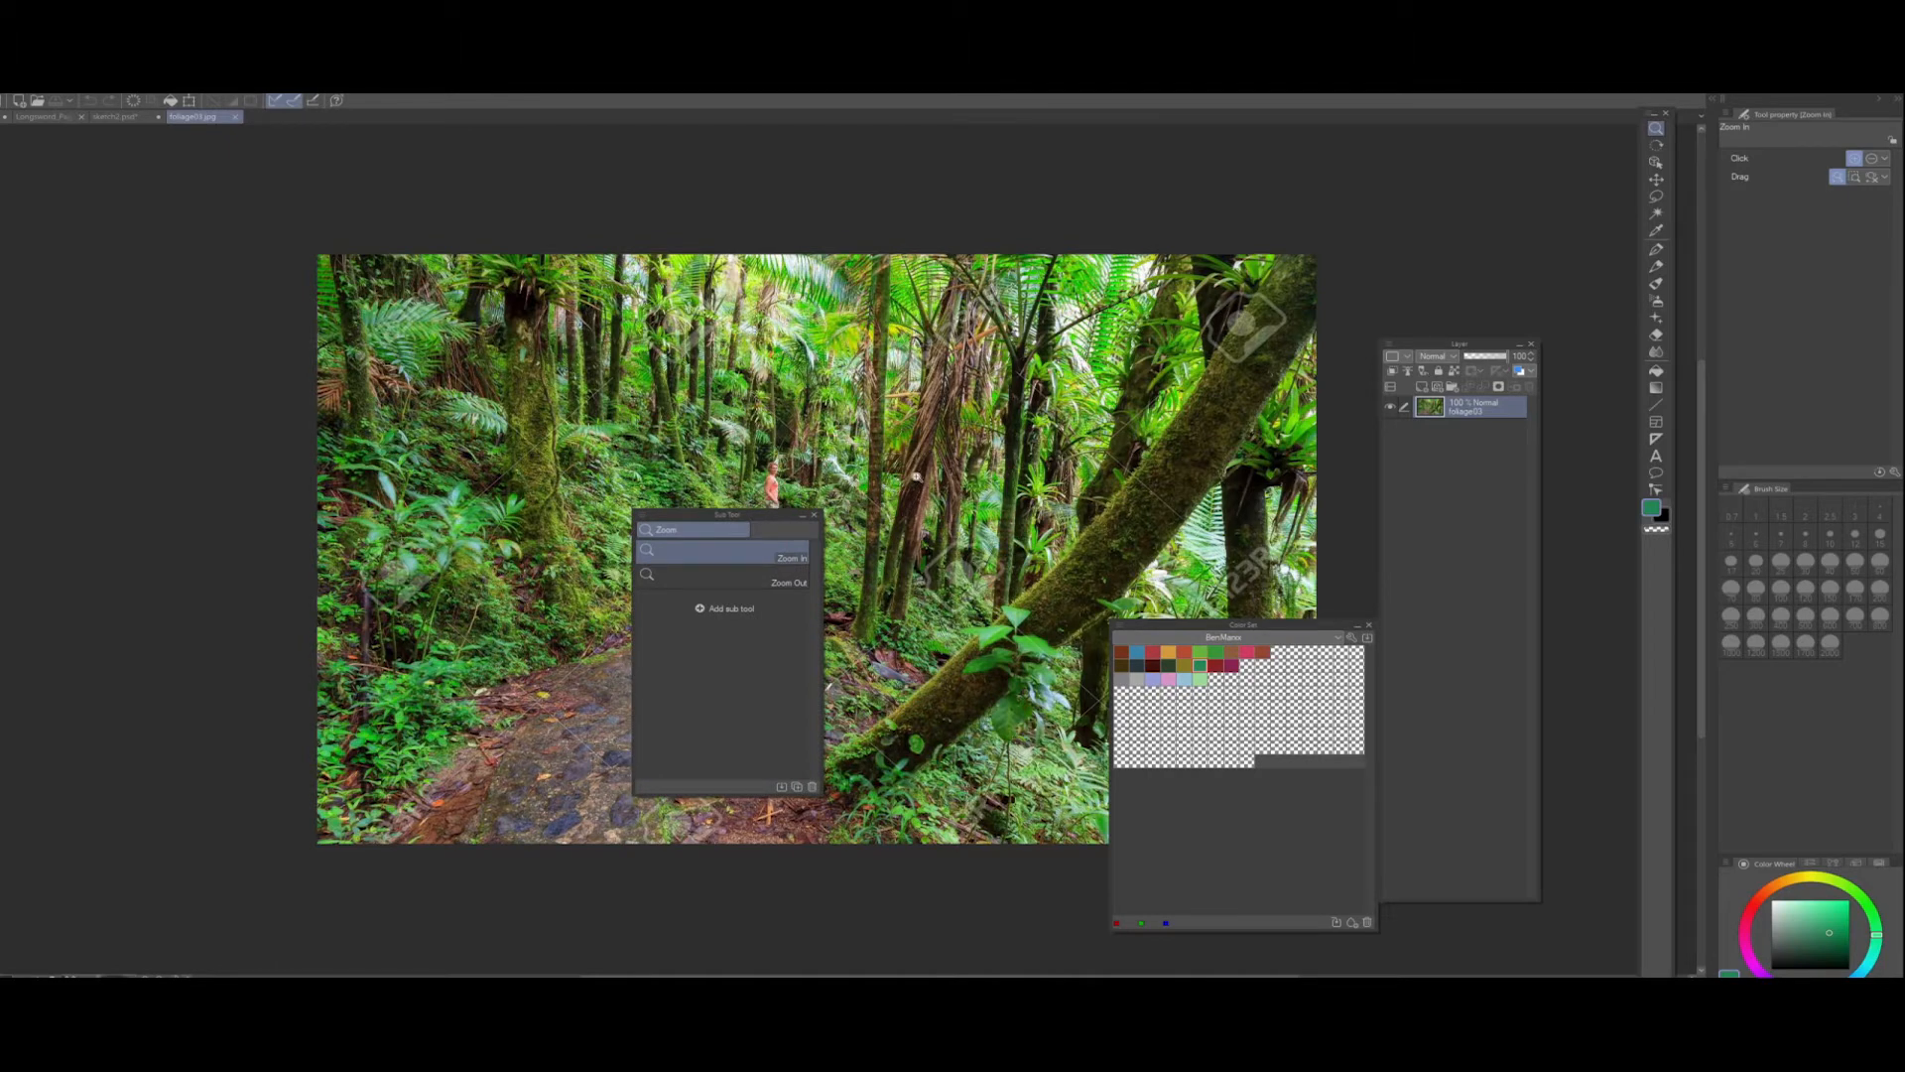
drag(759, 523, 229, 550)
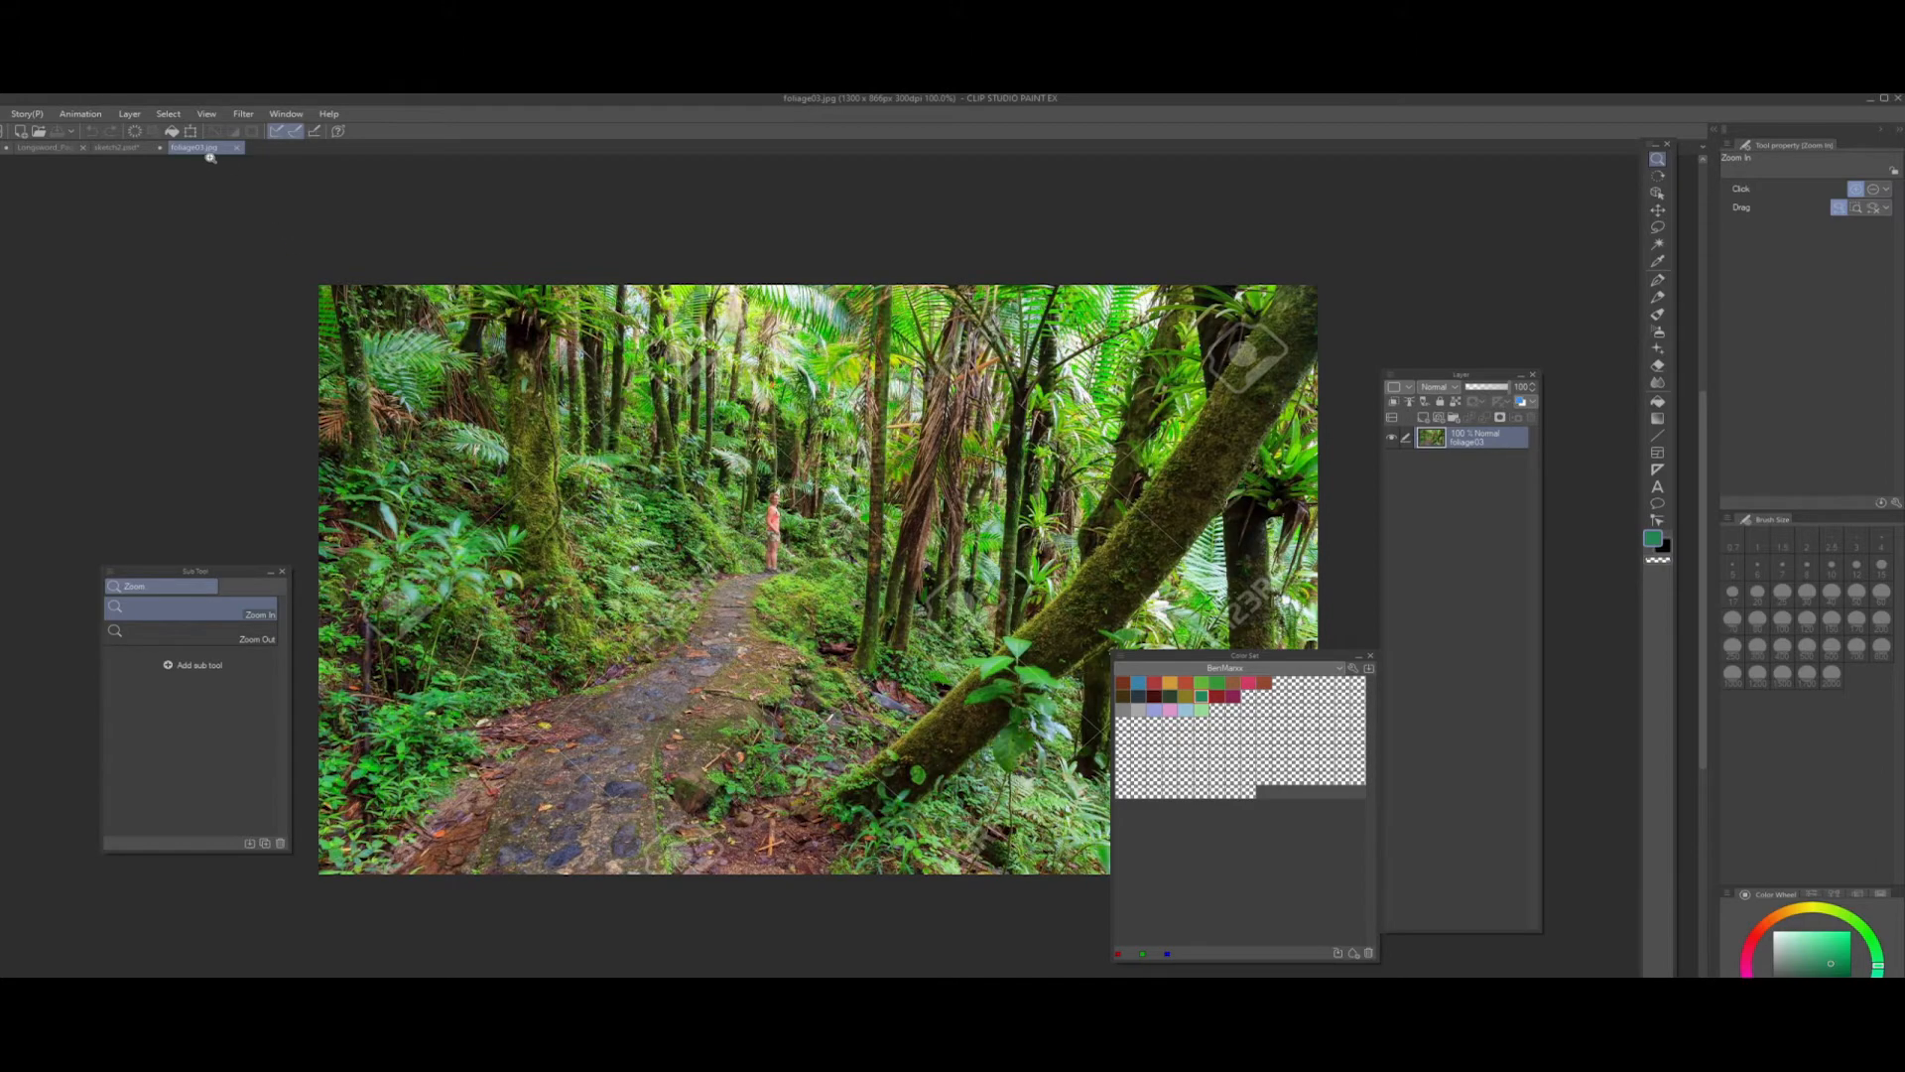
mouse_move(210, 157)
mouse_down()
mouse_move(357, 357)
mouse_move(134, 359)
mouse_up()
drag(352, 329, 262, 284)
- Copy the entire foliage03 photo and paste it as a new layer within the same image
click(169, 113)
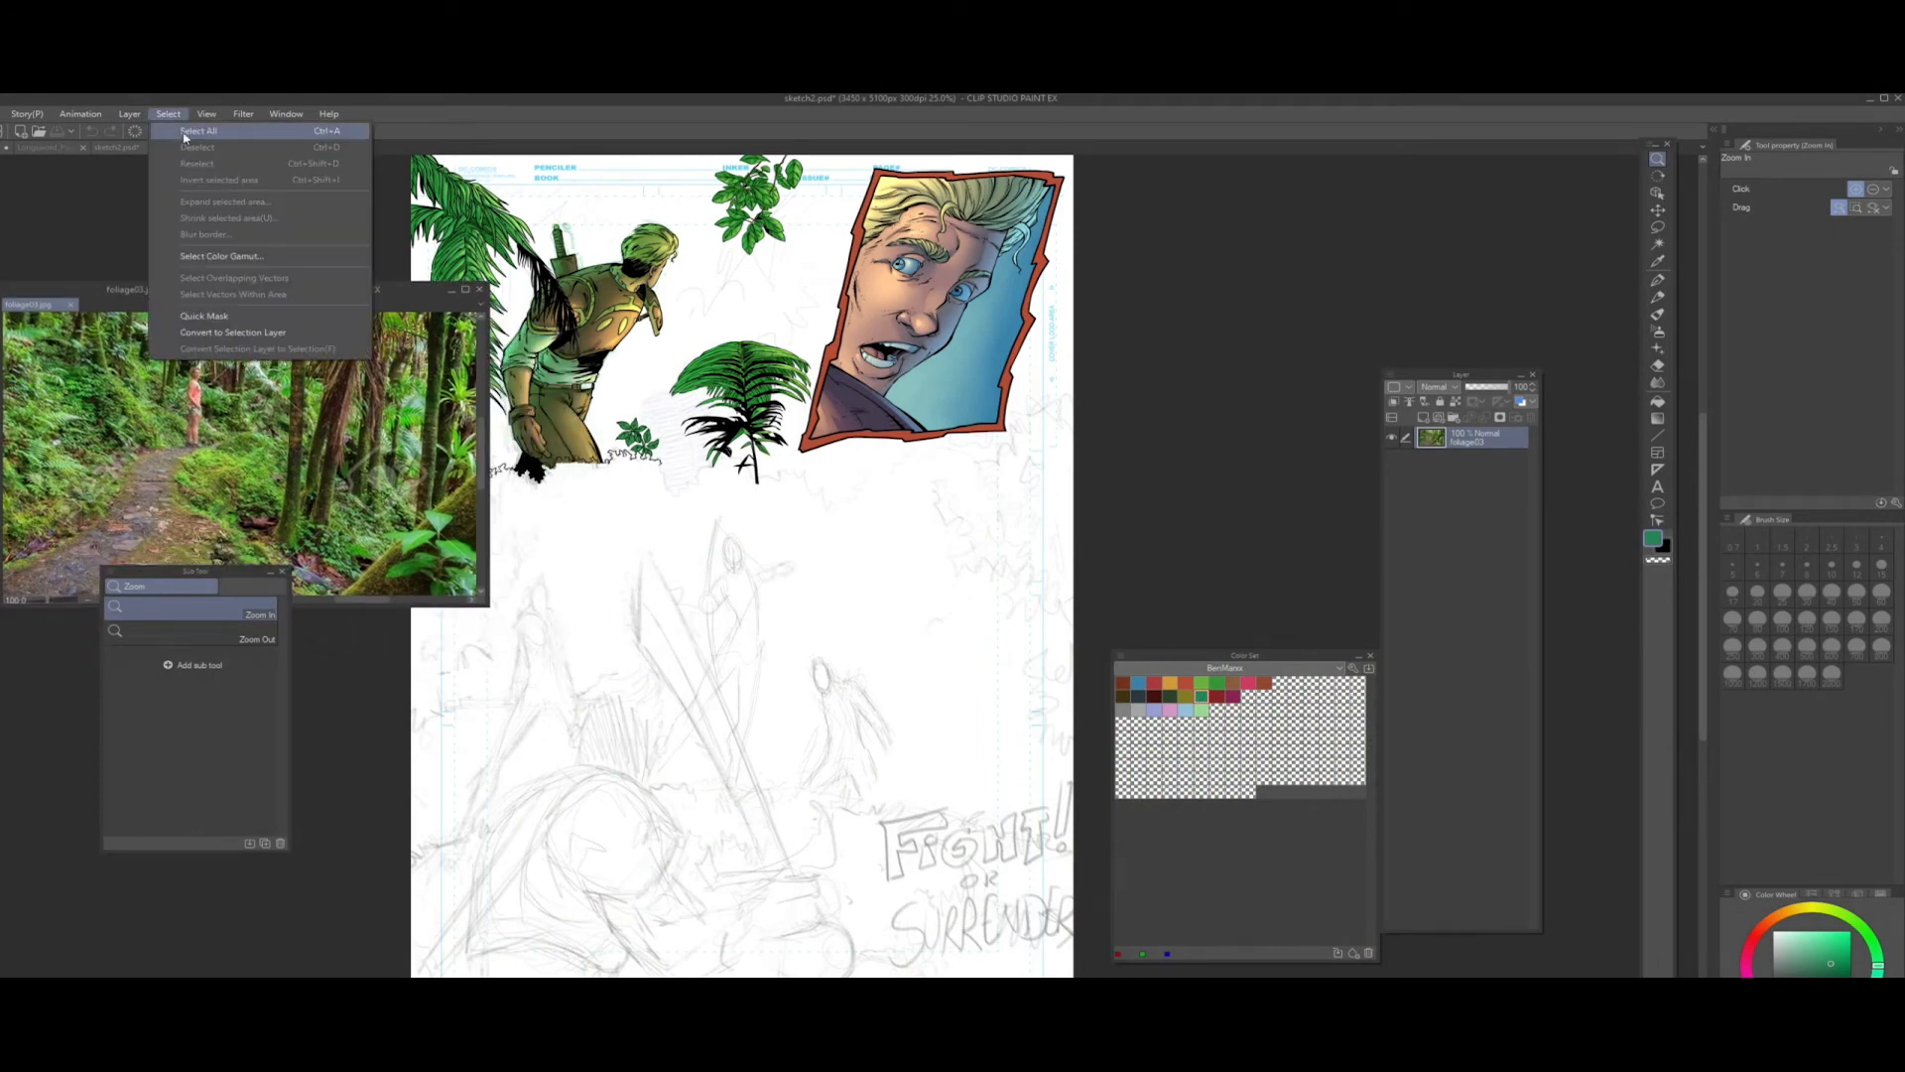
click(184, 132)
click(4, 113)
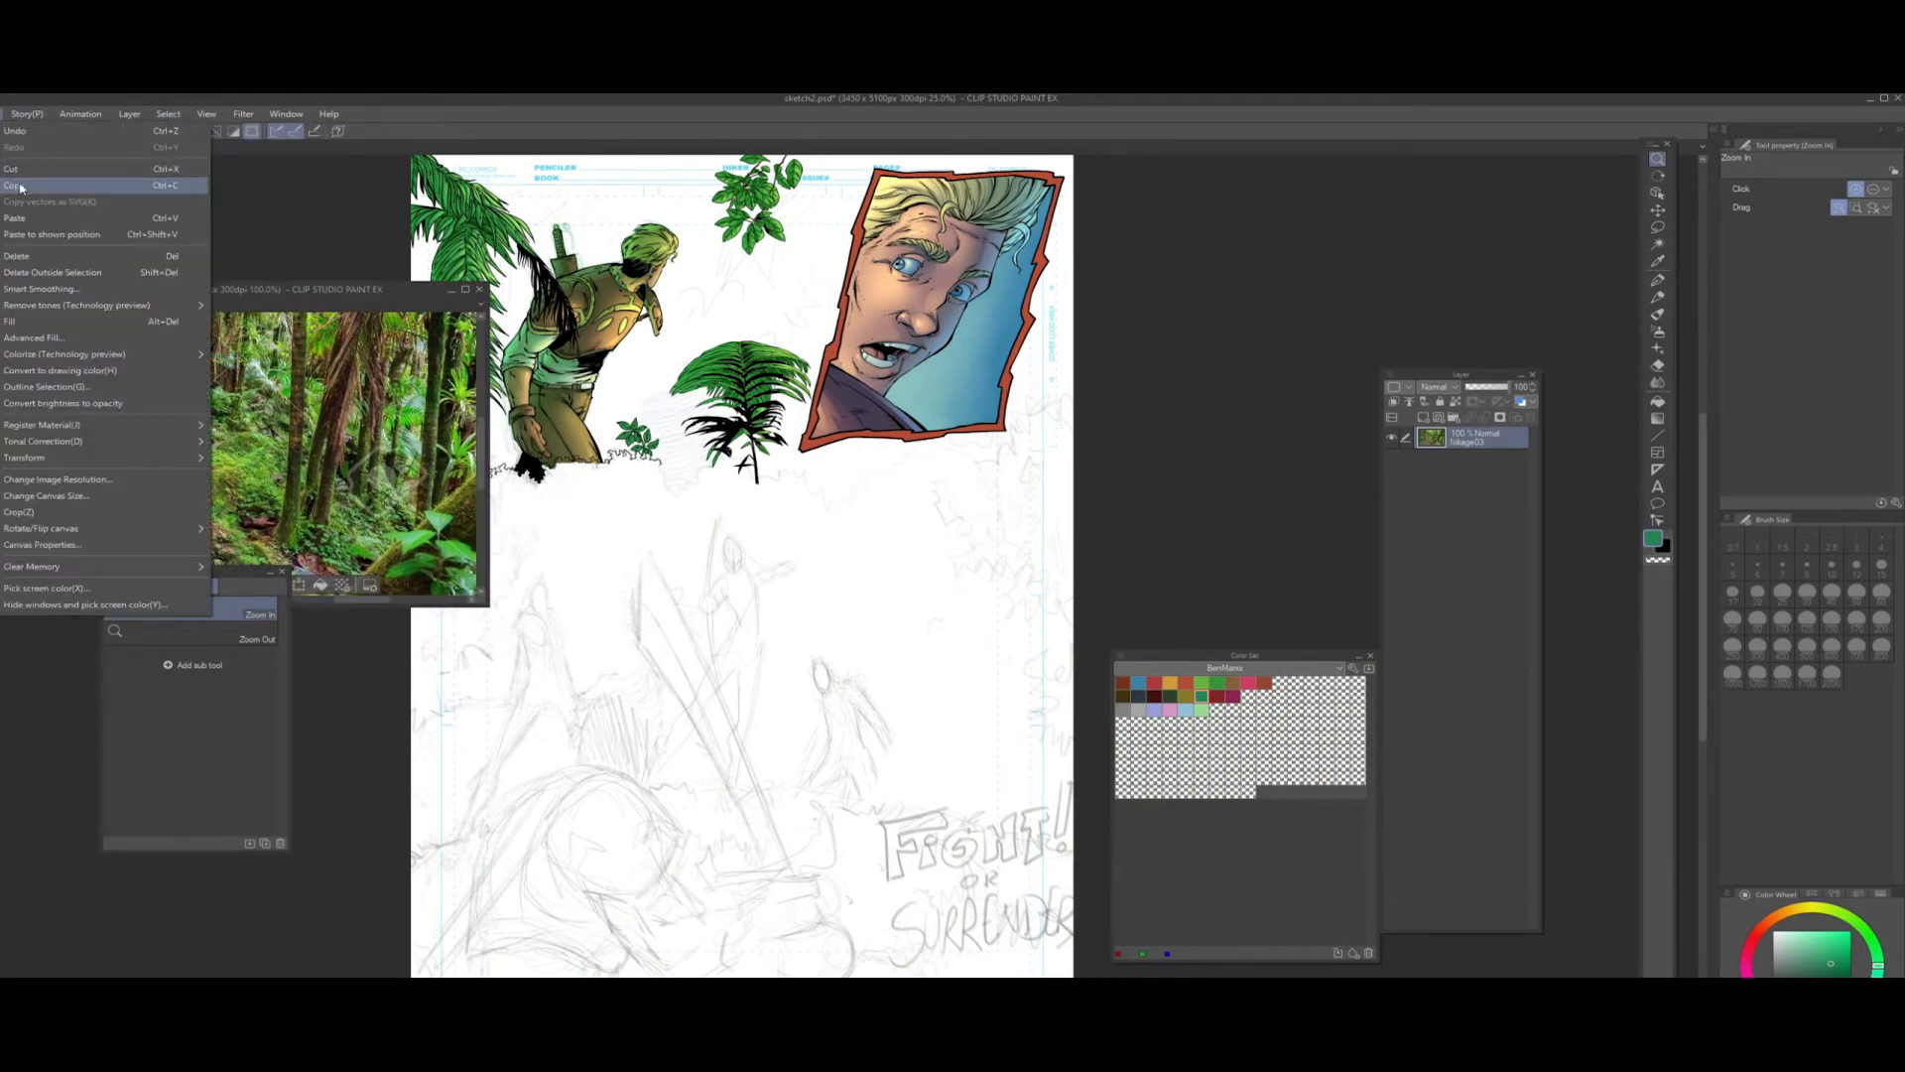
click(20, 186)
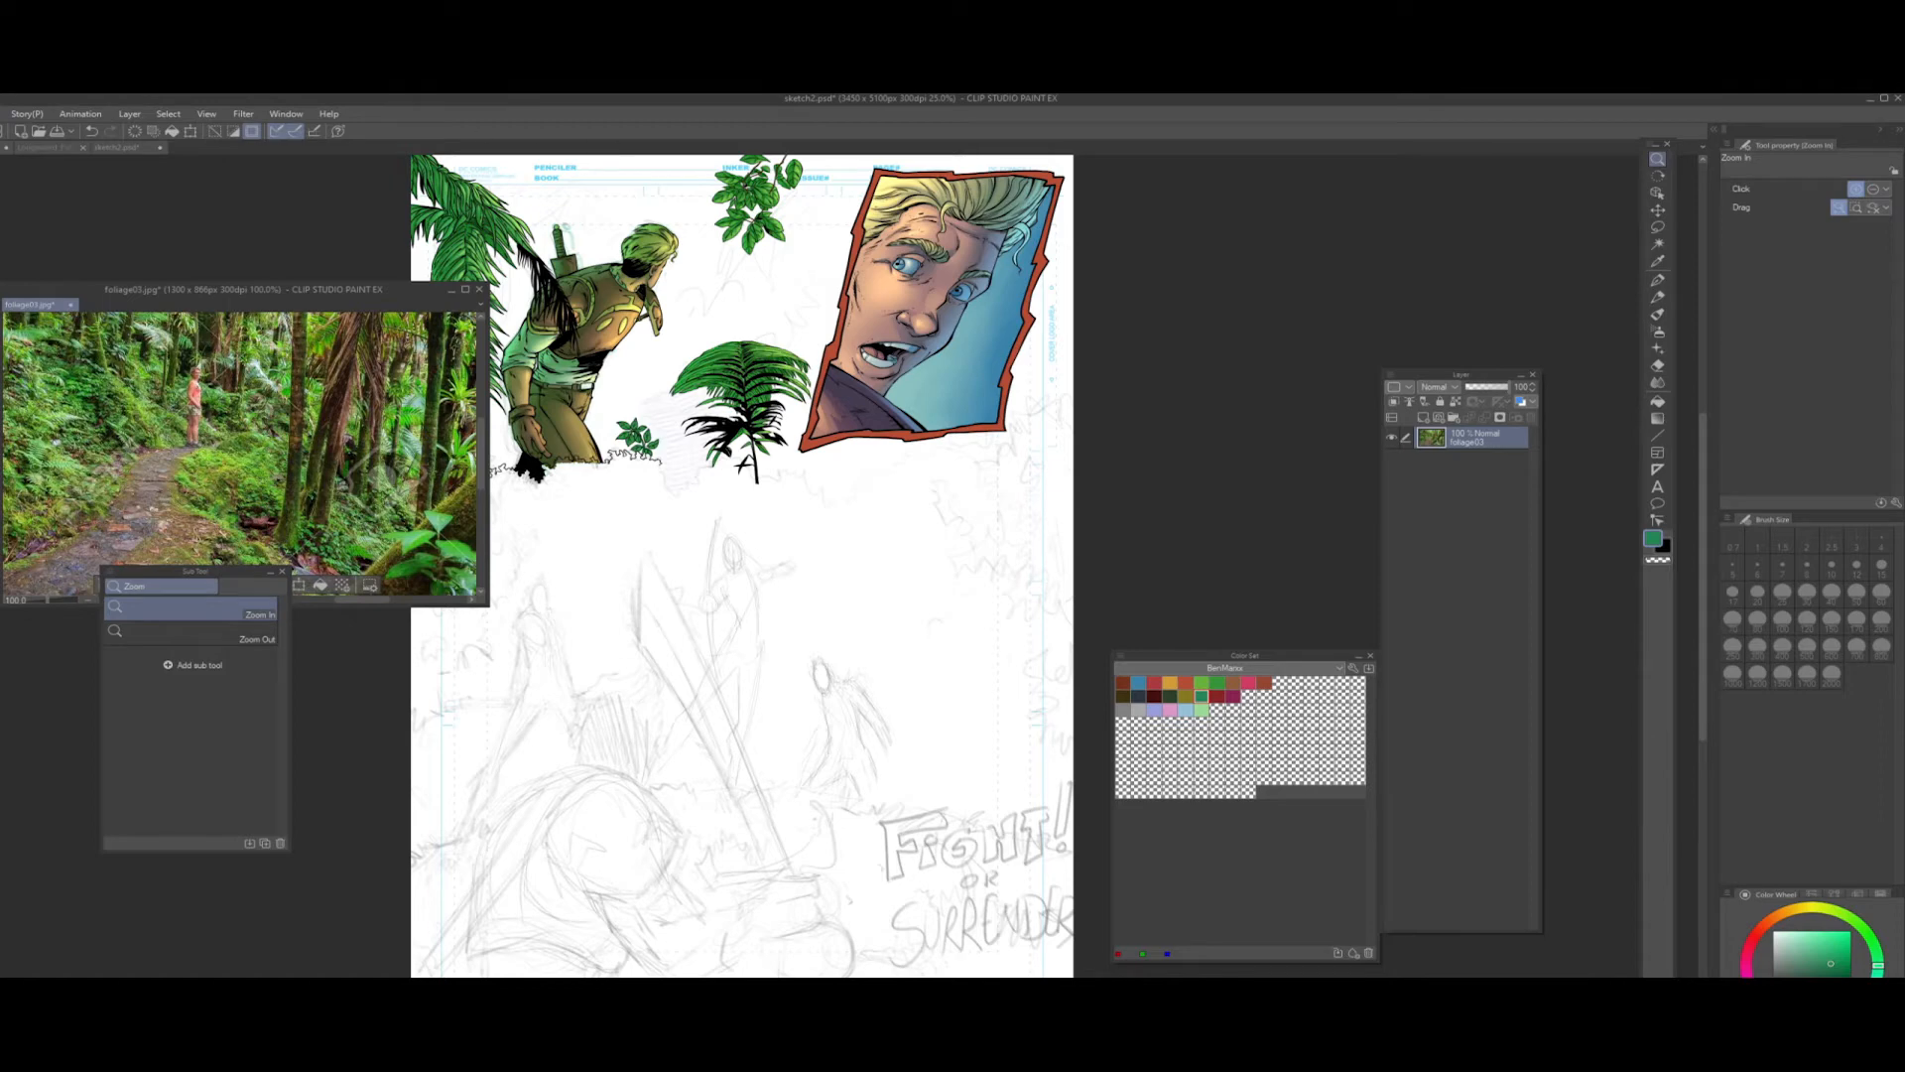
click(4, 113)
click(21, 220)
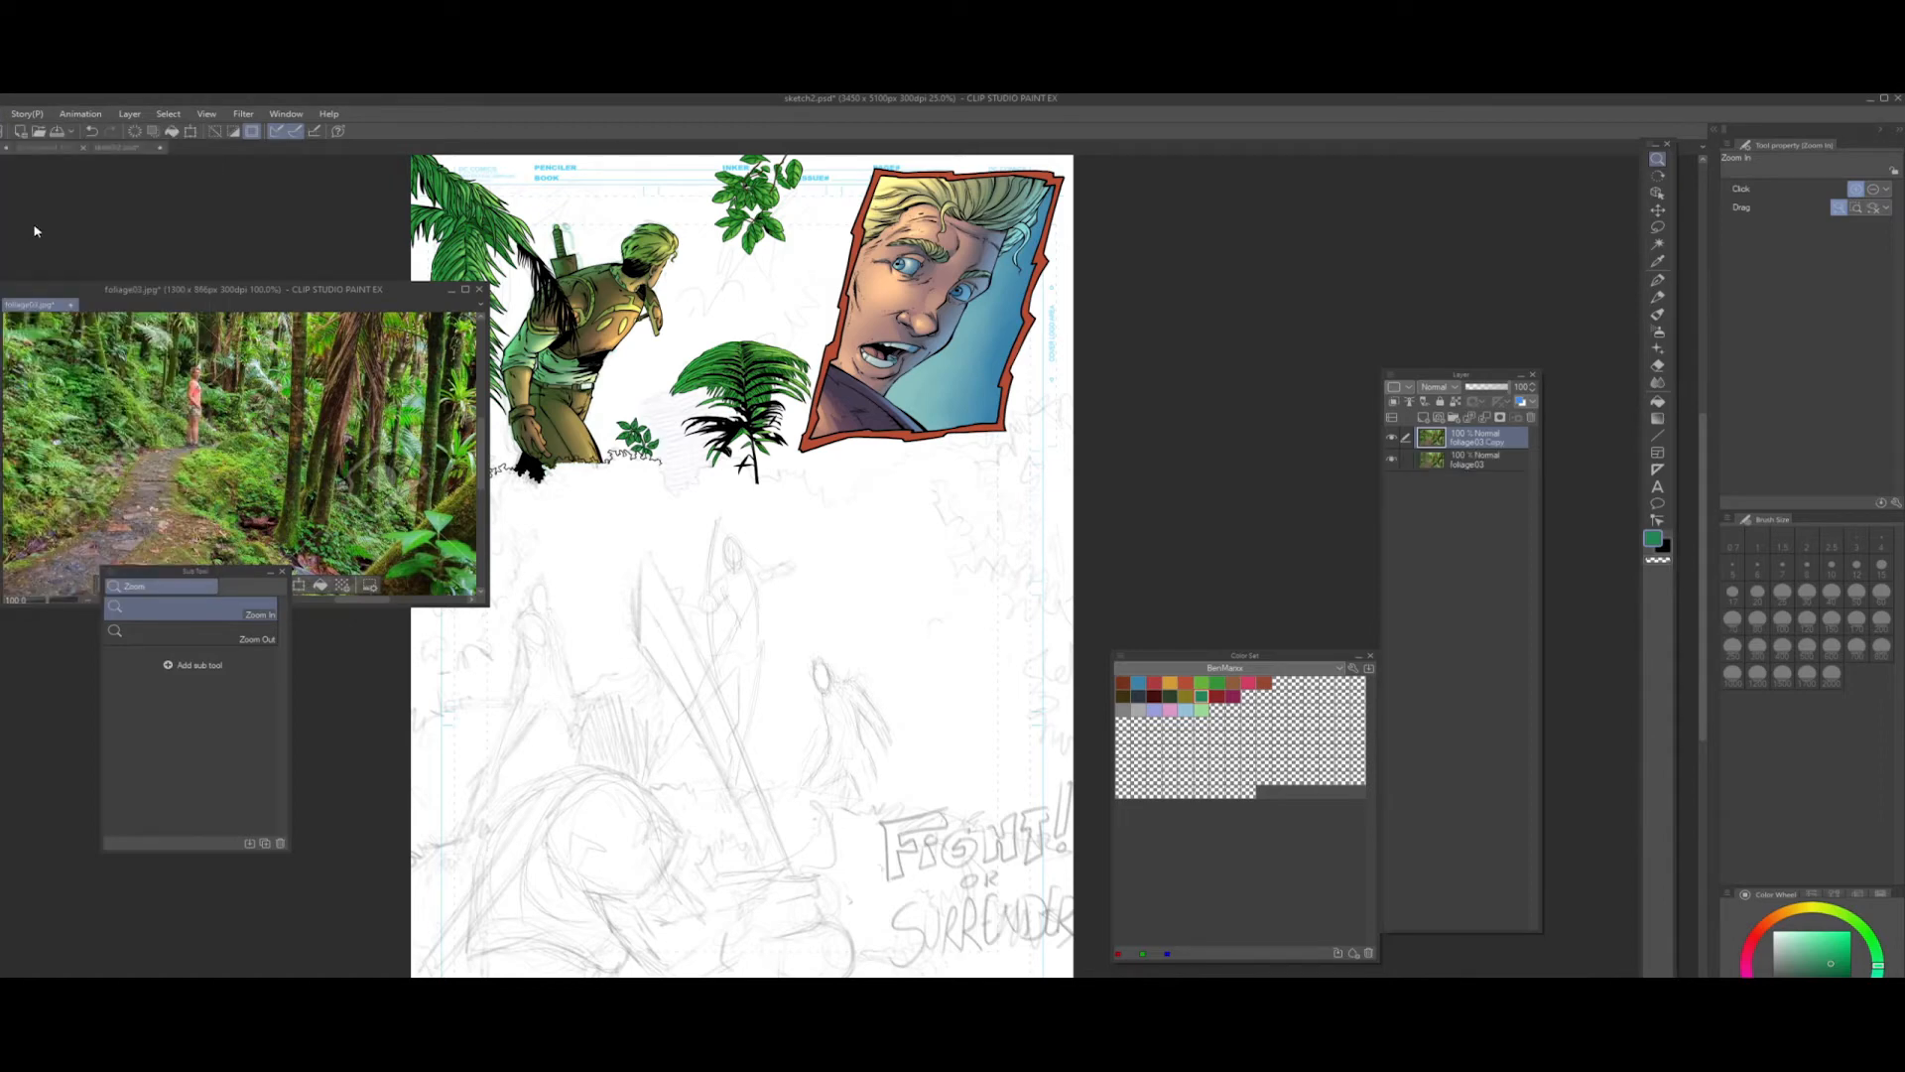
- Lower the floating photo window and paste the copied jungle photo into the sketch2 page directly above Layer 4
drag(328, 294, 316, 573)
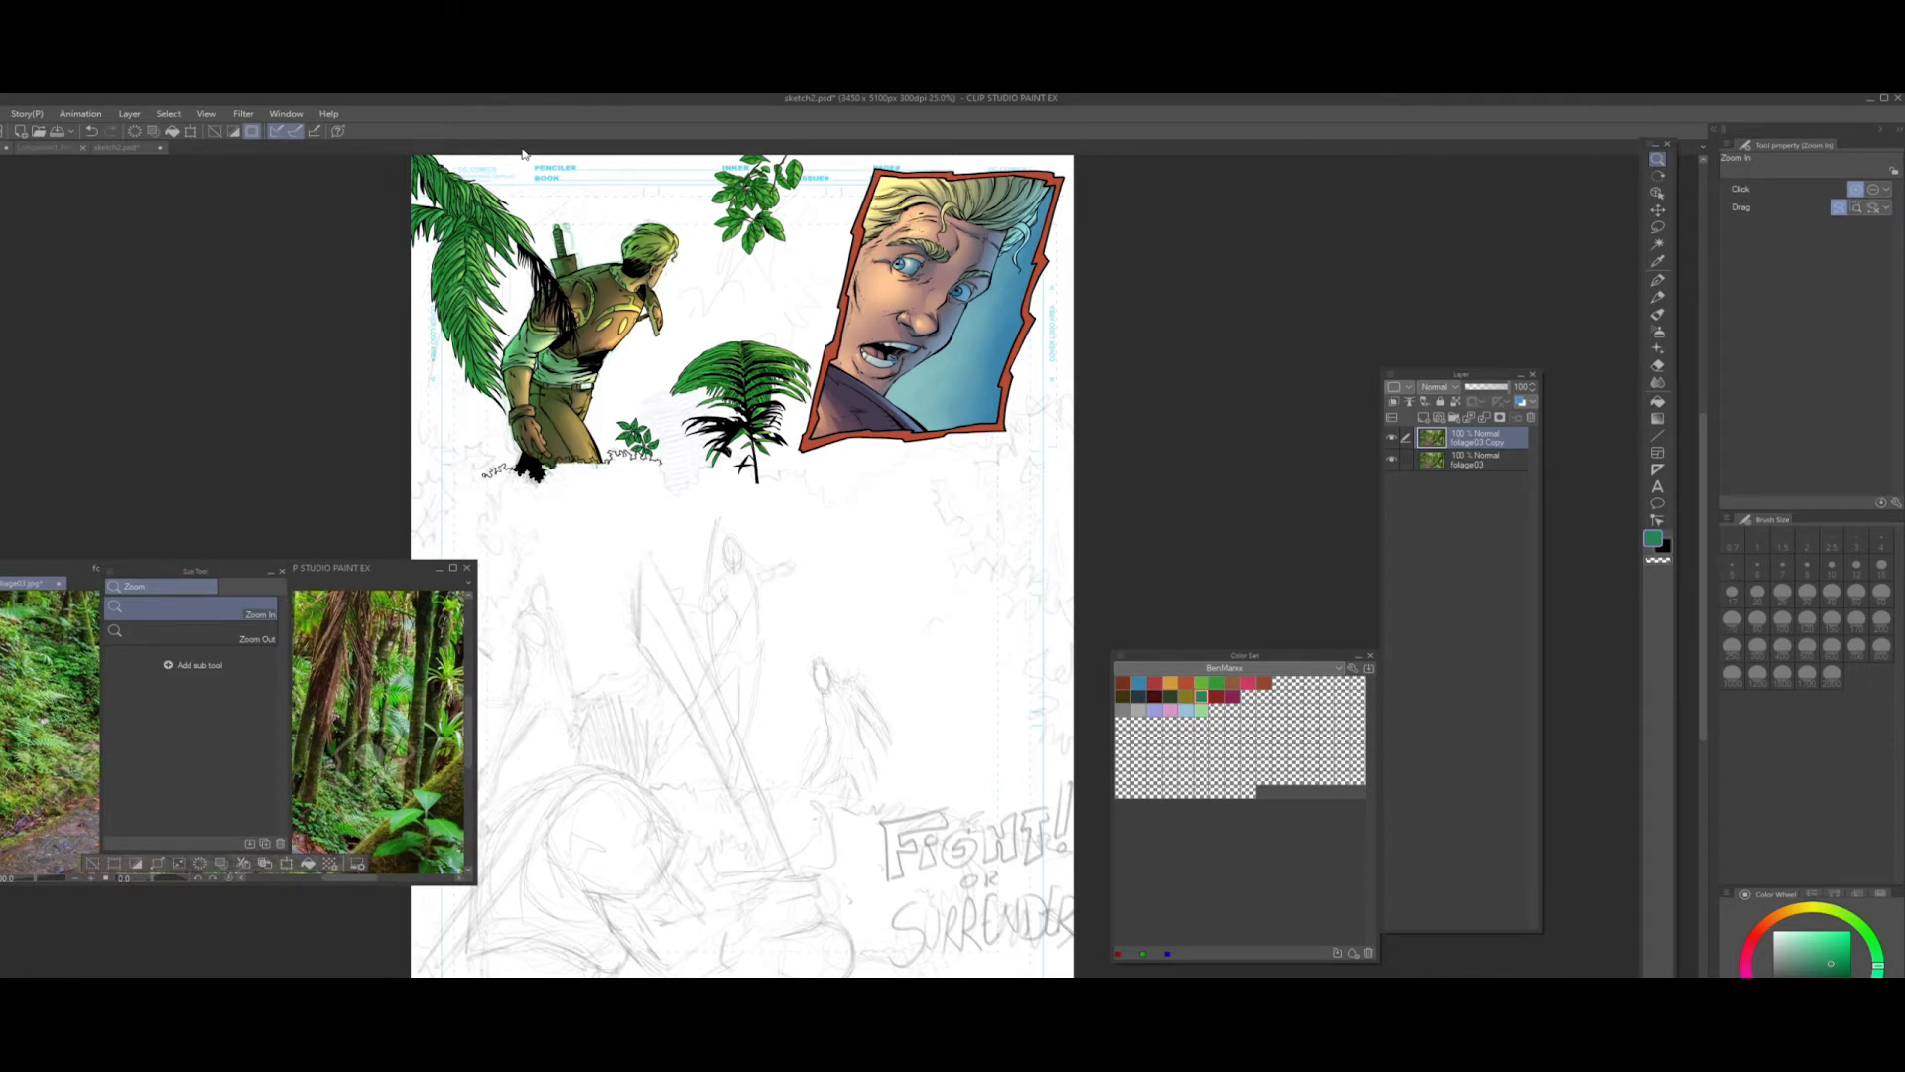
click(1250, 257)
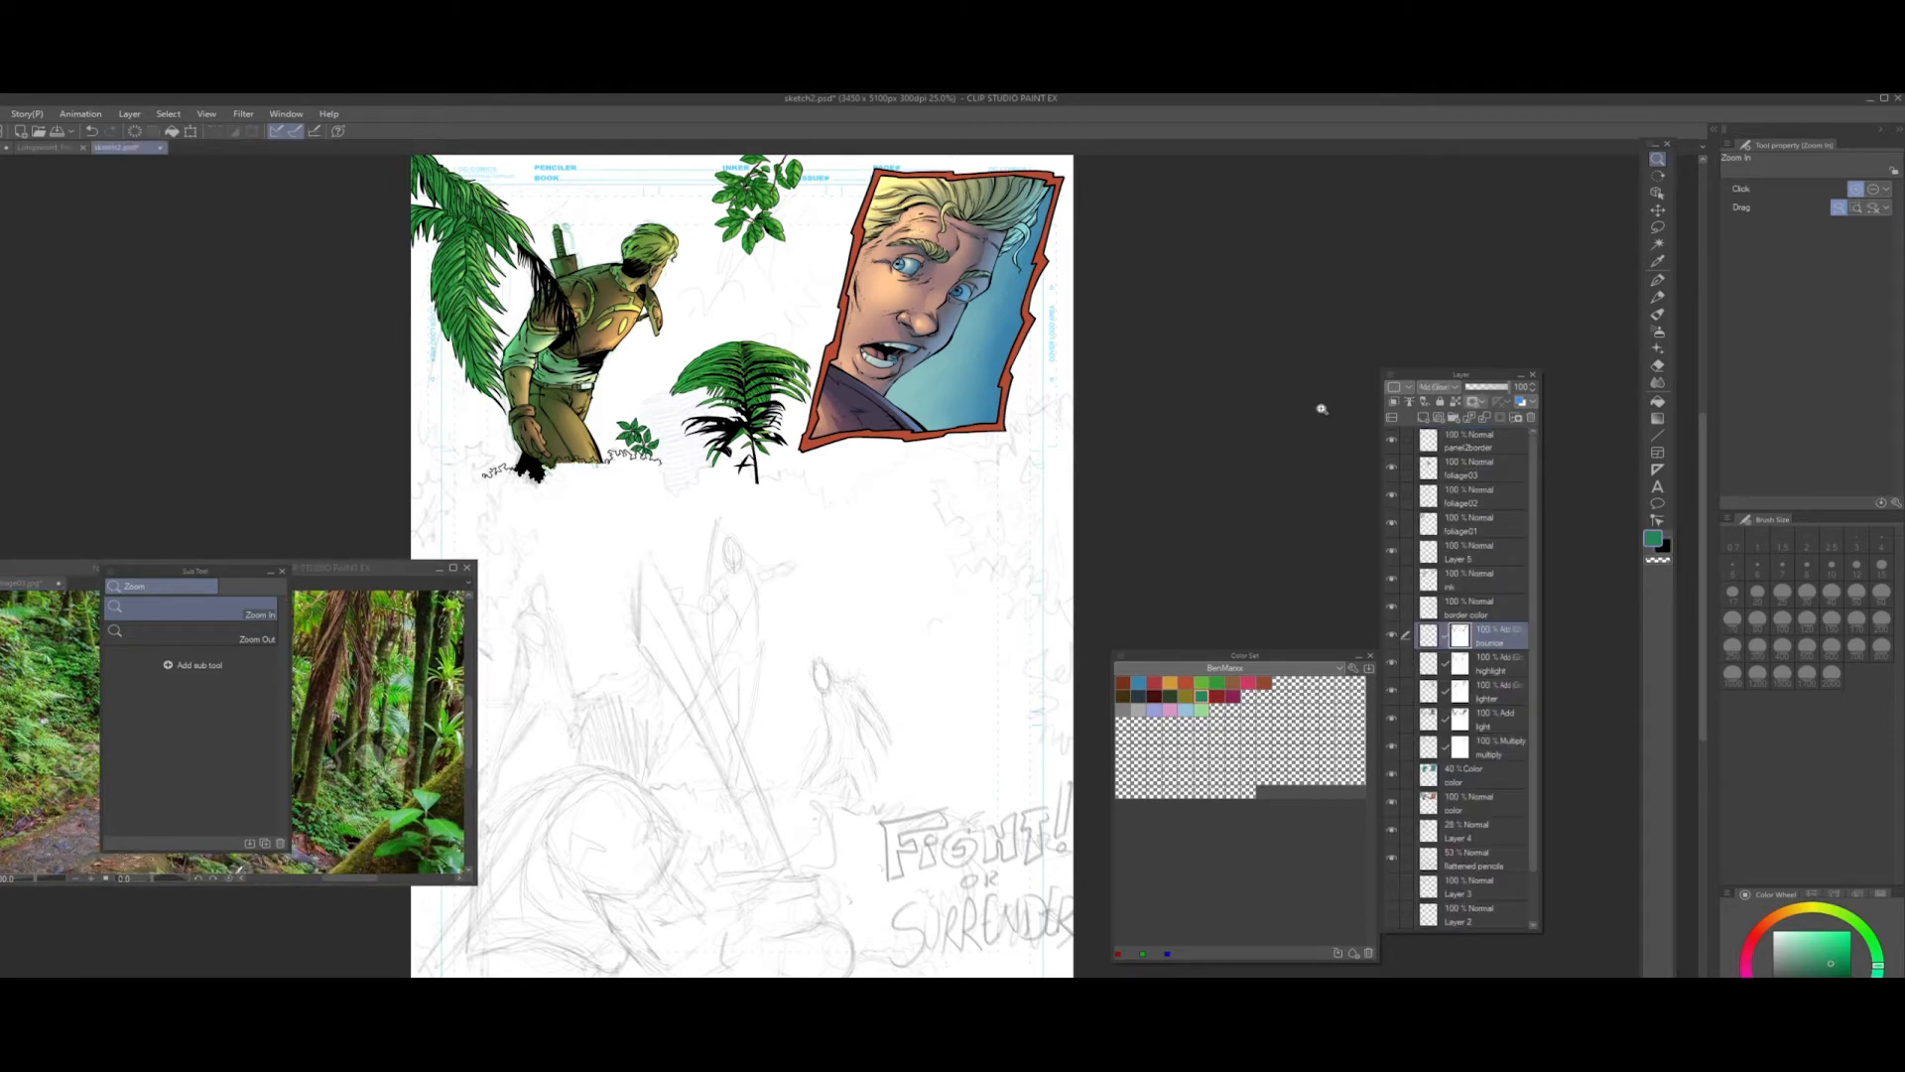
scroll(1464, 661, down, 3)
scroll(1464, 661, up, 3)
scroll(1463, 662, down, 2)
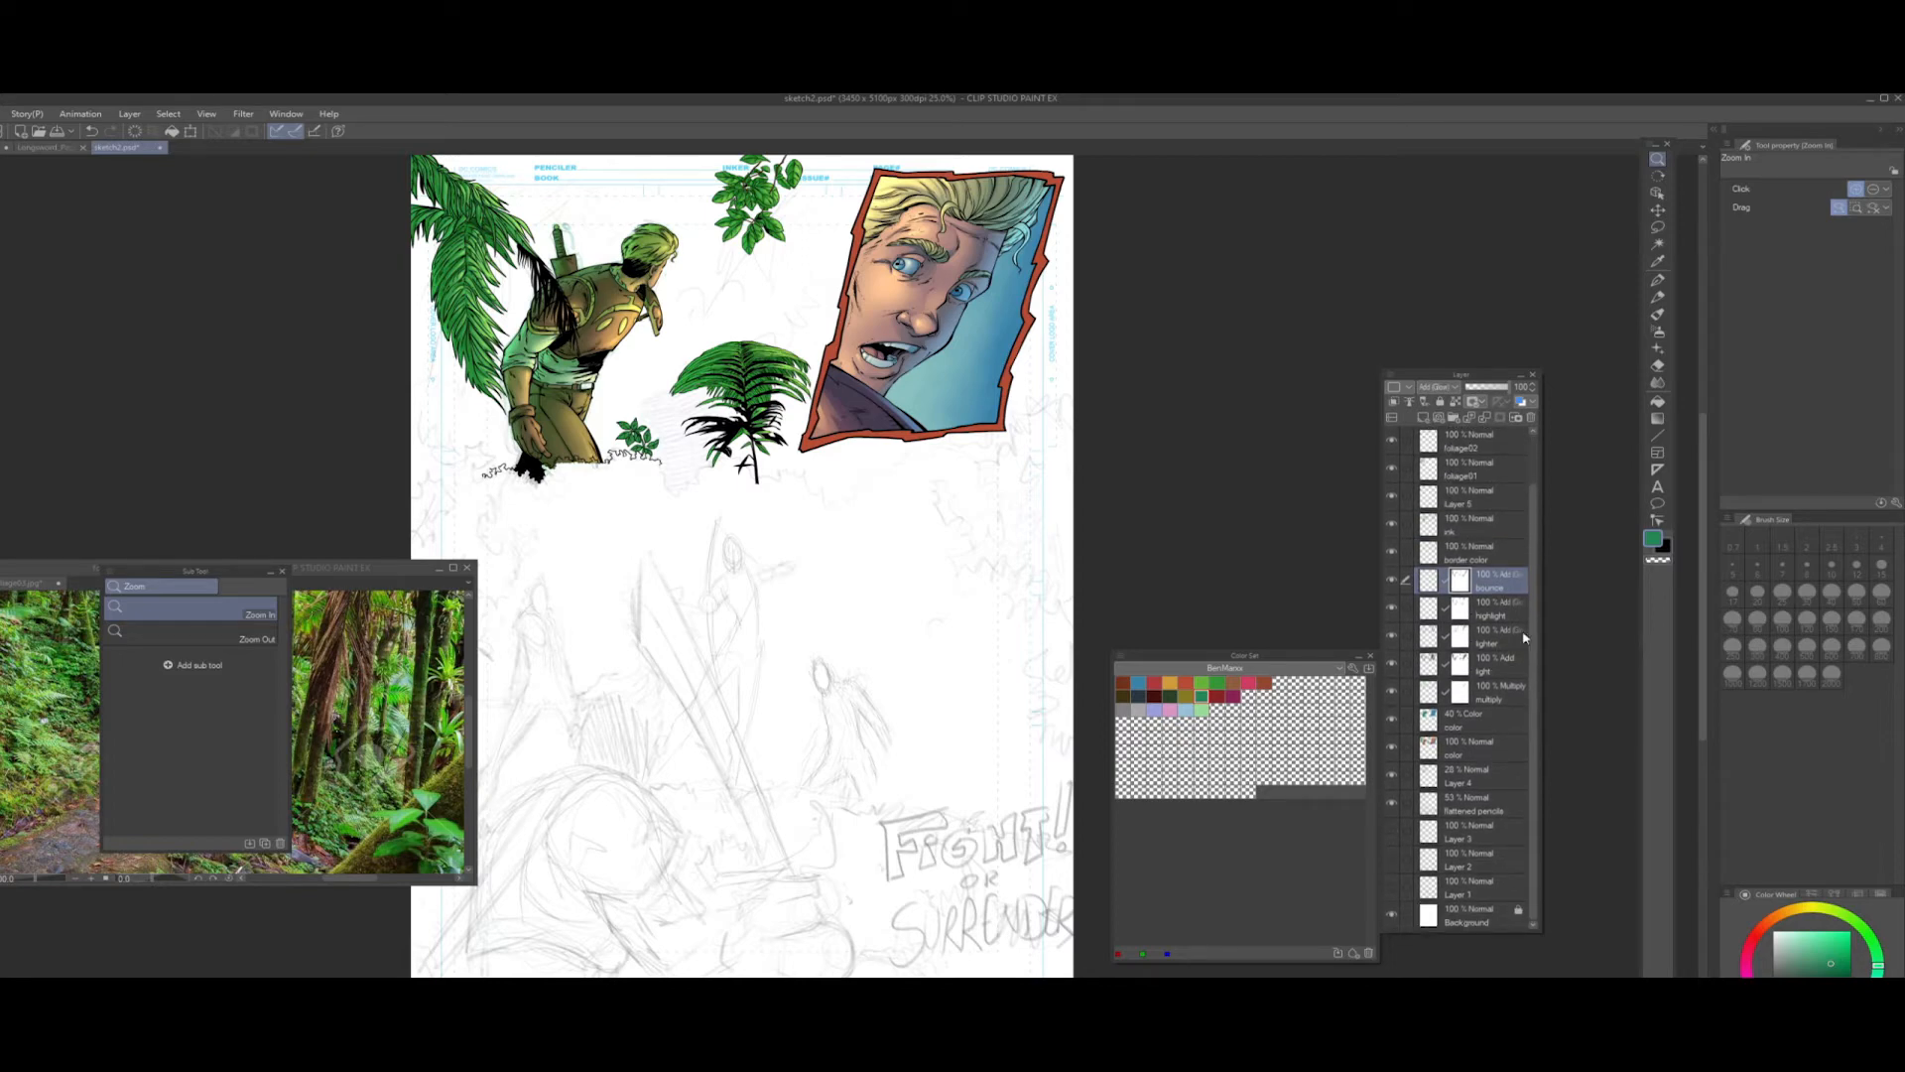
click(1467, 783)
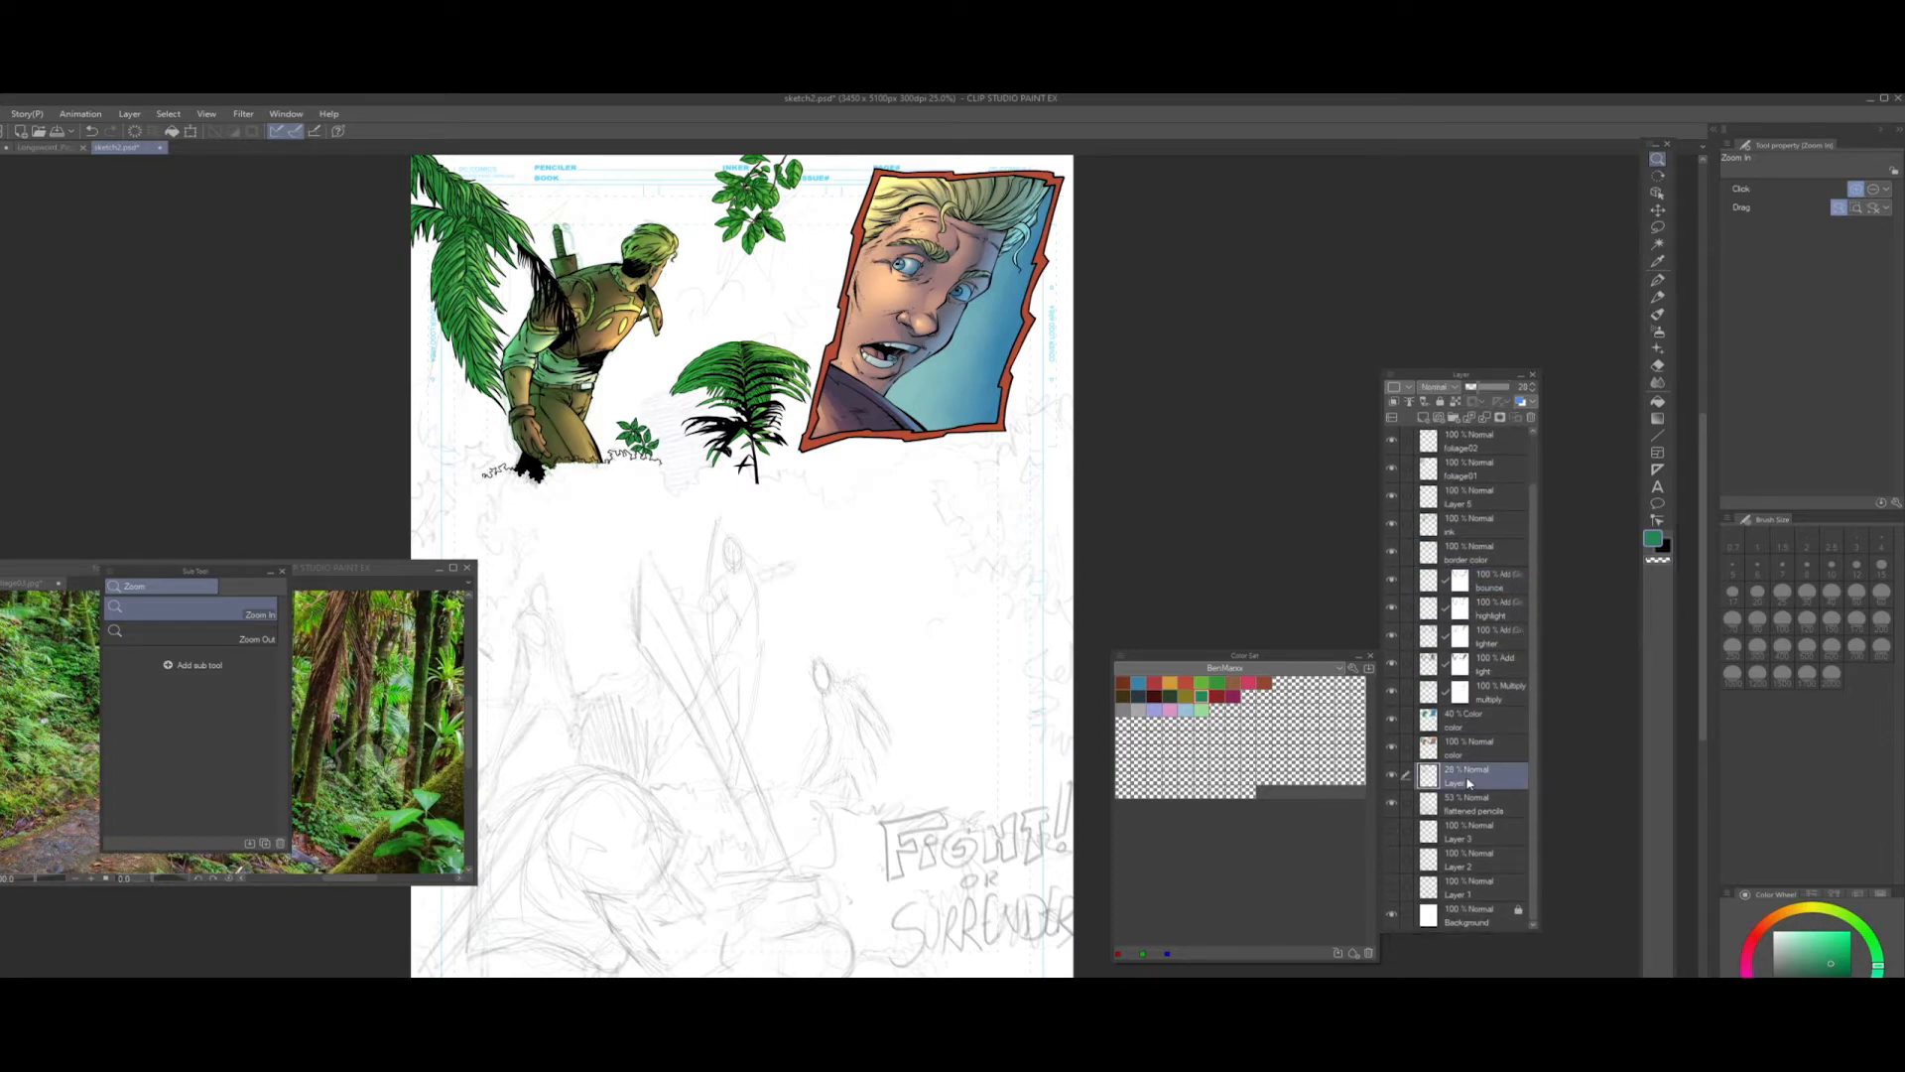
click(1, 116)
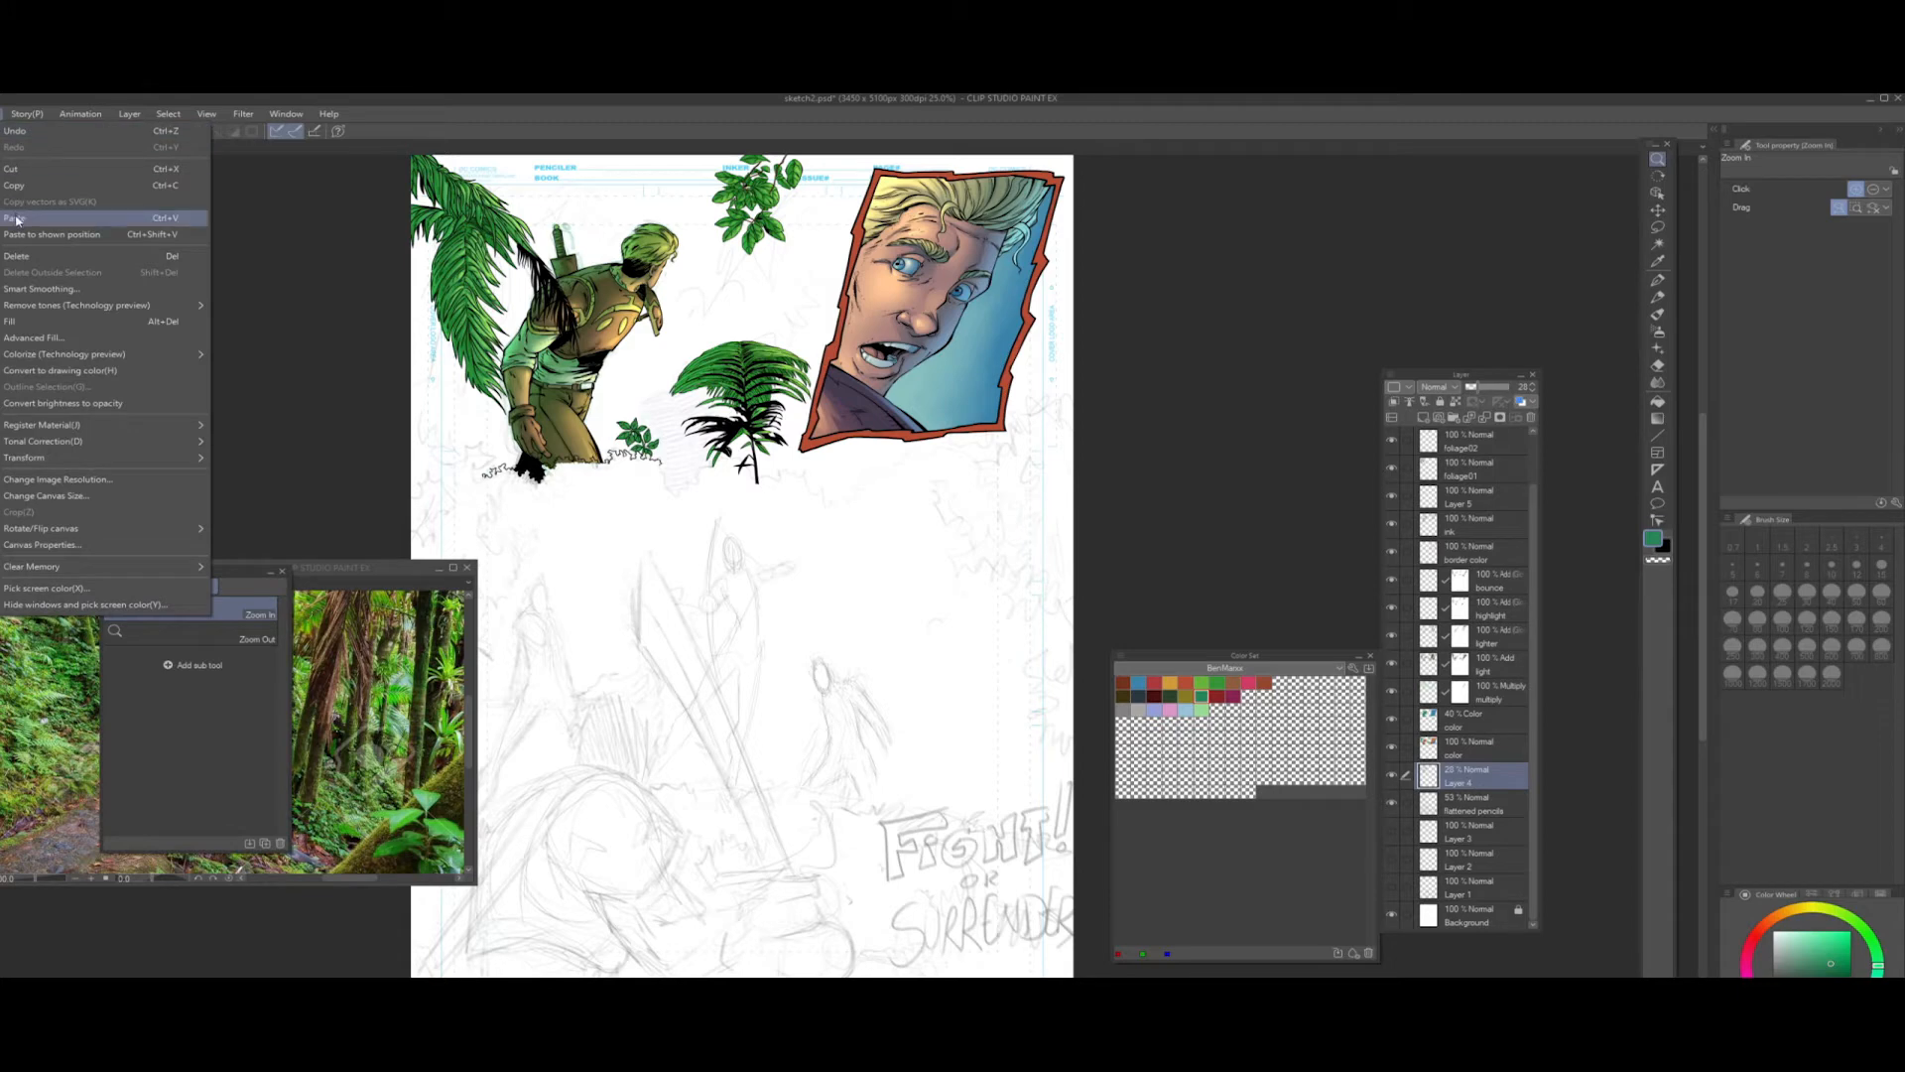
click(13, 215)
- Scale the pasted jungle photo proportionally to about 225% and position it behind the figures, filling the page's upper panel area
click(1657, 210)
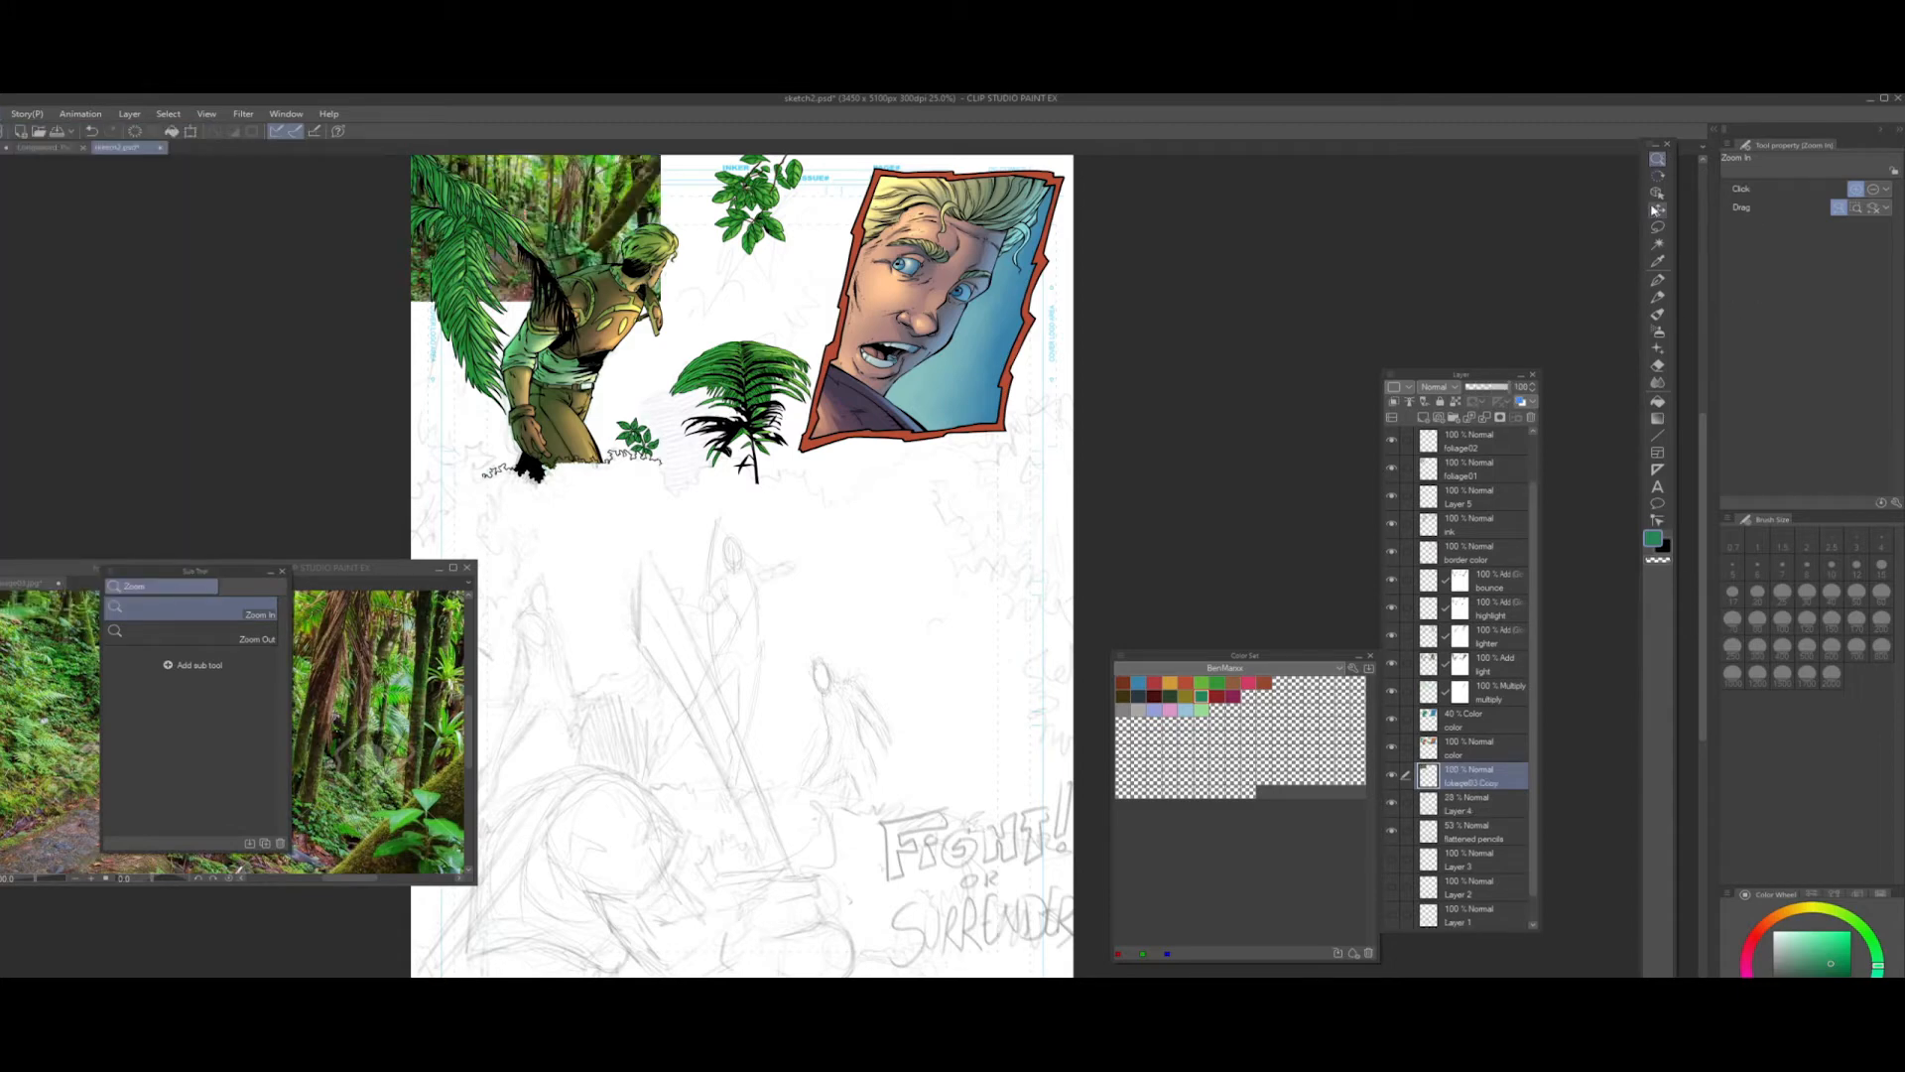
drag(521, 262, 712, 425)
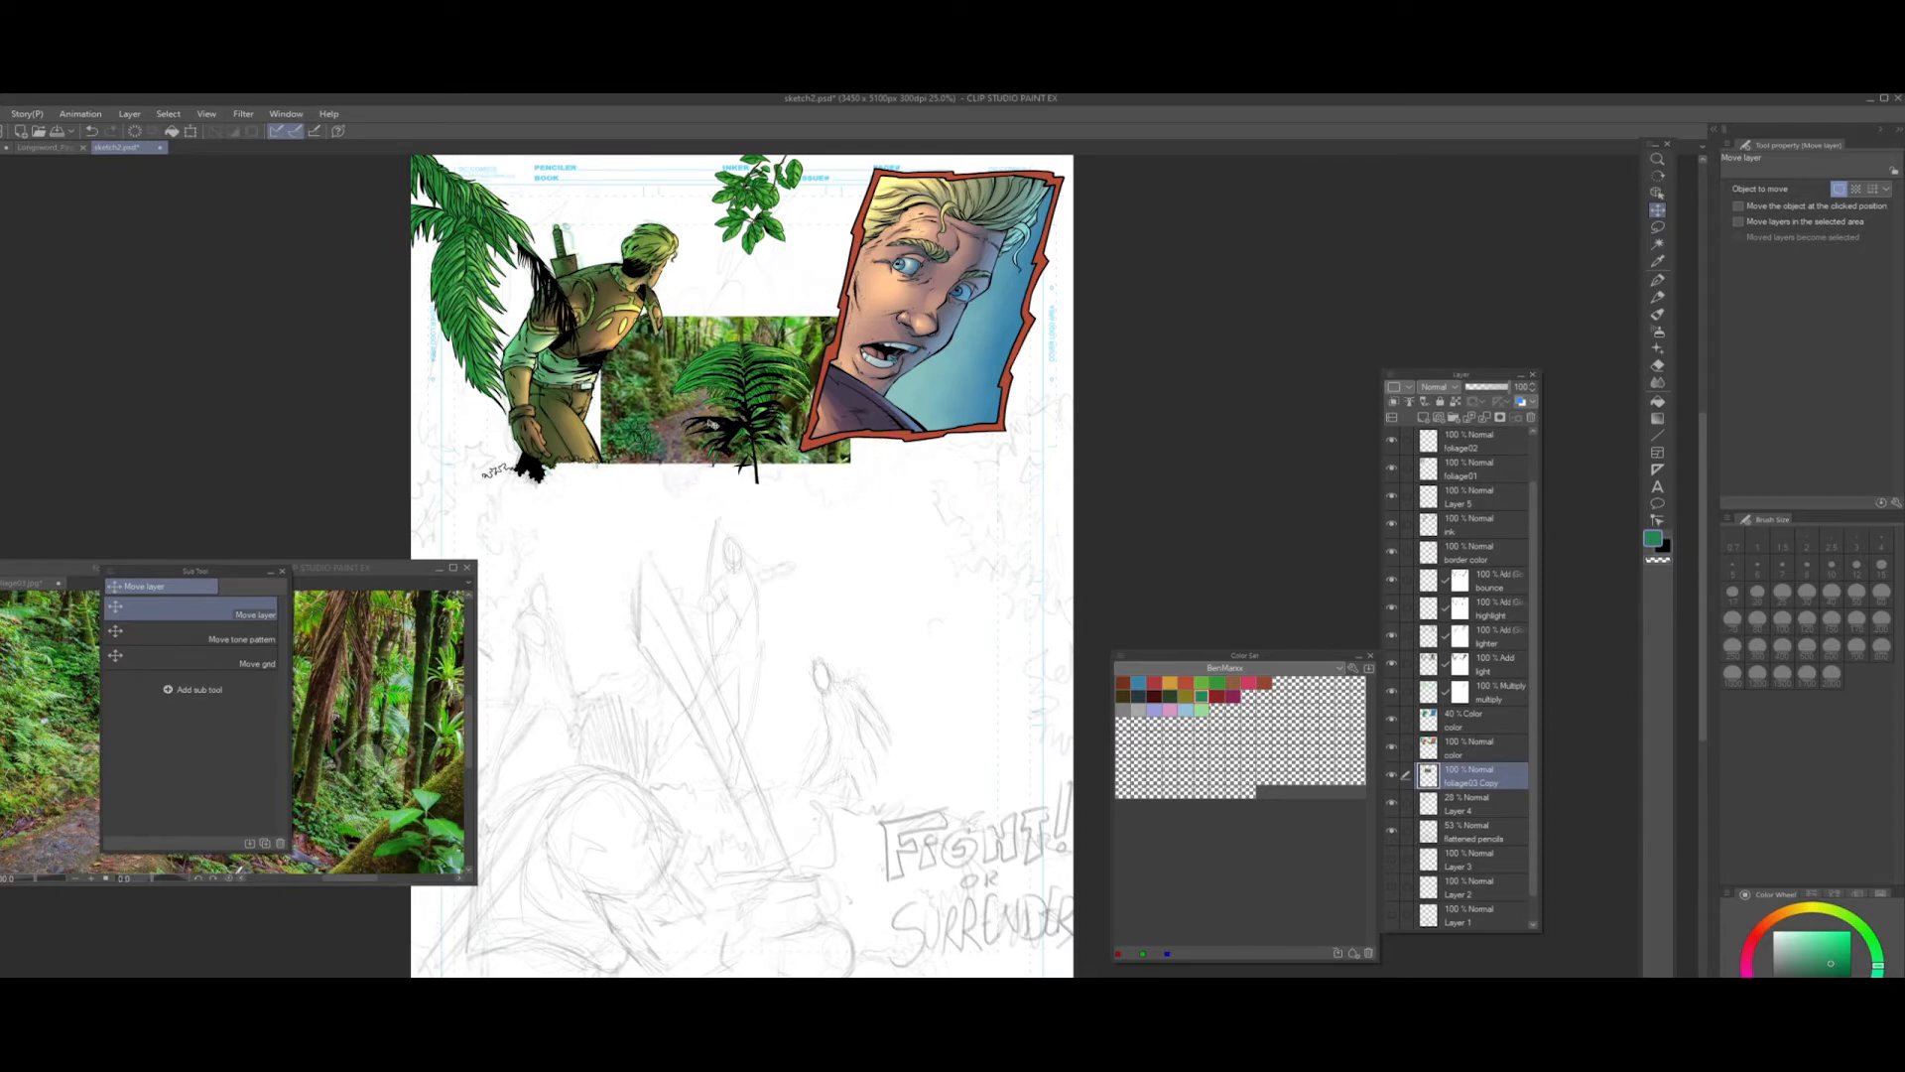
key(ctrl+t)
drag(601, 316, 415, 206)
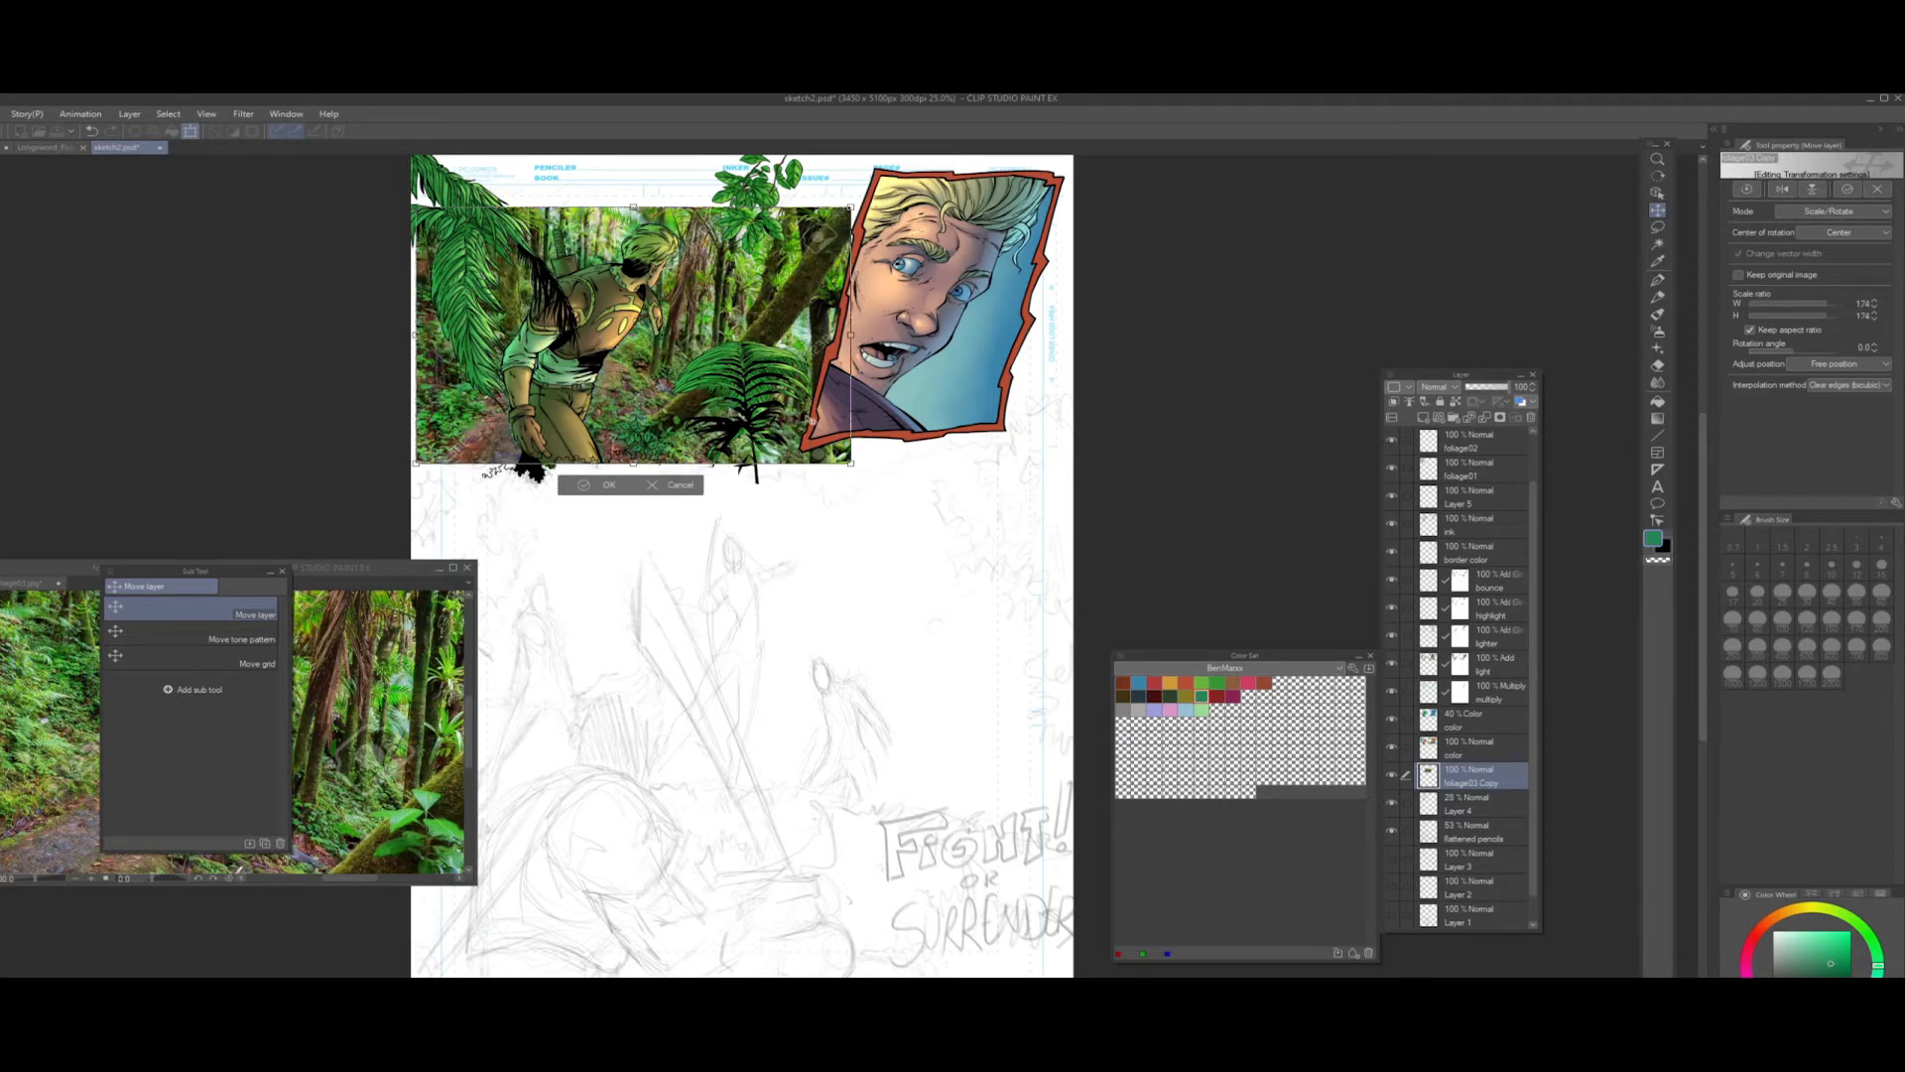
drag(851, 463, 980, 539)
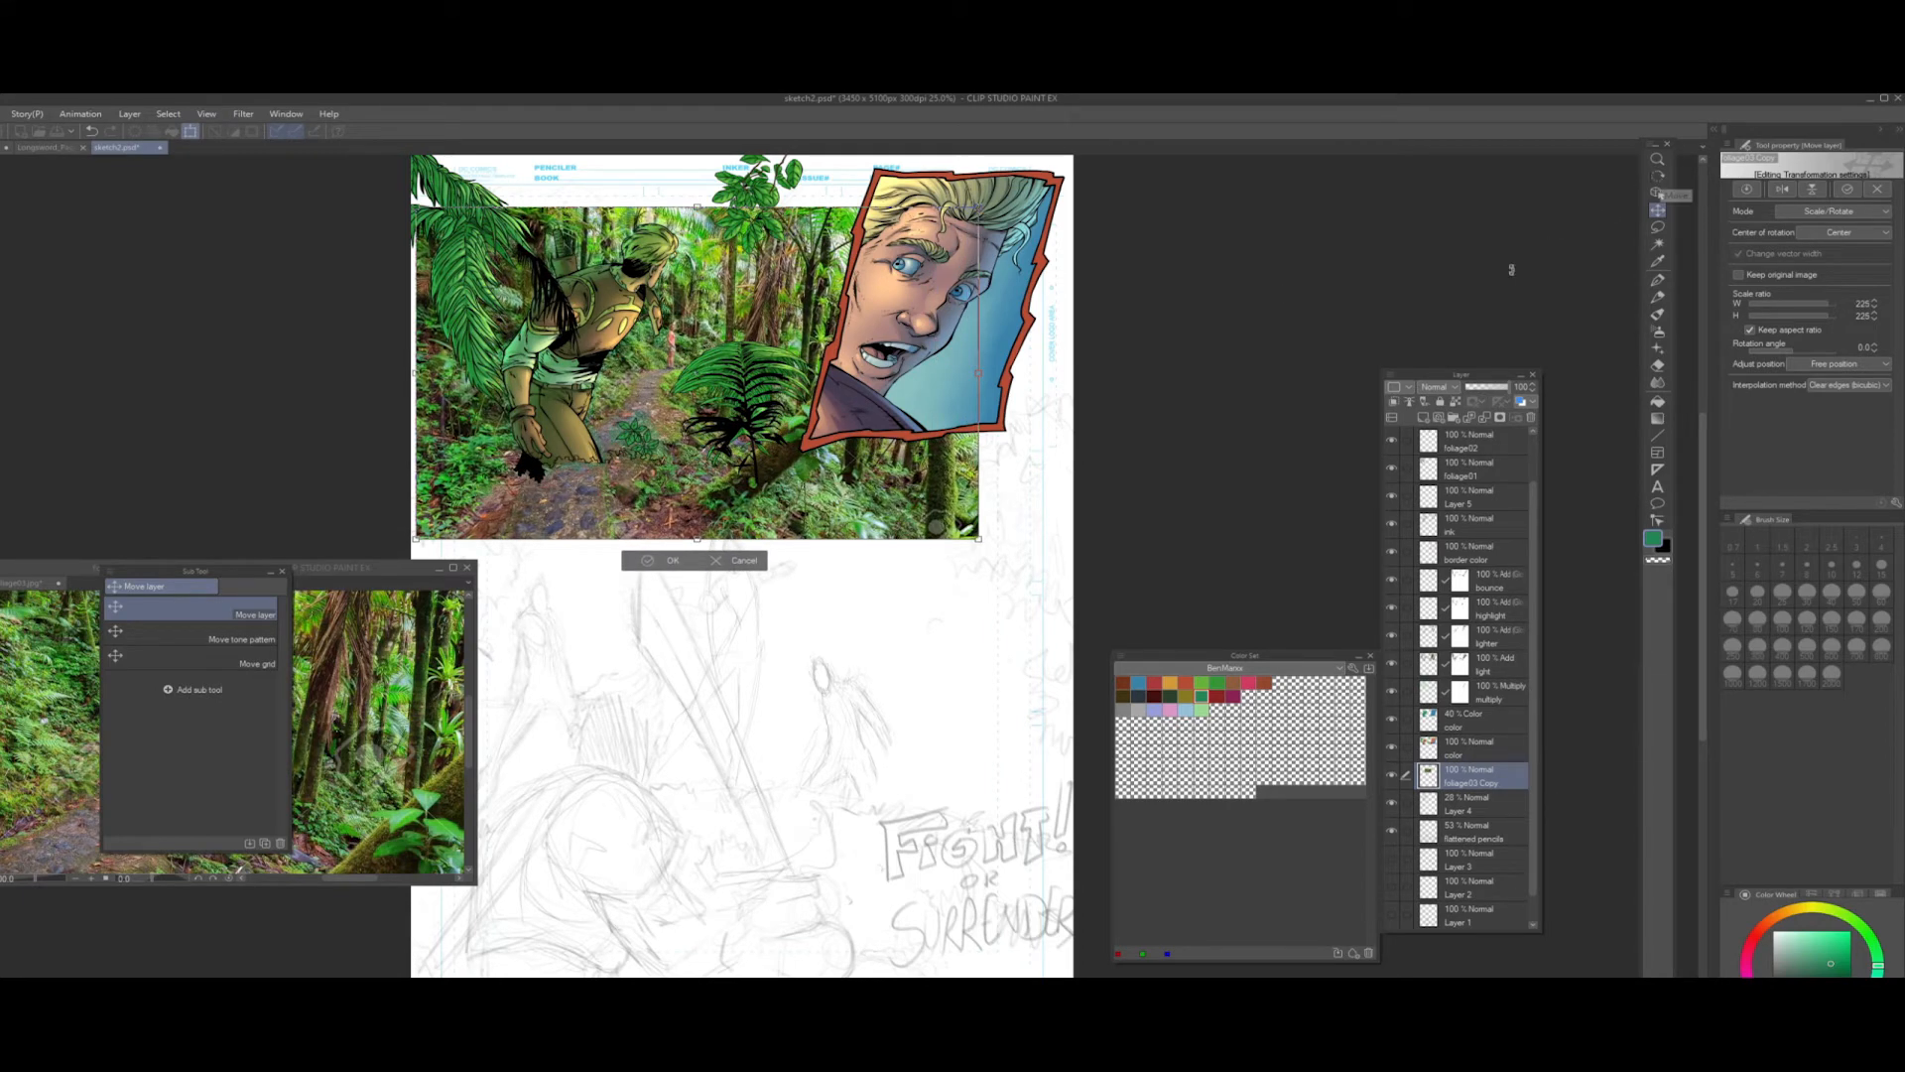
click(678, 564)
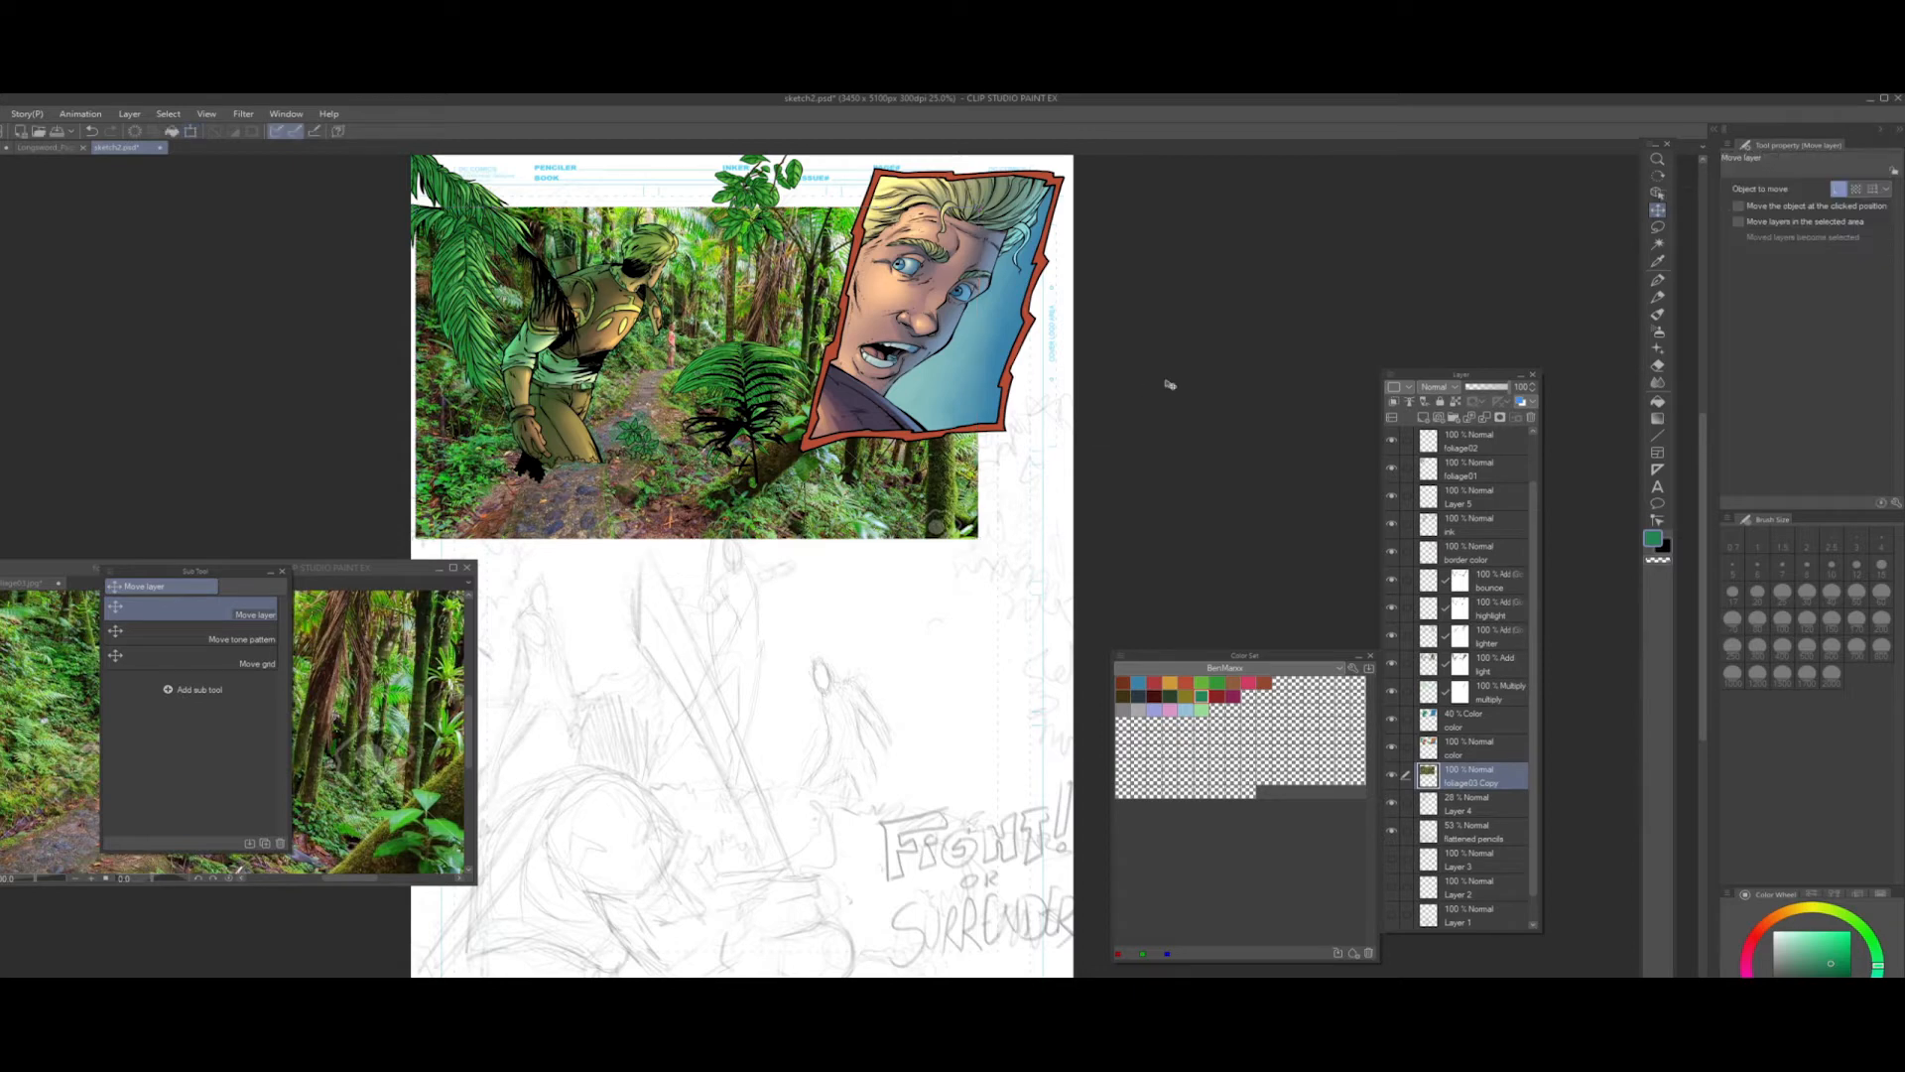
drag(718, 371, 714, 323)
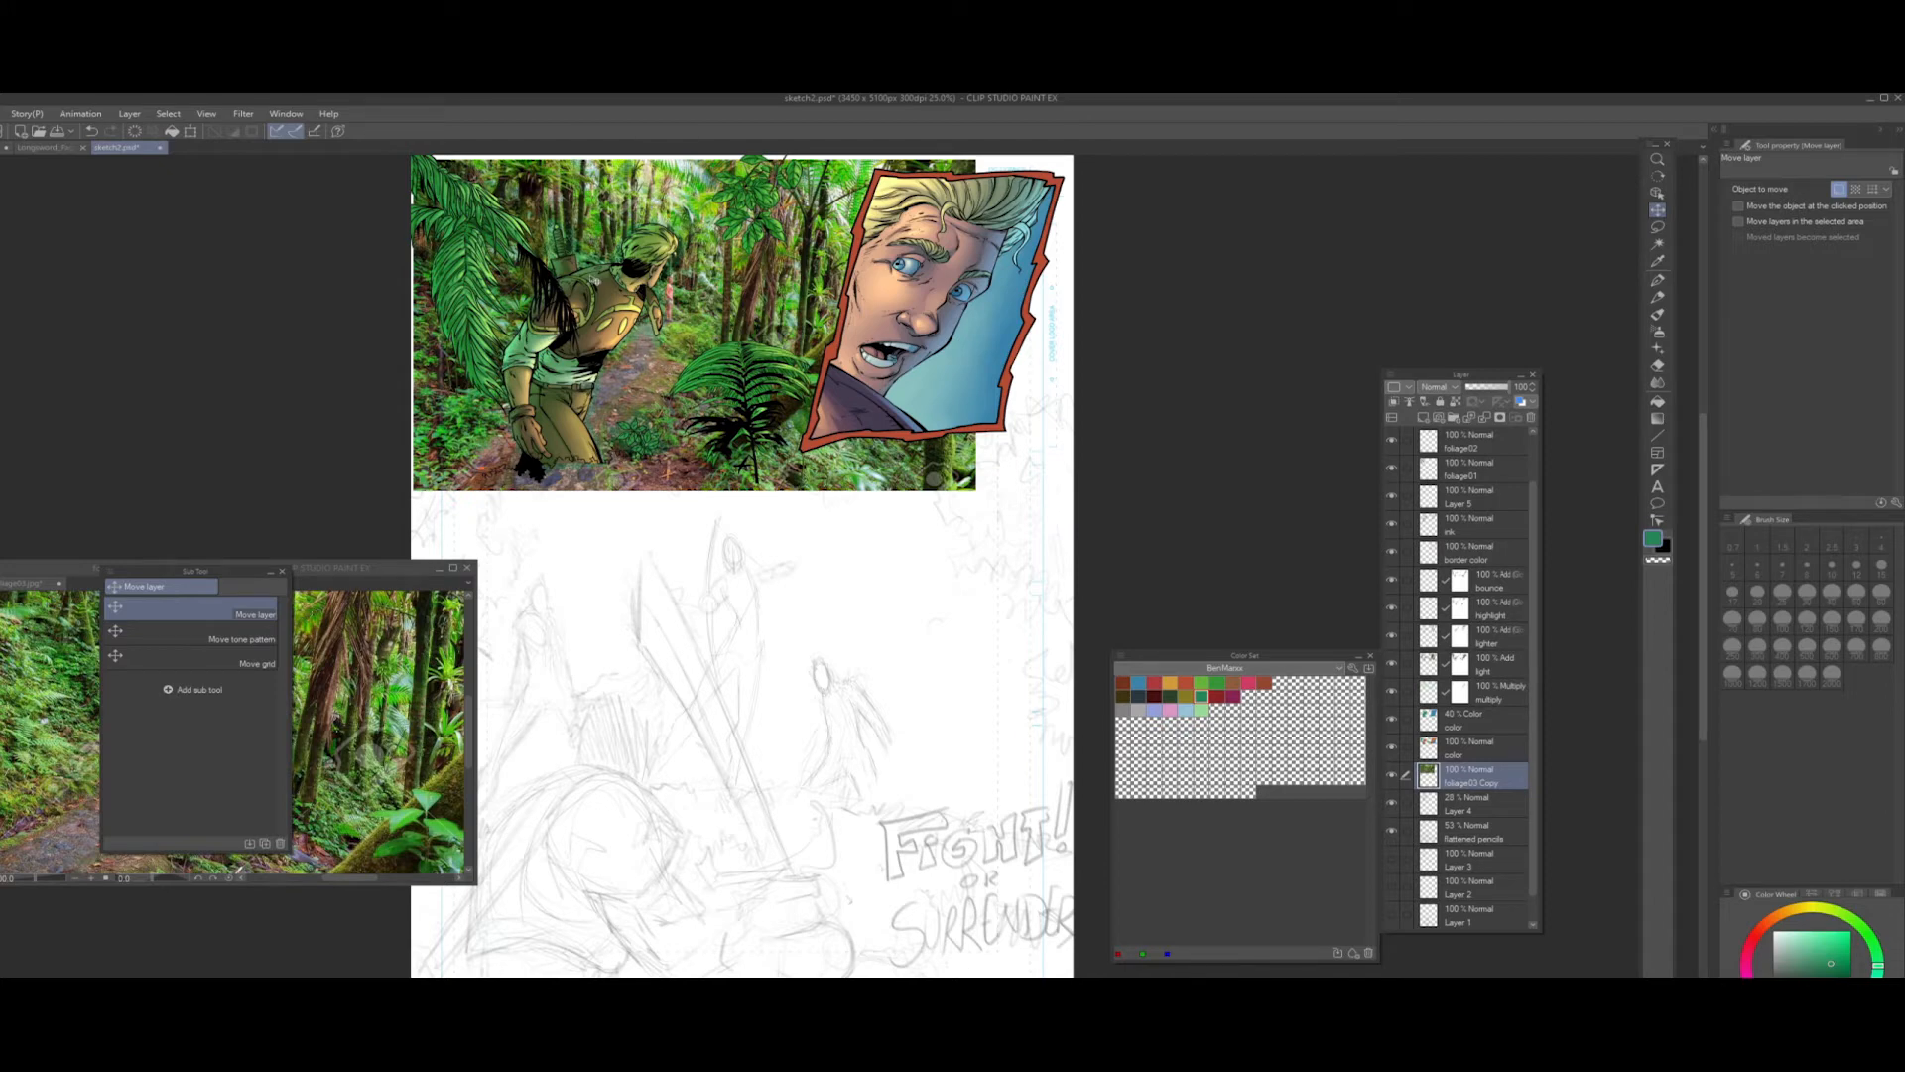
- Examine the path and foliage beside the standing figure up close, toggling Layer 5's visibility to check which artwork it holds
click(1657, 159)
click(774, 283)
click(605, 327)
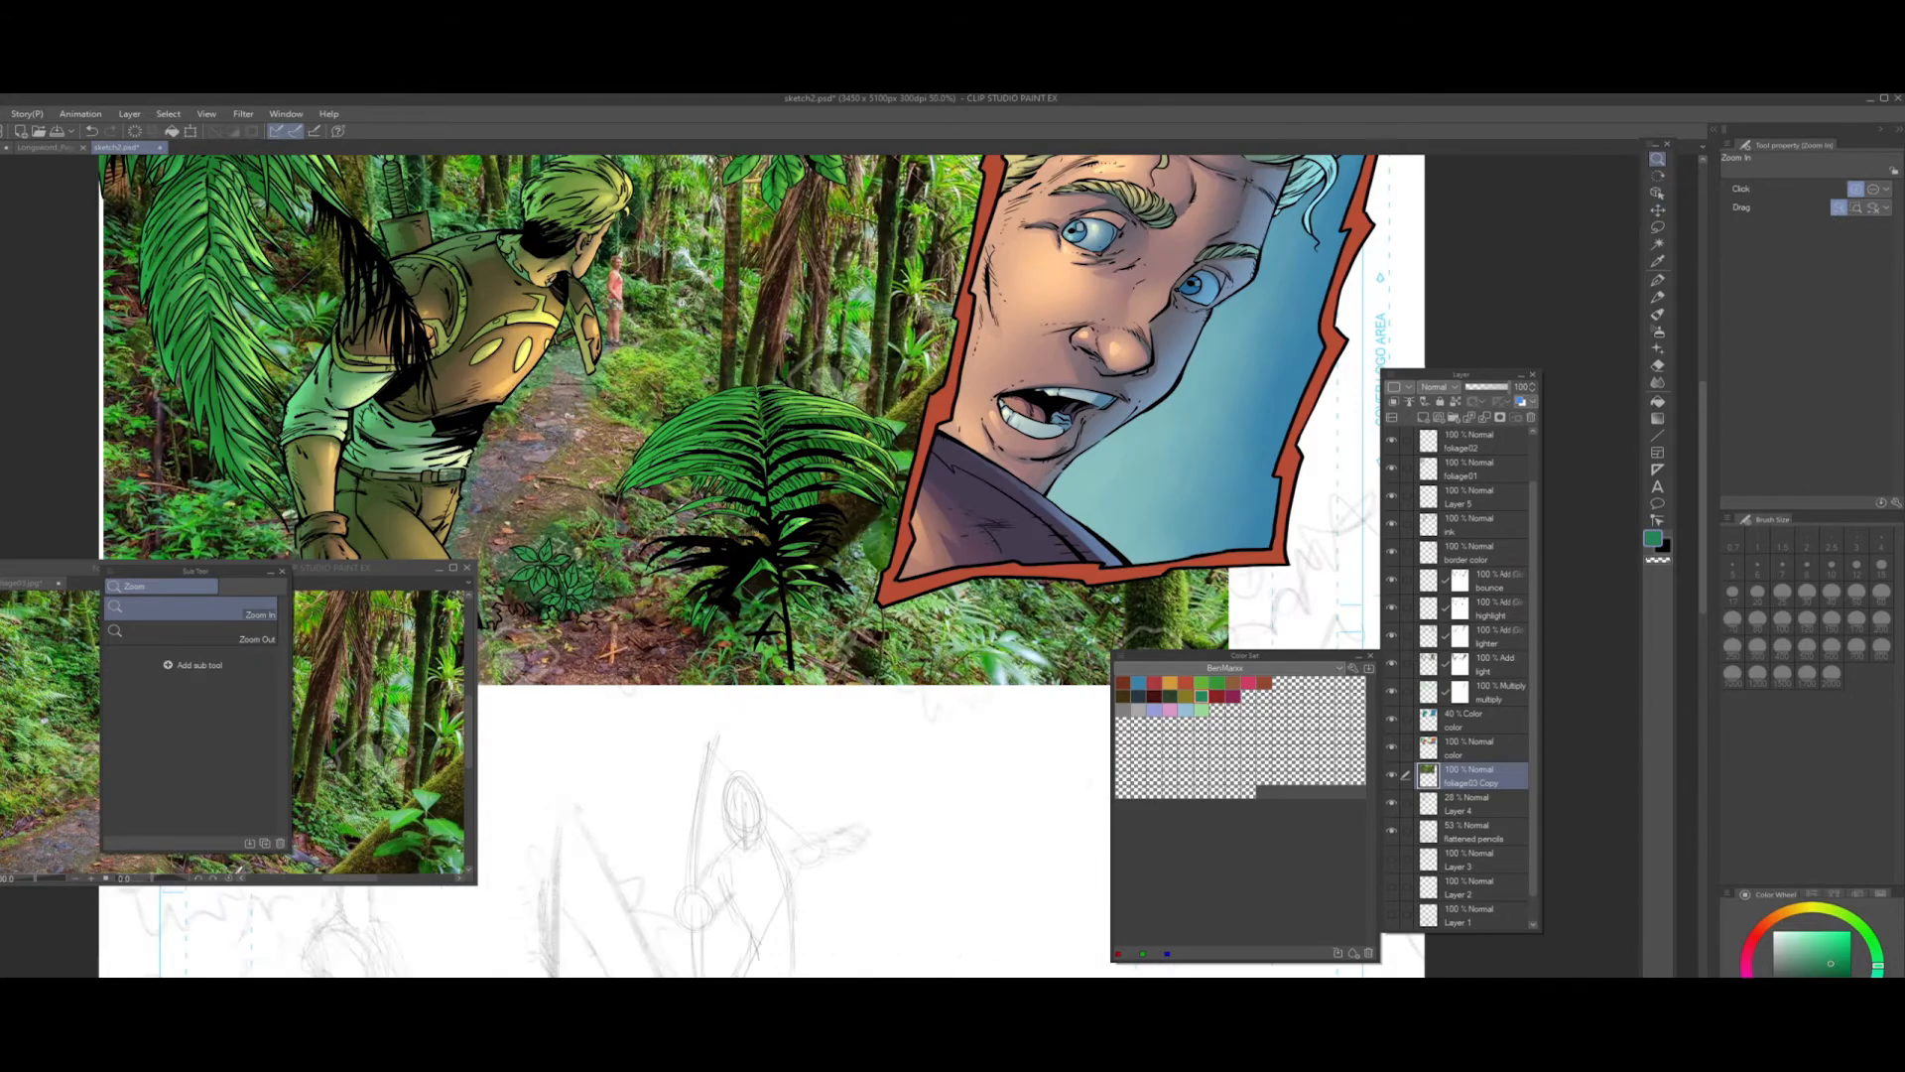
click(832, 267)
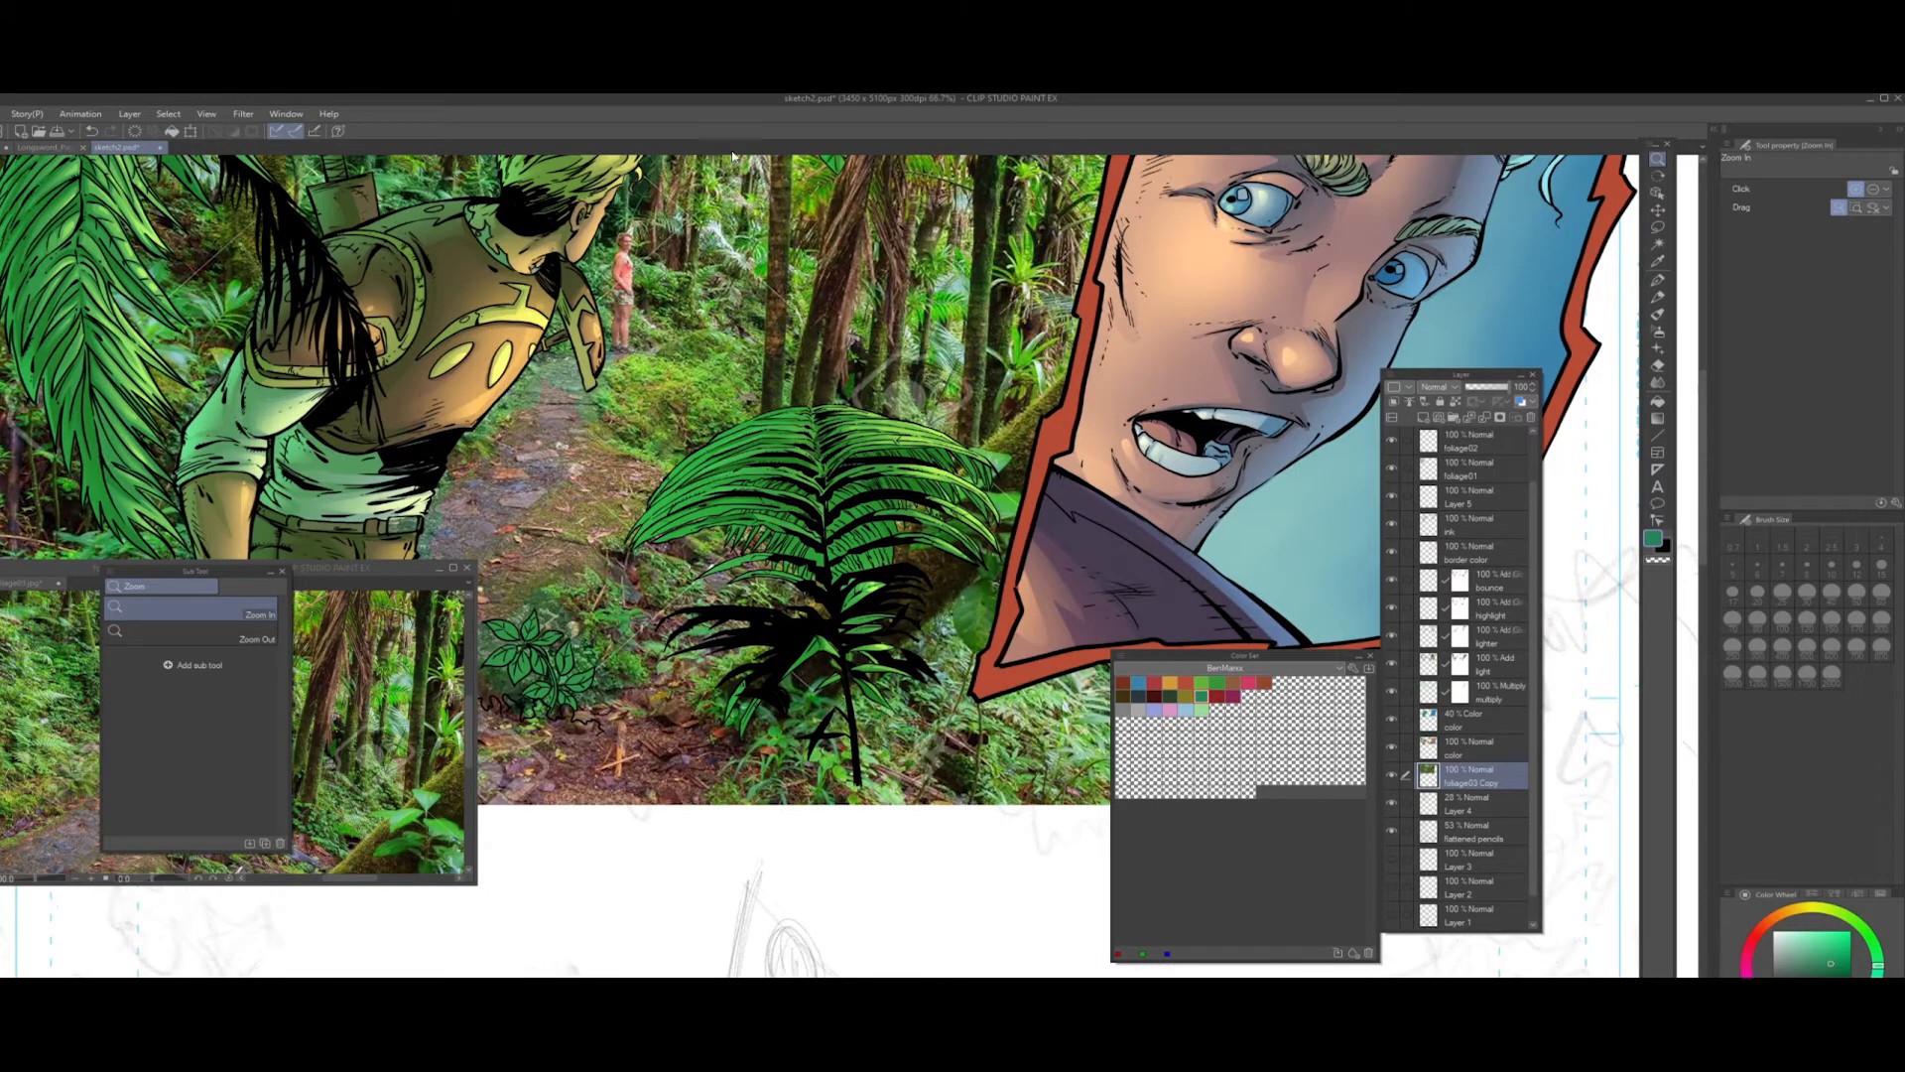
click(713, 432)
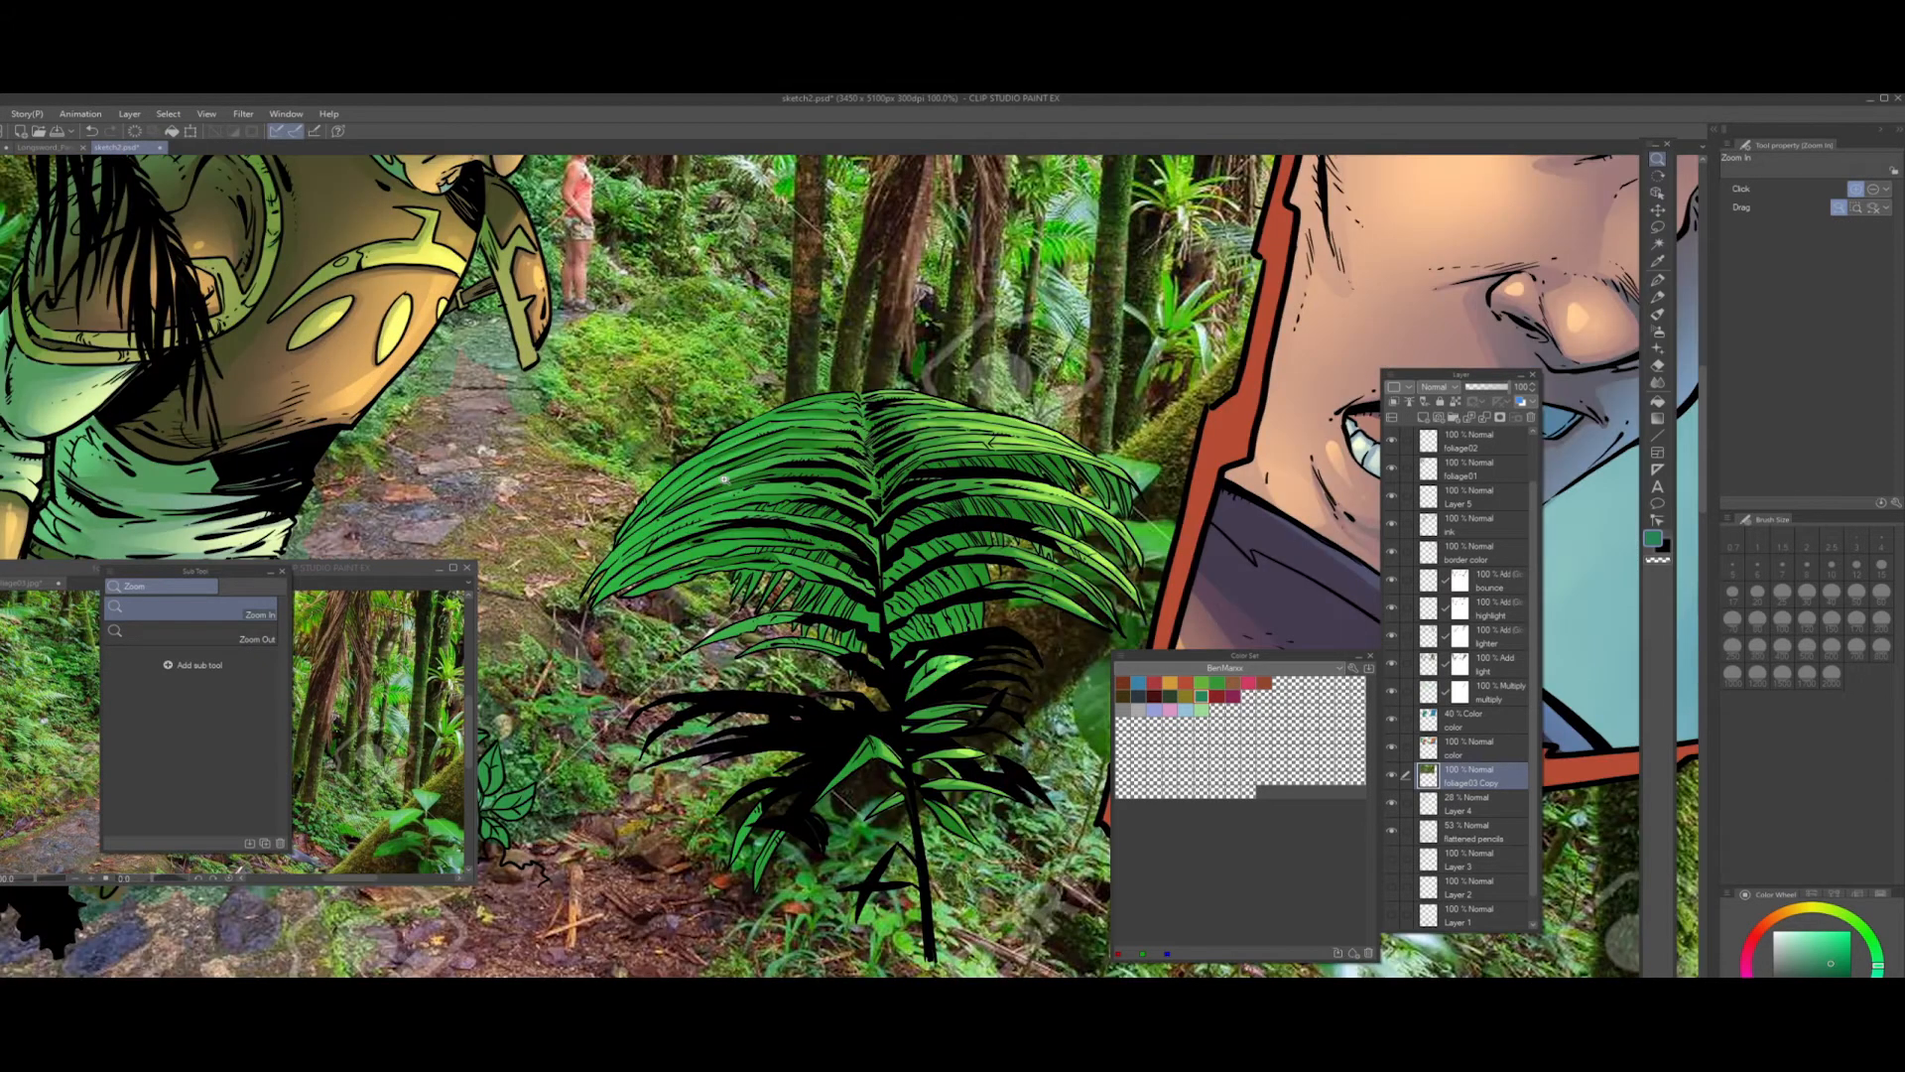
drag(657, 512, 952, 694)
drag(819, 706, 806, 482)
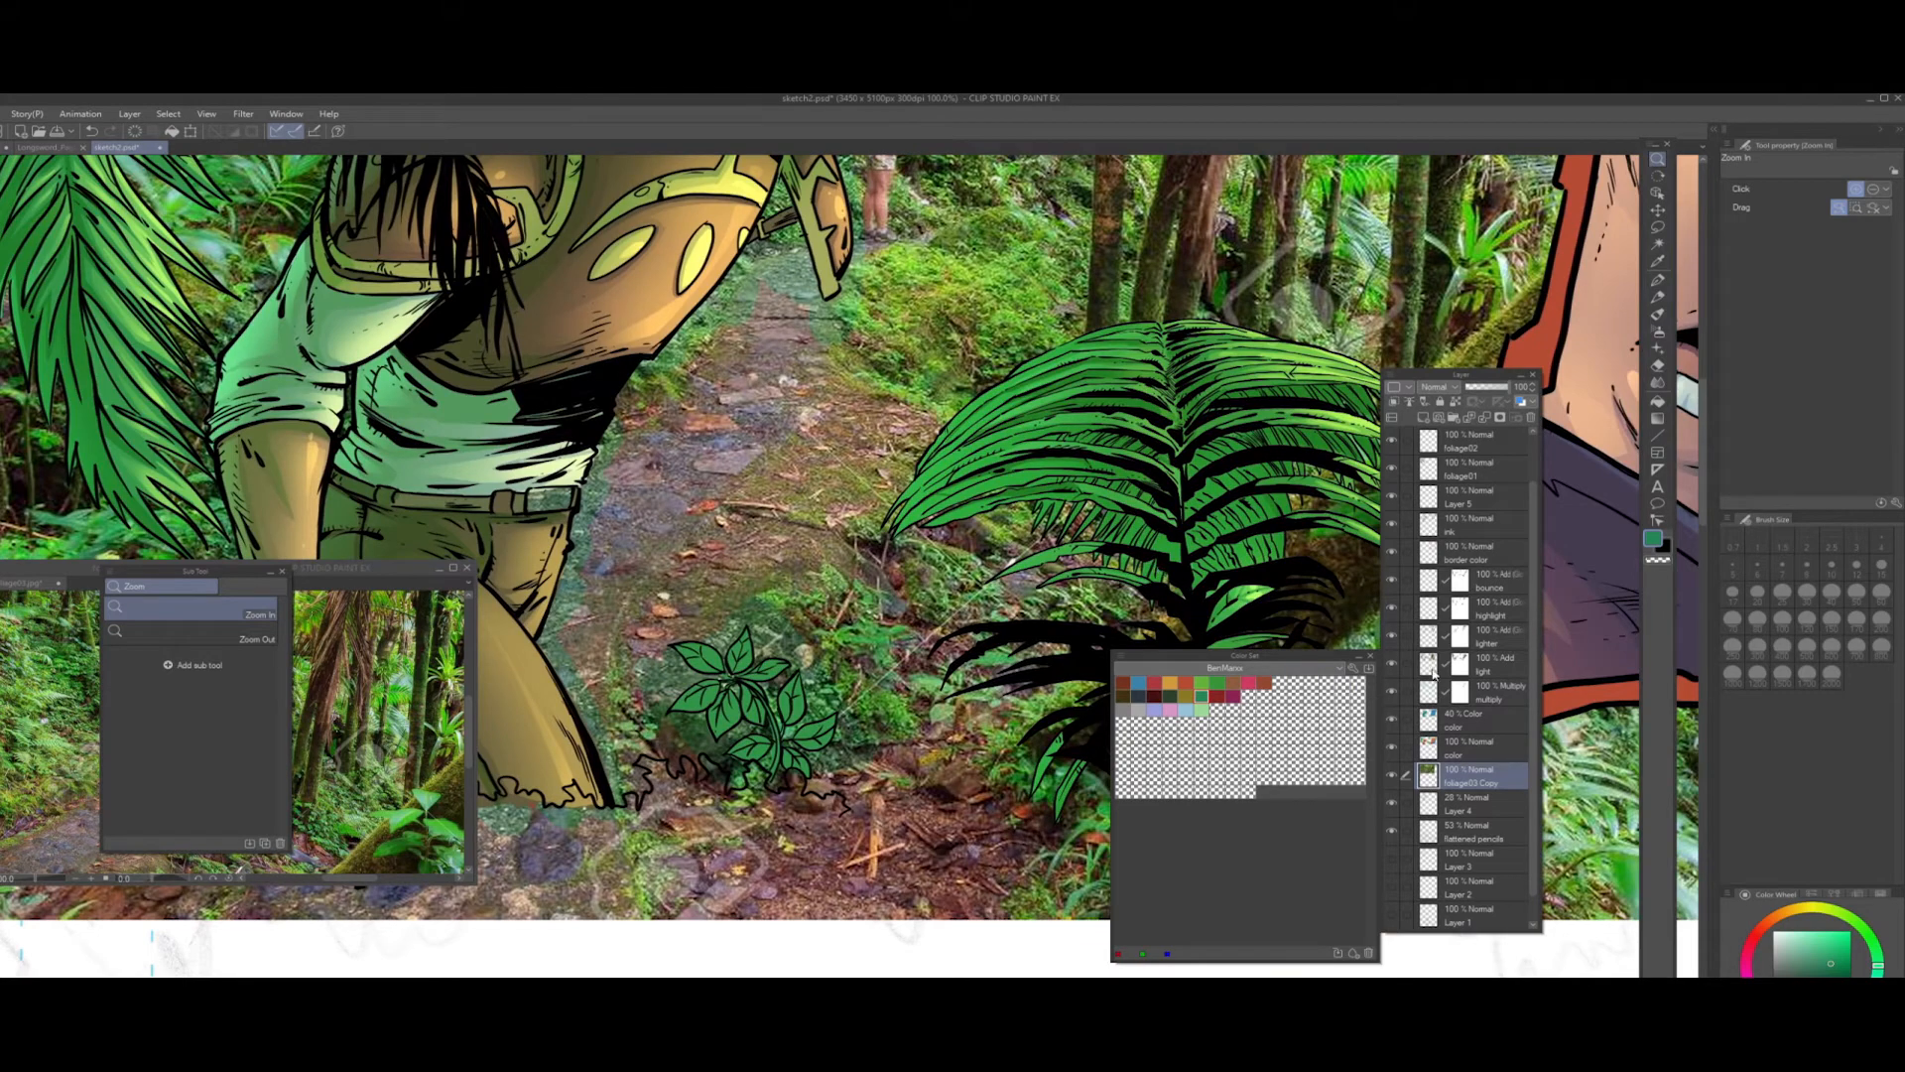
click(1472, 522)
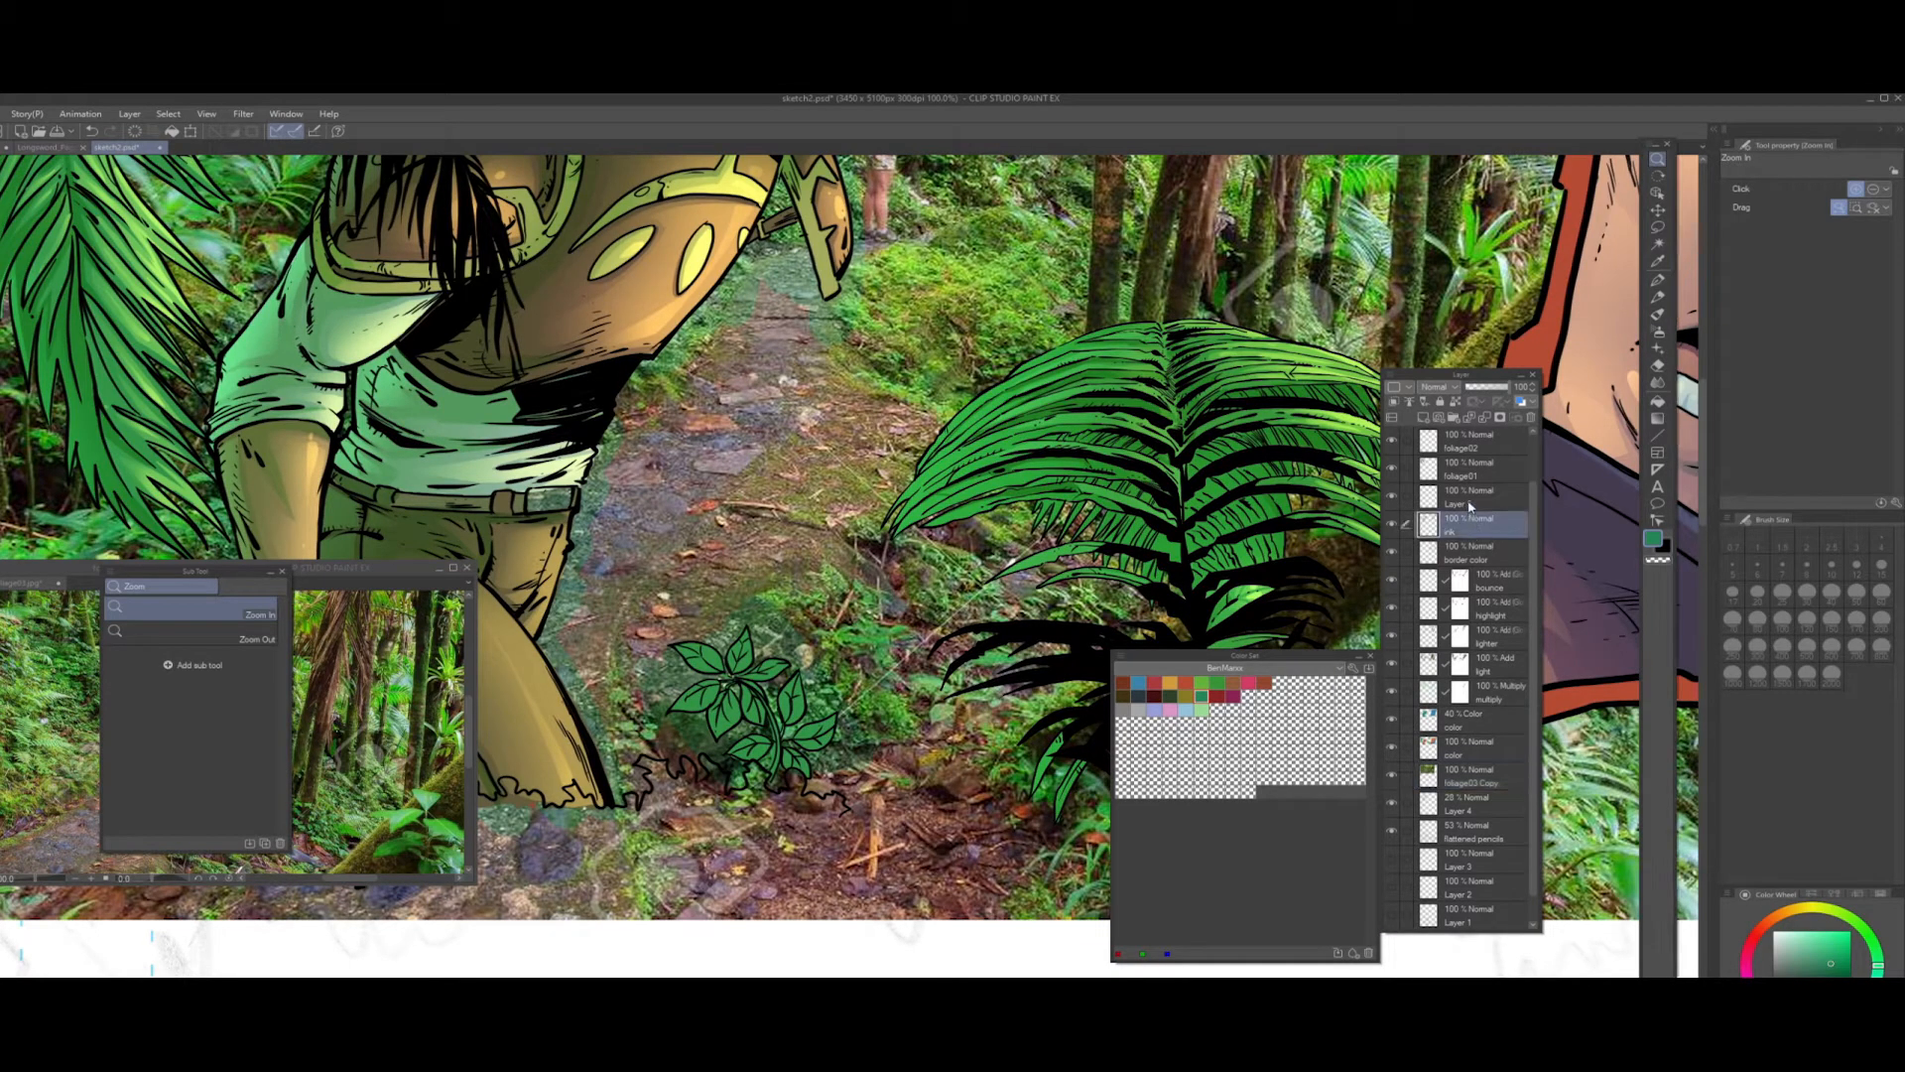
scroll(1472, 516, up, 1)
click(1392, 518)
click(1391, 518)
click(1391, 518)
click(1392, 518)
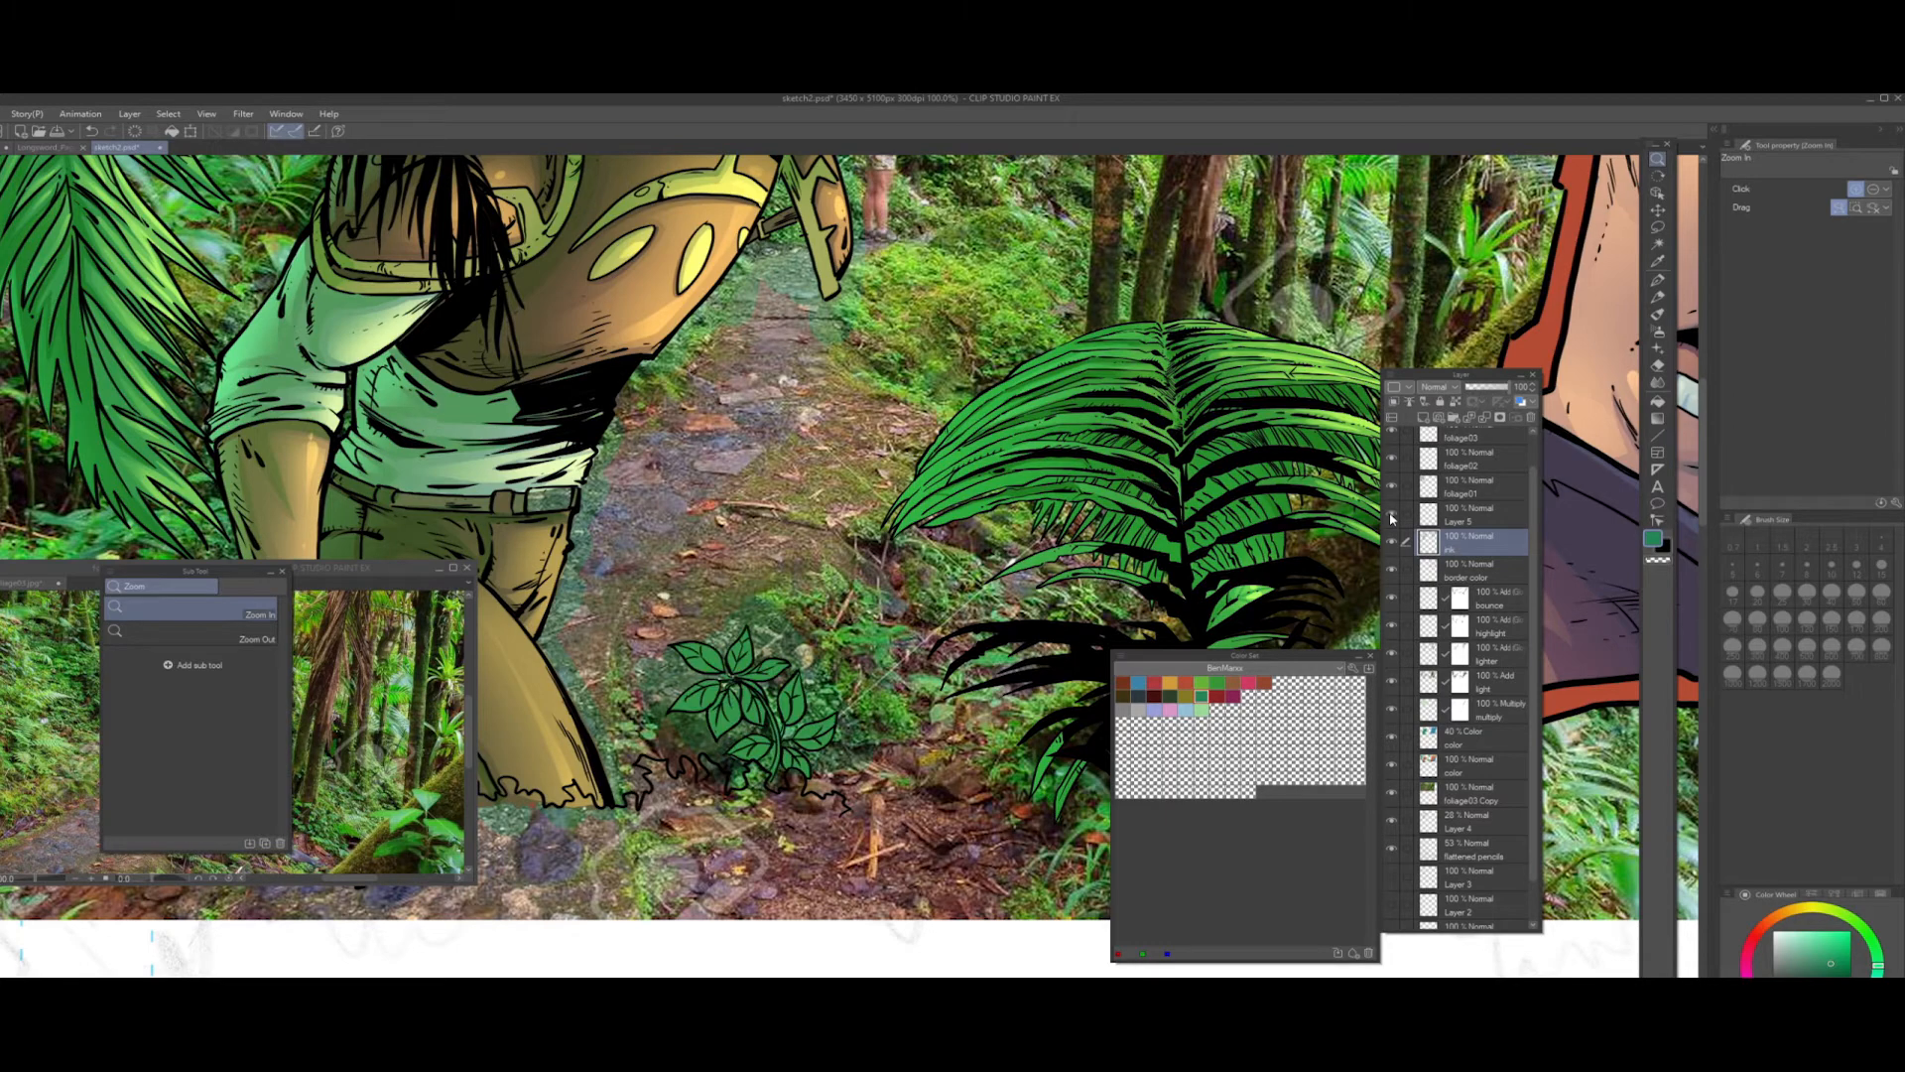
- Rename Layer 5 as "bkg foliage ink"
click(1458, 520)
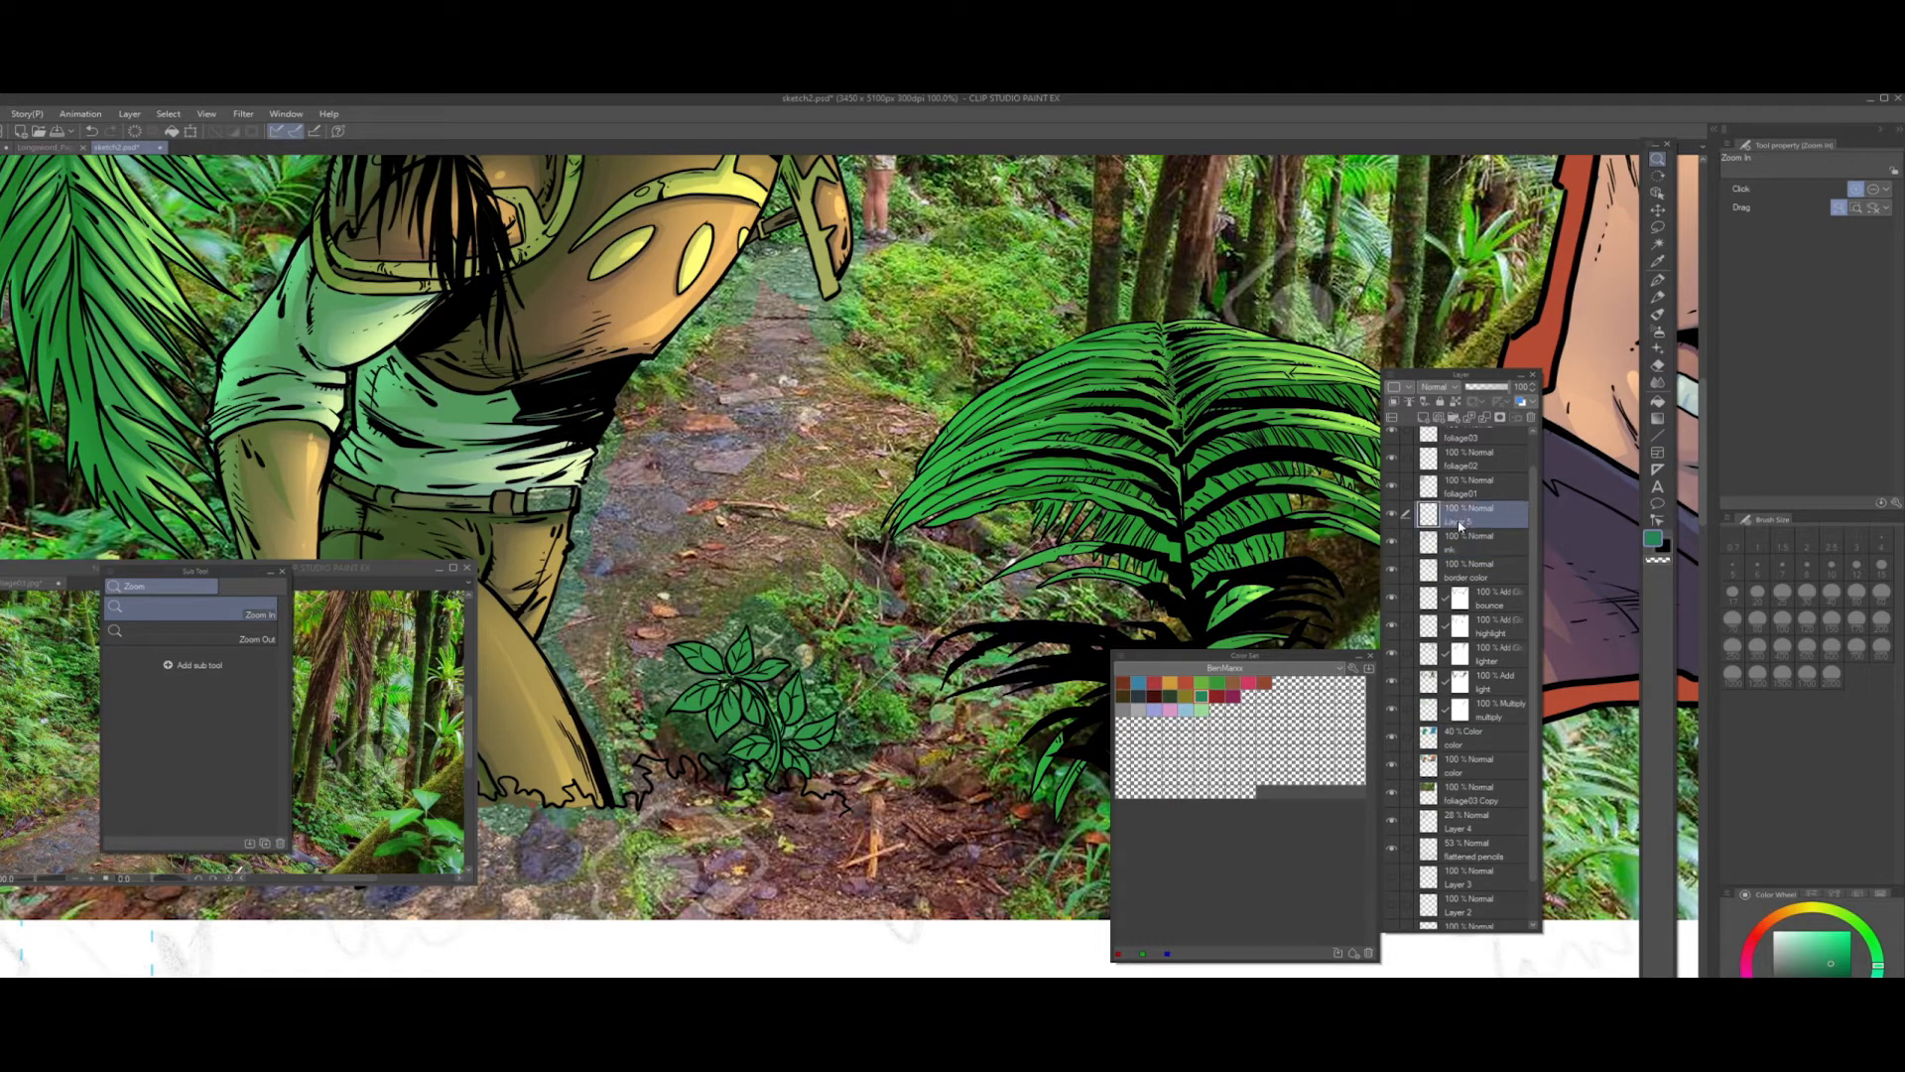
text(bk)
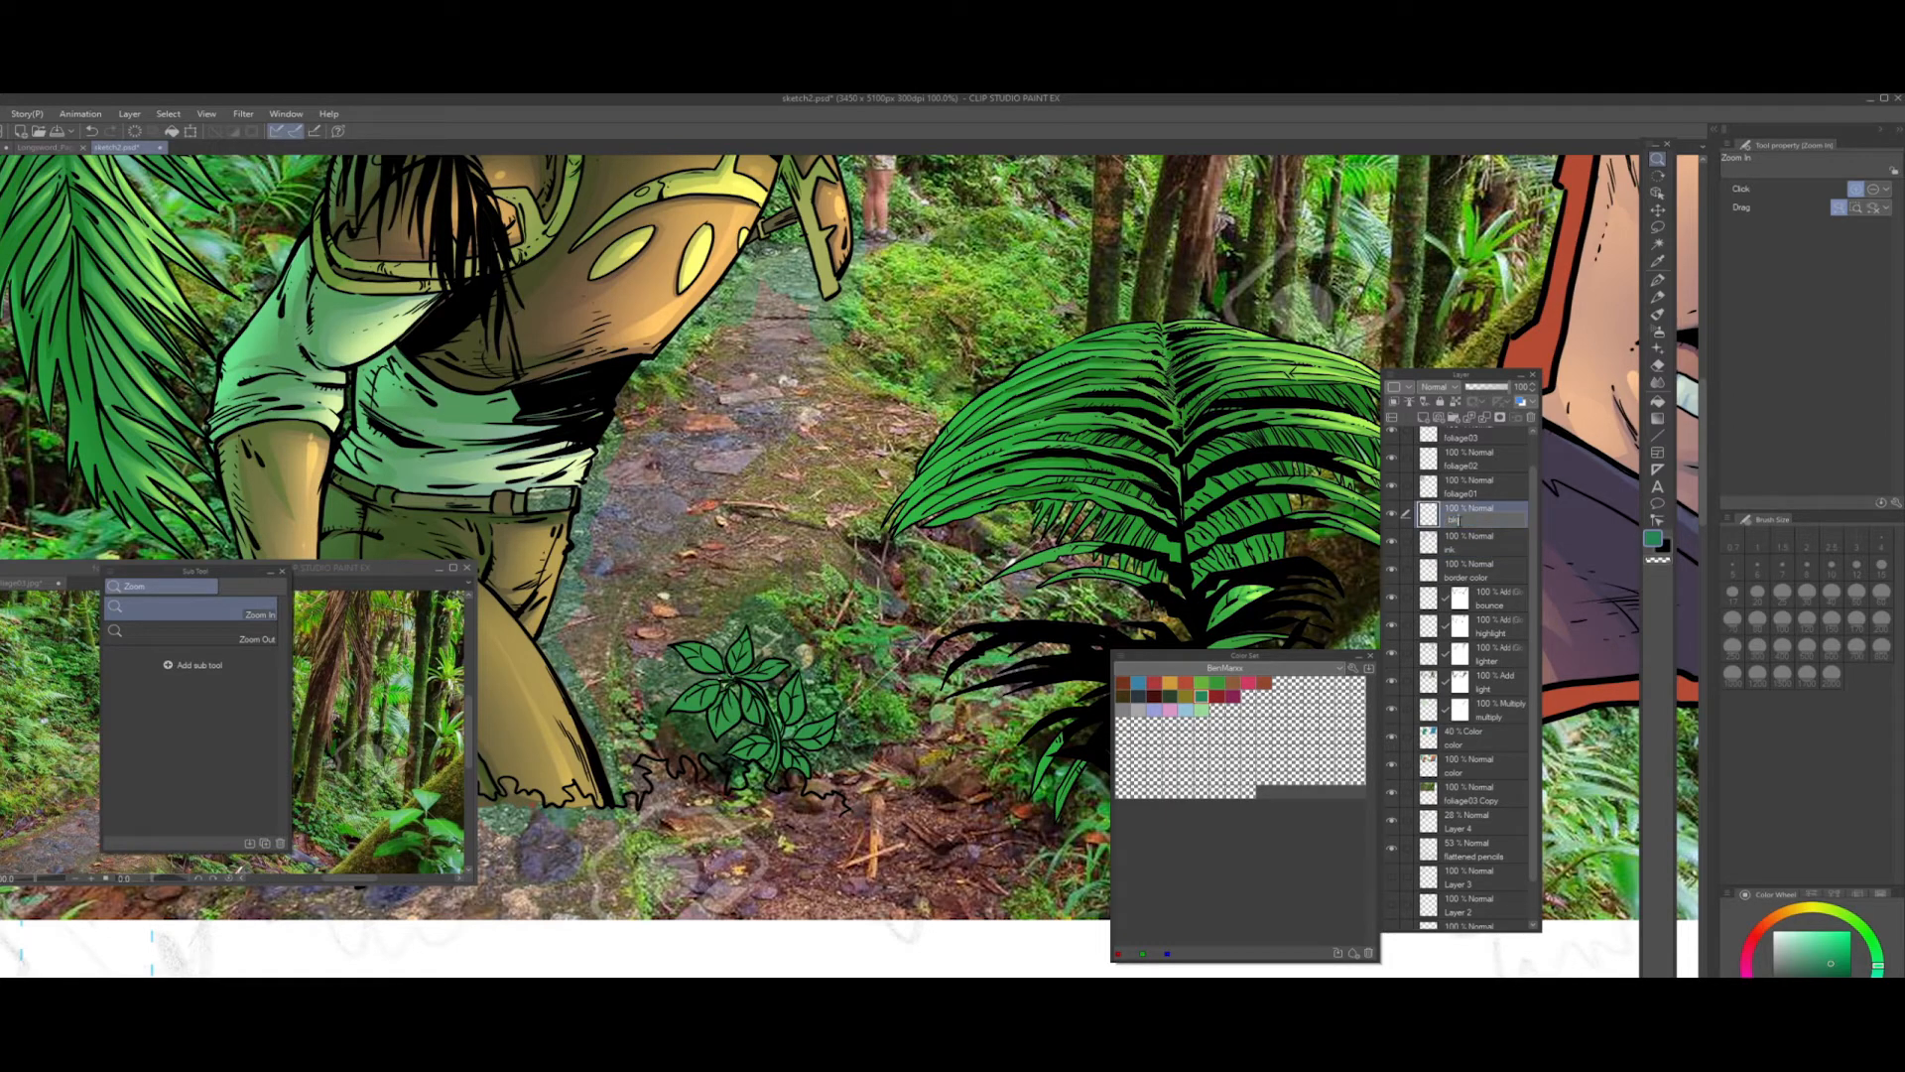
text(g foliage ink)
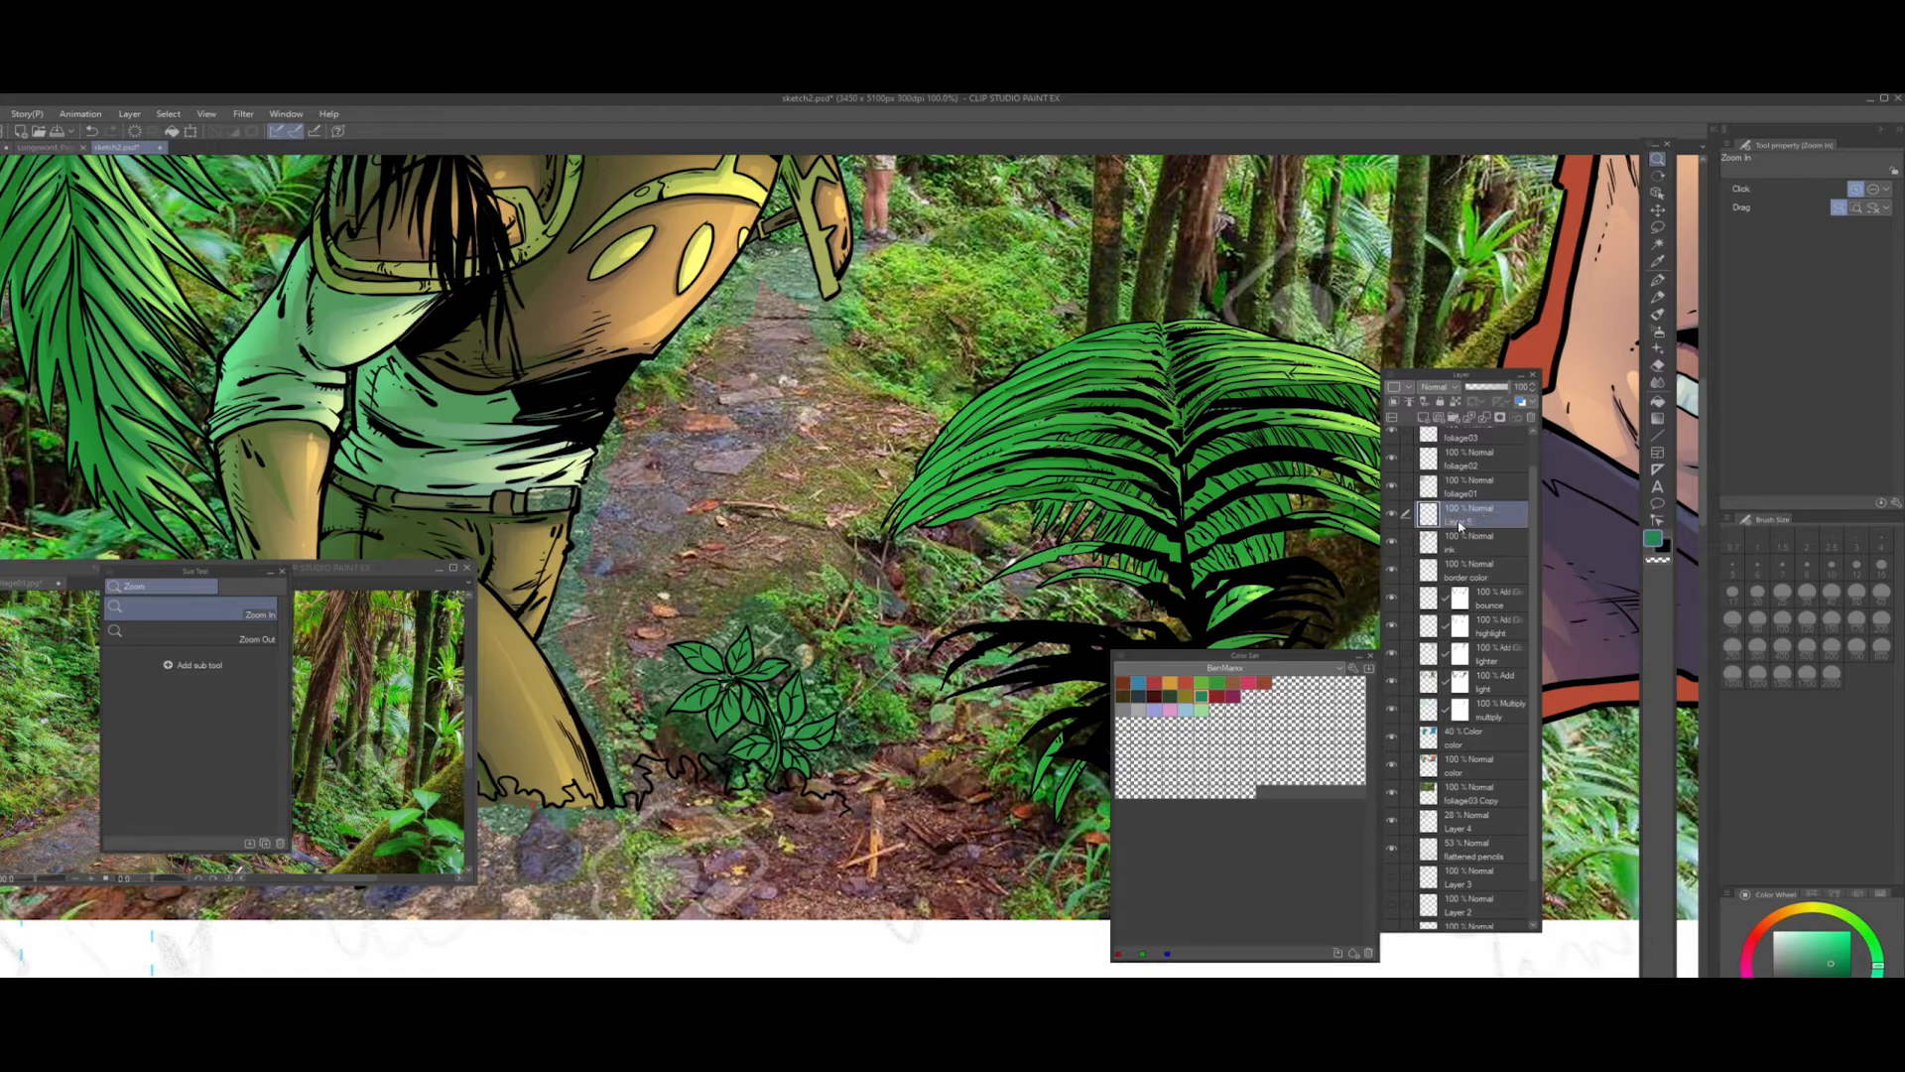
- Choose the G-pen with a brush size of 10 and move the sub tool palette off the floating reference photo
click(1658, 281)
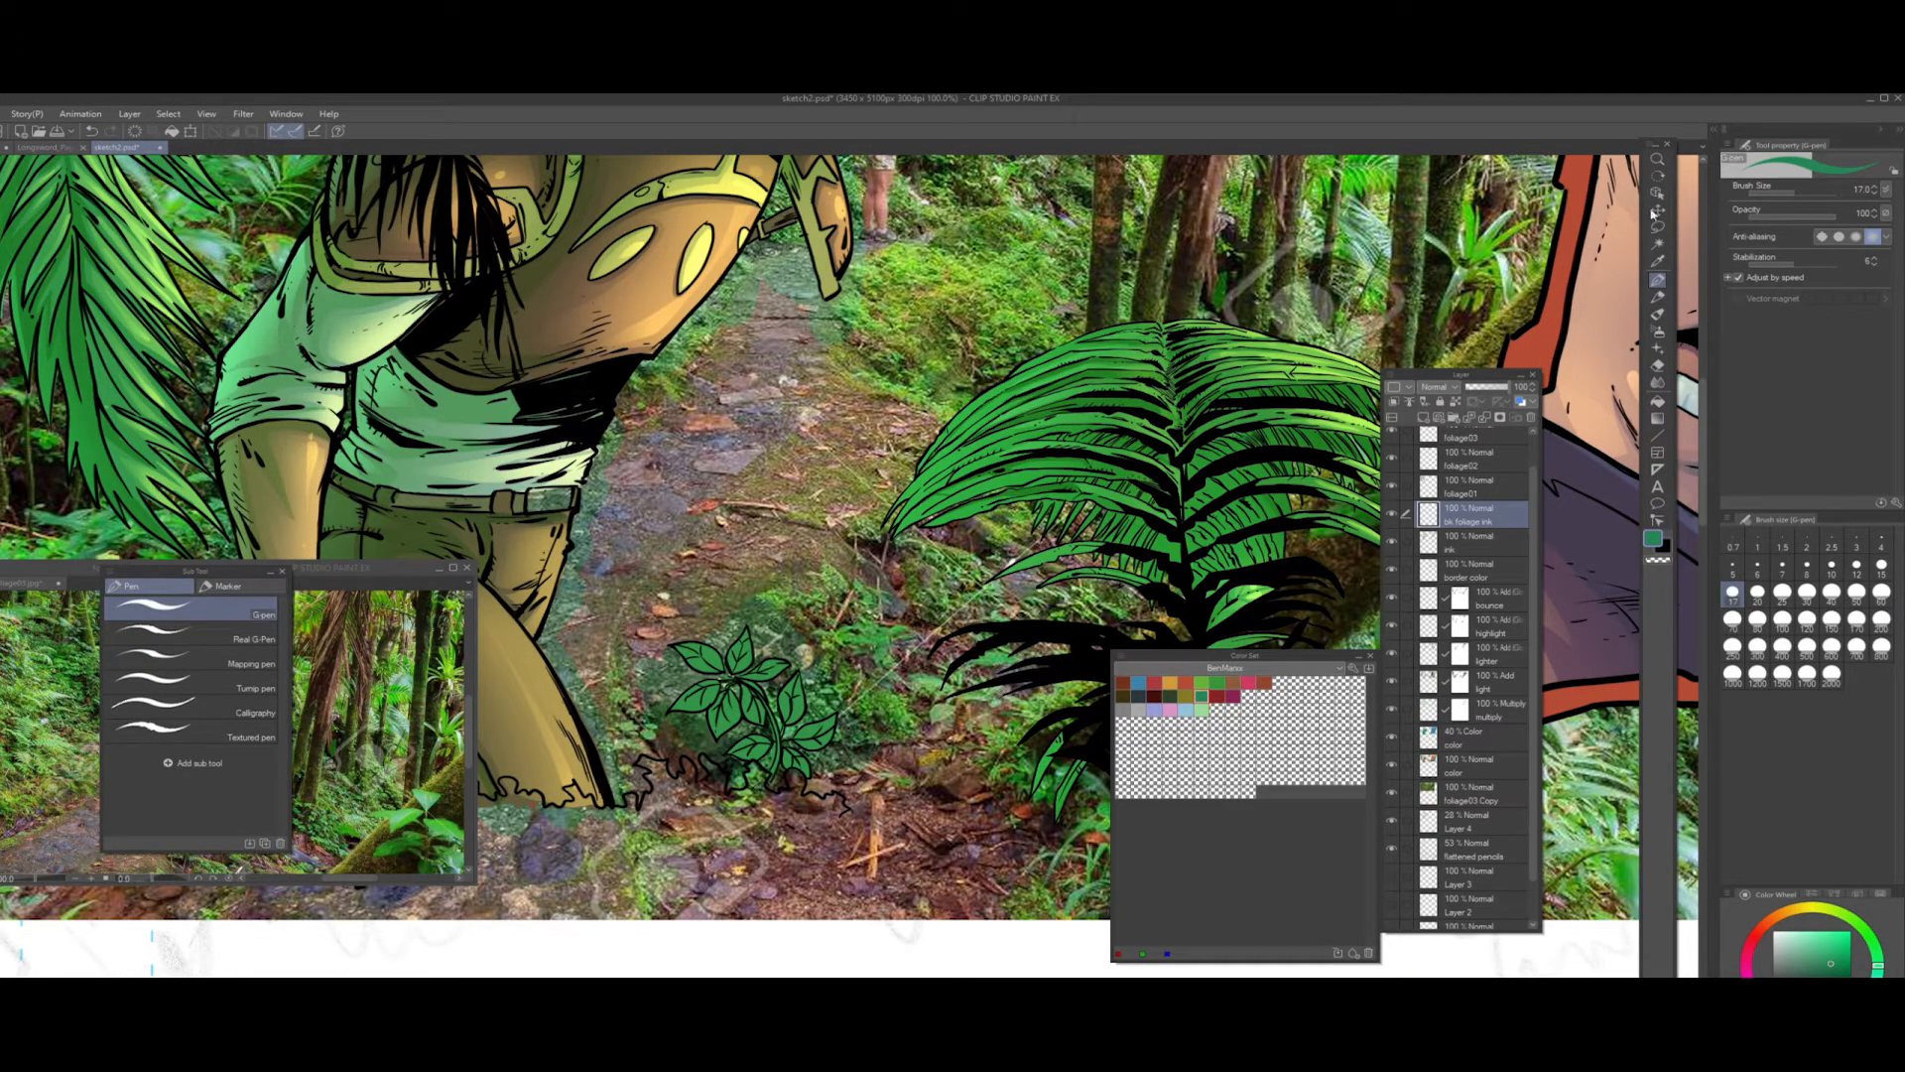
drag(222, 577, 1302, 355)
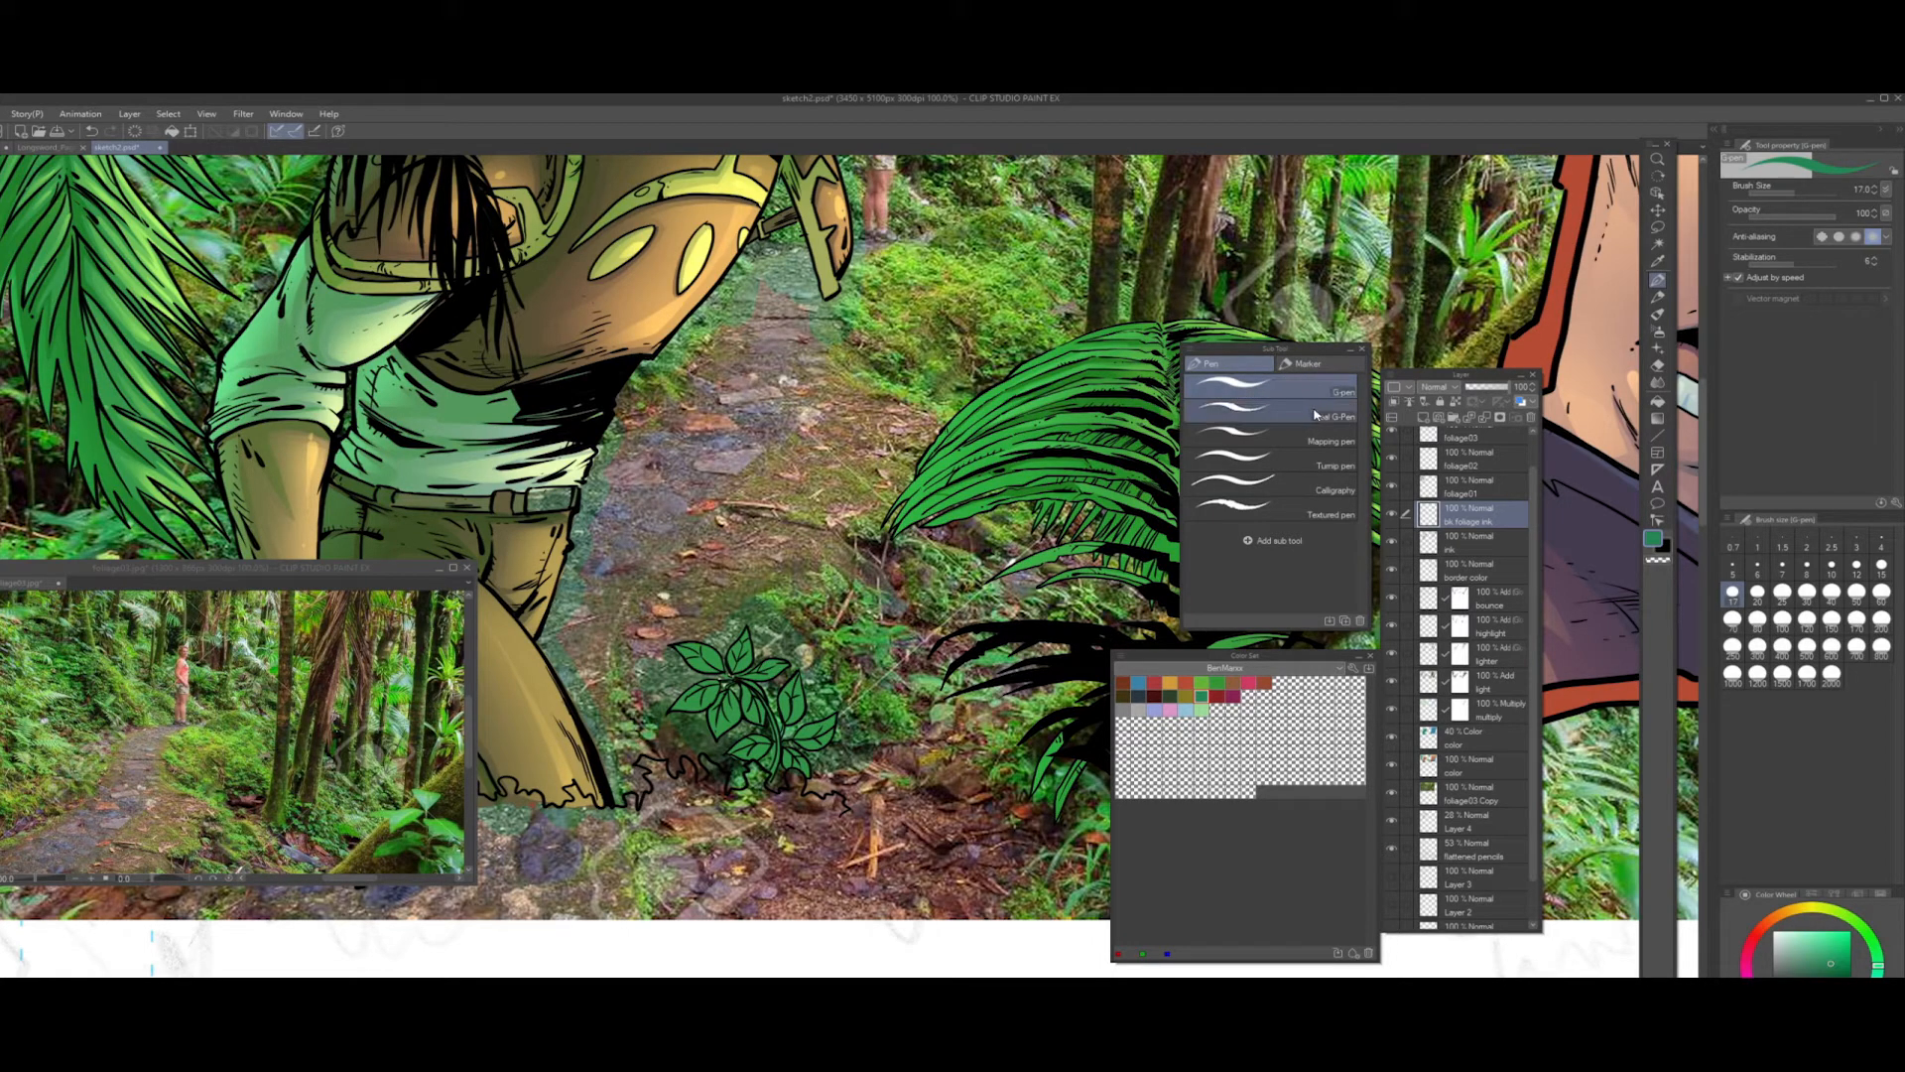
click(1319, 366)
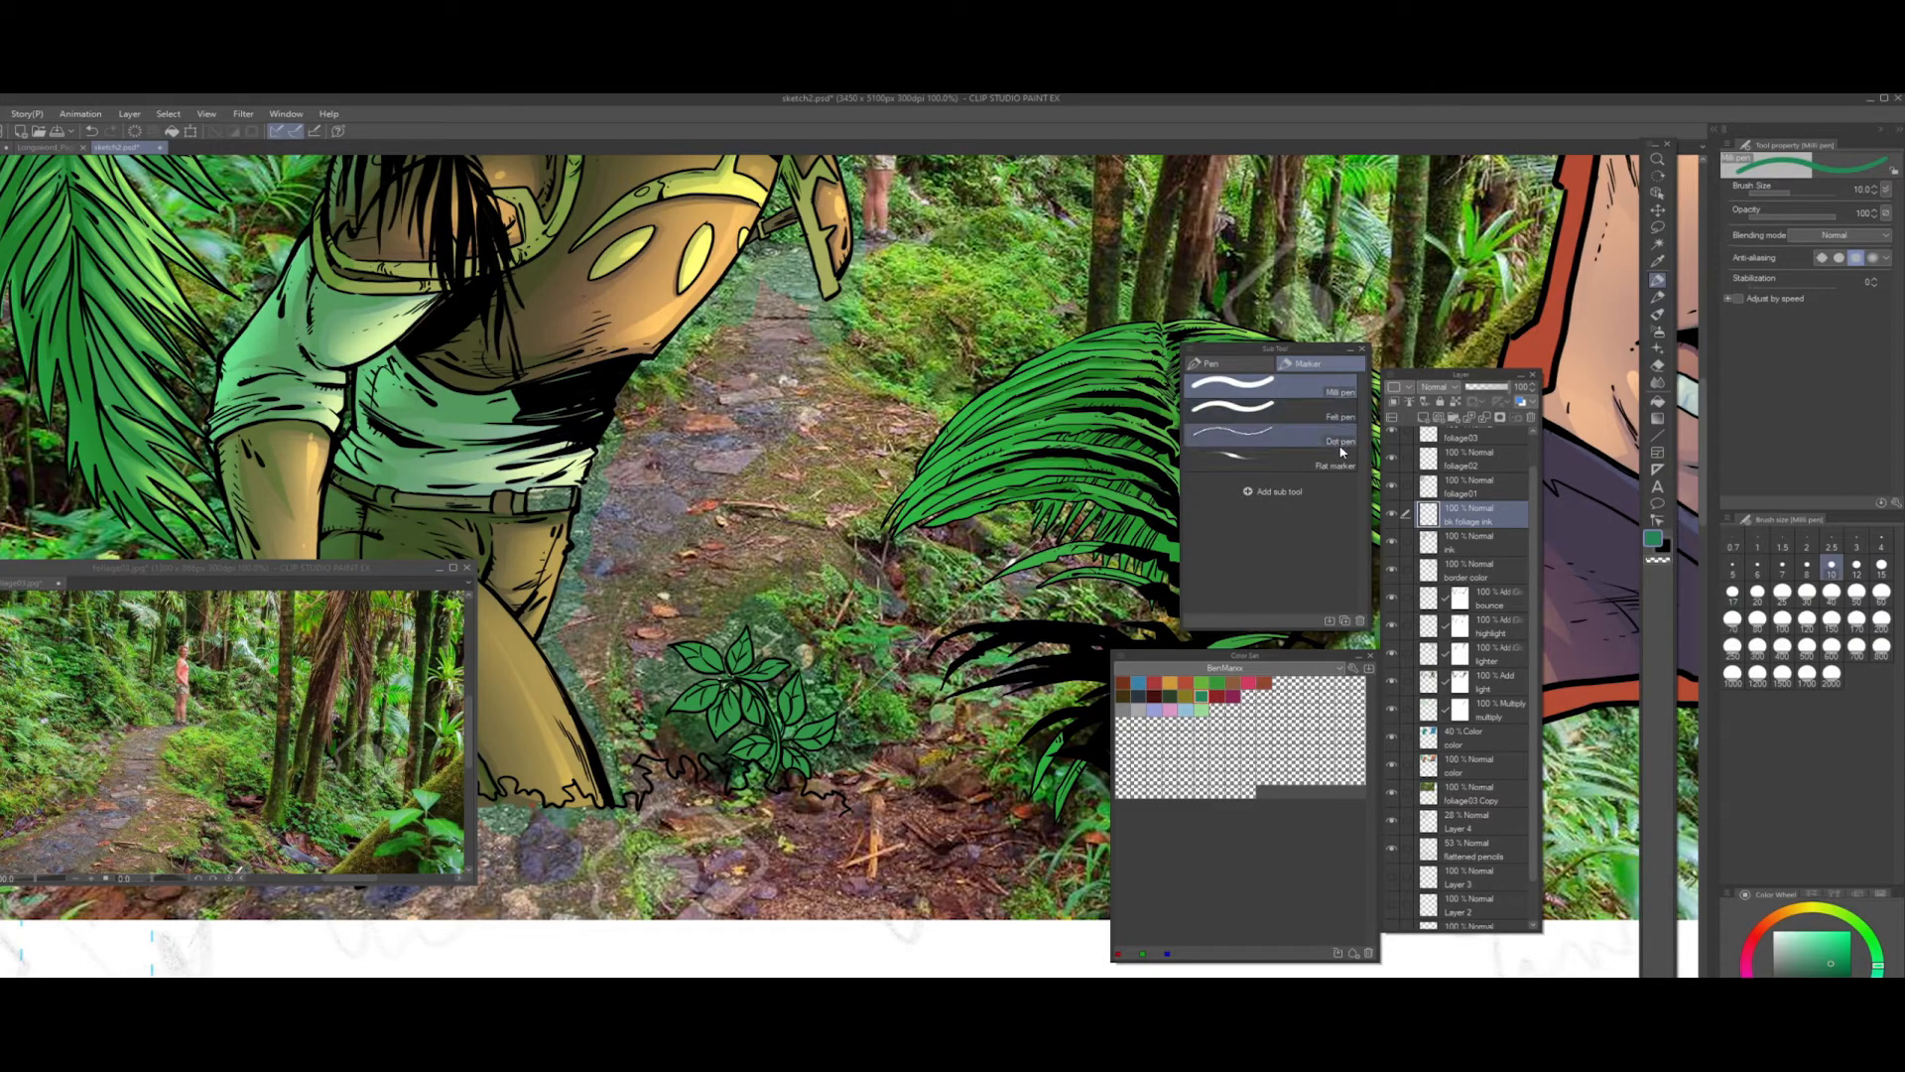
click(1229, 368)
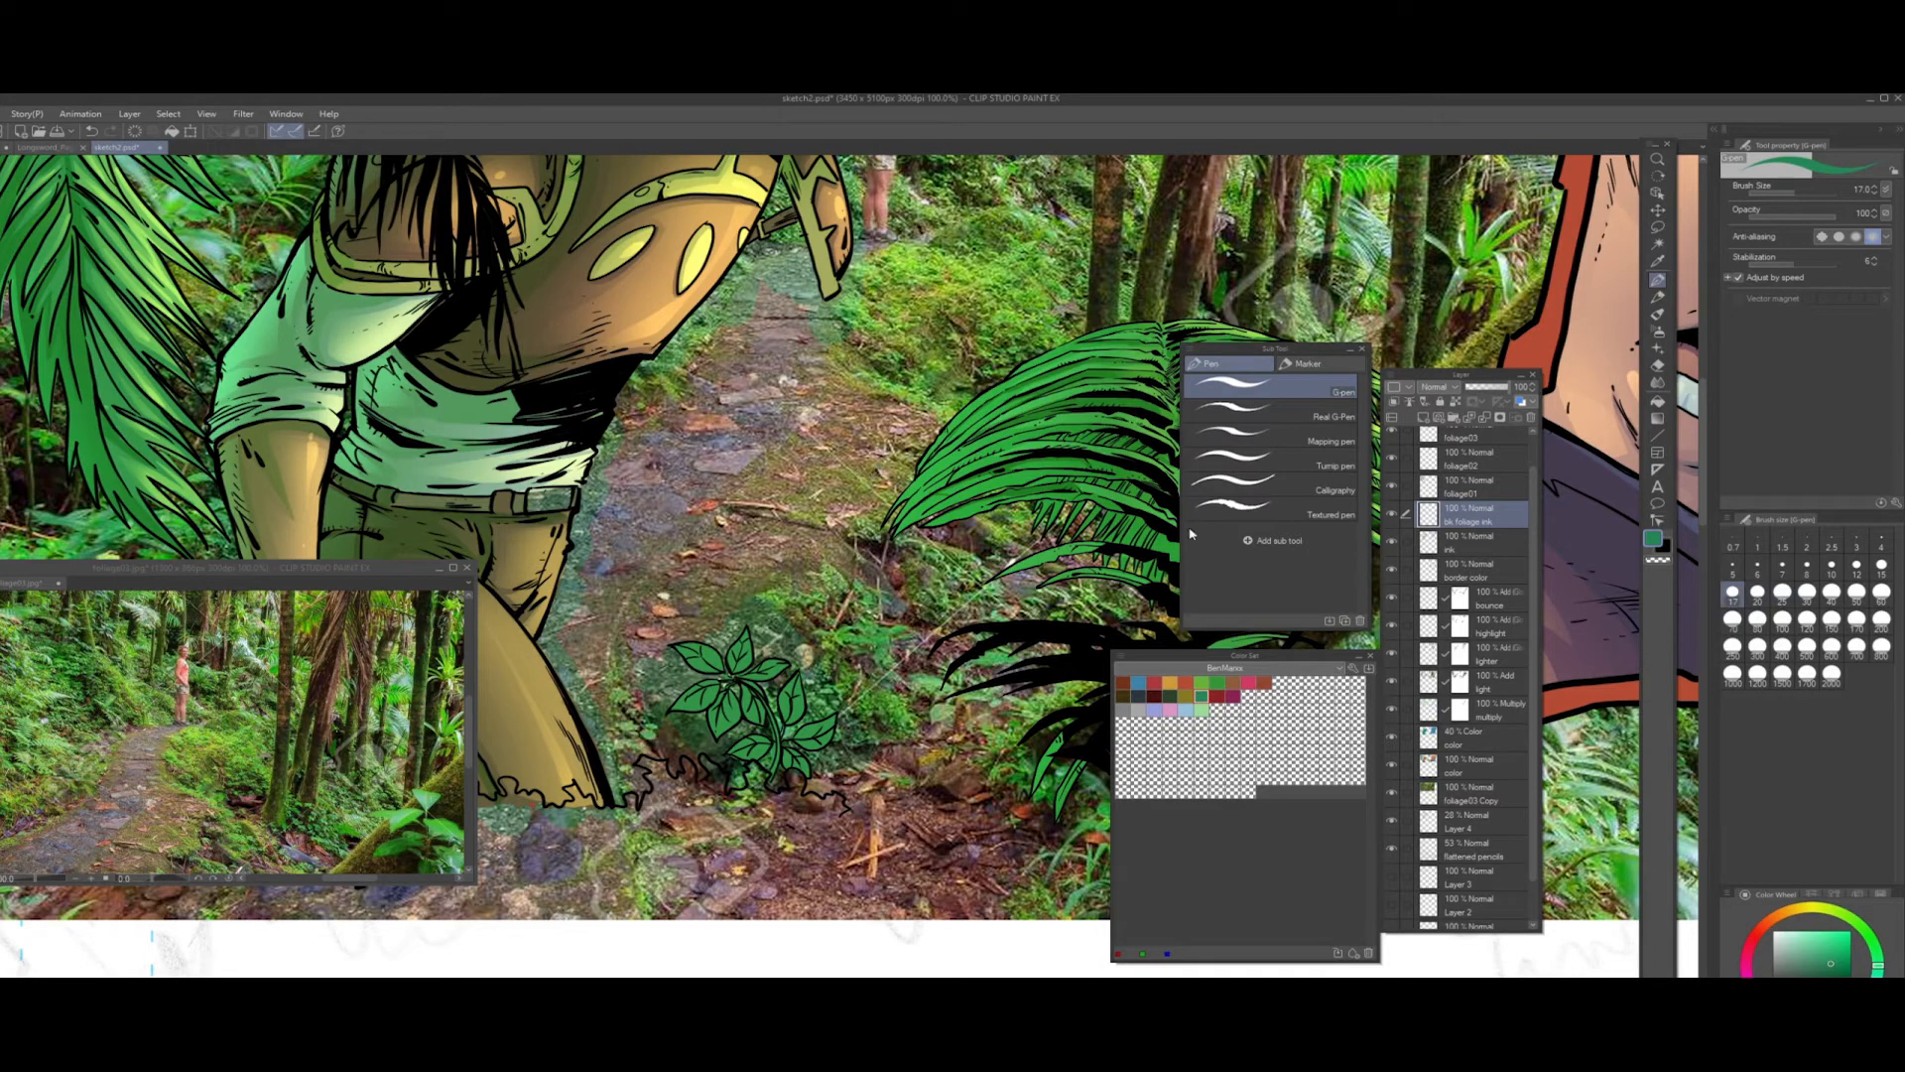
click(1833, 568)
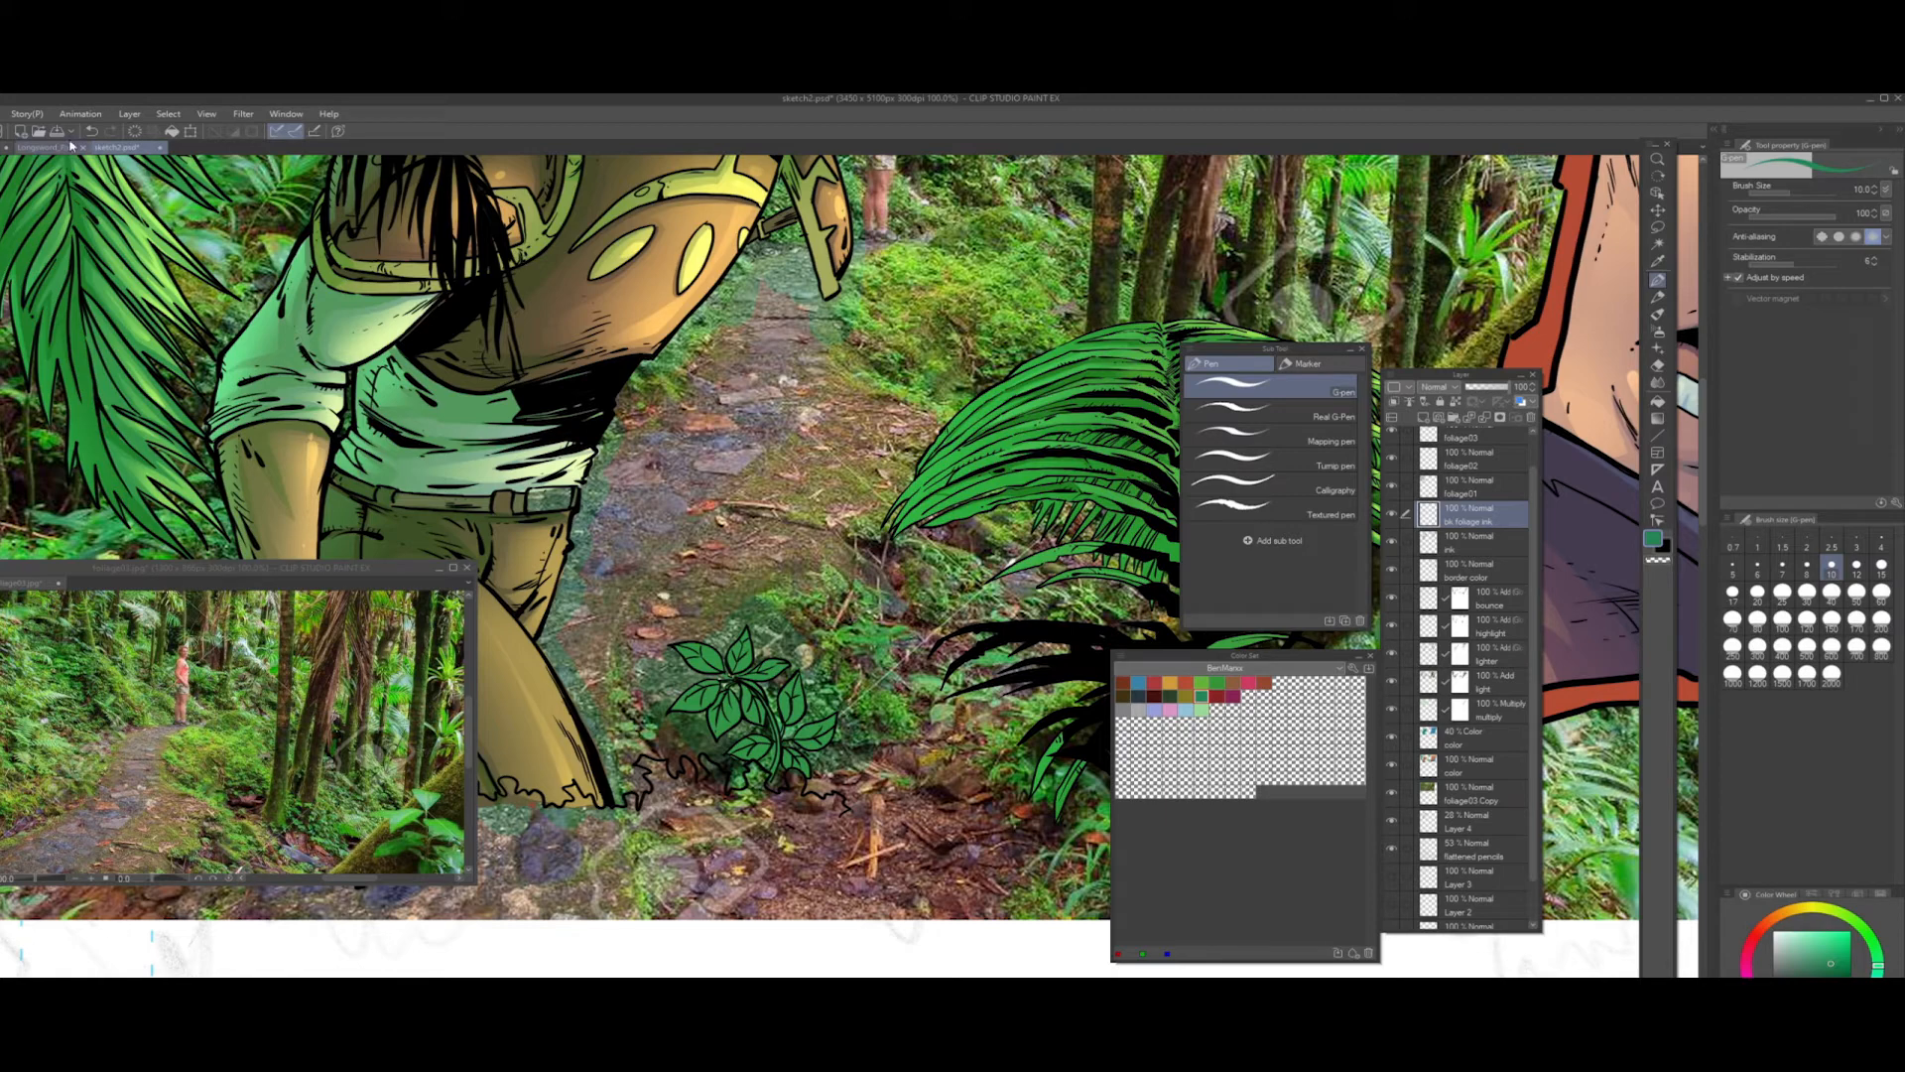
- Look over the G-pen's brush size settings in Sub Tool Detail, then close that palette
click(286, 113)
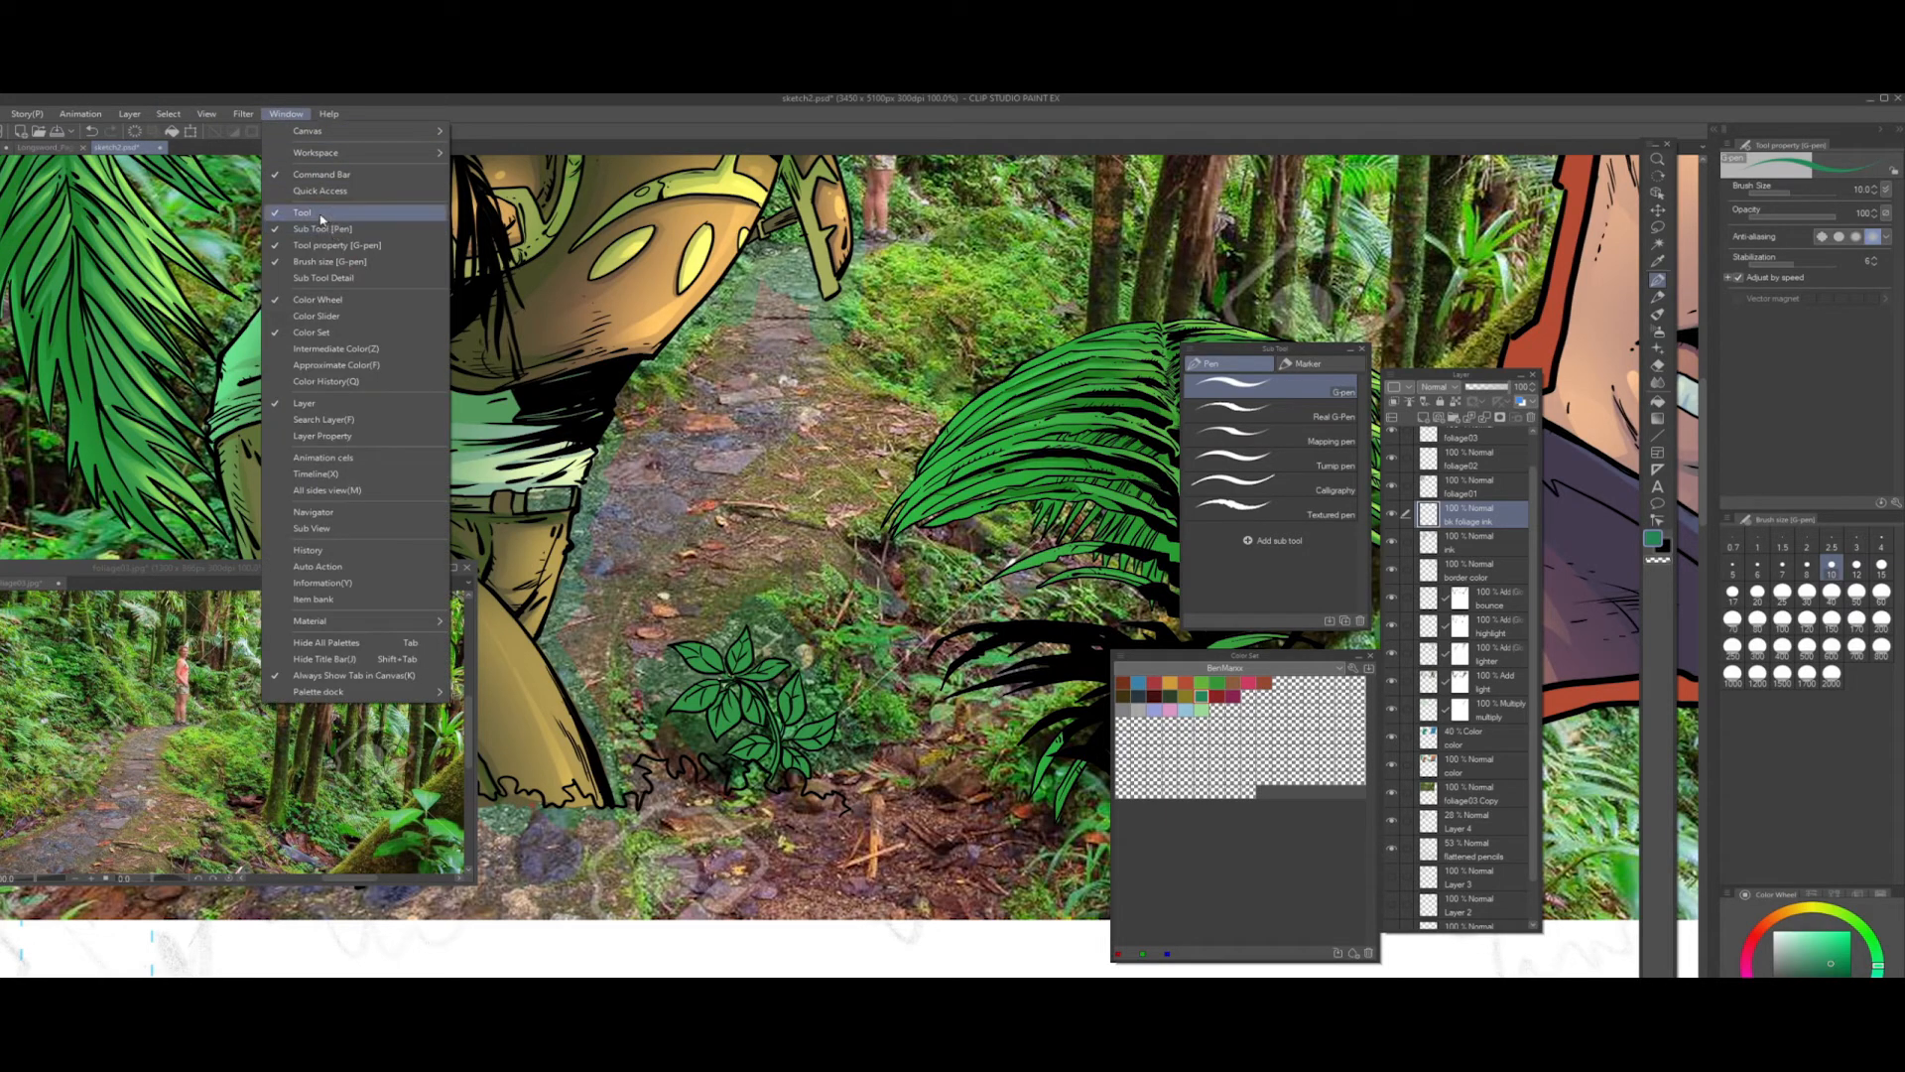
click(340, 282)
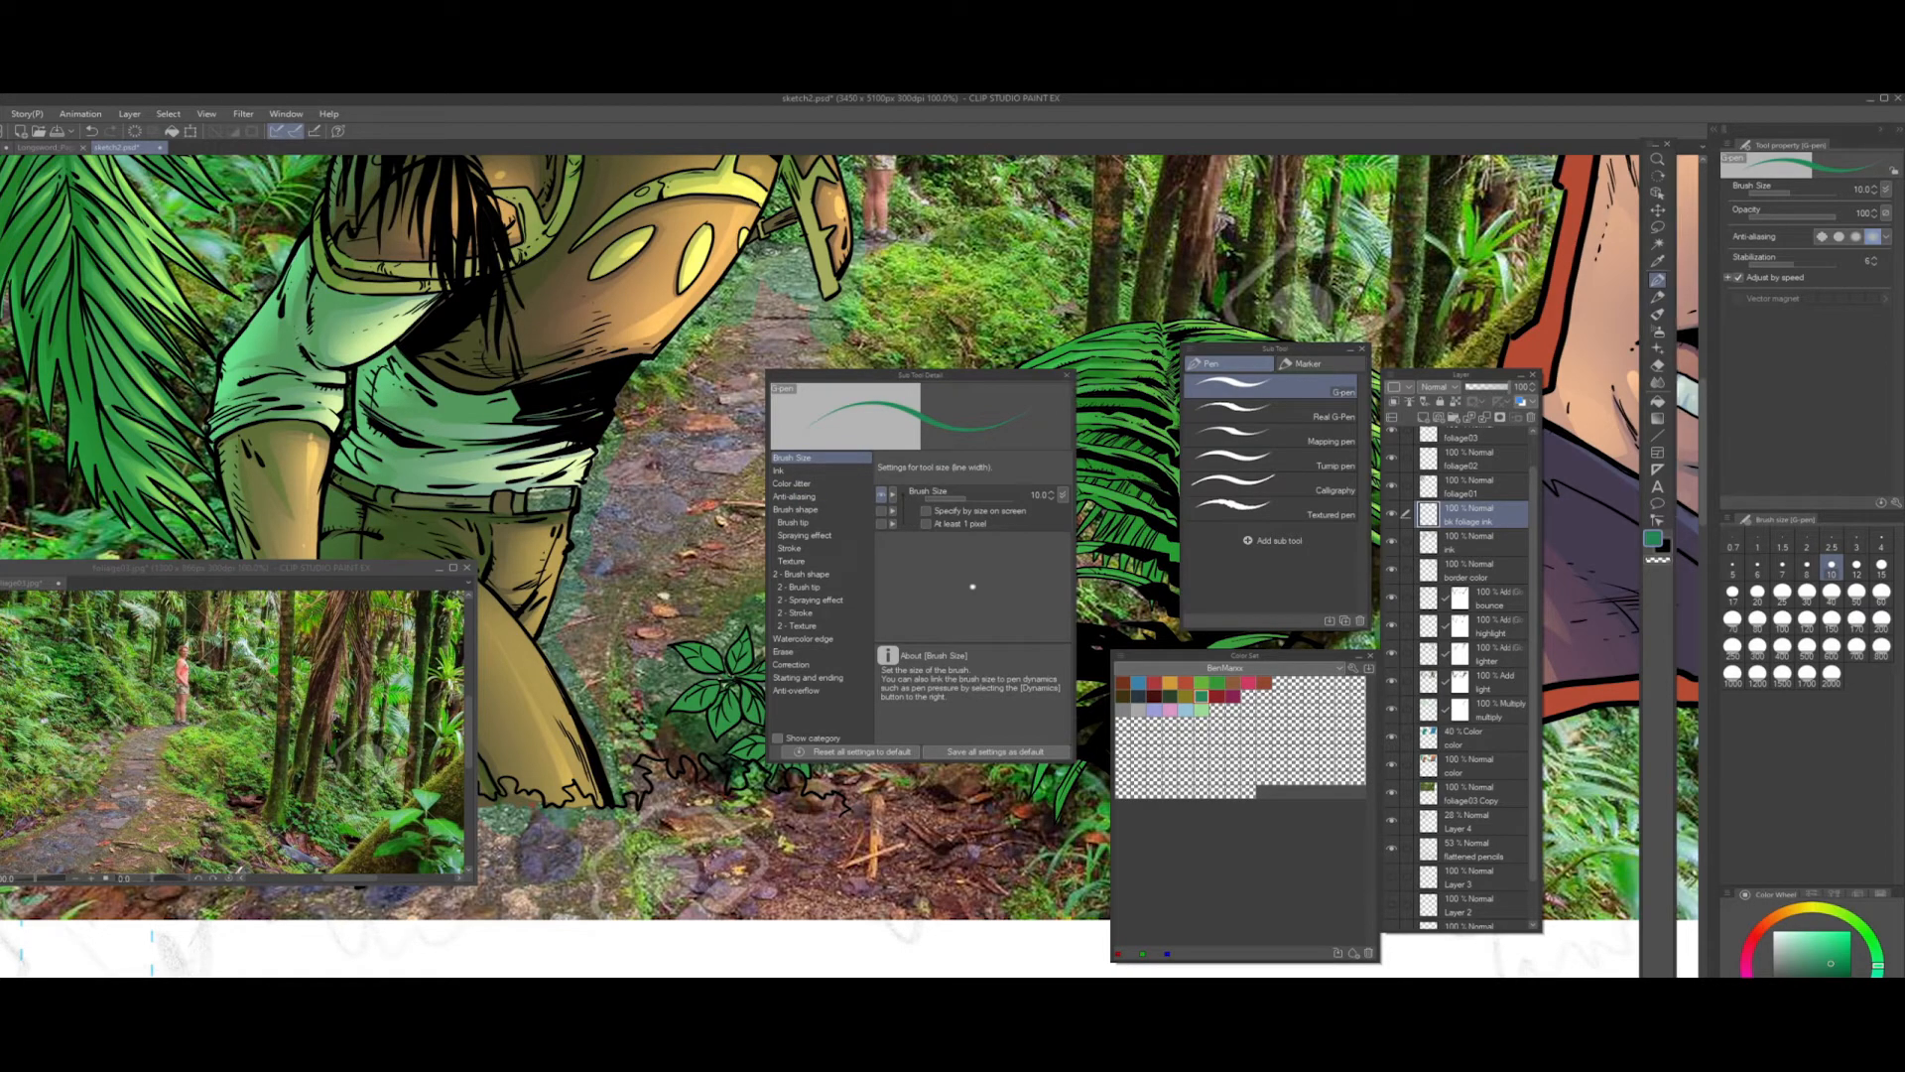
click(1067, 375)
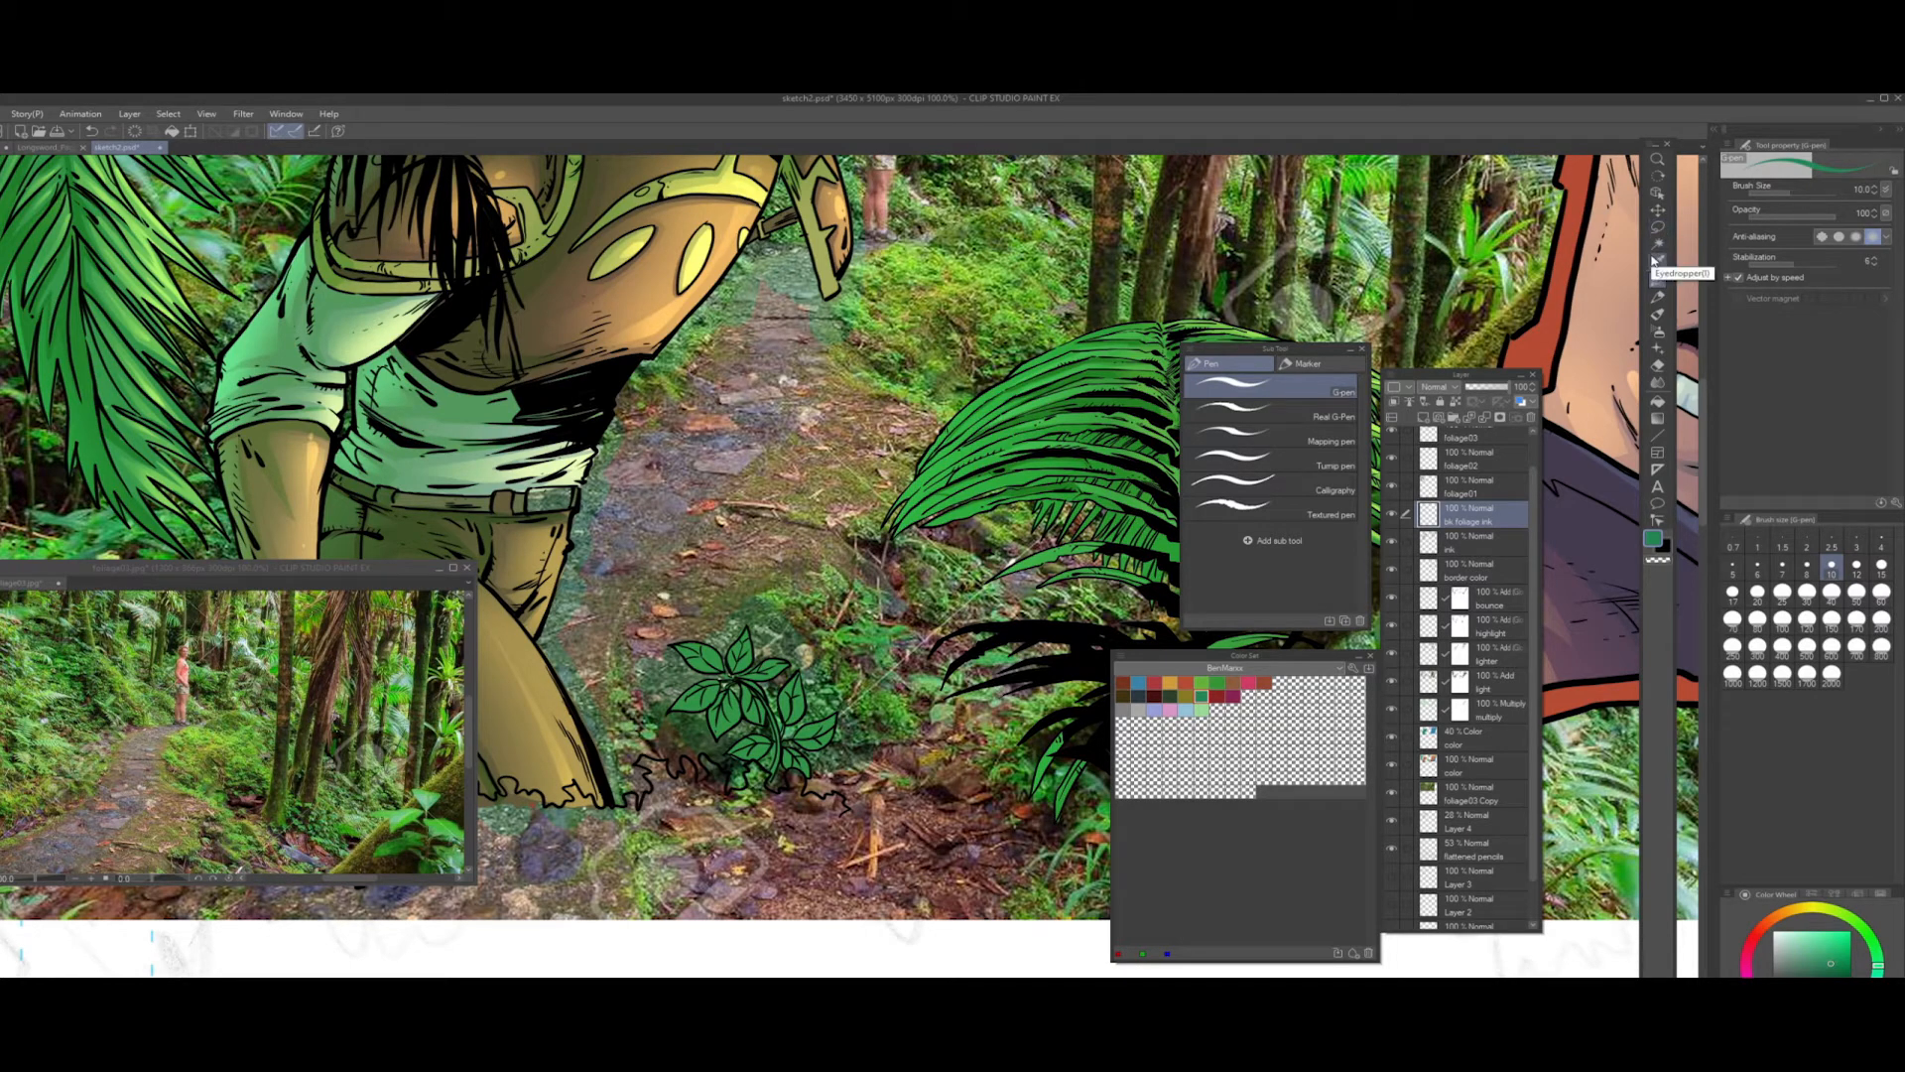
- Set the G-pen to size 8 in black, lower the "foliage03 Copy" photo layer's opacity to 61%, and reselect the background foliage ink layer
key([)
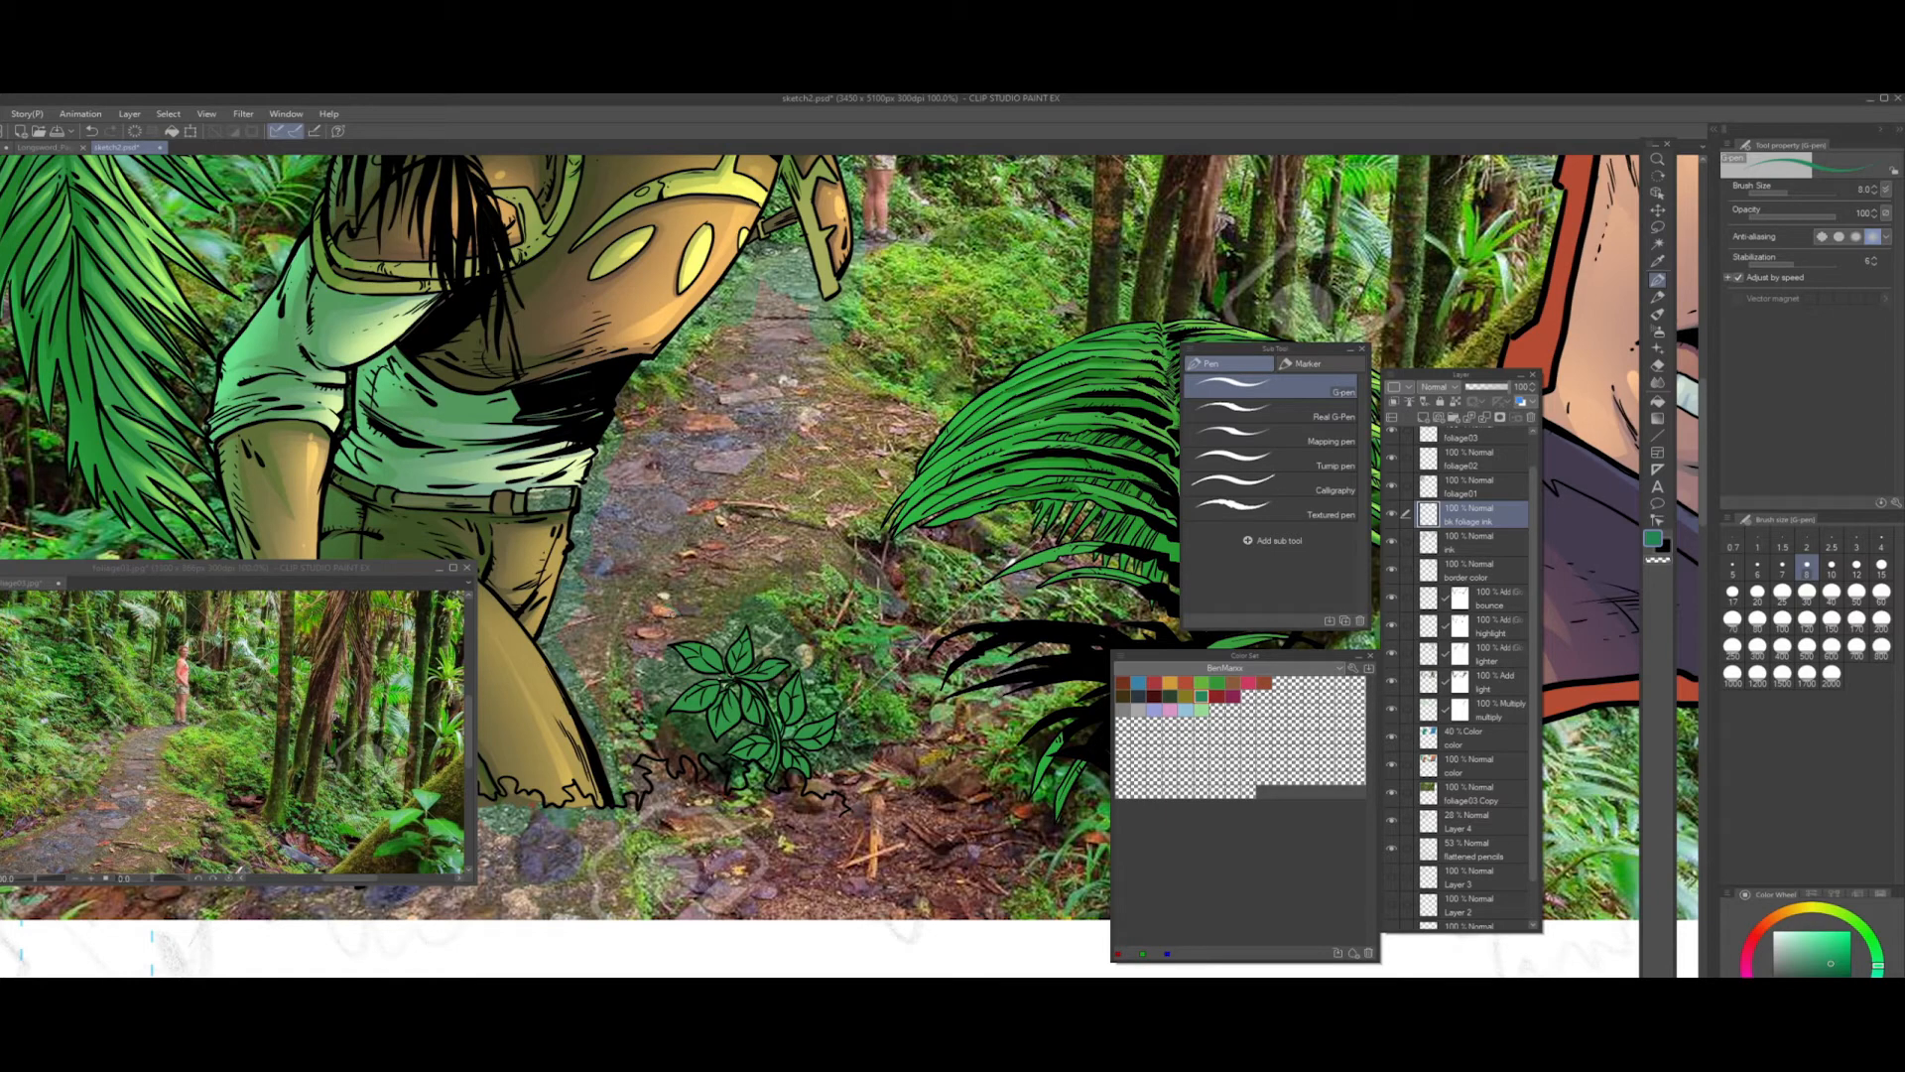
key(x)
click(1474, 794)
drag(1510, 395, 1493, 397)
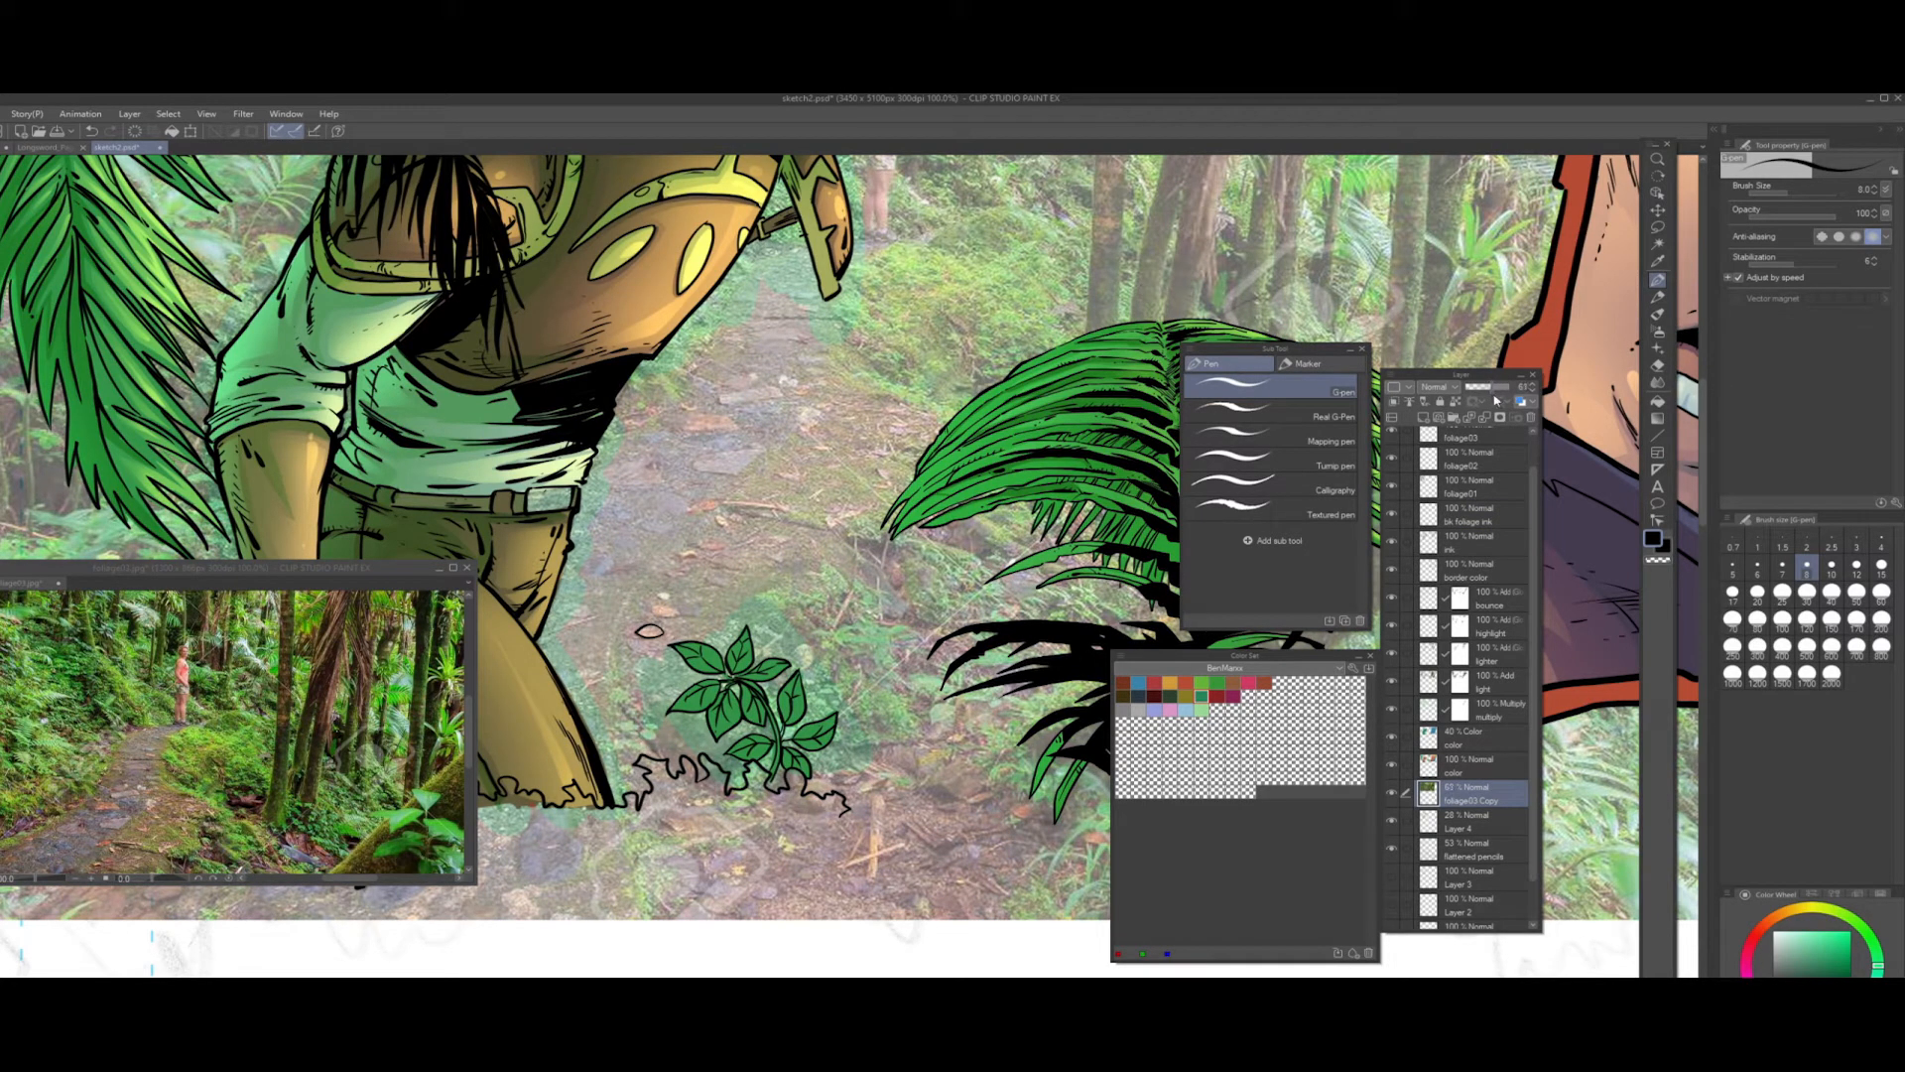
click(1469, 516)
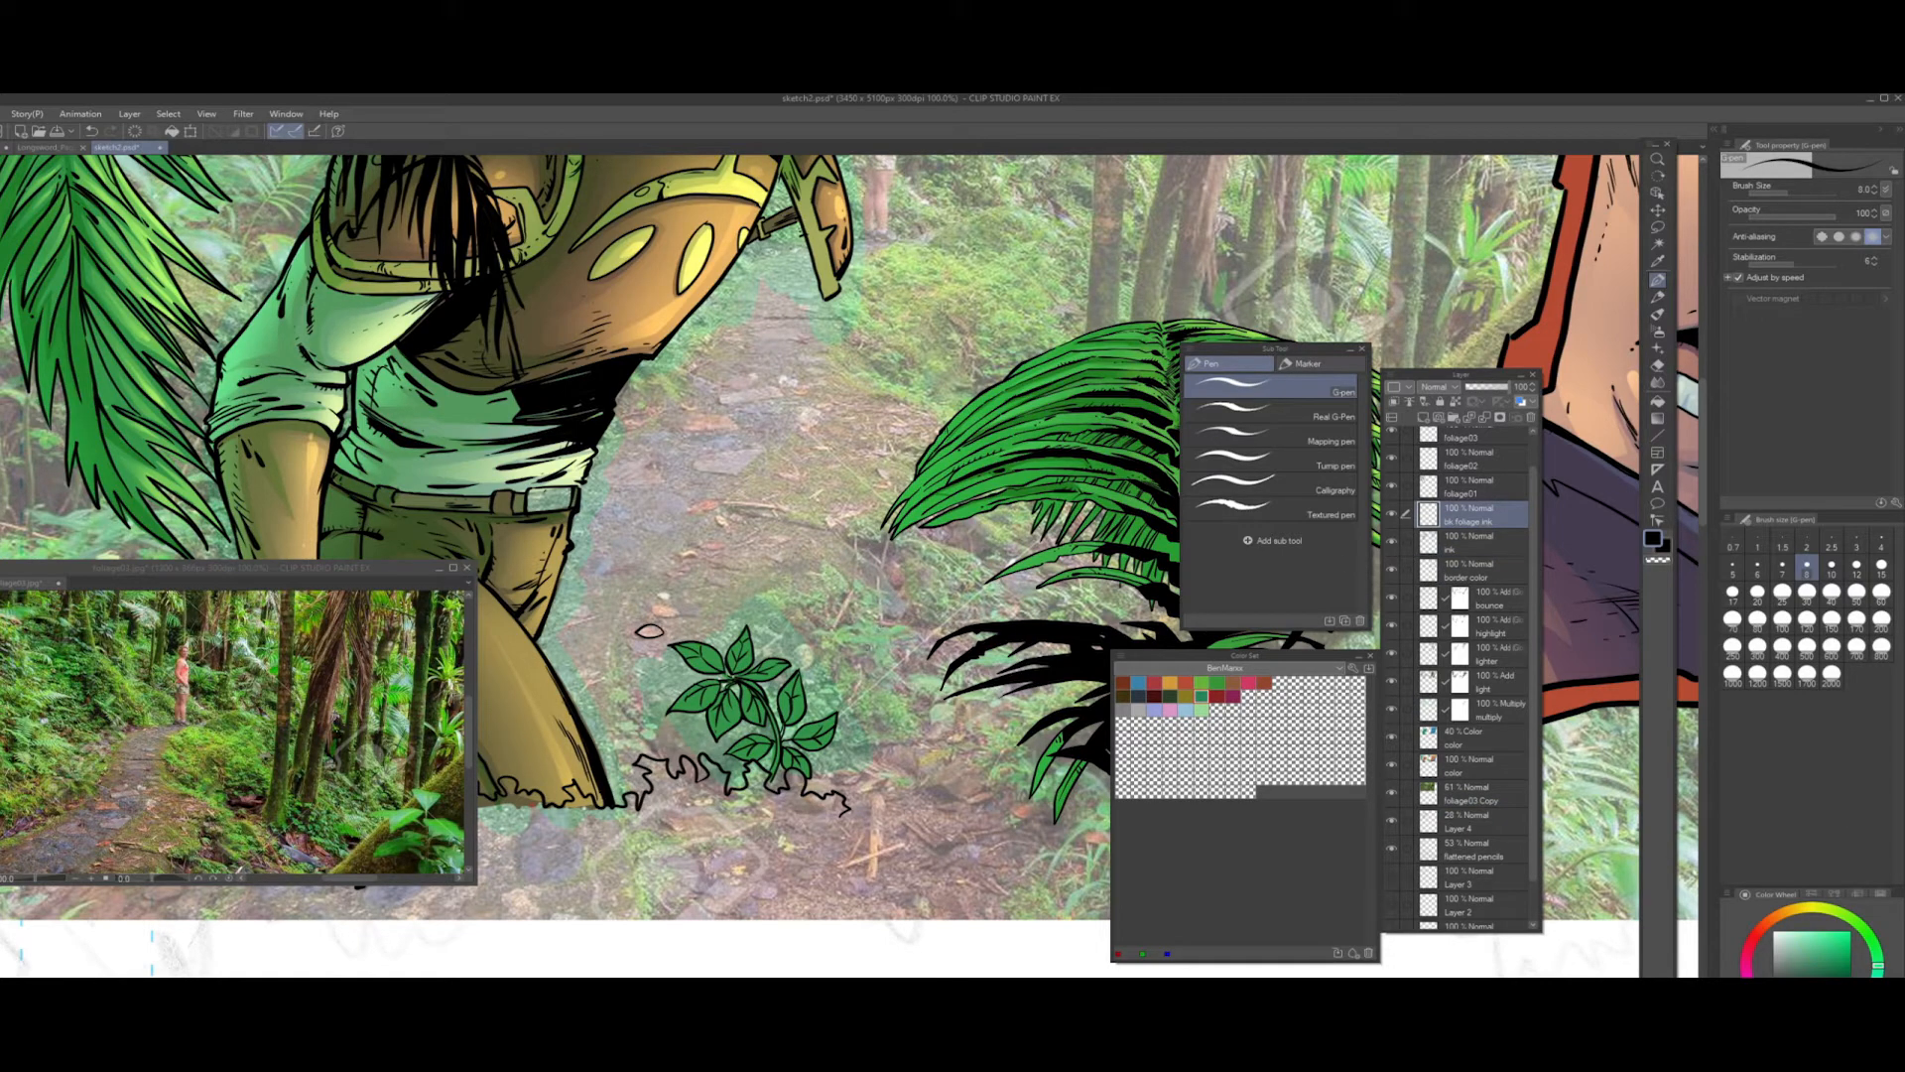
- Ink a spiky leaf clump beside the small green plant and outline several flat stones along the upper path
mouse_move(841, 629)
mouse_down()
mouse_move(822, 652)
mouse_move(869, 646)
mouse_move(884, 683)
mouse_move(915, 628)
mouse_move(875, 611)
mouse_up()
drag(836, 627, 869, 616)
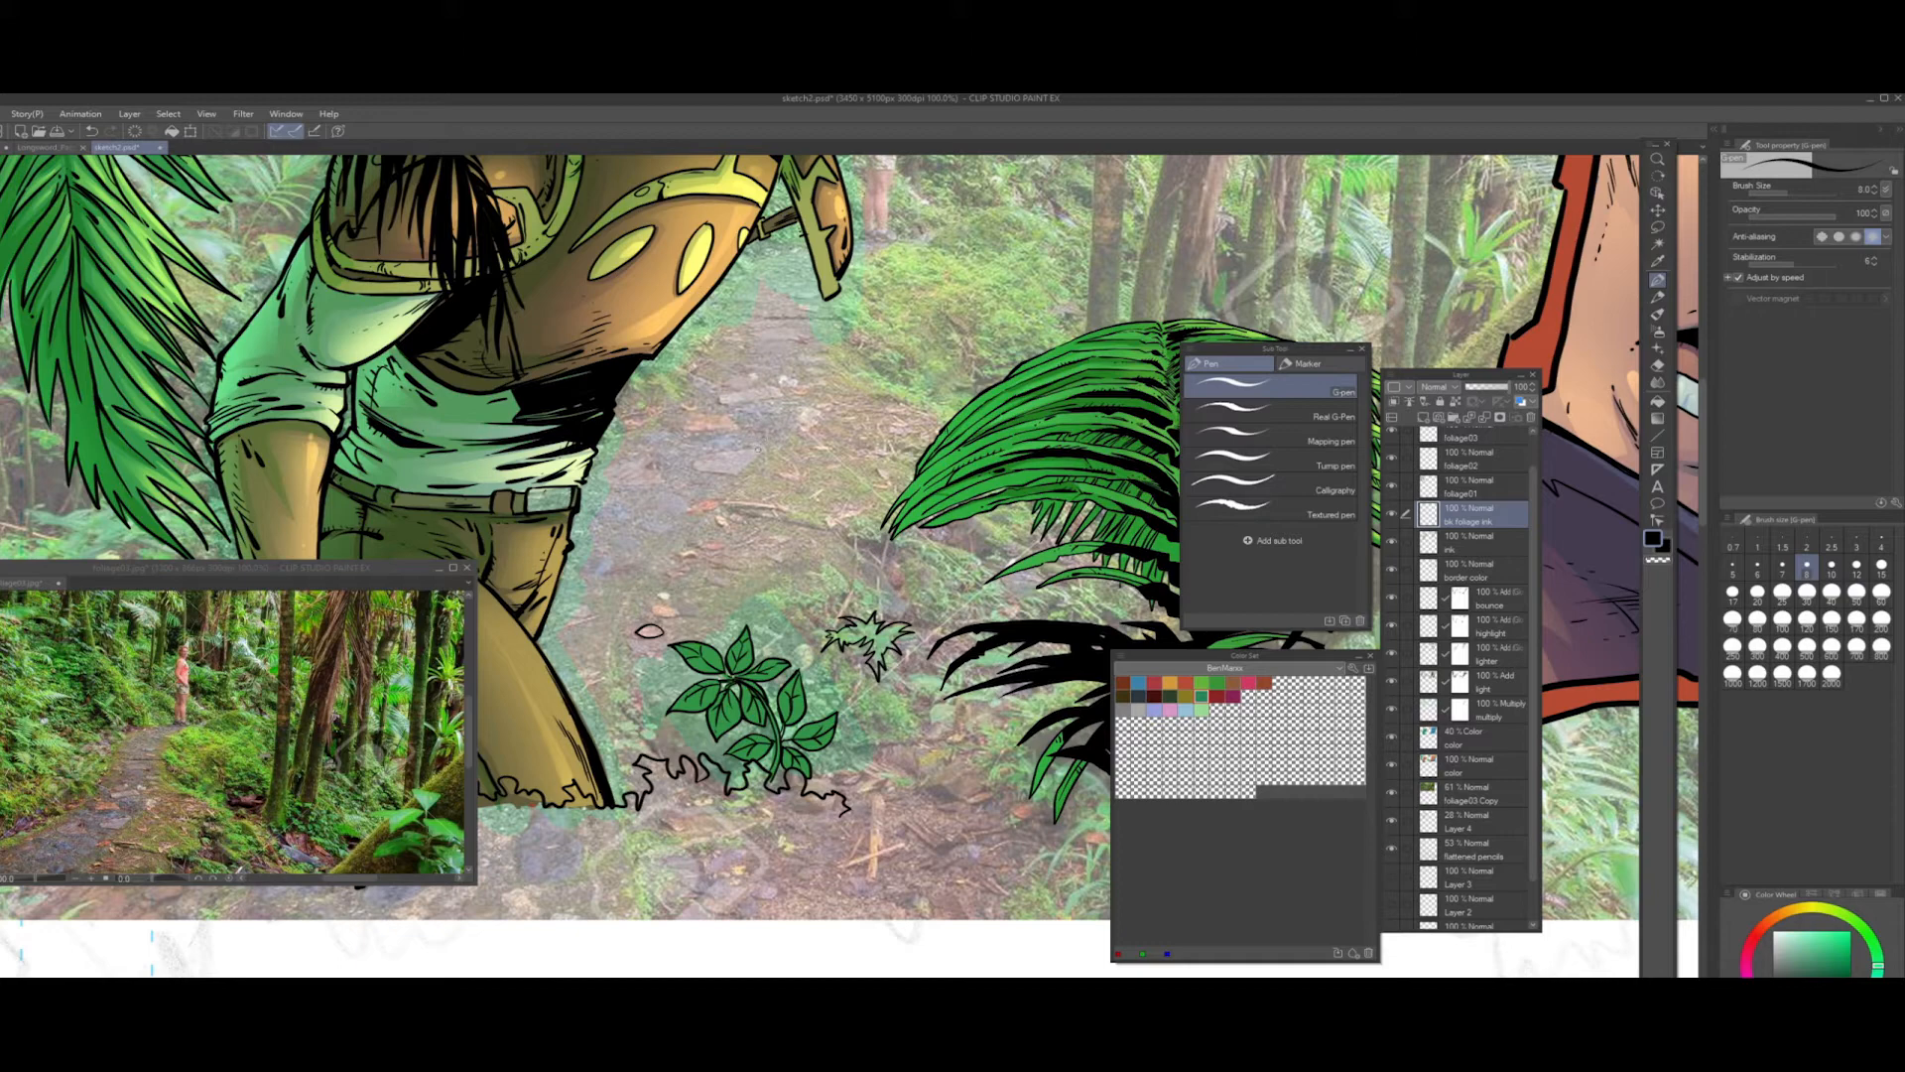
mouse_move(761, 450)
mouse_down()
mouse_move(694, 471)
mouse_move(763, 451)
mouse_move(735, 469)
mouse_up()
mouse_move(651, 462)
mouse_down()
mouse_move(667, 482)
mouse_move(592, 475)
mouse_move(647, 457)
mouse_up()
mouse_move(725, 431)
mouse_down()
mouse_move(677, 429)
mouse_move(735, 432)
mouse_move(760, 396)
mouse_move(719, 401)
mouse_move(780, 384)
mouse_move(799, 424)
mouse_move(822, 412)
mouse_move(893, 486)
mouse_up()
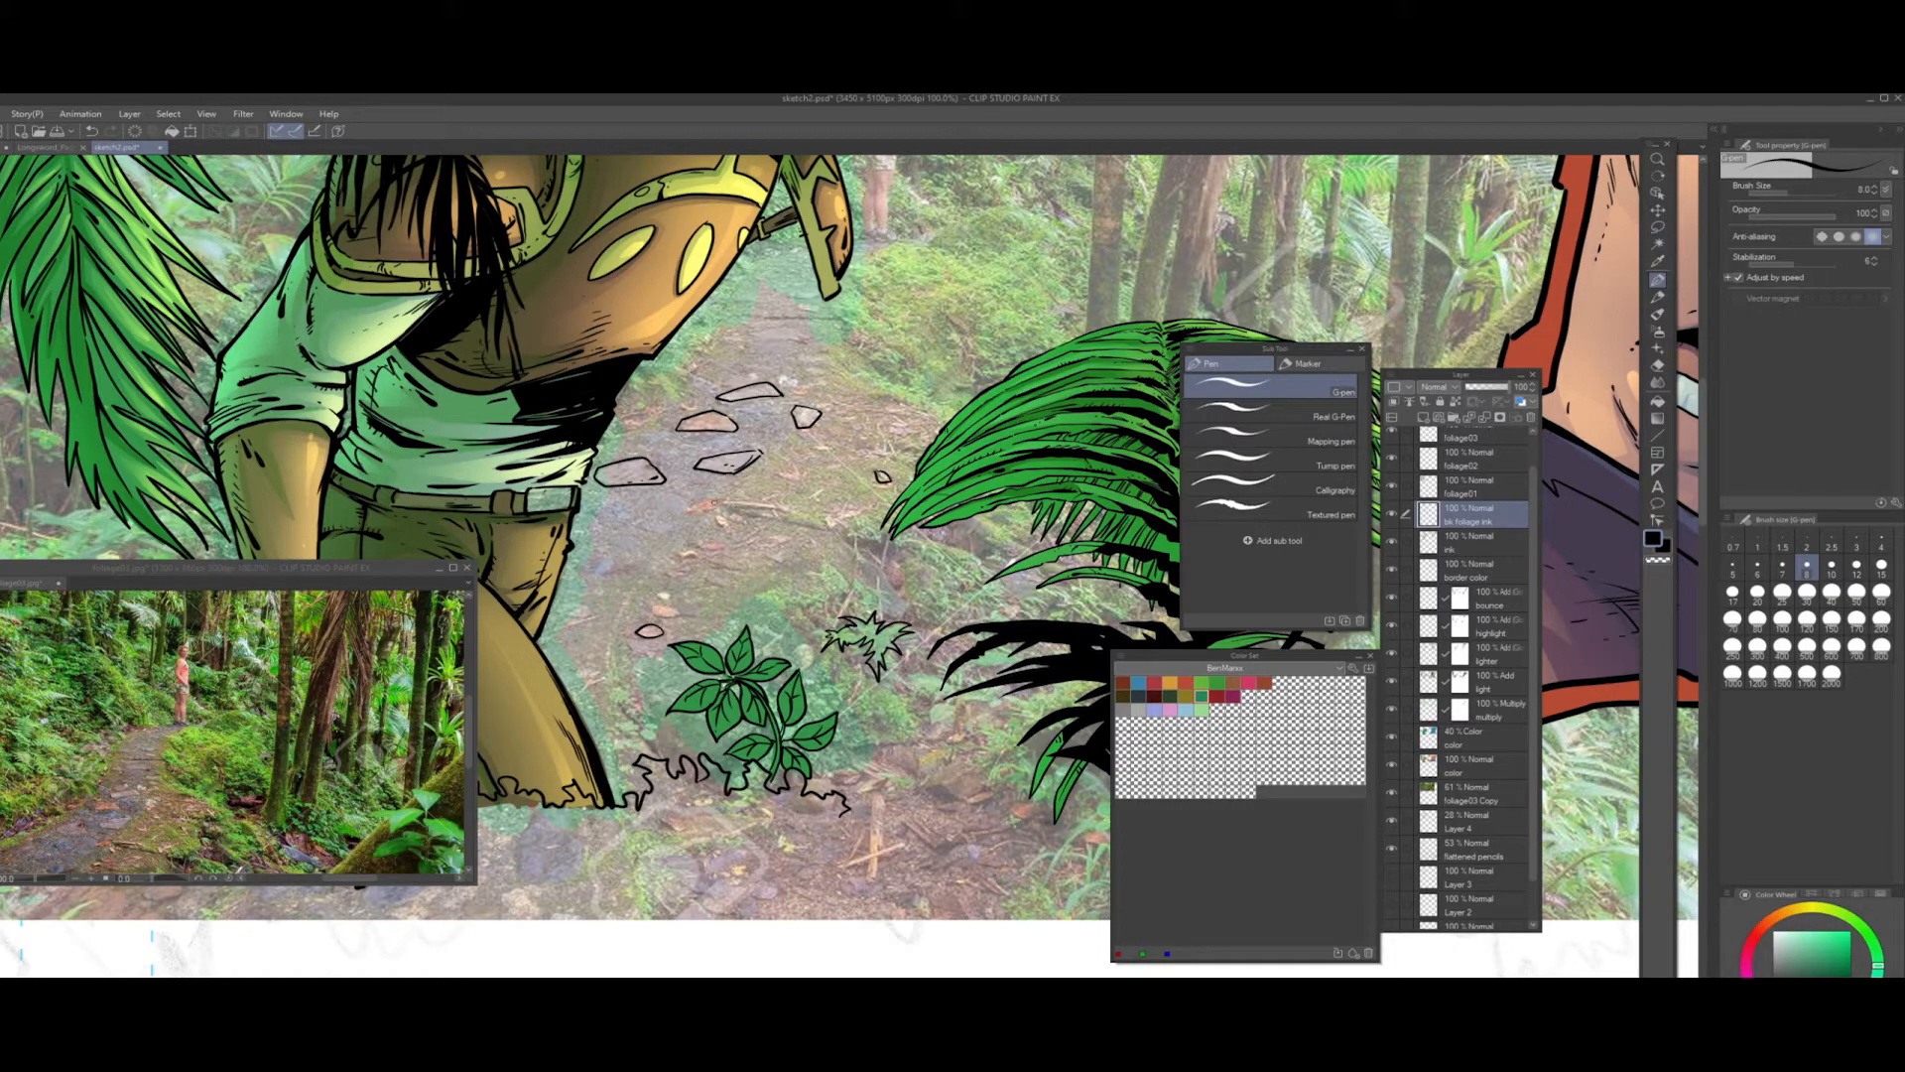
- Ink a larger flat stone, small pebbles and a twig with a leafy tip in the middle of the path
mouse_move(693, 501)
mouse_down()
mouse_move(607, 512)
mouse_move(683, 520)
mouse_up()
drag(687, 505, 675, 522)
mouse_move(725, 497)
mouse_down()
mouse_move(702, 509)
mouse_move(728, 505)
mouse_up()
mouse_move(672, 613)
mouse_down()
mouse_move(655, 615)
mouse_move(679, 609)
mouse_up()
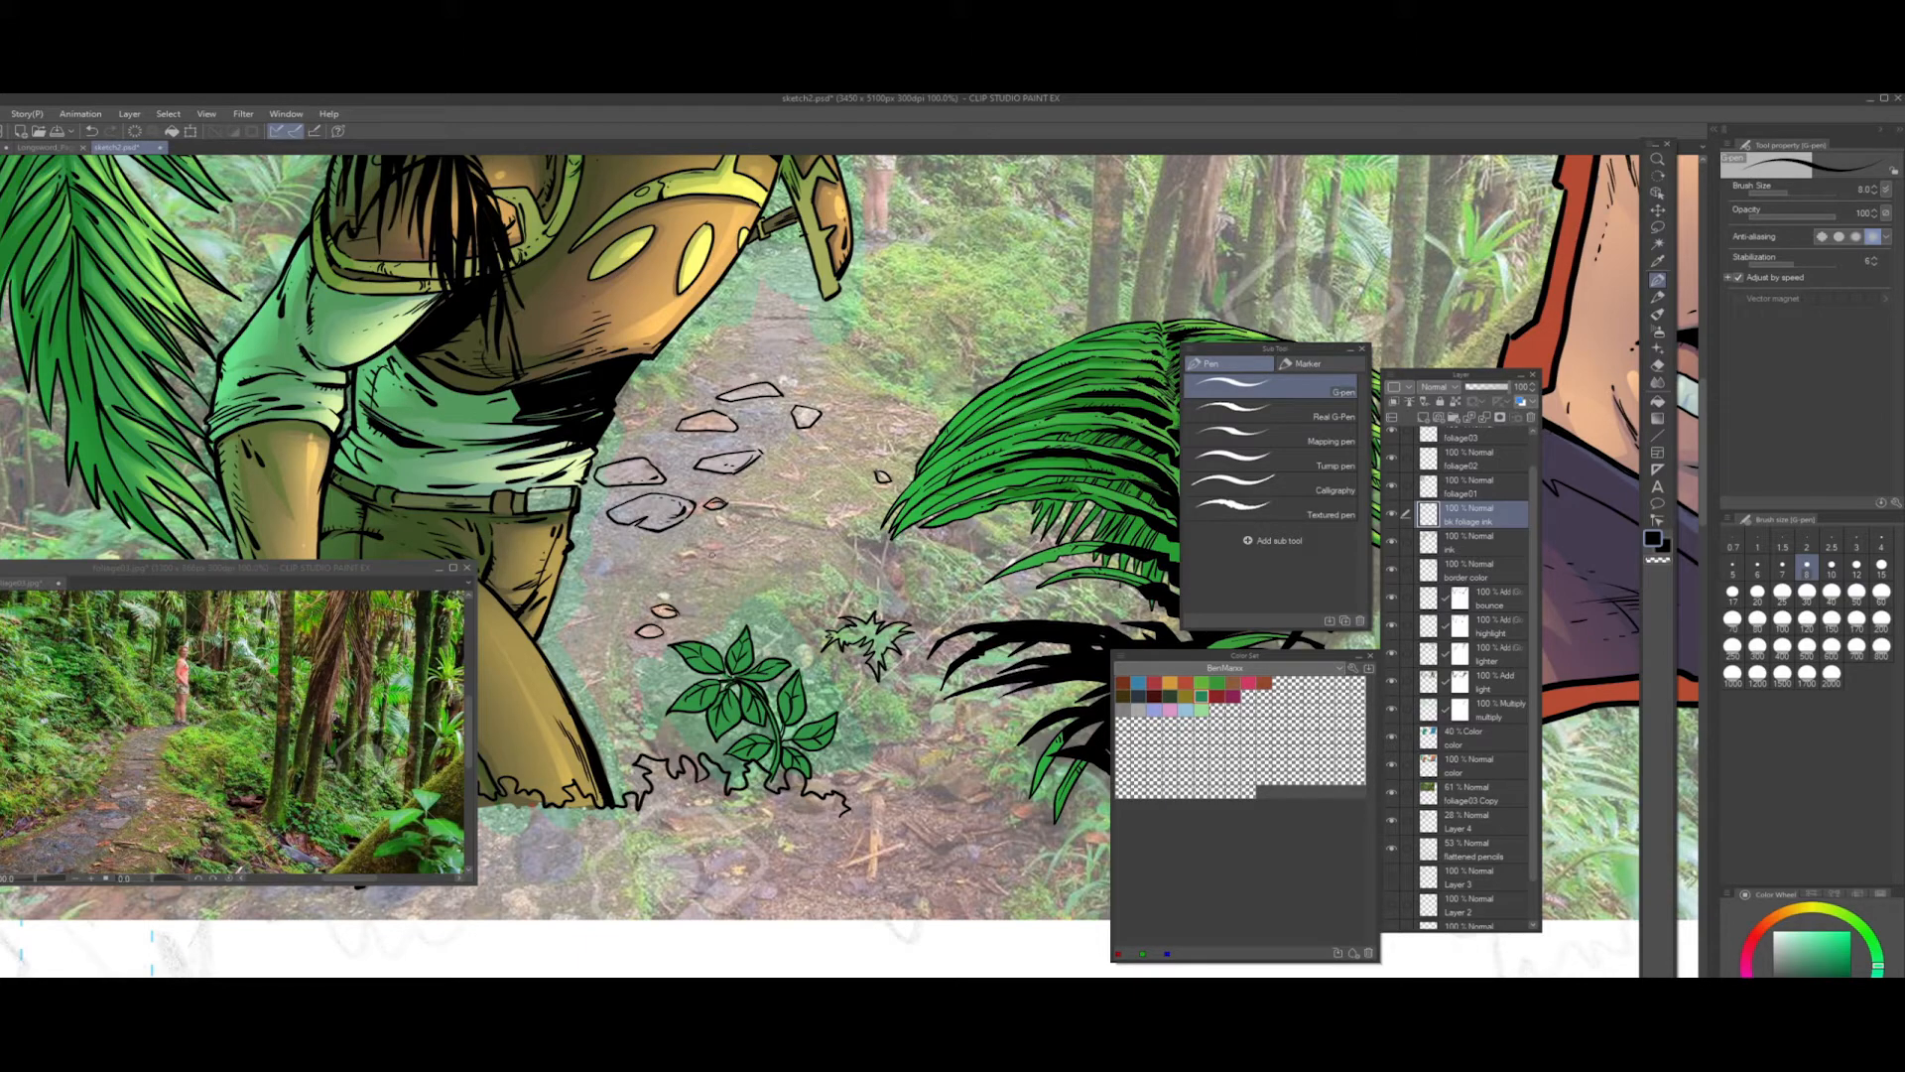
mouse_move(700, 546)
mouse_down()
mouse_move(722, 545)
mouse_move(701, 547)
mouse_up()
mouse_move(804, 498)
mouse_down()
mouse_move(793, 532)
mouse_move(830, 535)
mouse_up()
mouse_move(823, 519)
mouse_down()
mouse_move(838, 534)
mouse_move(746, 501)
mouse_move(716, 526)
mouse_up()
mouse_move(781, 402)
mouse_down()
mouse_move(764, 406)
mouse_move(783, 408)
mouse_up()
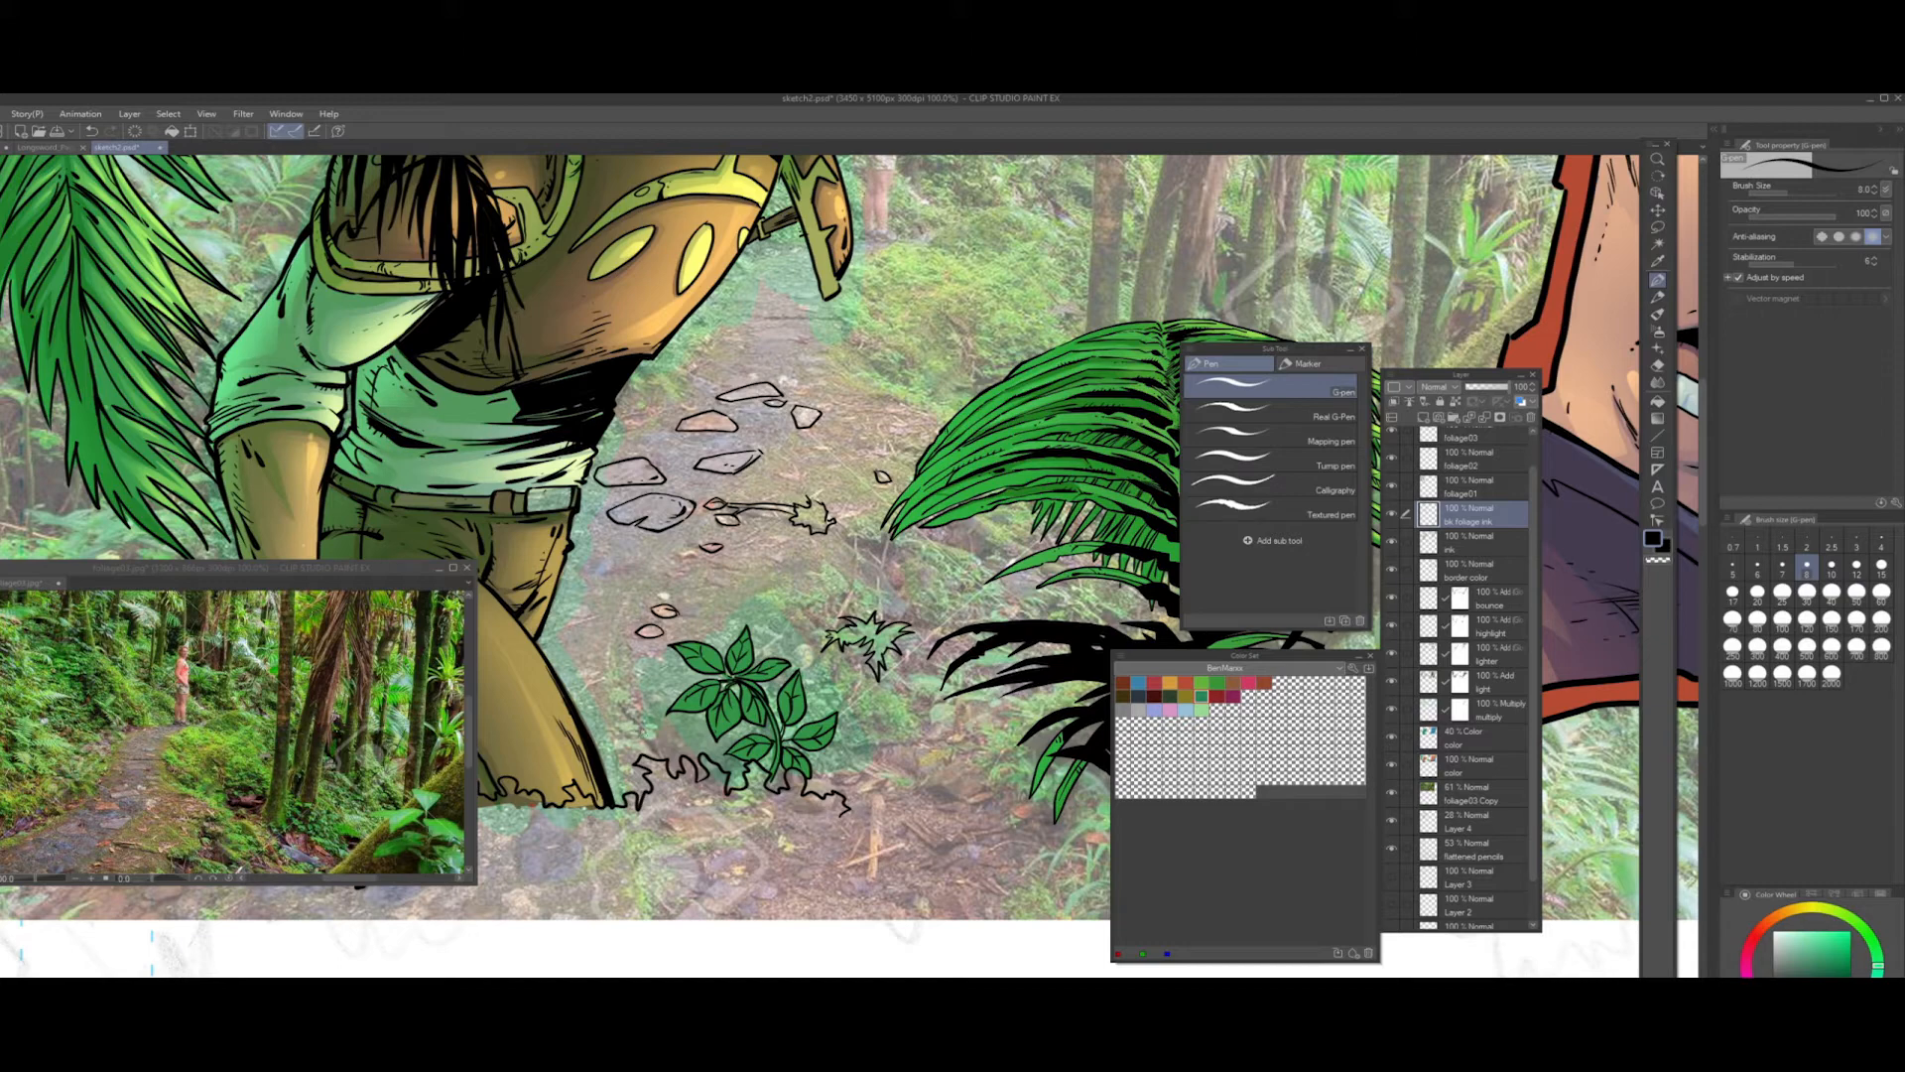
- Ink a small sprig beside the figure's leg and a cluster of jagged leaves next to the dark palm fronds
drag(651, 731, 620, 739)
drag(639, 733, 647, 758)
drag(955, 705, 929, 723)
mouse_move(951, 669)
mouse_down()
mouse_move(907, 693)
mouse_move(960, 692)
mouse_up()
mouse_move(988, 683)
mouse_down()
mouse_move(963, 693)
mouse_move(980, 717)
mouse_up()
drag(987, 698, 968, 704)
drag(978, 692, 954, 719)
drag(961, 709, 944, 719)
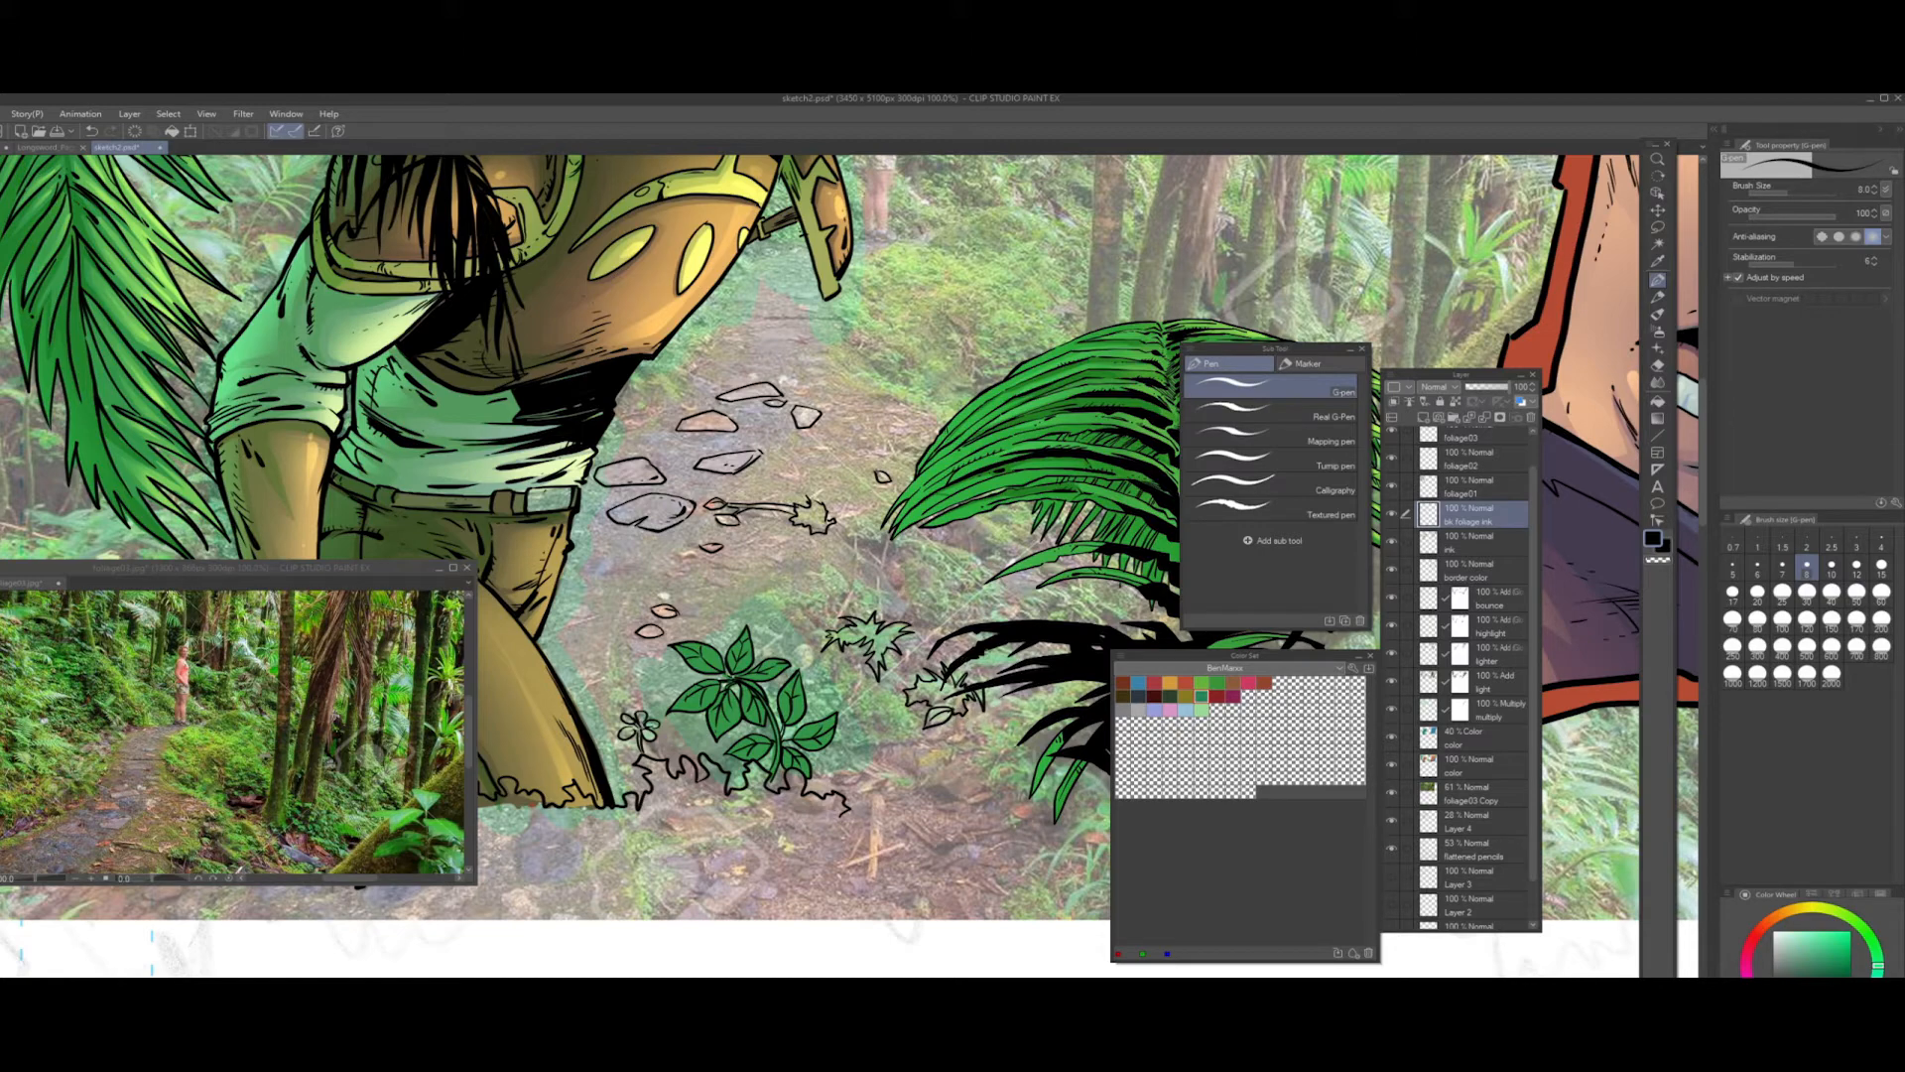
mouse_move(1012, 647)
mouse_down()
mouse_move(977, 672)
mouse_move(951, 656)
mouse_move(998, 672)
mouse_up()
- Ink the bush at the far edge of the path, with a dark hollow at its base and a leafy outline along its top
drag(797, 540, 812, 681)
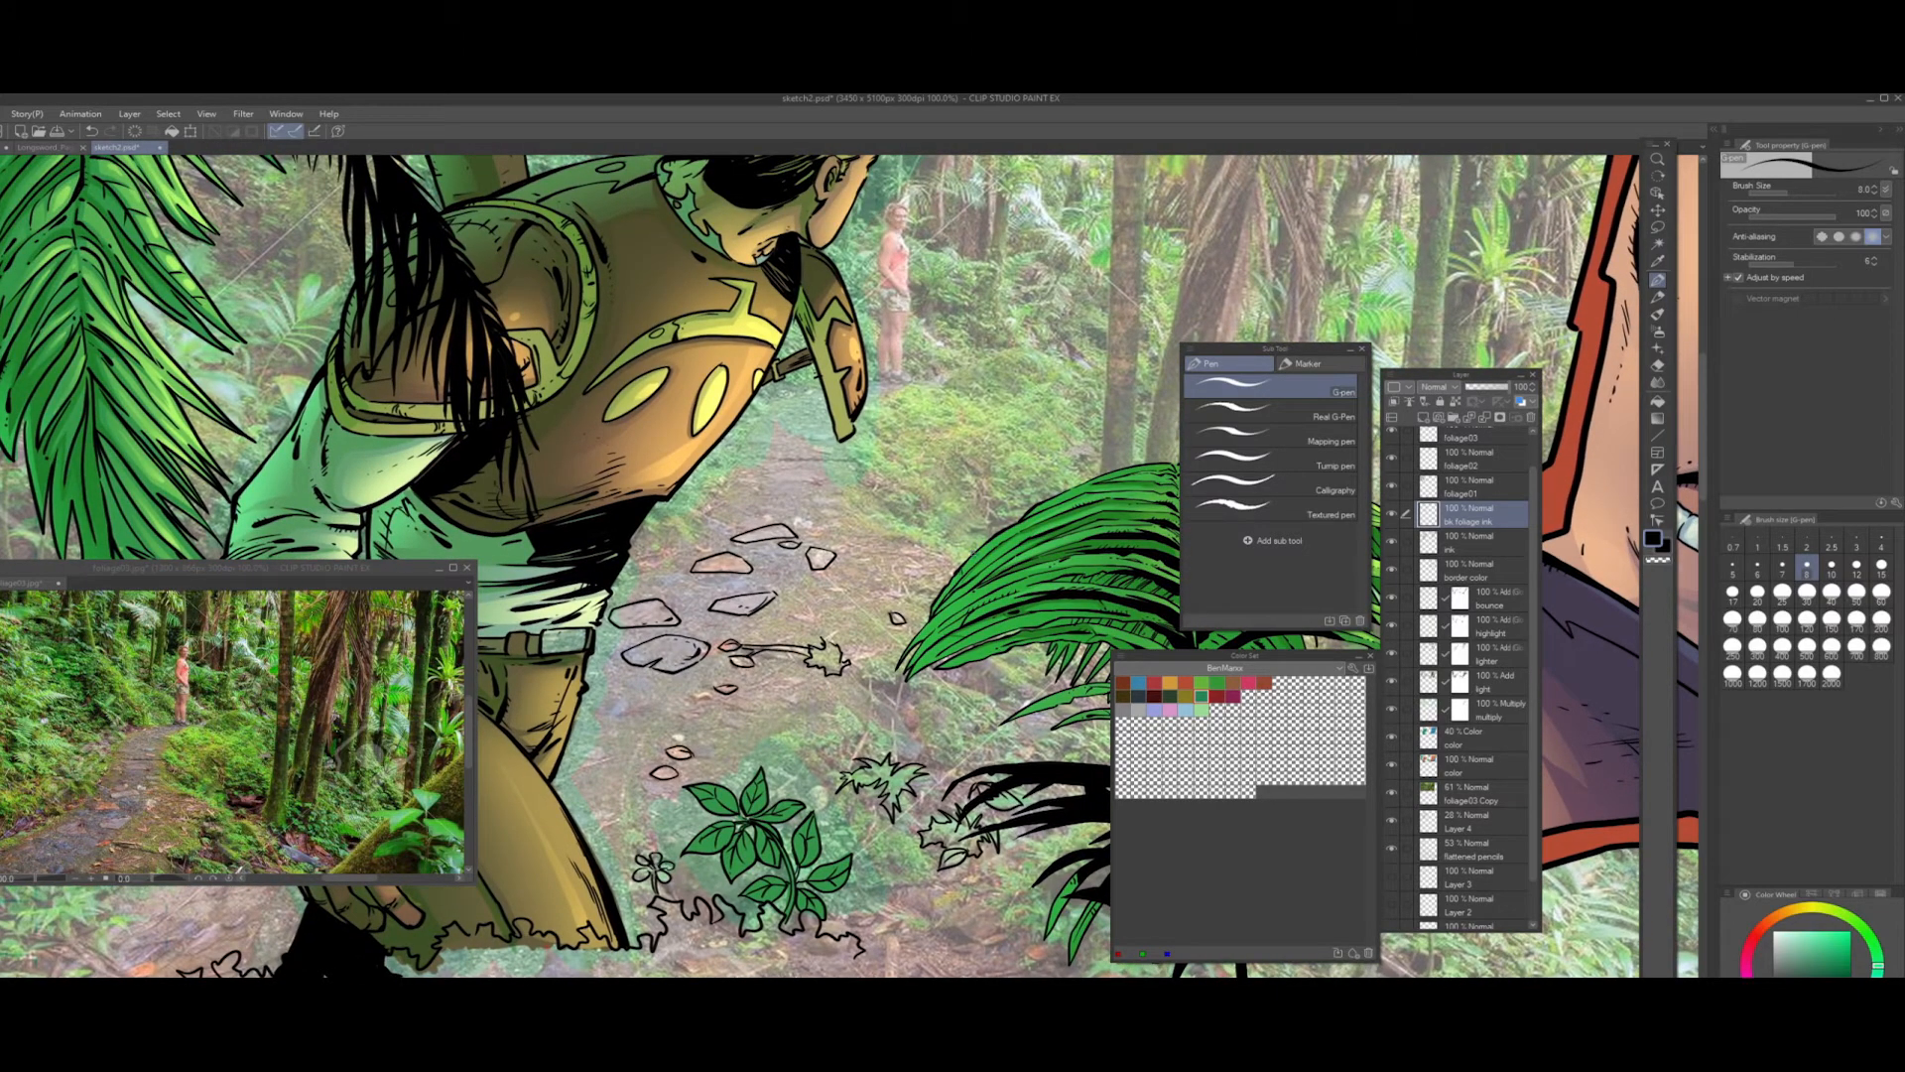
drag(968, 551, 920, 527)
drag(906, 491, 915, 514)
mouse_move(888, 481)
mouse_down()
mouse_move(868, 467)
mouse_move(858, 483)
mouse_up()
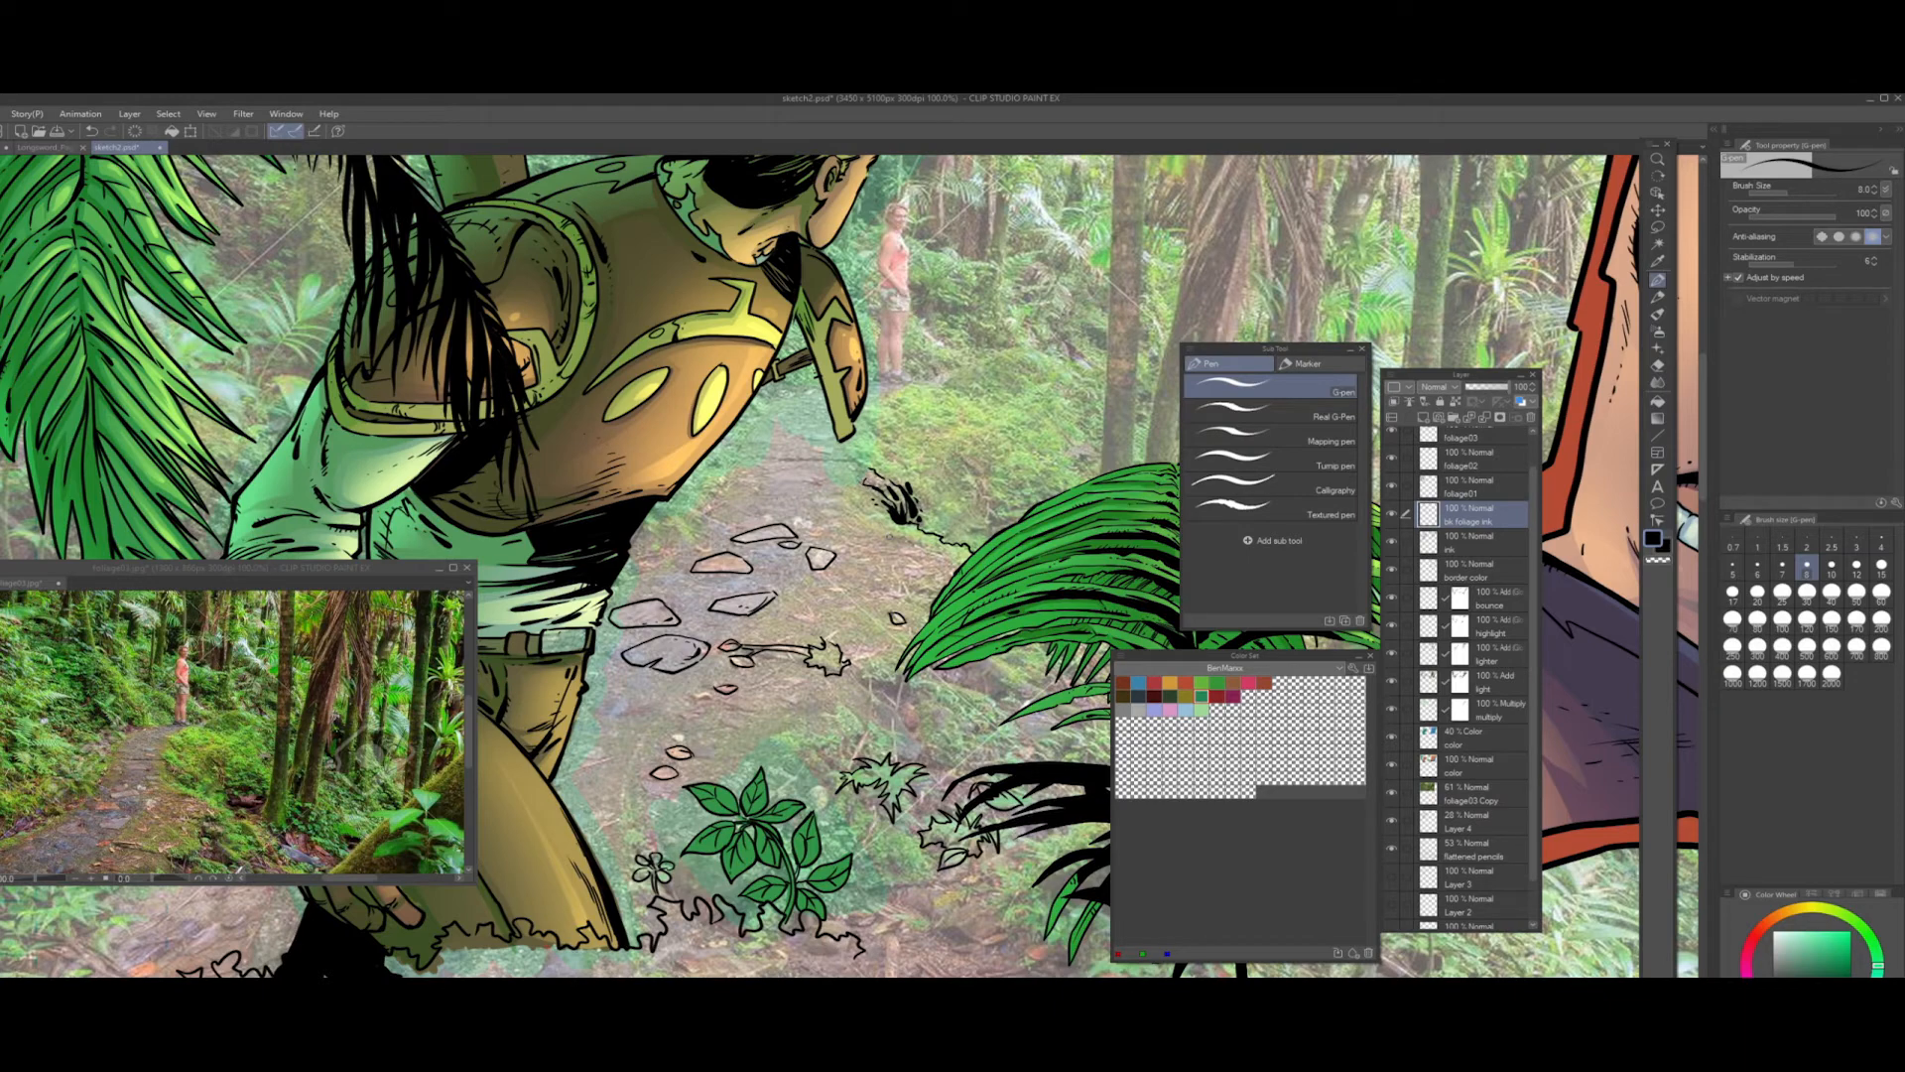
drag(876, 528, 849, 481)
drag(883, 510, 956, 557)
drag(921, 463, 885, 475)
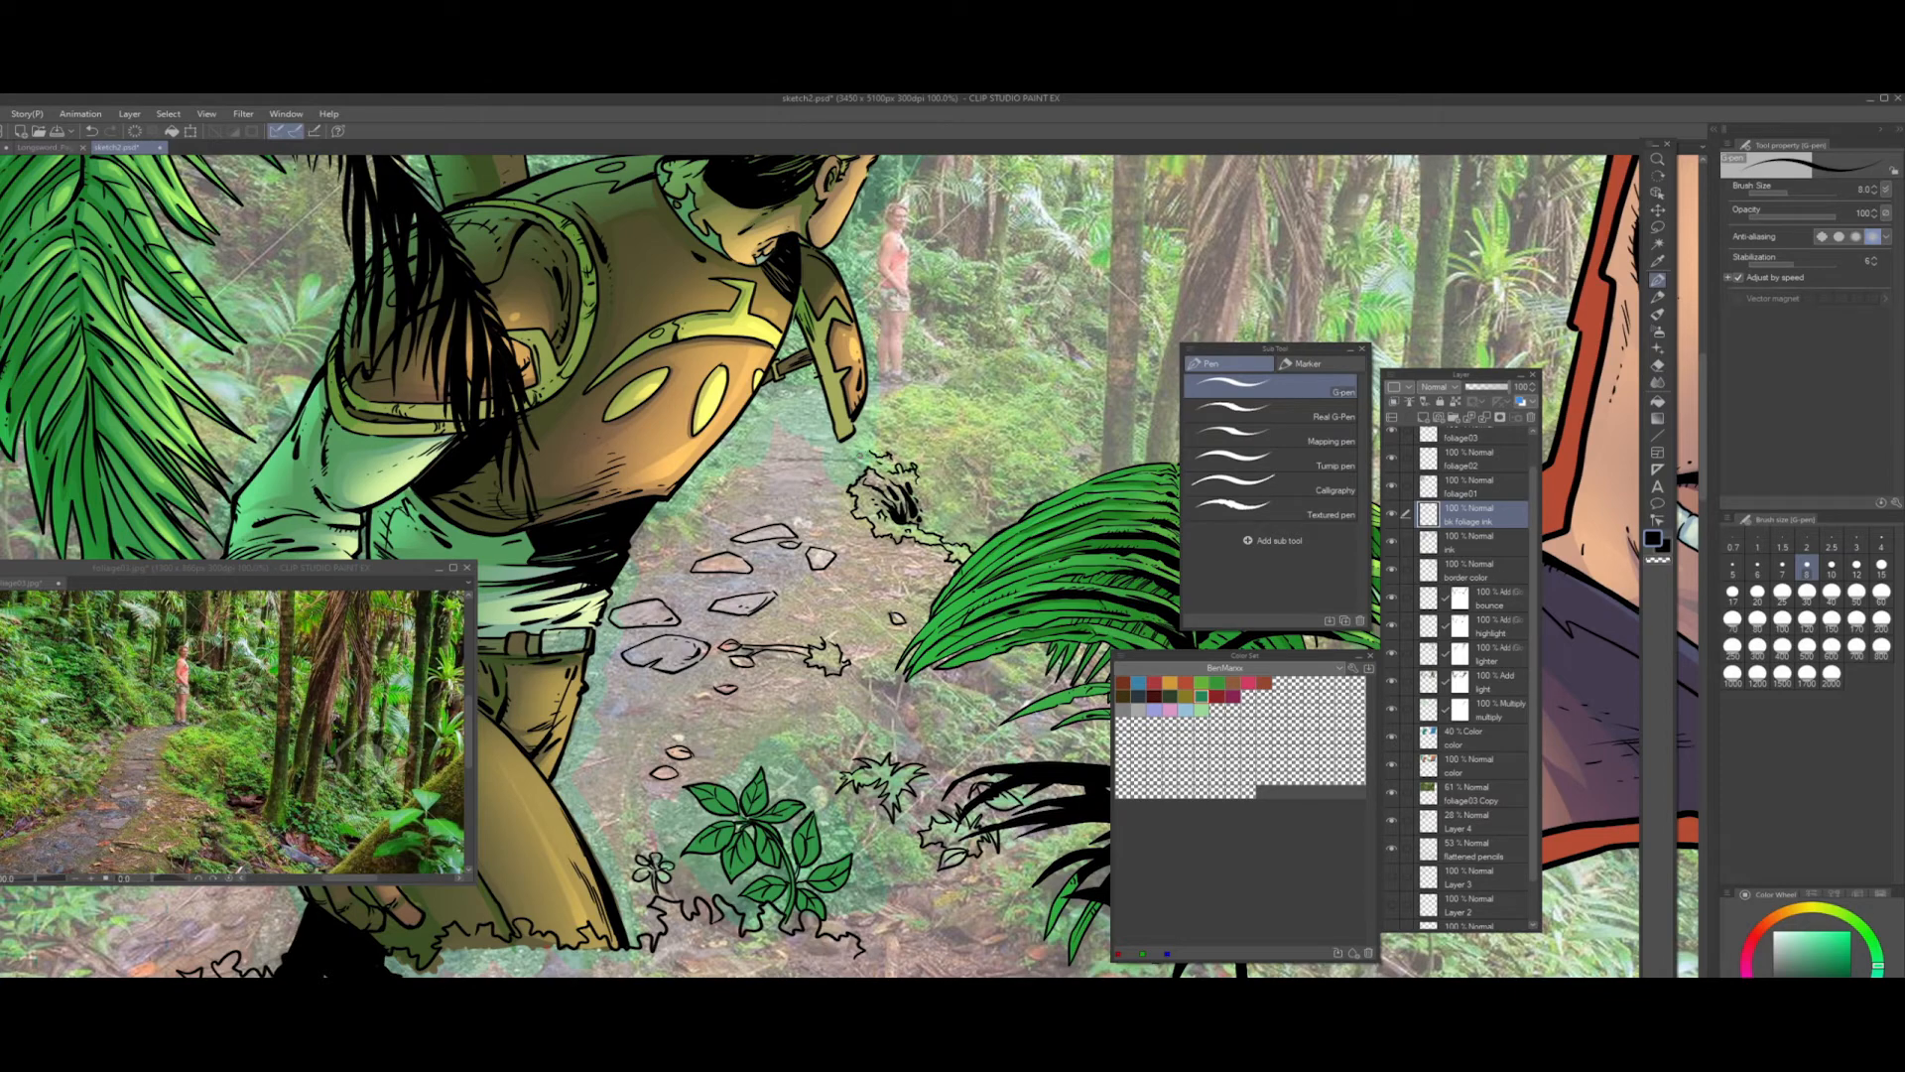
drag(871, 421, 859, 451)
drag(875, 411, 931, 385)
drag(958, 386, 992, 399)
- Add black shadow shapes and small leaf marks inside the bush, extending the shading towards the large palm frond
drag(987, 504, 1011, 517)
mouse_move(987, 524)
mouse_down()
mouse_move(1007, 514)
mouse_move(975, 500)
mouse_move(995, 504)
mouse_up()
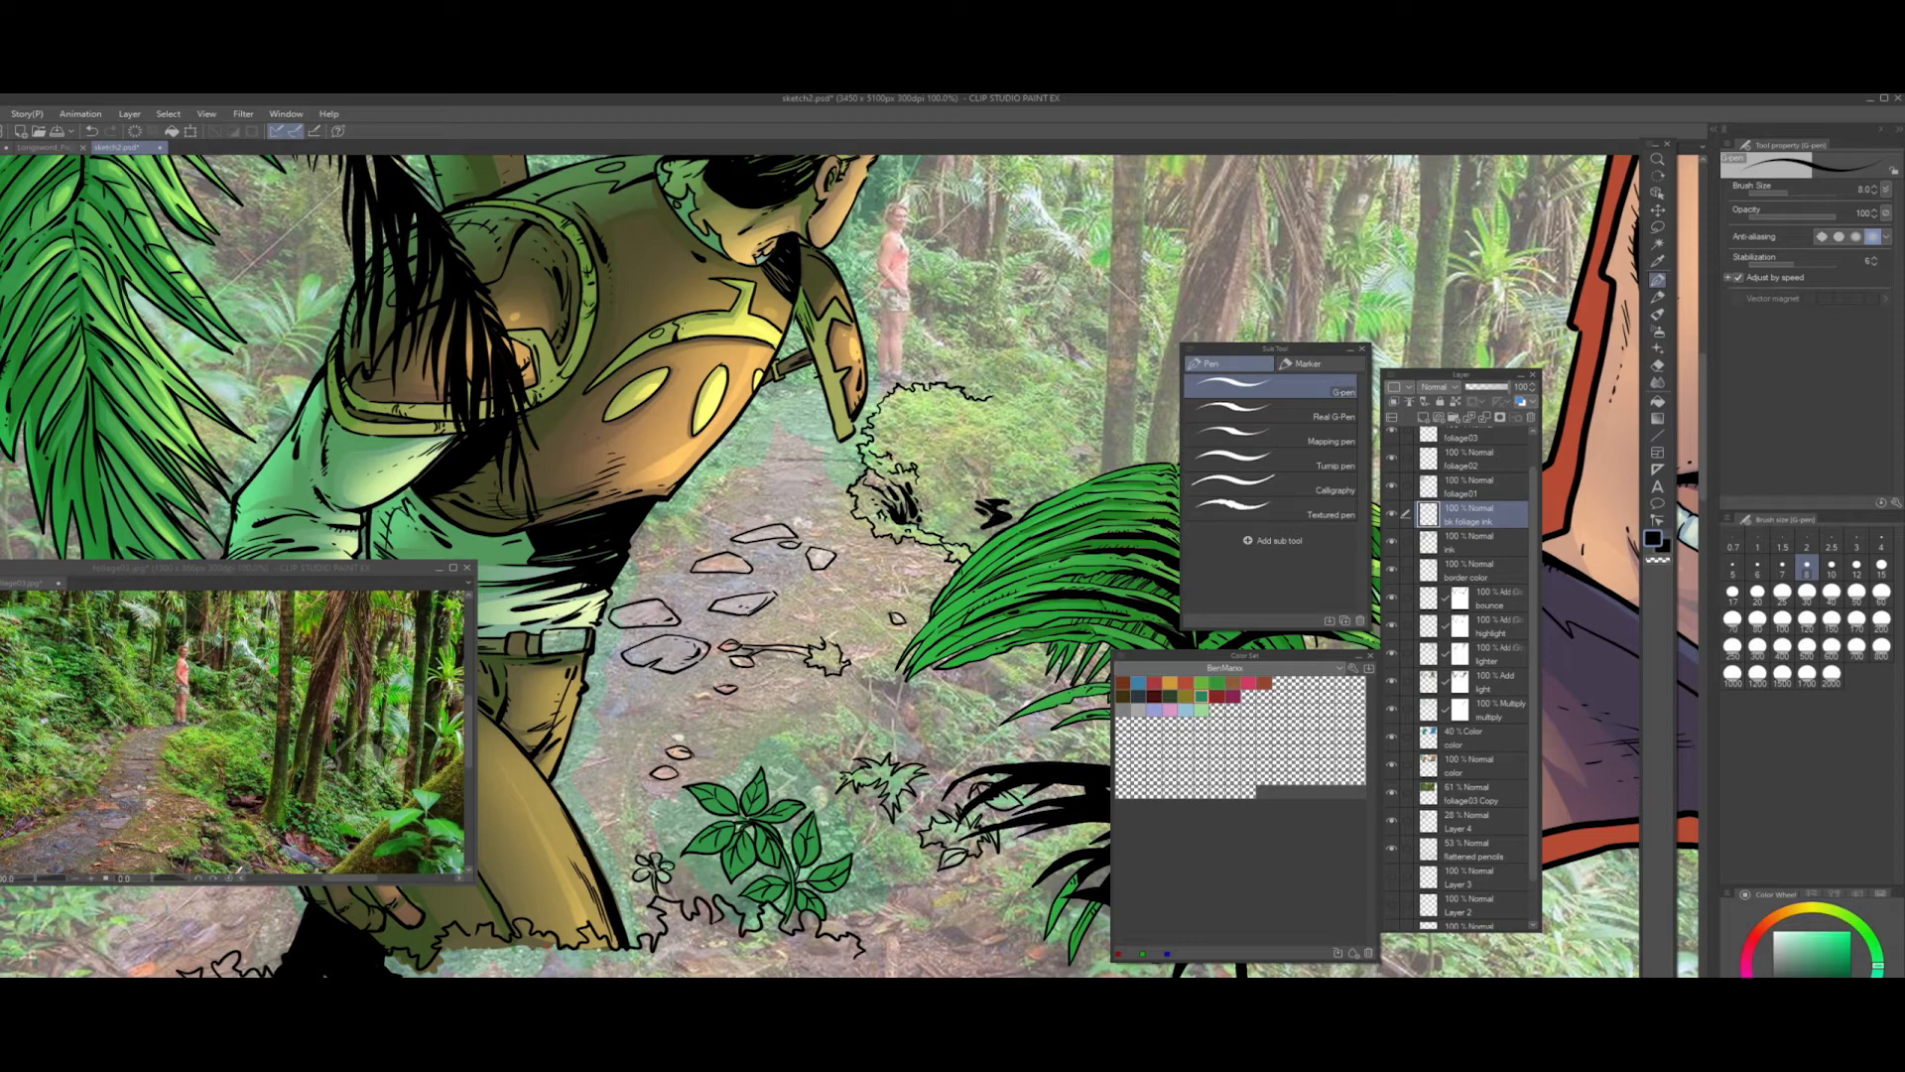
drag(1004, 514, 1024, 487)
drag(973, 478, 977, 477)
drag(958, 475, 970, 493)
drag(976, 528, 1003, 535)
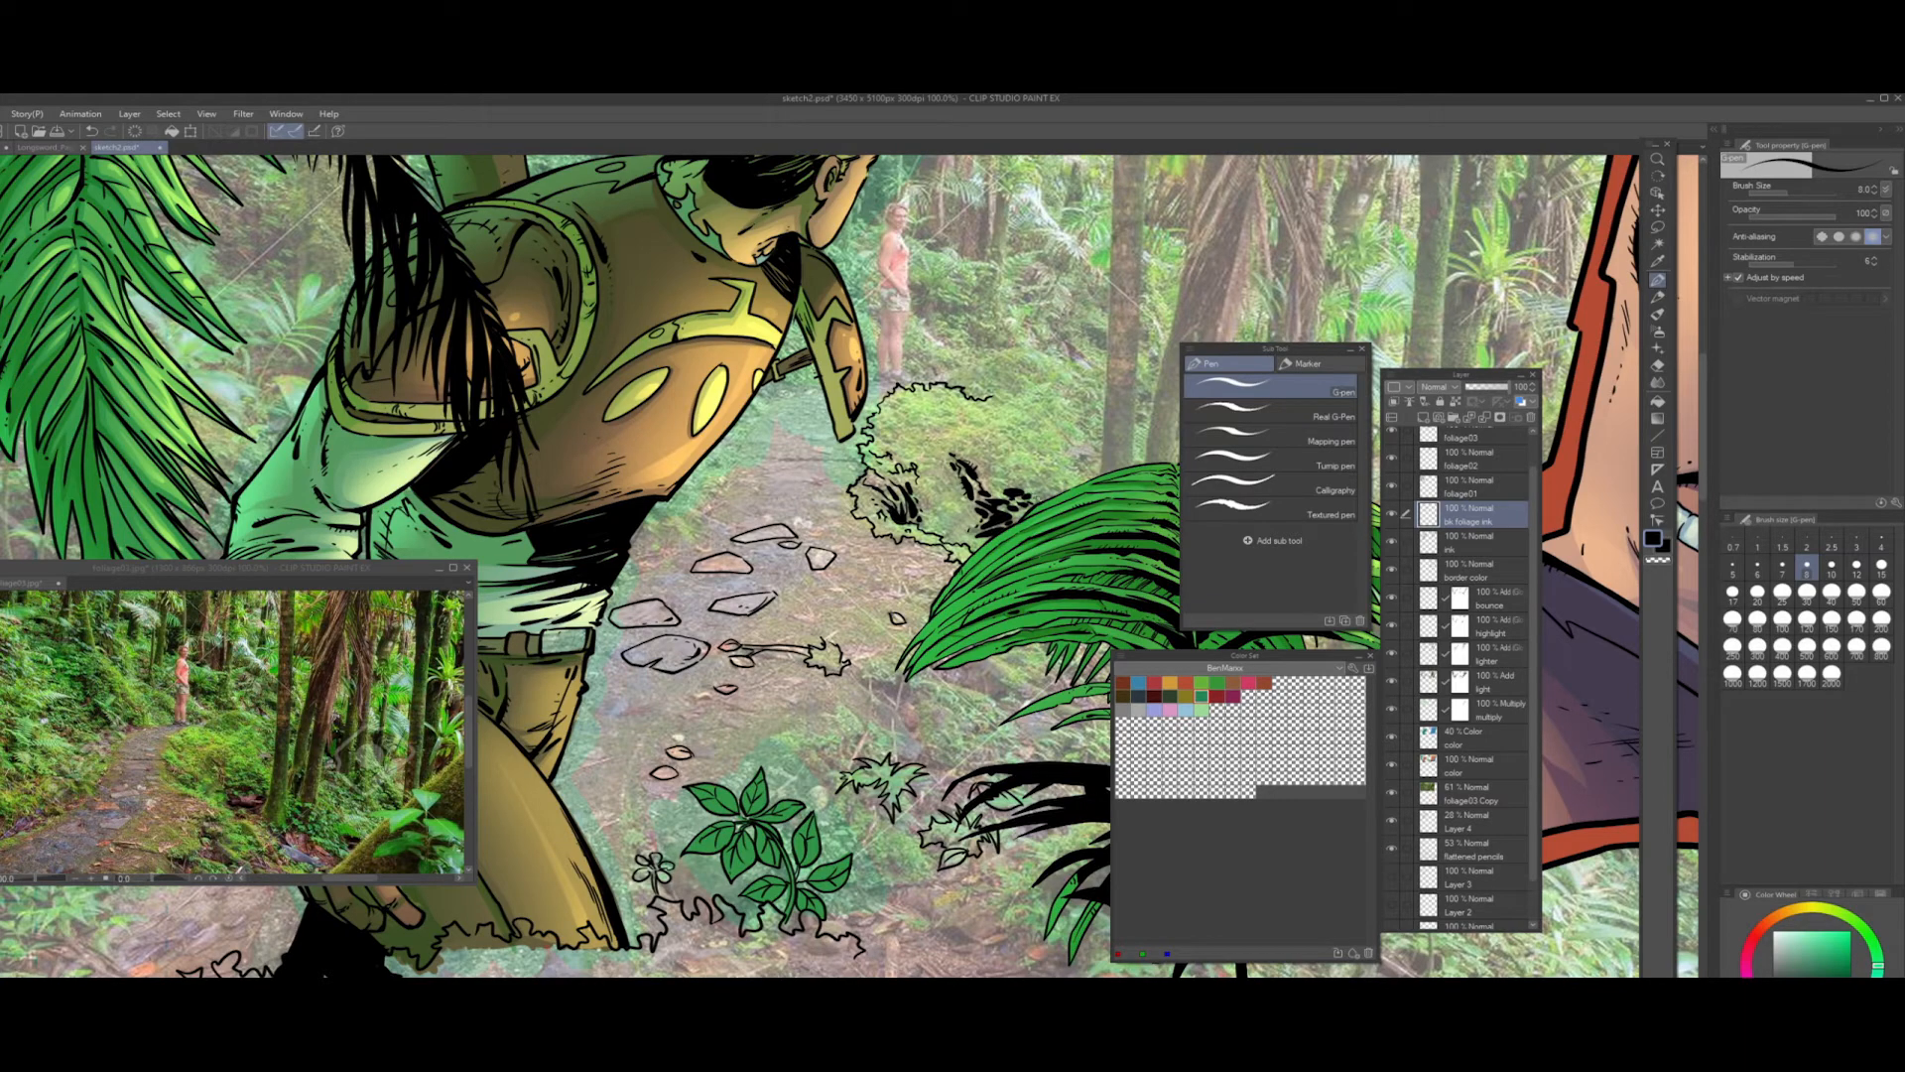
drag(1035, 505, 1052, 495)
mouse_move(961, 478)
mouse_down()
mouse_move(909, 512)
mouse_move(932, 547)
mouse_up()
mouse_move(980, 506)
mouse_down()
mouse_move(938, 551)
mouse_move(943, 527)
mouse_up()
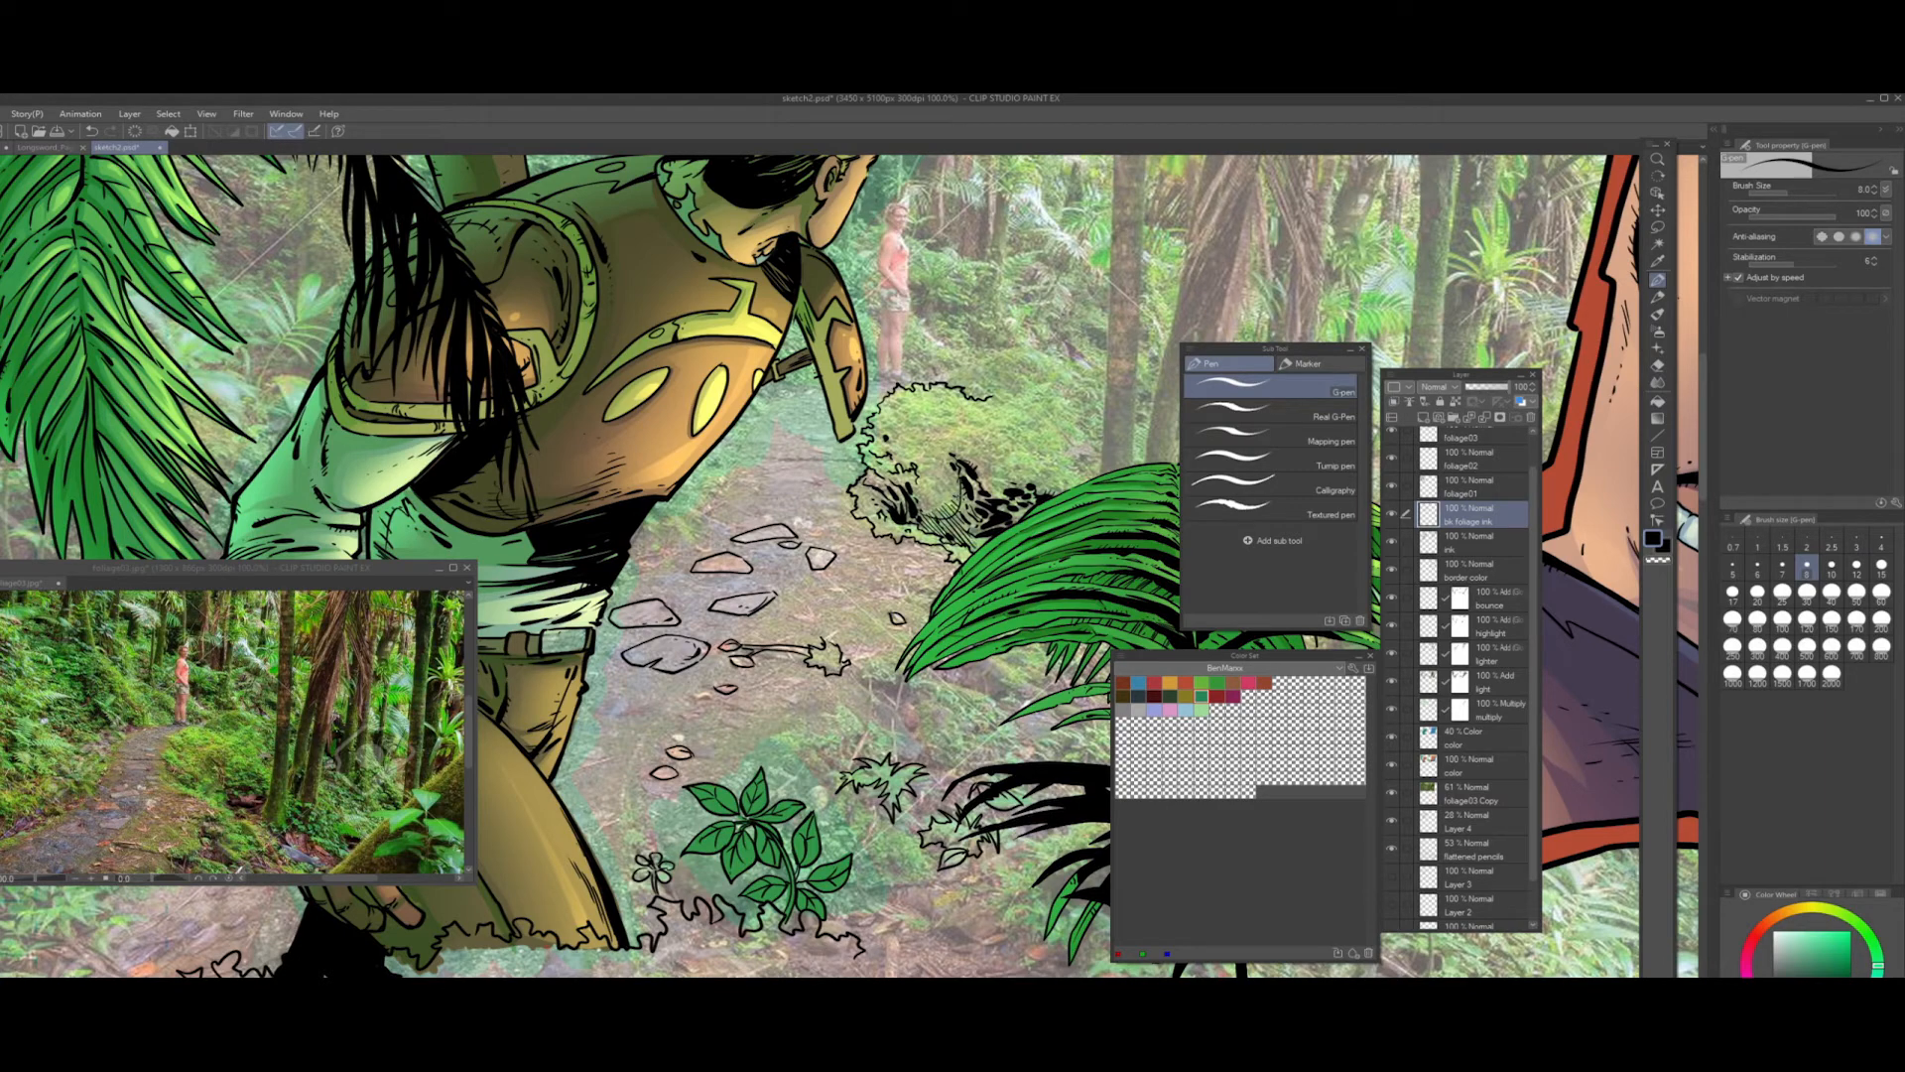
drag(937, 454, 942, 460)
drag(921, 441, 931, 448)
mouse_move(902, 405)
mouse_down()
mouse_move(959, 376)
mouse_move(886, 379)
mouse_up()
- Ink horizontal ground lines across the far part of the path, between the figure's torso and the bush
mouse_move(853, 467)
mouse_down()
mouse_move(967, 566)
mouse_move(988, 559)
mouse_move(882, 557)
mouse_move(974, 584)
mouse_move(941, 562)
mouse_up()
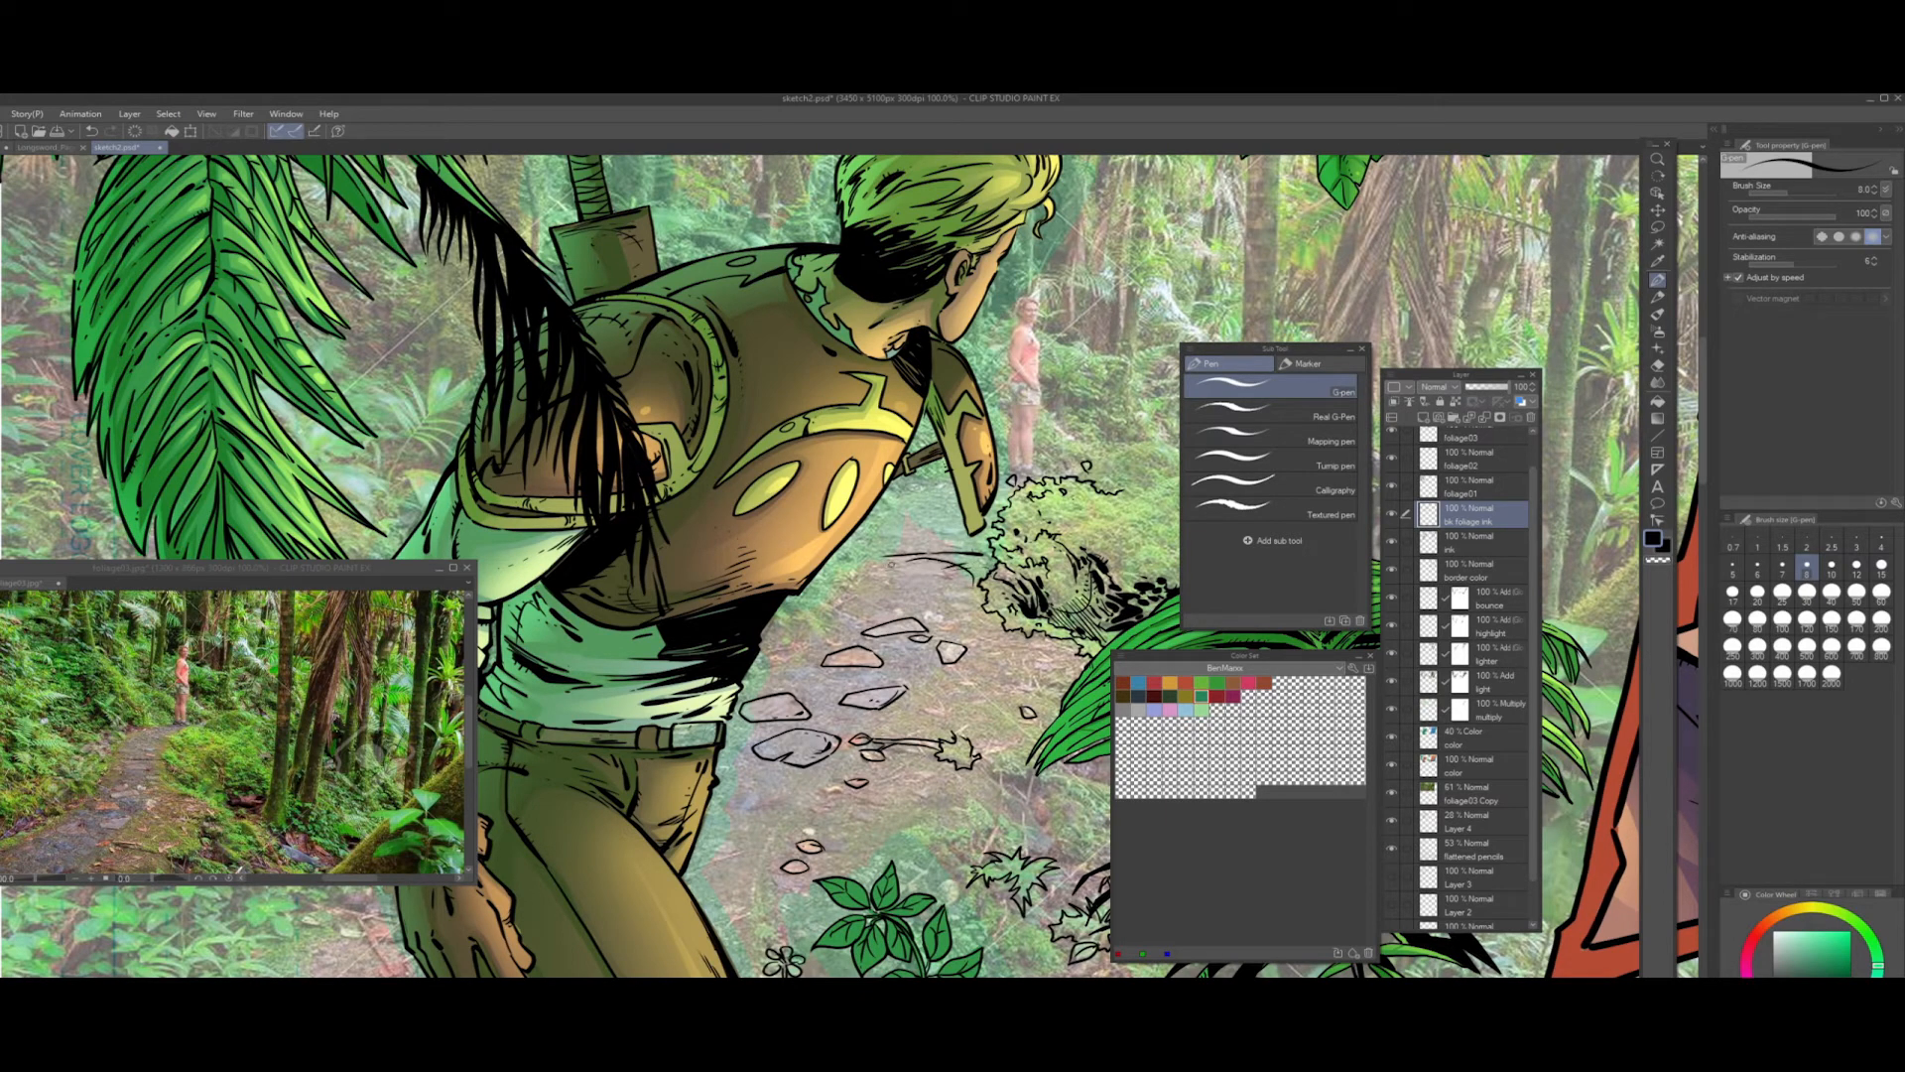
mouse_move(886, 591)
mouse_down()
mouse_move(977, 593)
mouse_move(935, 625)
mouse_up()
mouse_move(990, 628)
mouse_down()
mouse_move(938, 626)
mouse_move(967, 637)
mouse_move(950, 637)
mouse_up()
drag(959, 636, 932, 638)
mouse_move(923, 594)
mouse_down()
mouse_move(851, 603)
mouse_move(866, 594)
mouse_up()
drag(845, 589, 870, 594)
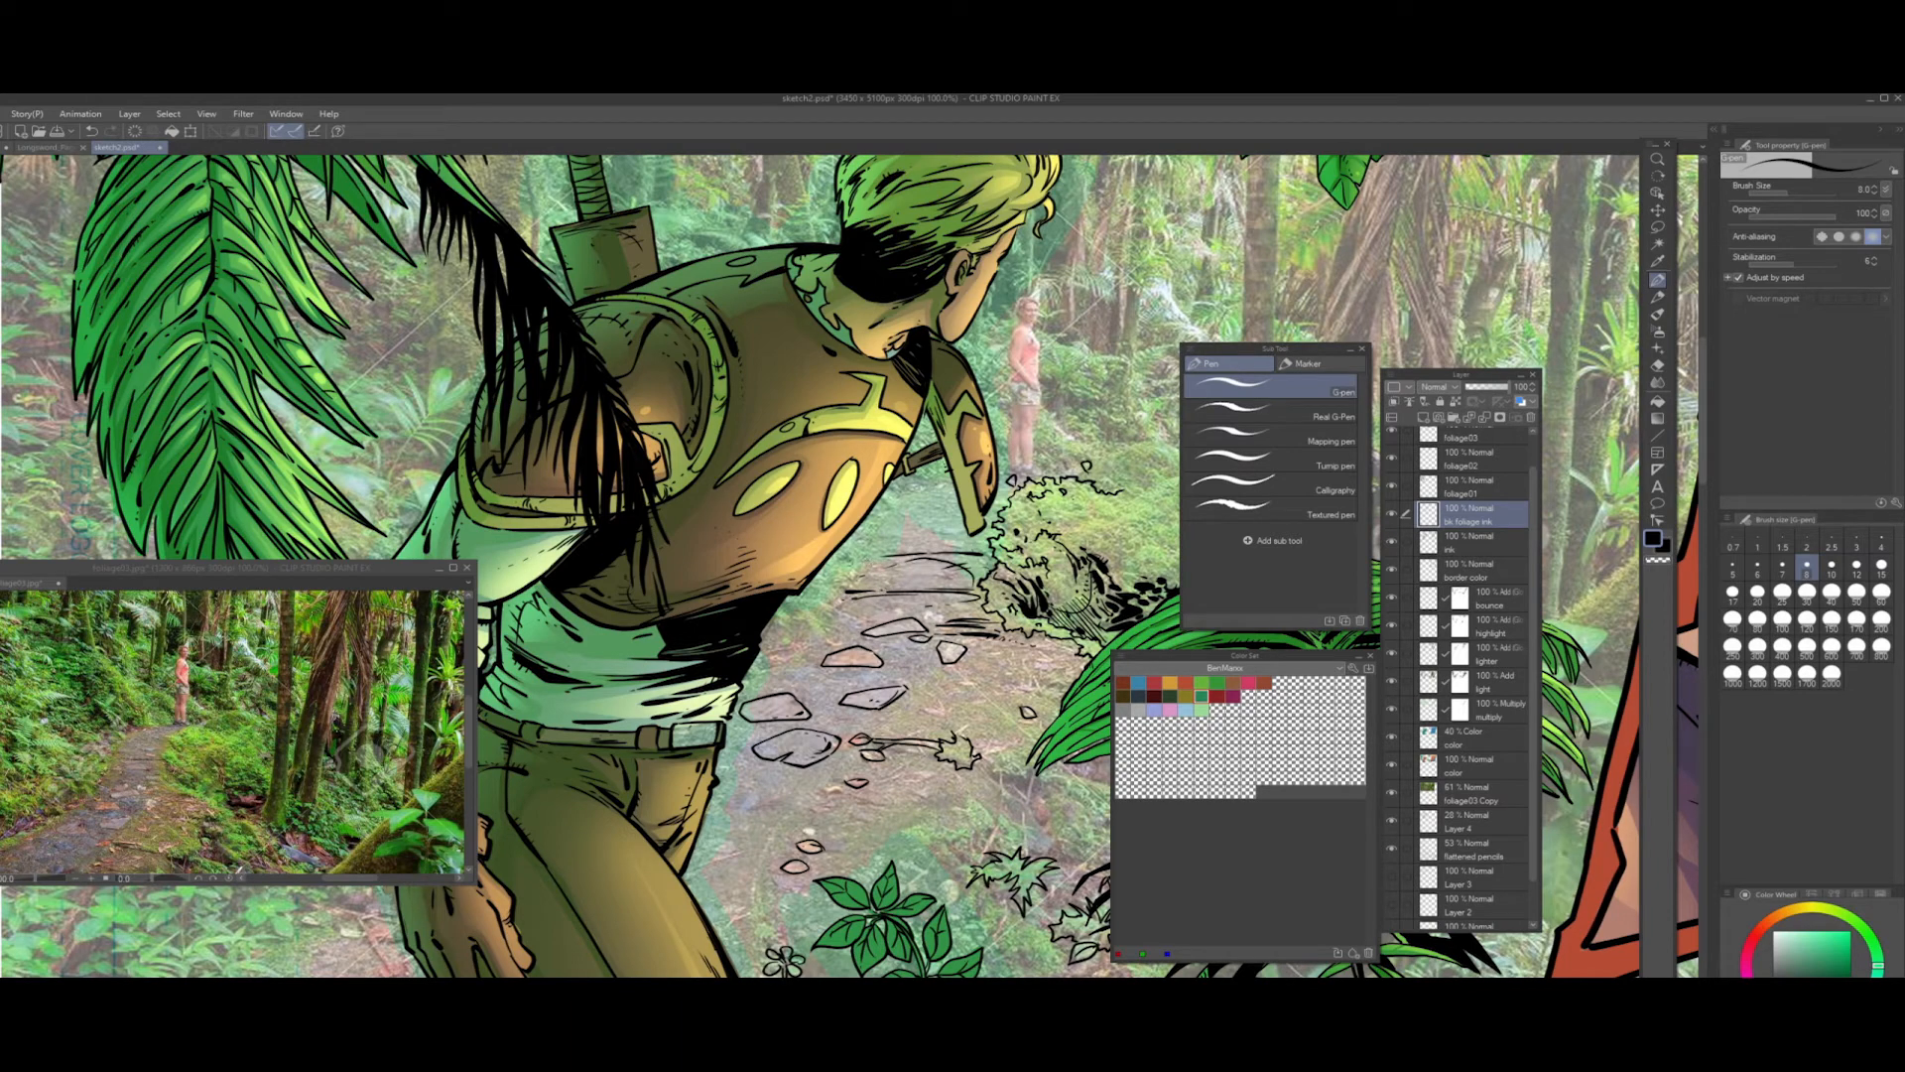
- Ink a leafy foliage edge along the side of the path next to the figure's torso
drag(855, 565, 871, 556)
mouse_move(843, 593)
mouse_down()
mouse_move(866, 587)
mouse_move(785, 635)
mouse_move(849, 618)
mouse_up()
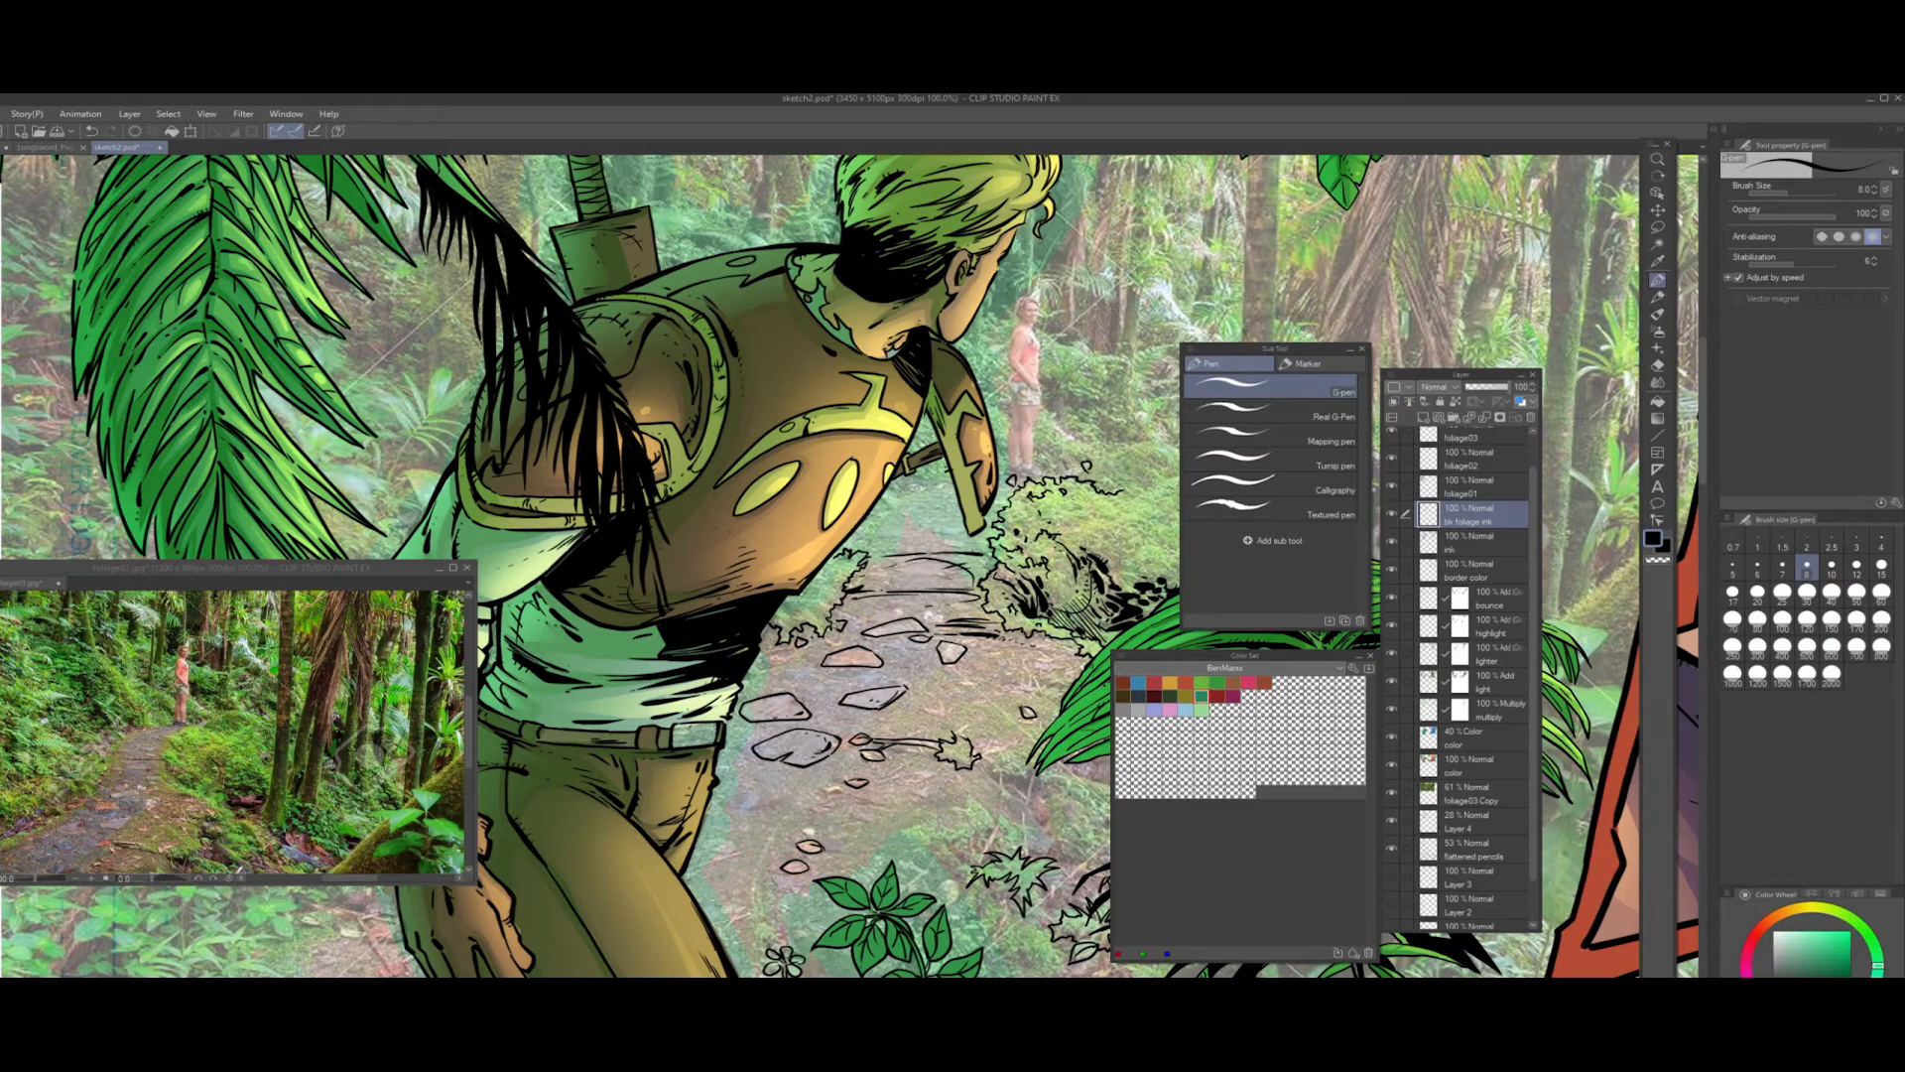
drag(854, 549, 867, 538)
drag(863, 533, 879, 508)
- Ink ground lines around the path stones and a low leafy clump between the path and the large palm frond
drag(743, 531, 736, 476)
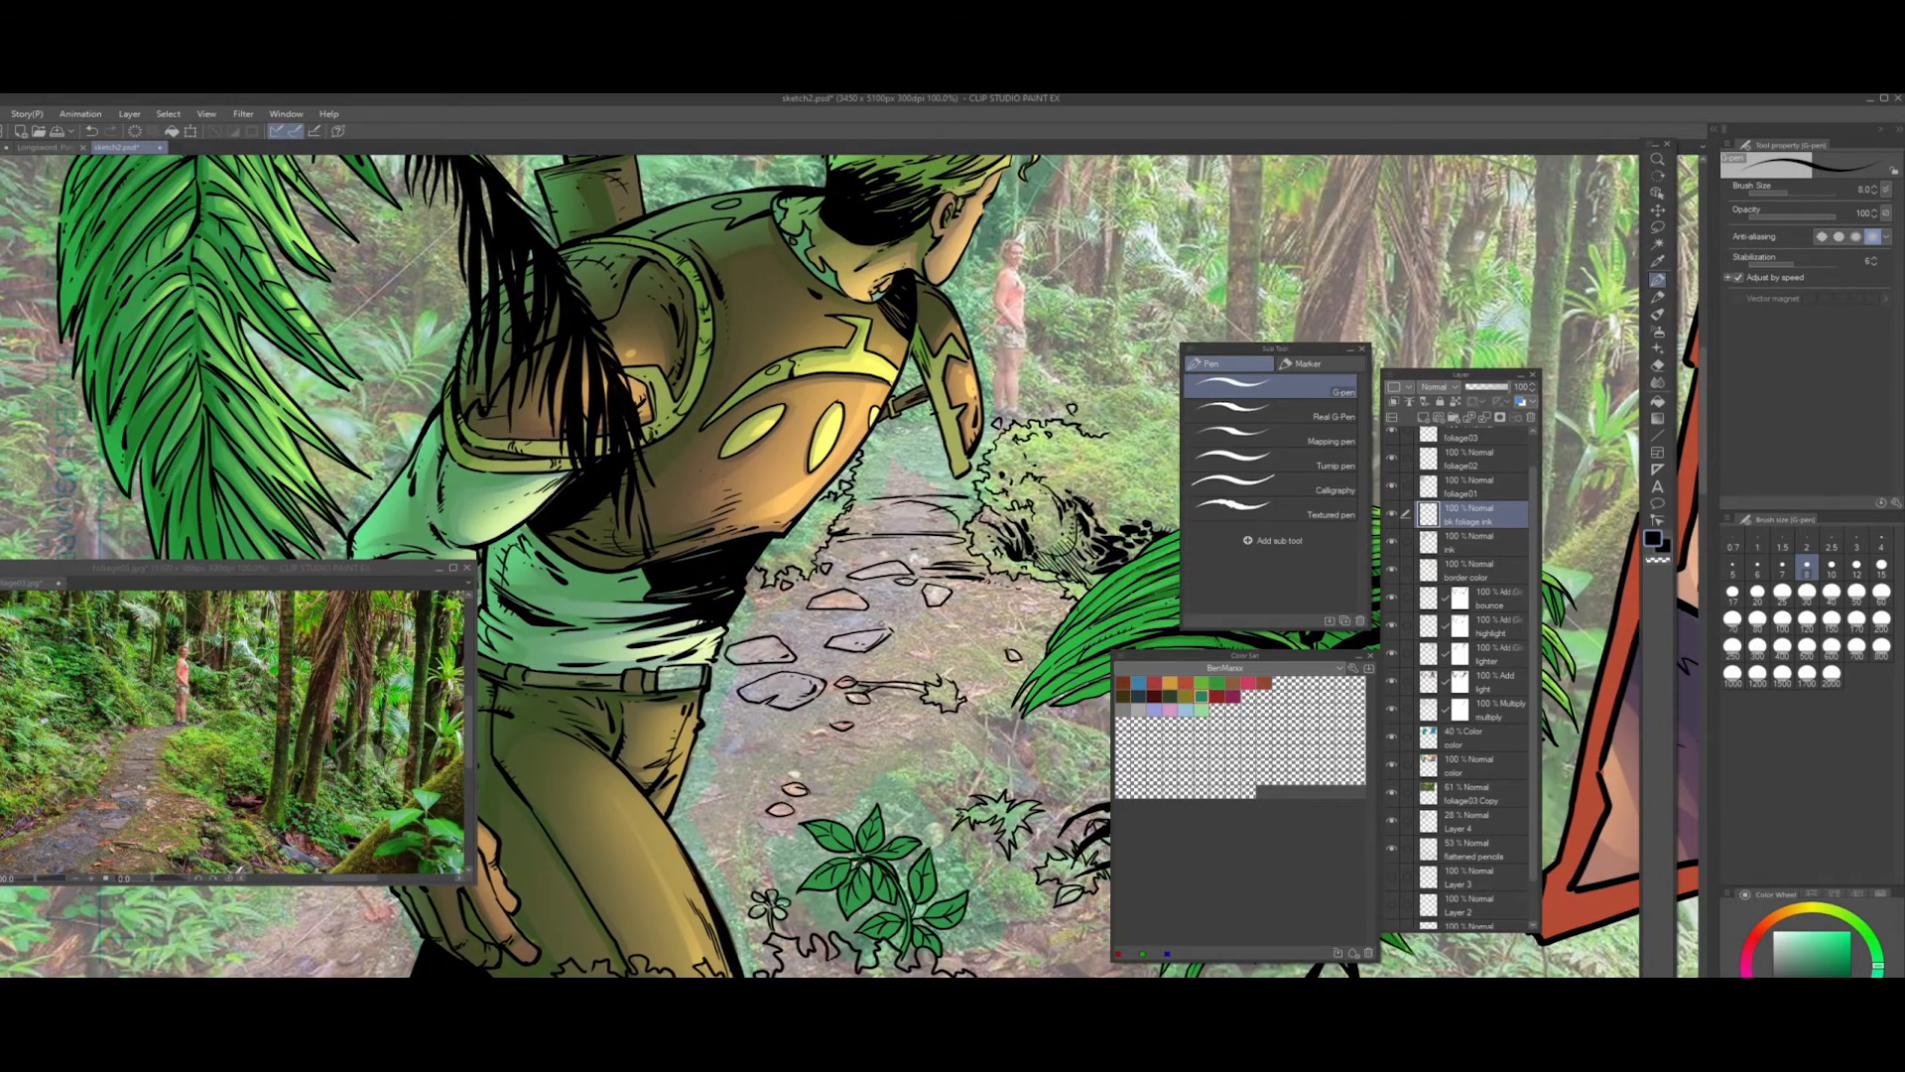
mouse_move(846, 616)
mouse_down()
mouse_move(891, 615)
mouse_move(724, 624)
mouse_move(780, 613)
mouse_move(757, 613)
mouse_up()
drag(810, 602, 789, 609)
drag(916, 609, 867, 613)
mouse_move(1018, 646)
mouse_down()
mouse_move(894, 667)
mouse_move(1018, 673)
mouse_move(974, 710)
mouse_move(1010, 717)
mouse_up()
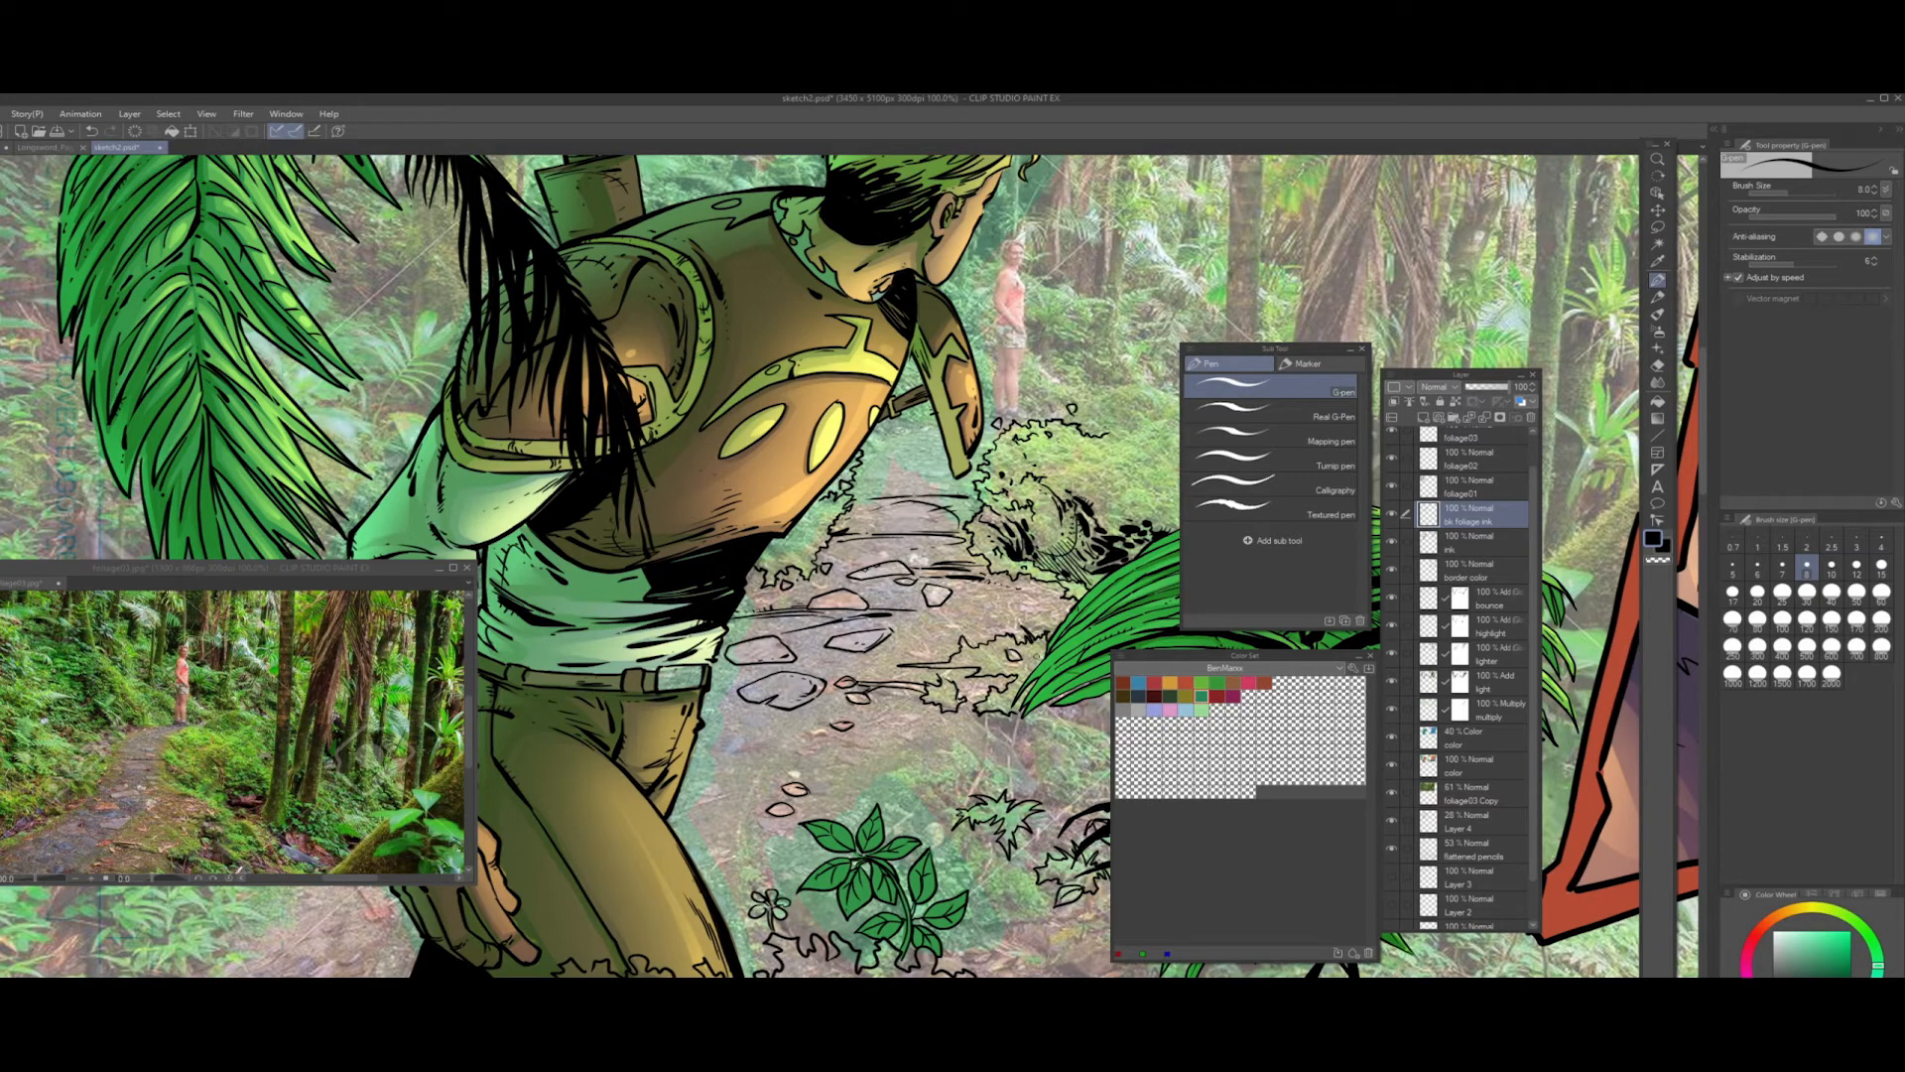
- Add fine hatching and ground texture below the bush and across the path between the stones
mouse_move(988, 648)
mouse_down()
mouse_move(990, 628)
mouse_move(1026, 629)
mouse_move(1027, 612)
mouse_move(1010, 633)
mouse_move(1018, 609)
mouse_up()
mouse_move(1039, 587)
mouse_down()
mouse_move(994, 596)
mouse_move(1009, 633)
mouse_up()
drag(988, 612, 905, 616)
mouse_move(953, 614)
mouse_down()
mouse_move(890, 622)
mouse_move(968, 610)
mouse_up()
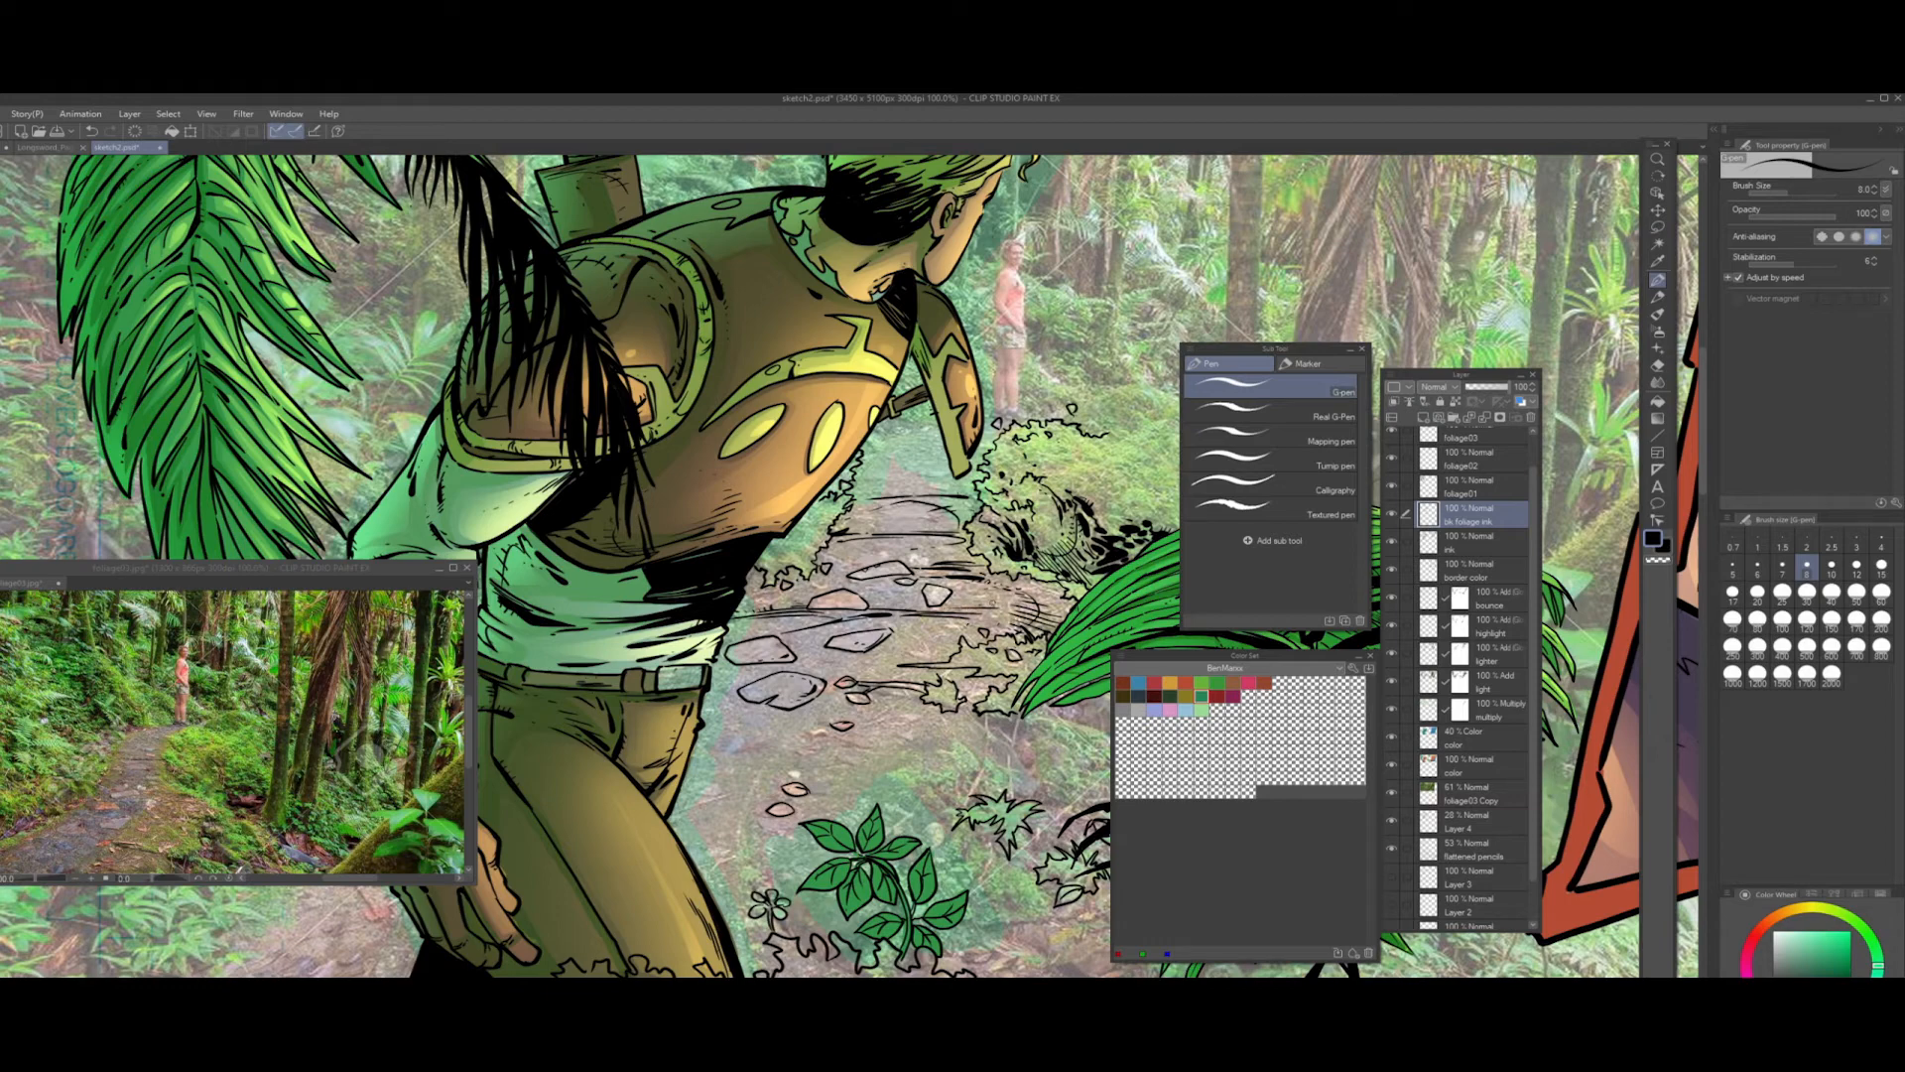
mouse_move(968, 528)
mouse_down()
mouse_move(896, 537)
mouse_move(932, 529)
mouse_up()
mouse_move(958, 516)
mouse_down()
mouse_move(908, 520)
mouse_move(939, 552)
mouse_move(915, 558)
mouse_up()
drag(802, 632, 728, 627)
mouse_move(980, 620)
mouse_down()
mouse_move(926, 640)
mouse_move(929, 623)
mouse_move(885, 624)
mouse_up()
- Hide the "foliage03 Copy" photo layer and check the inked background against the whole top panel
click(1392, 792)
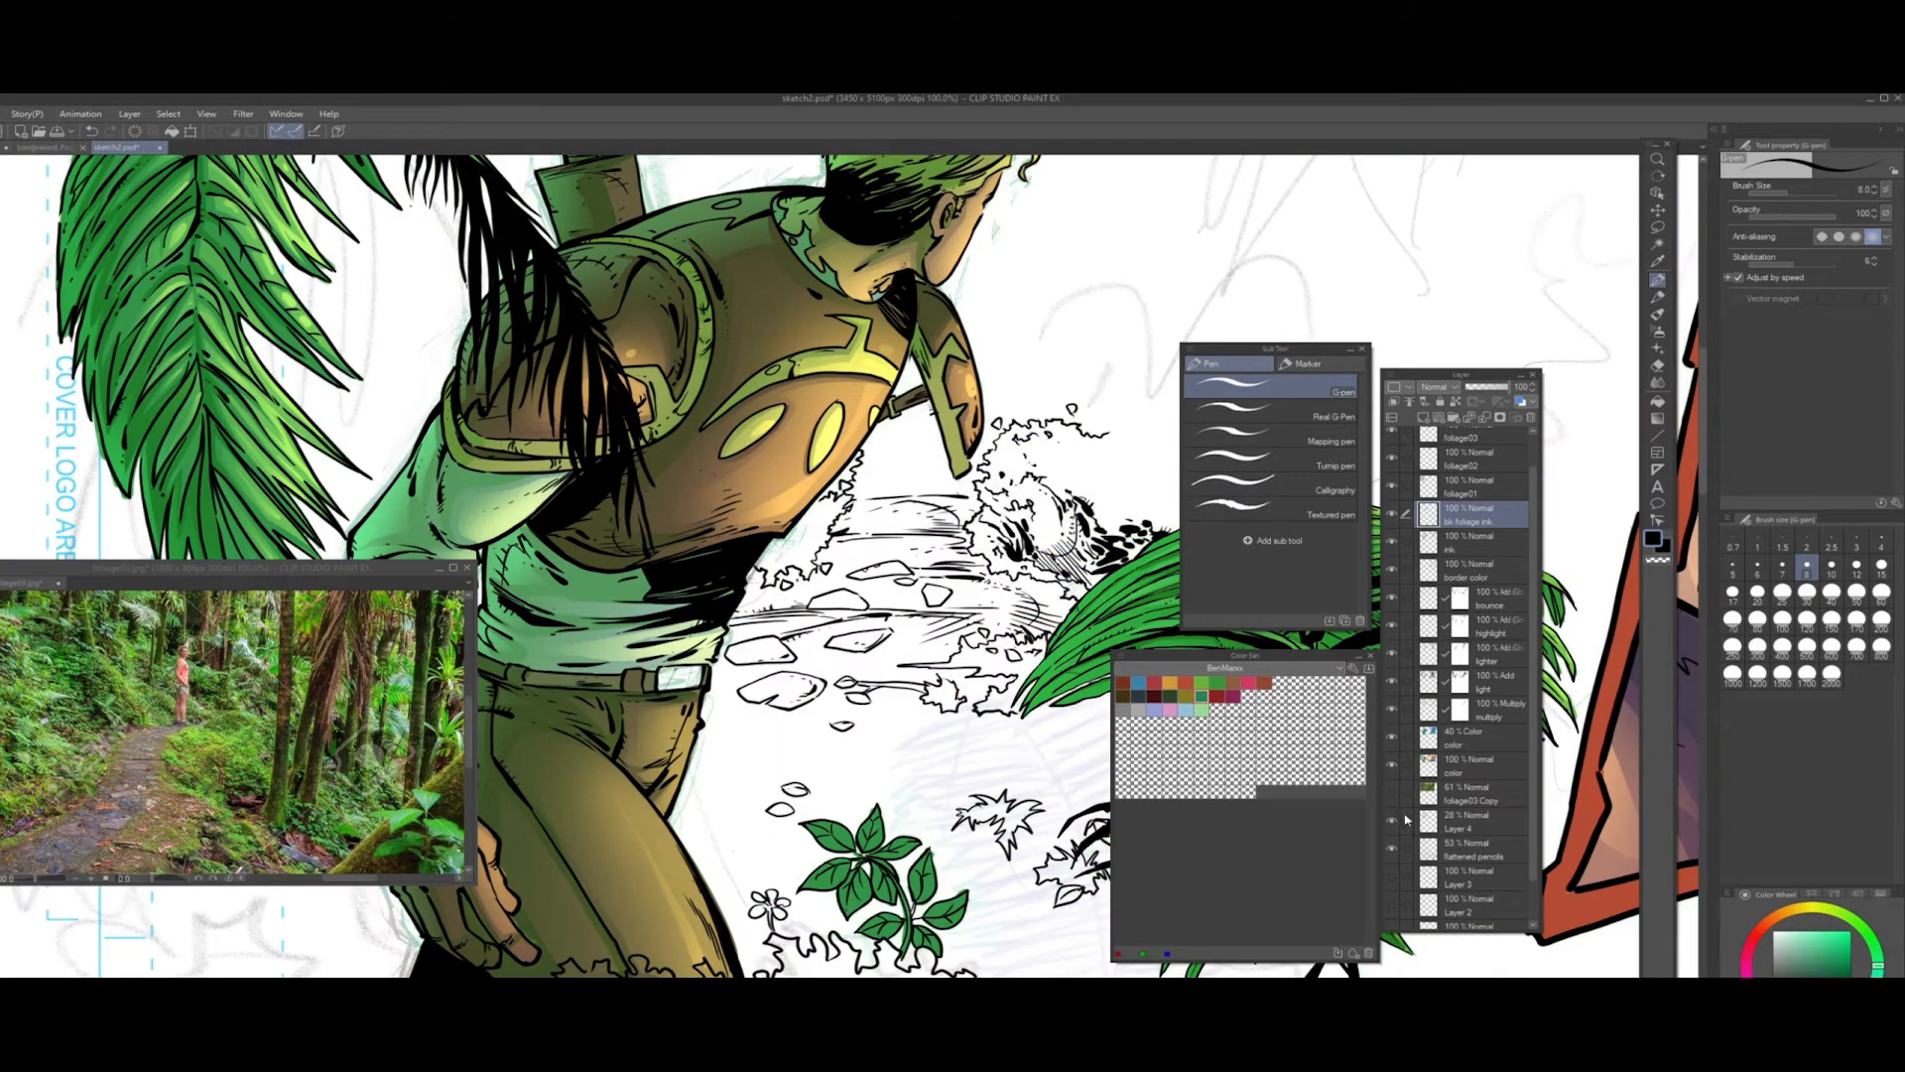
click(1658, 159)
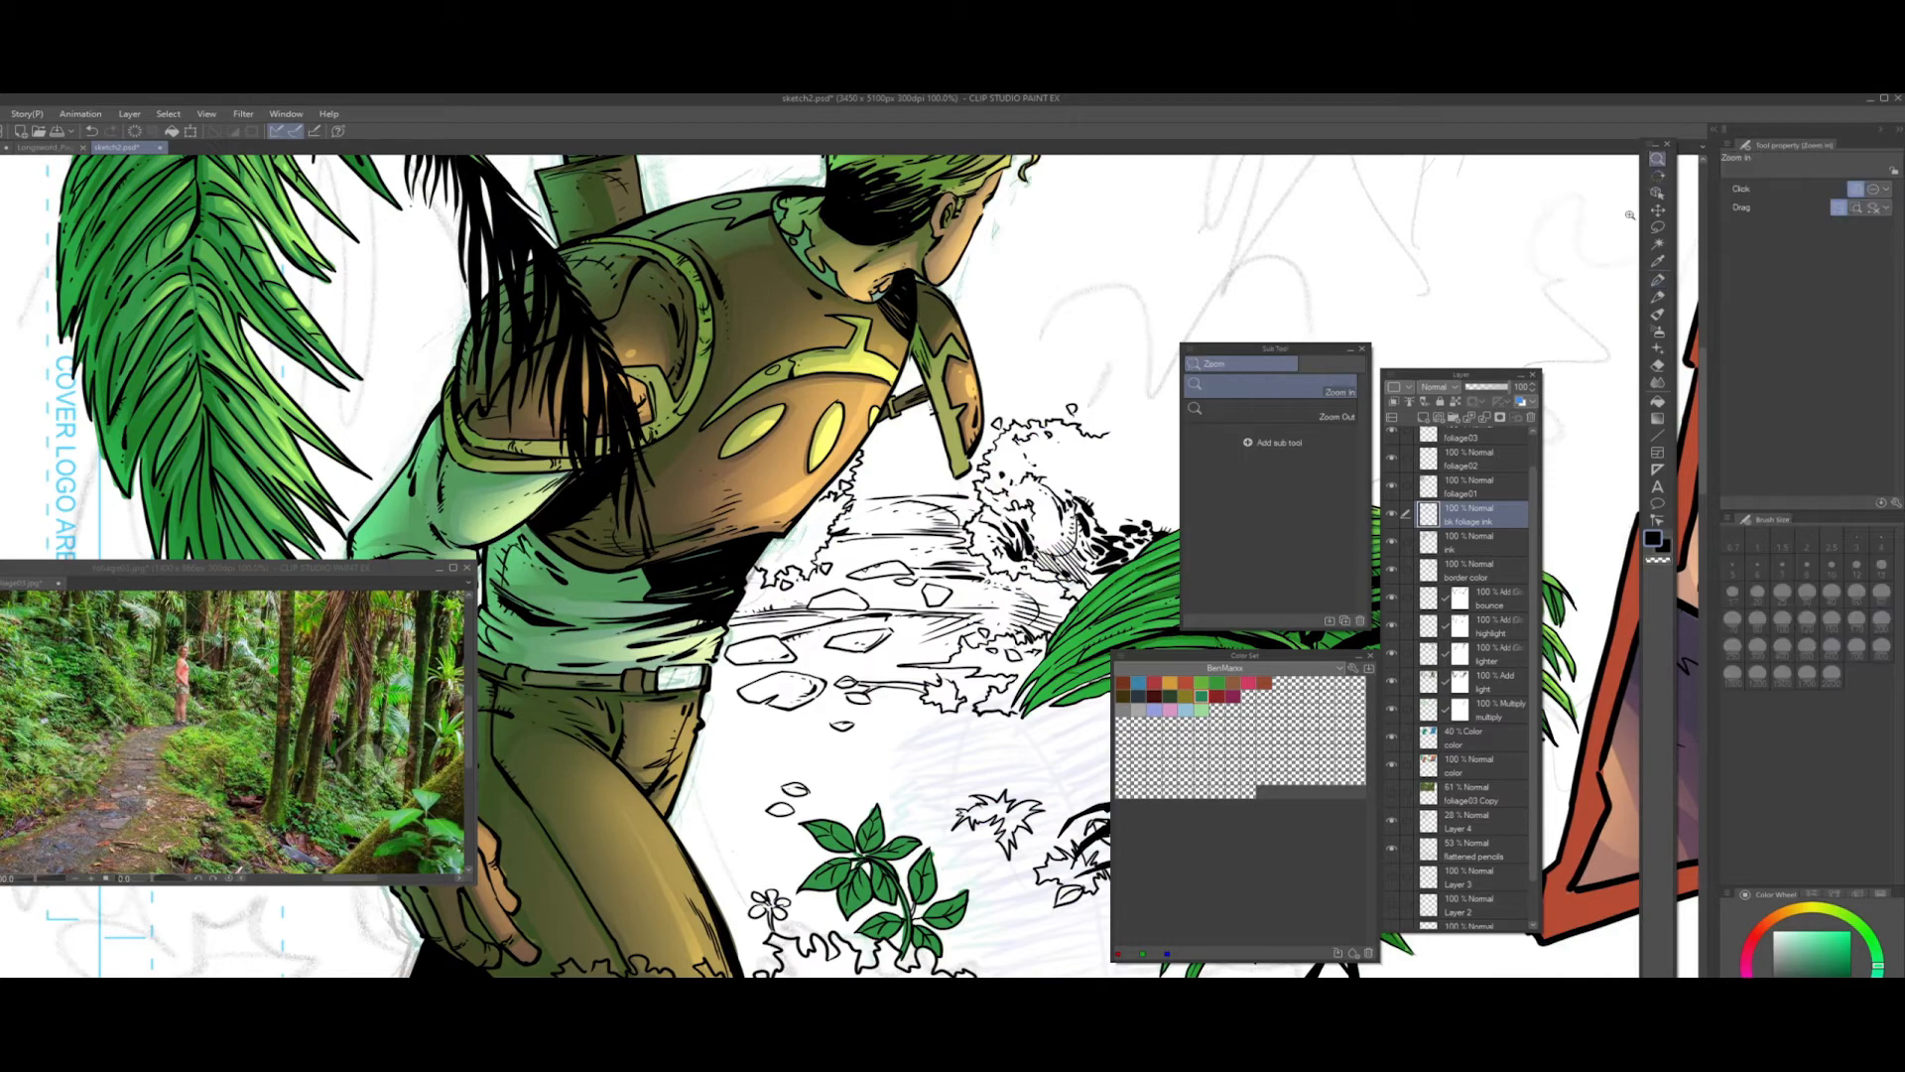
alt+click(813, 628)
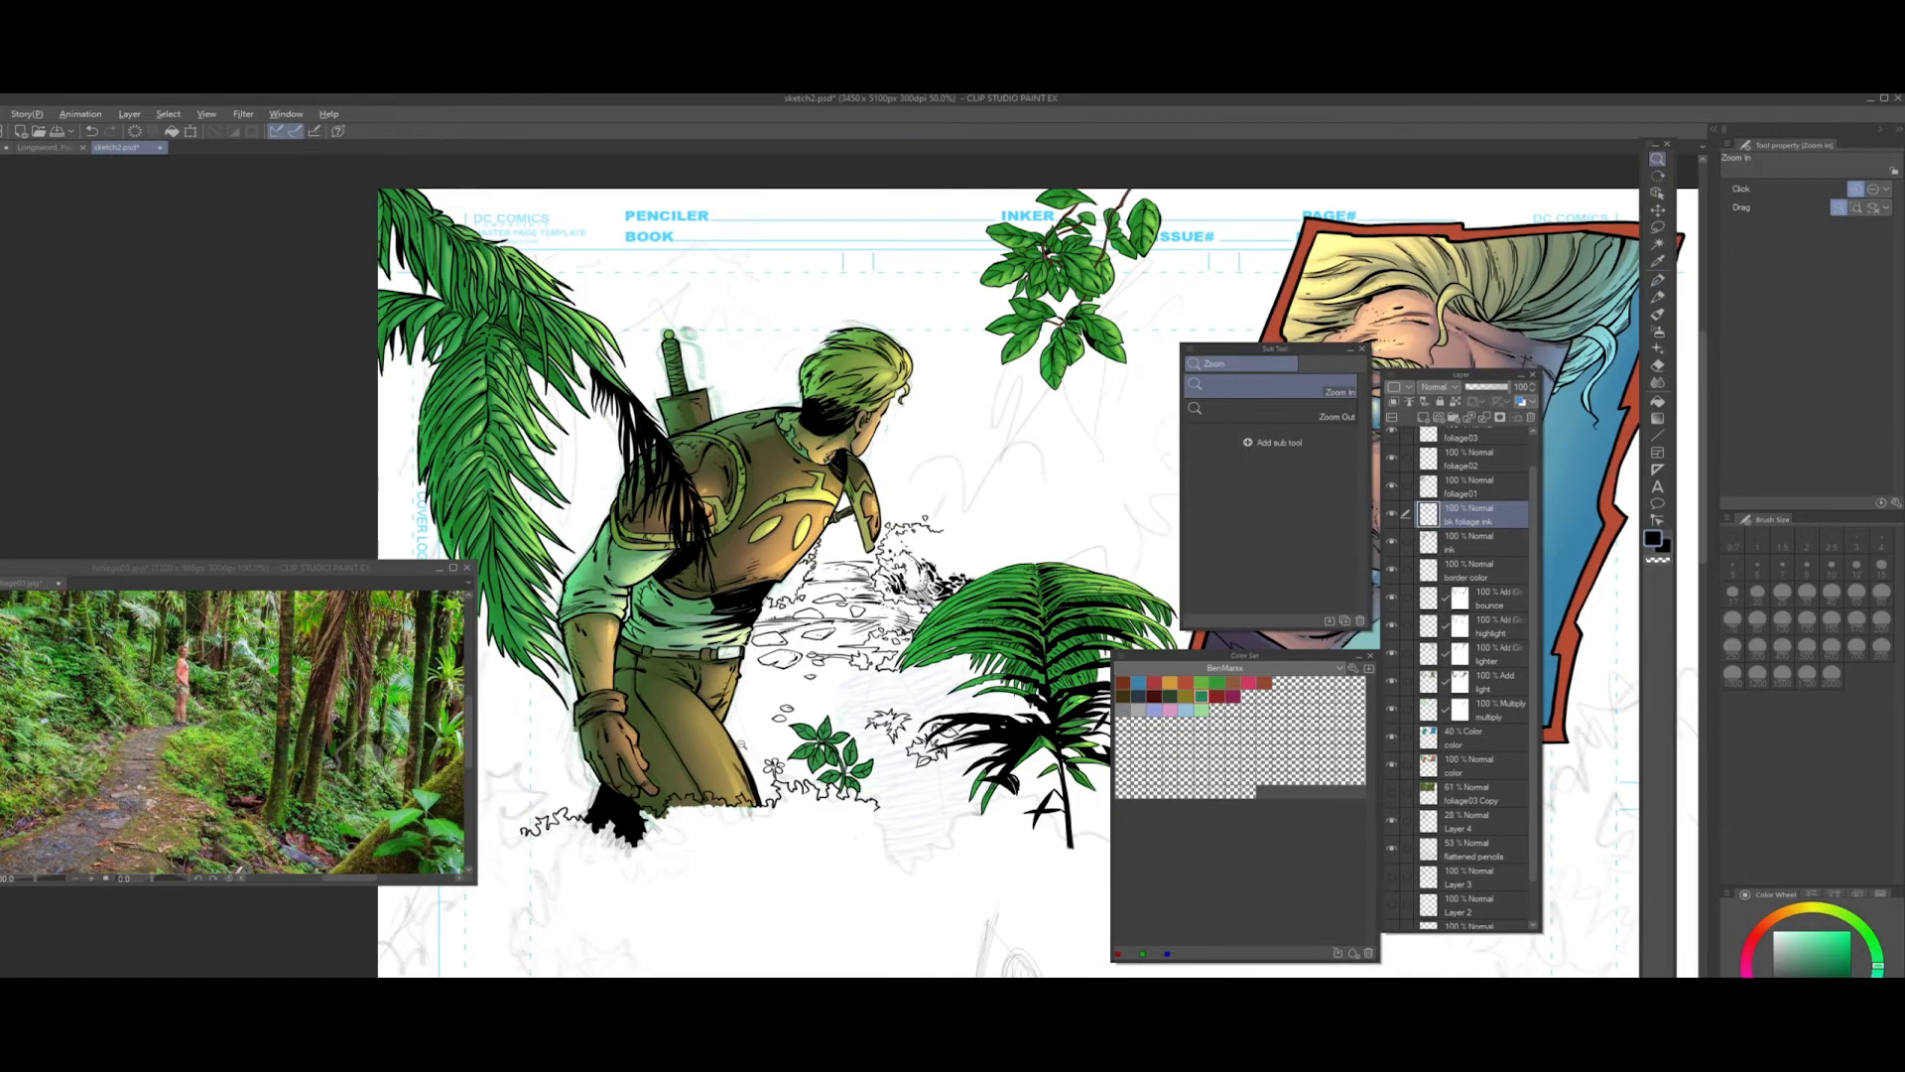
alt+click(741, 746)
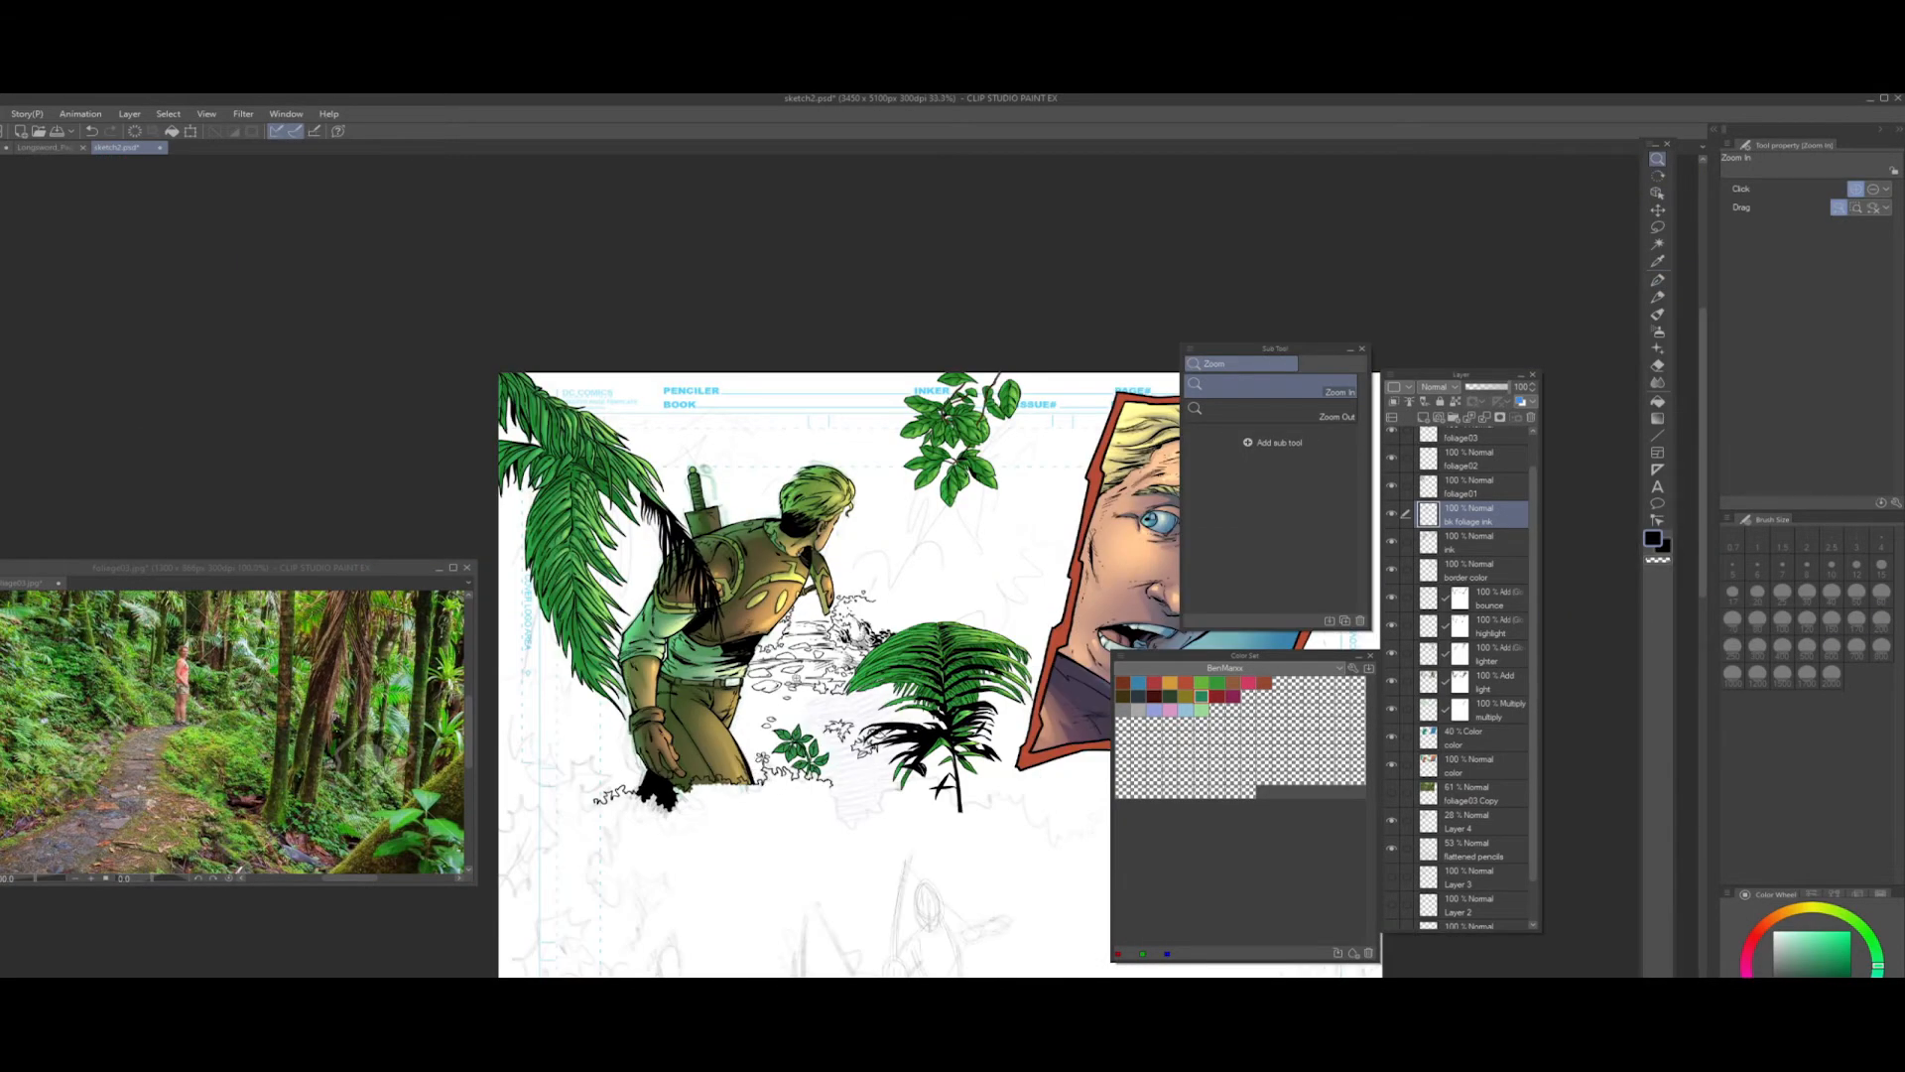
click(799, 660)
click(801, 676)
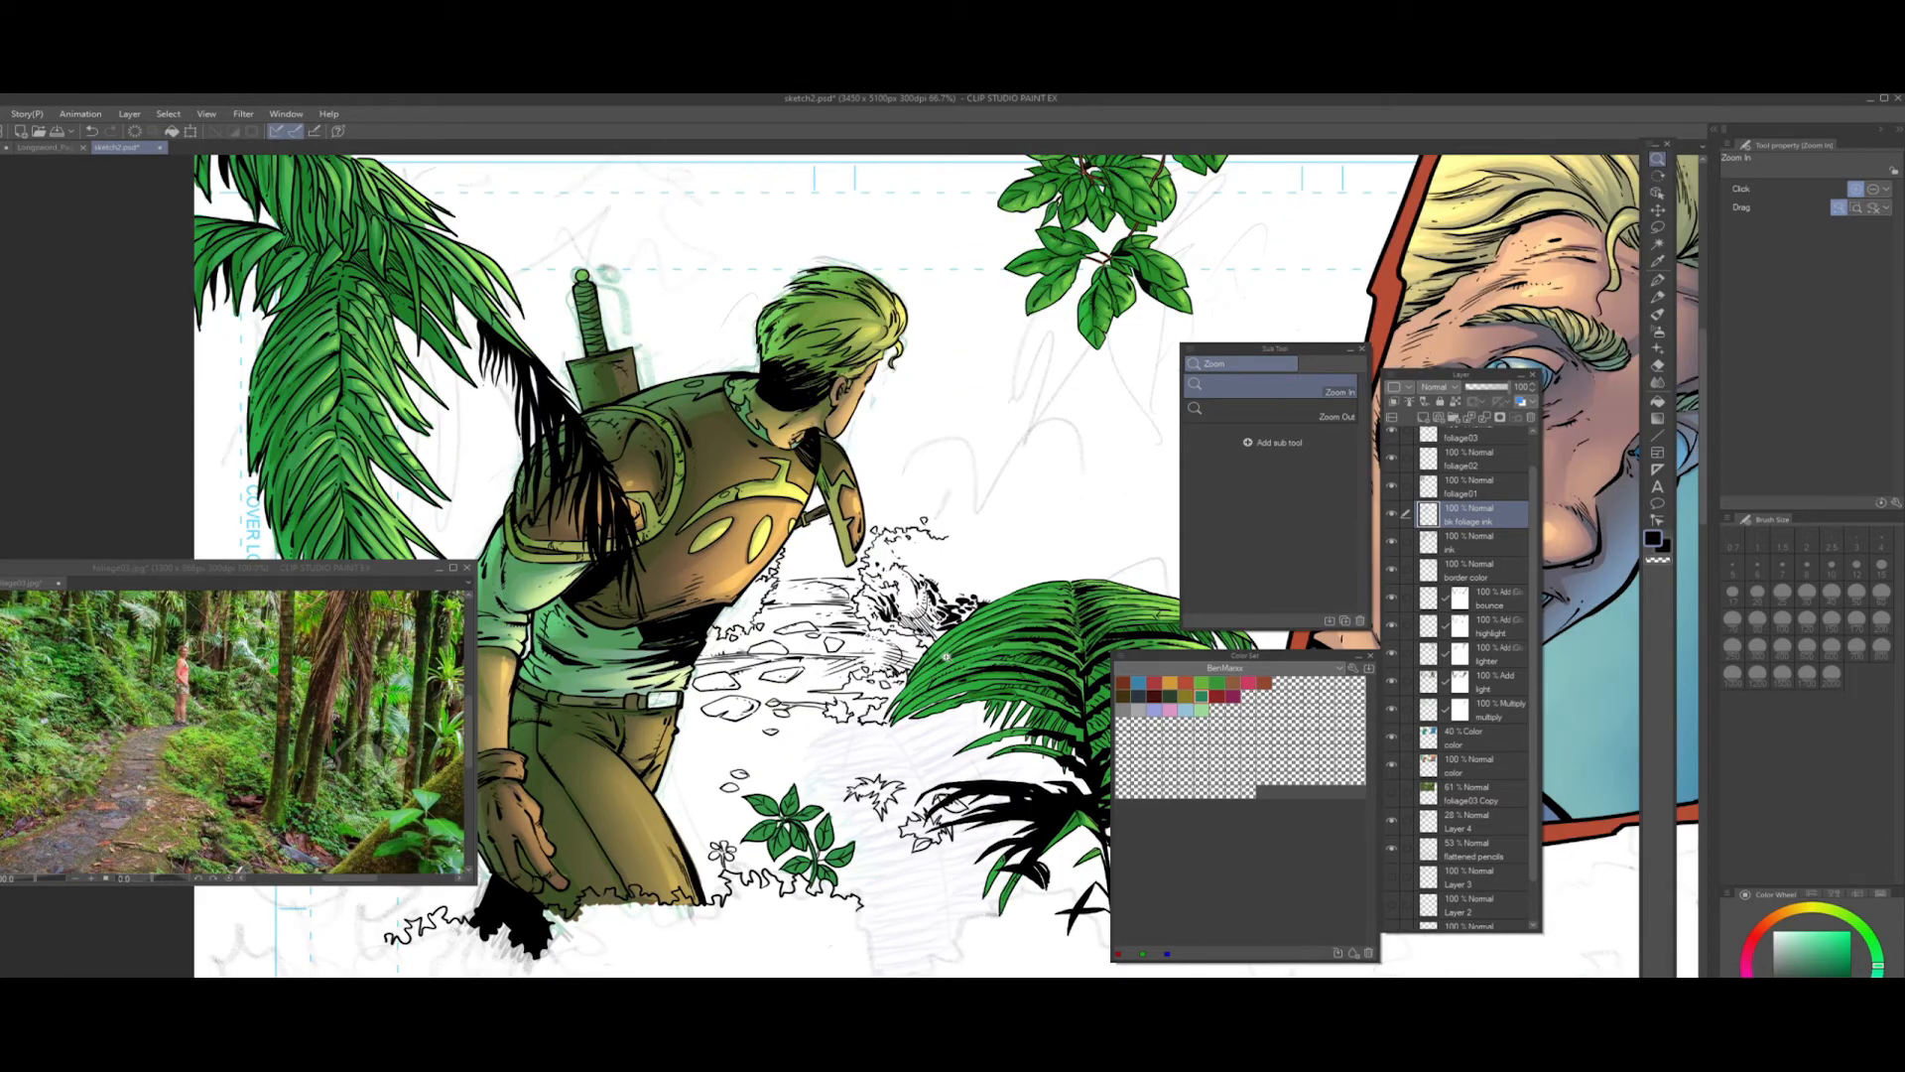
- Select the 100% Normal "color" layer and prepare the G-pen at size 12 with the bright green swatch
click(1466, 765)
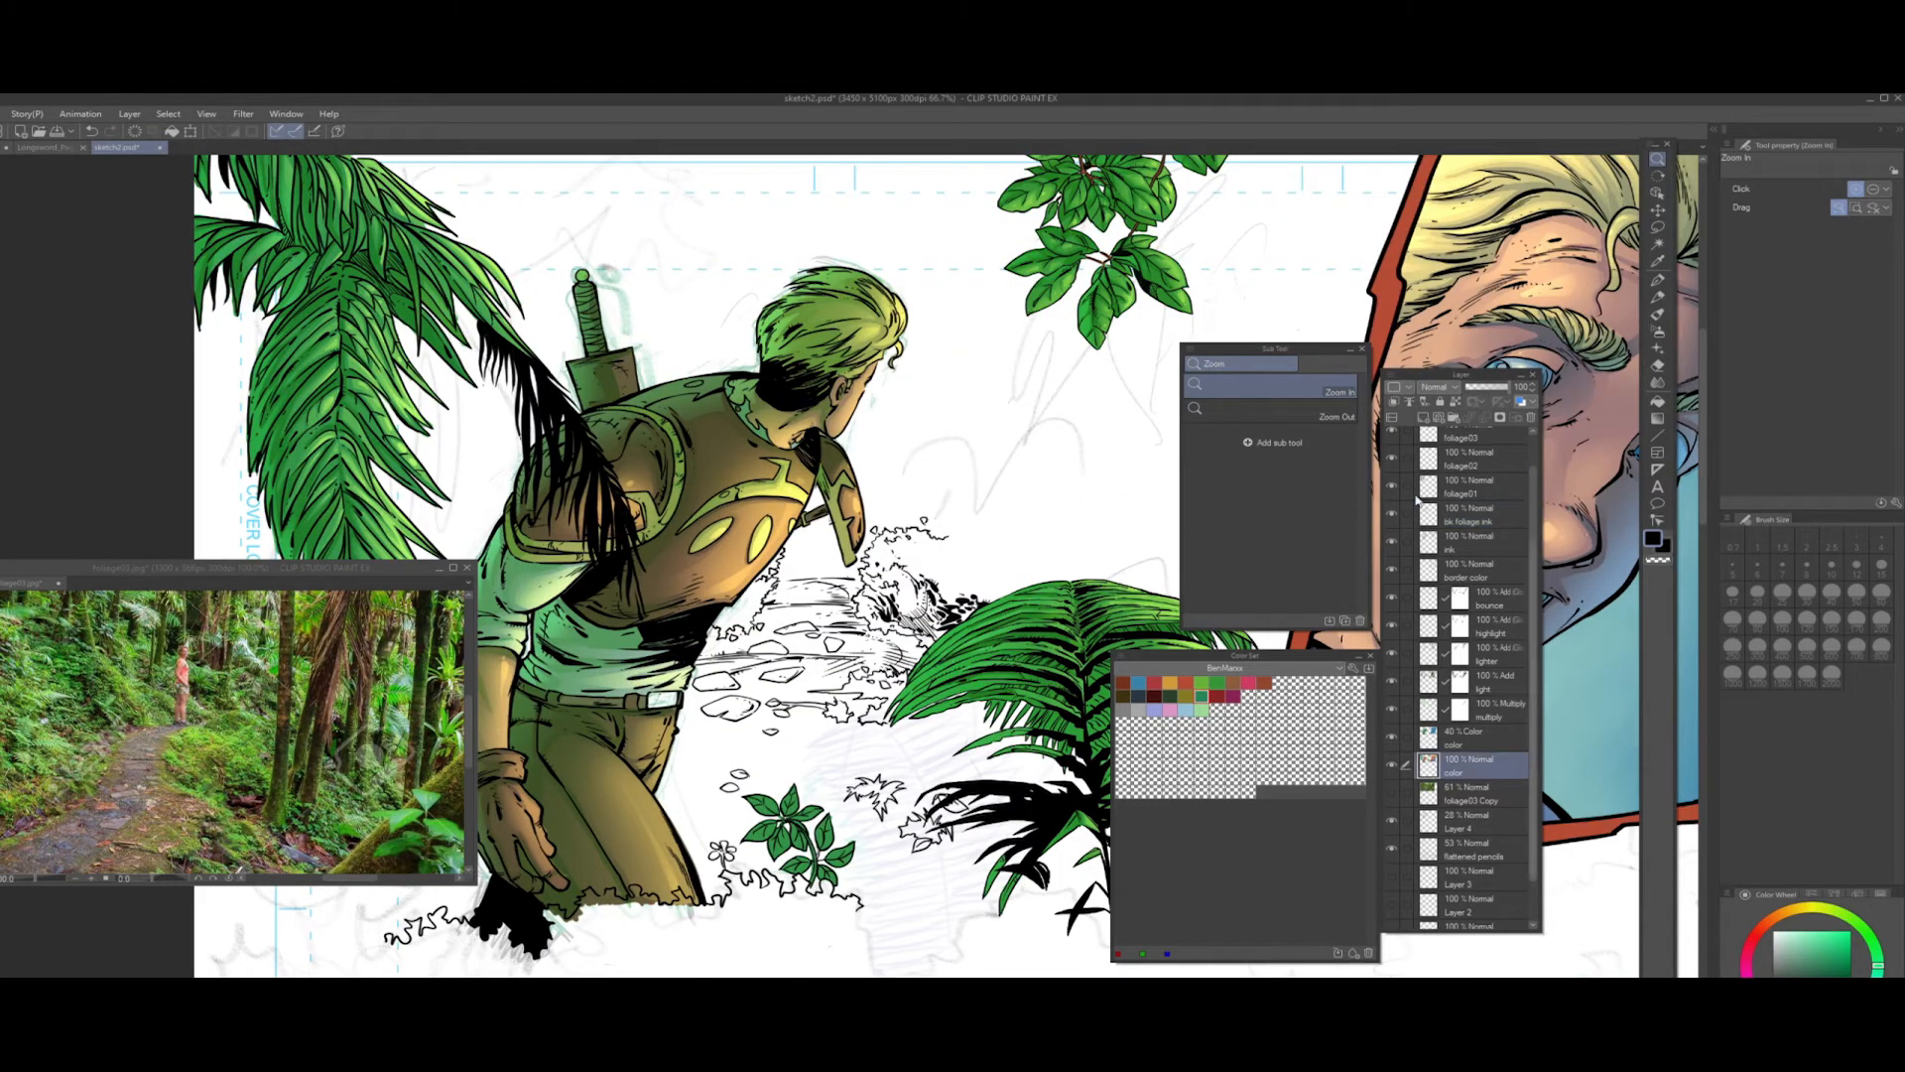
click(1218, 684)
click(1202, 683)
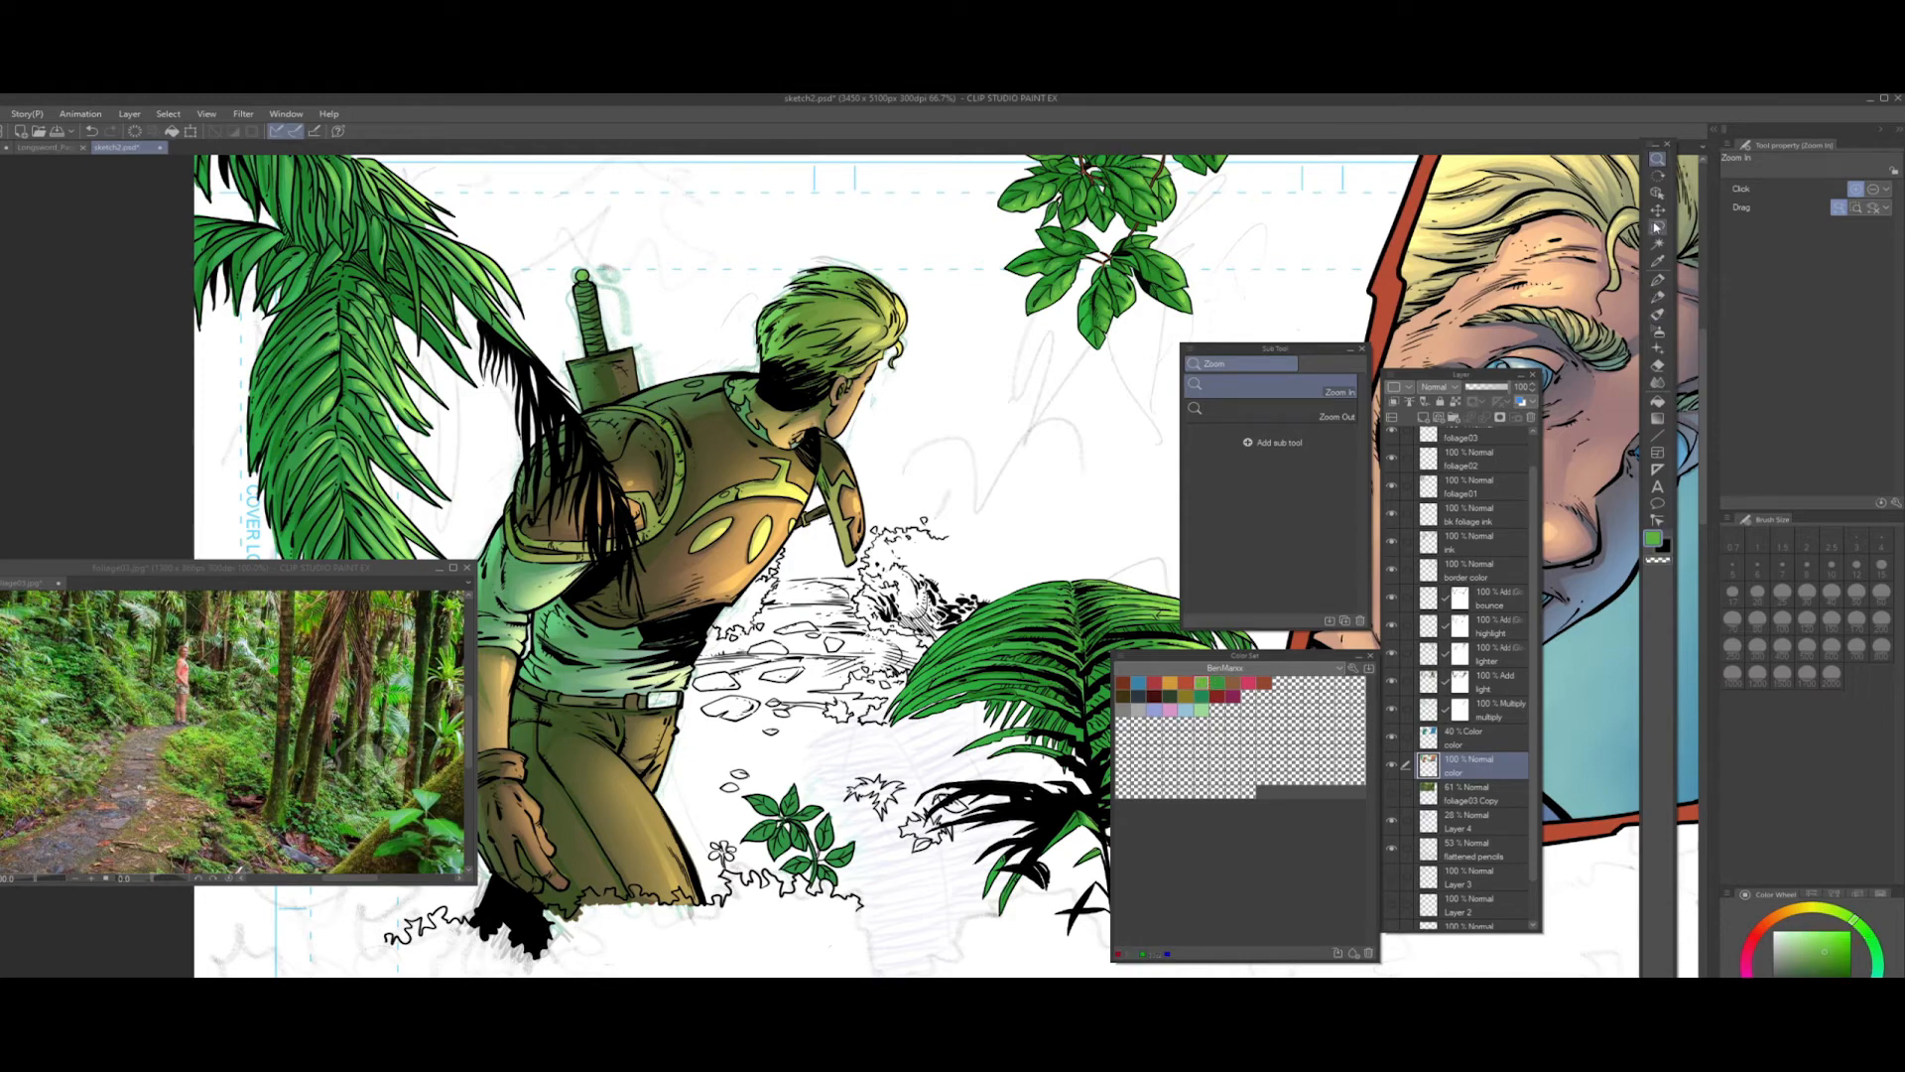
click(903, 601)
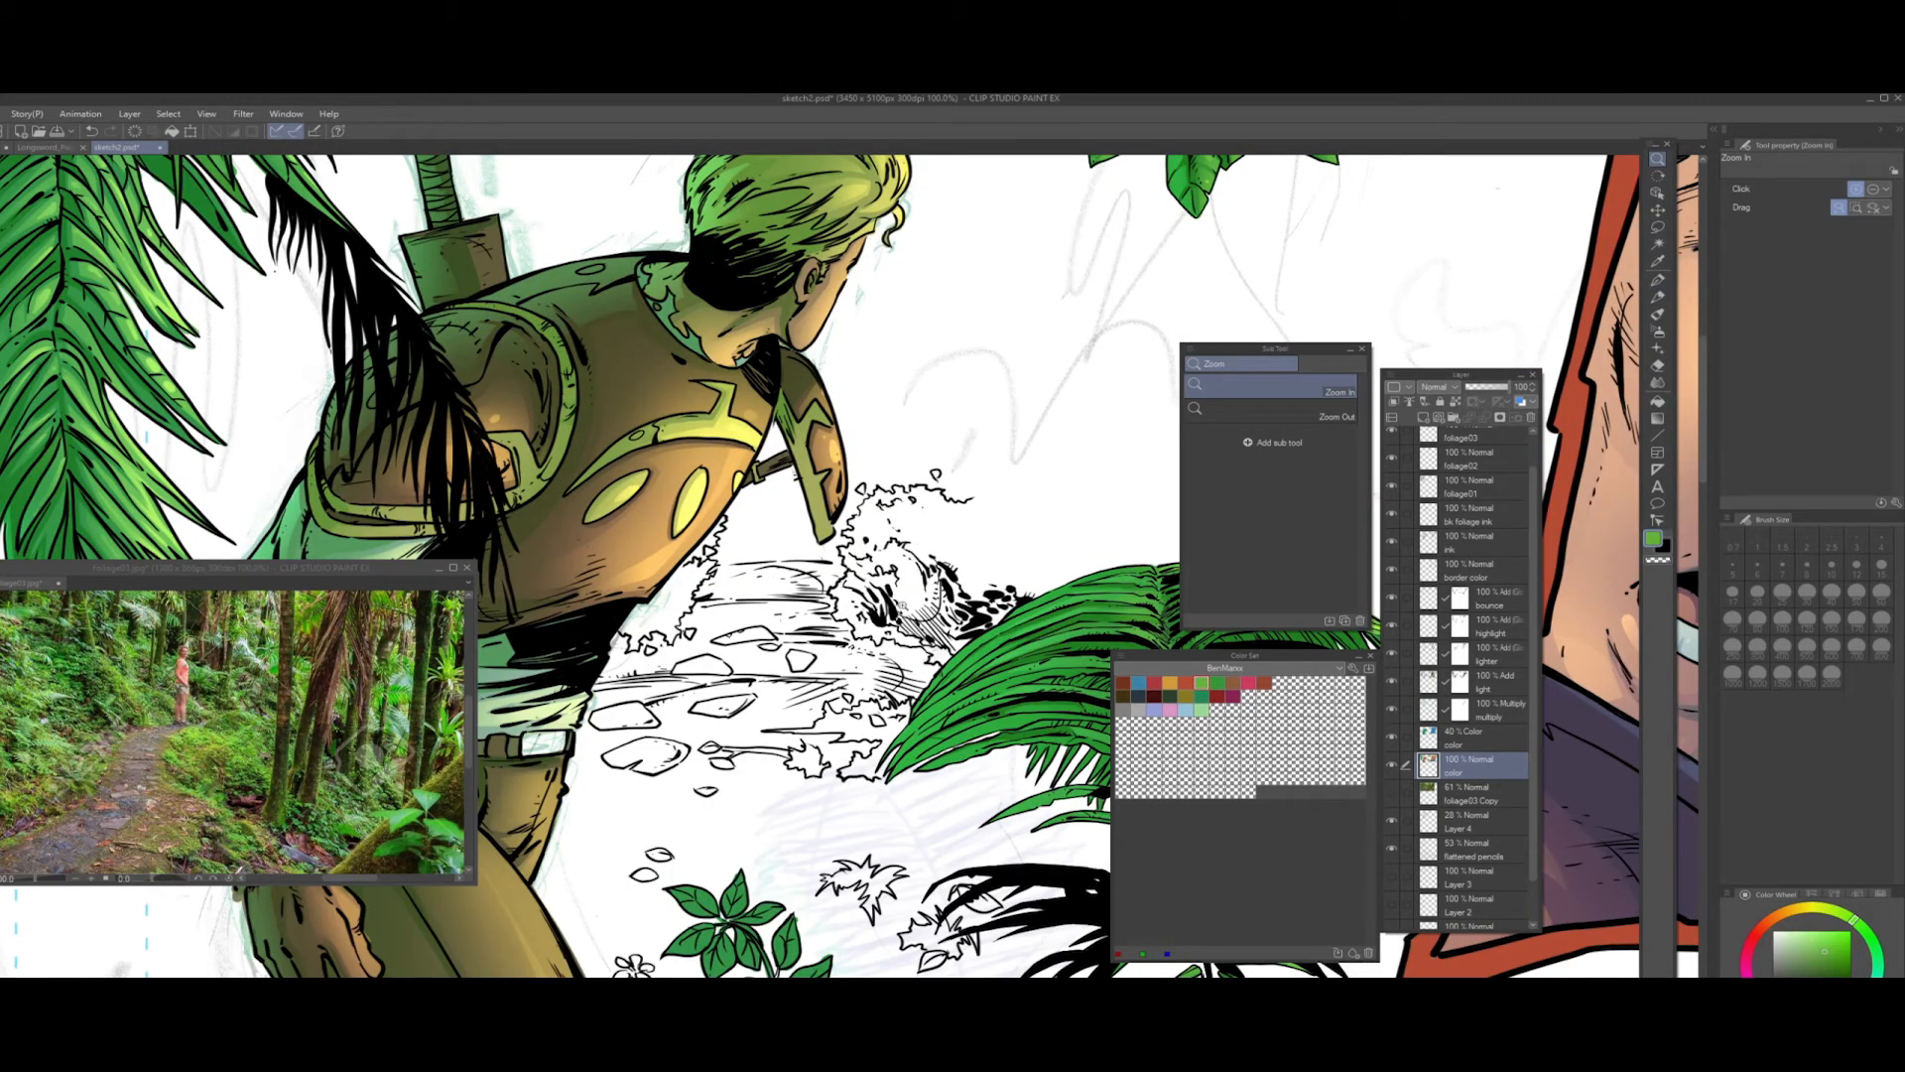
click(1658, 282)
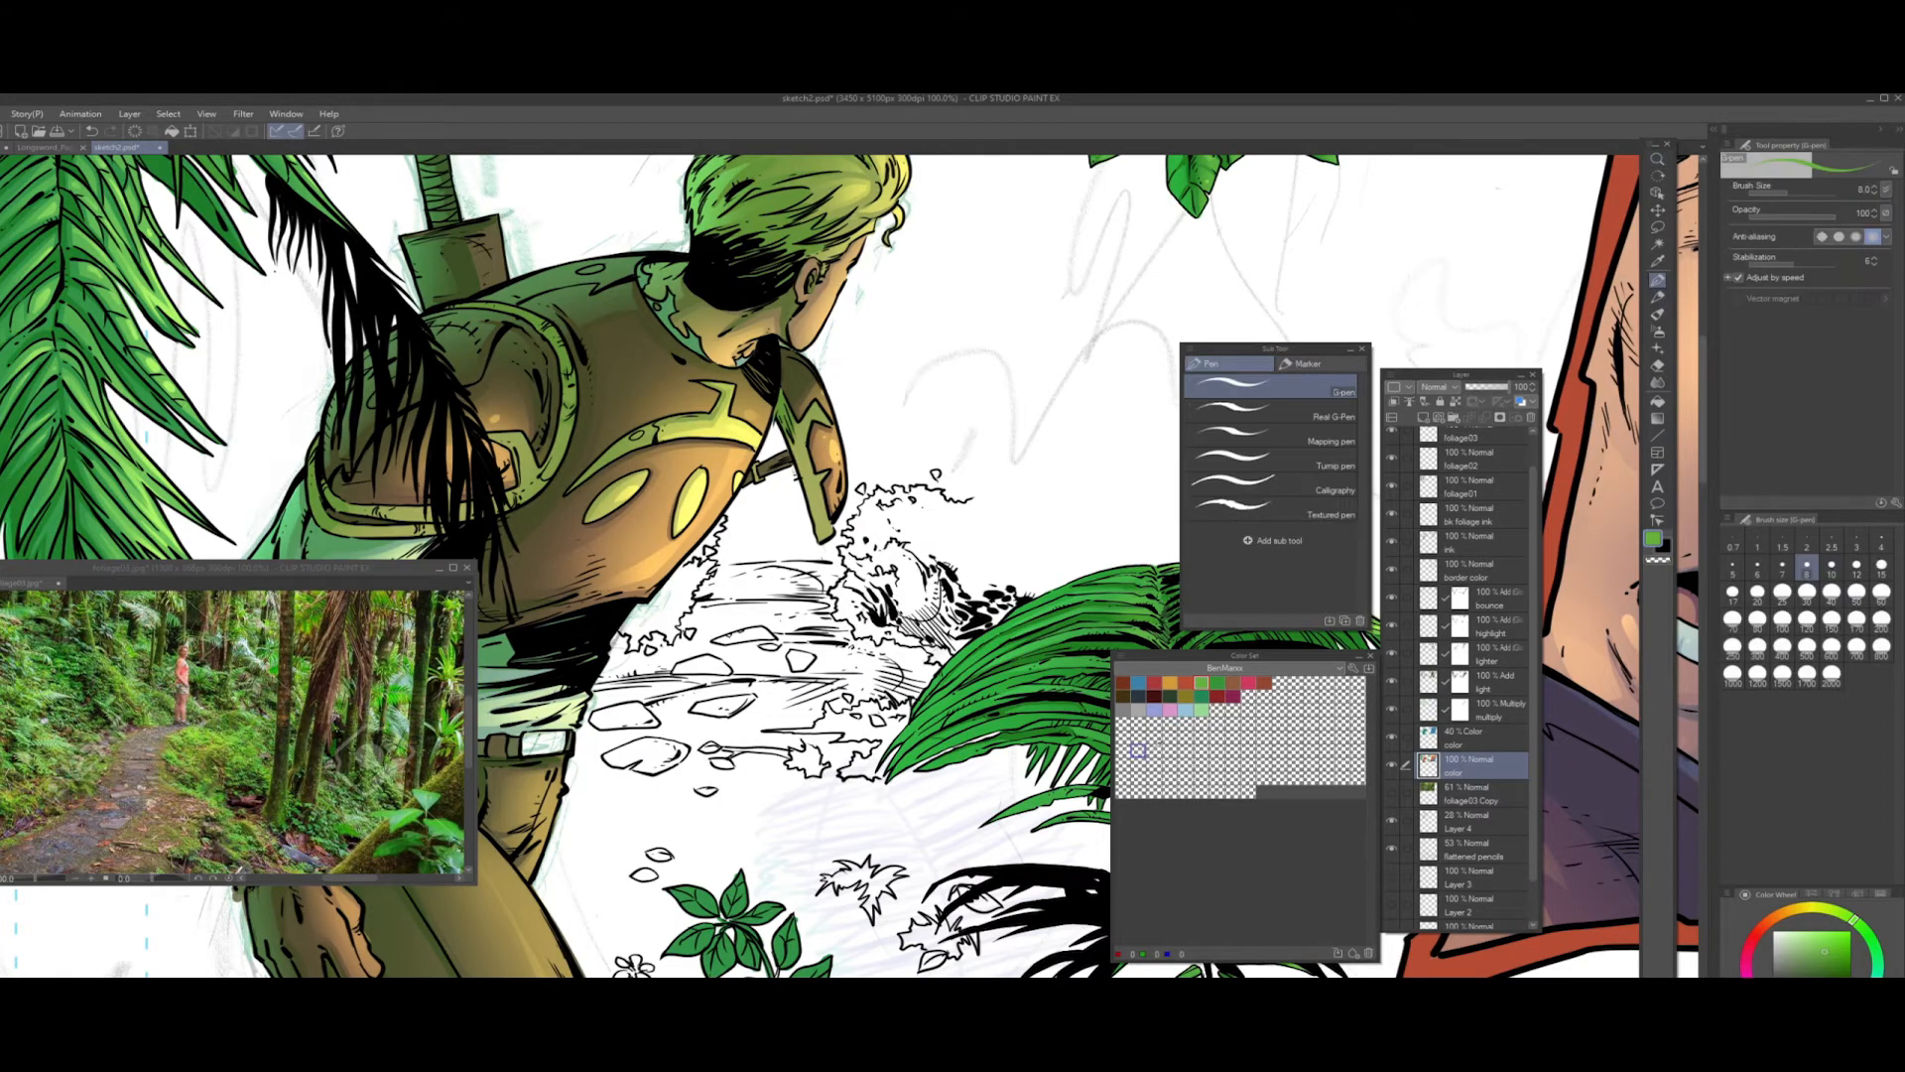
click(1220, 682)
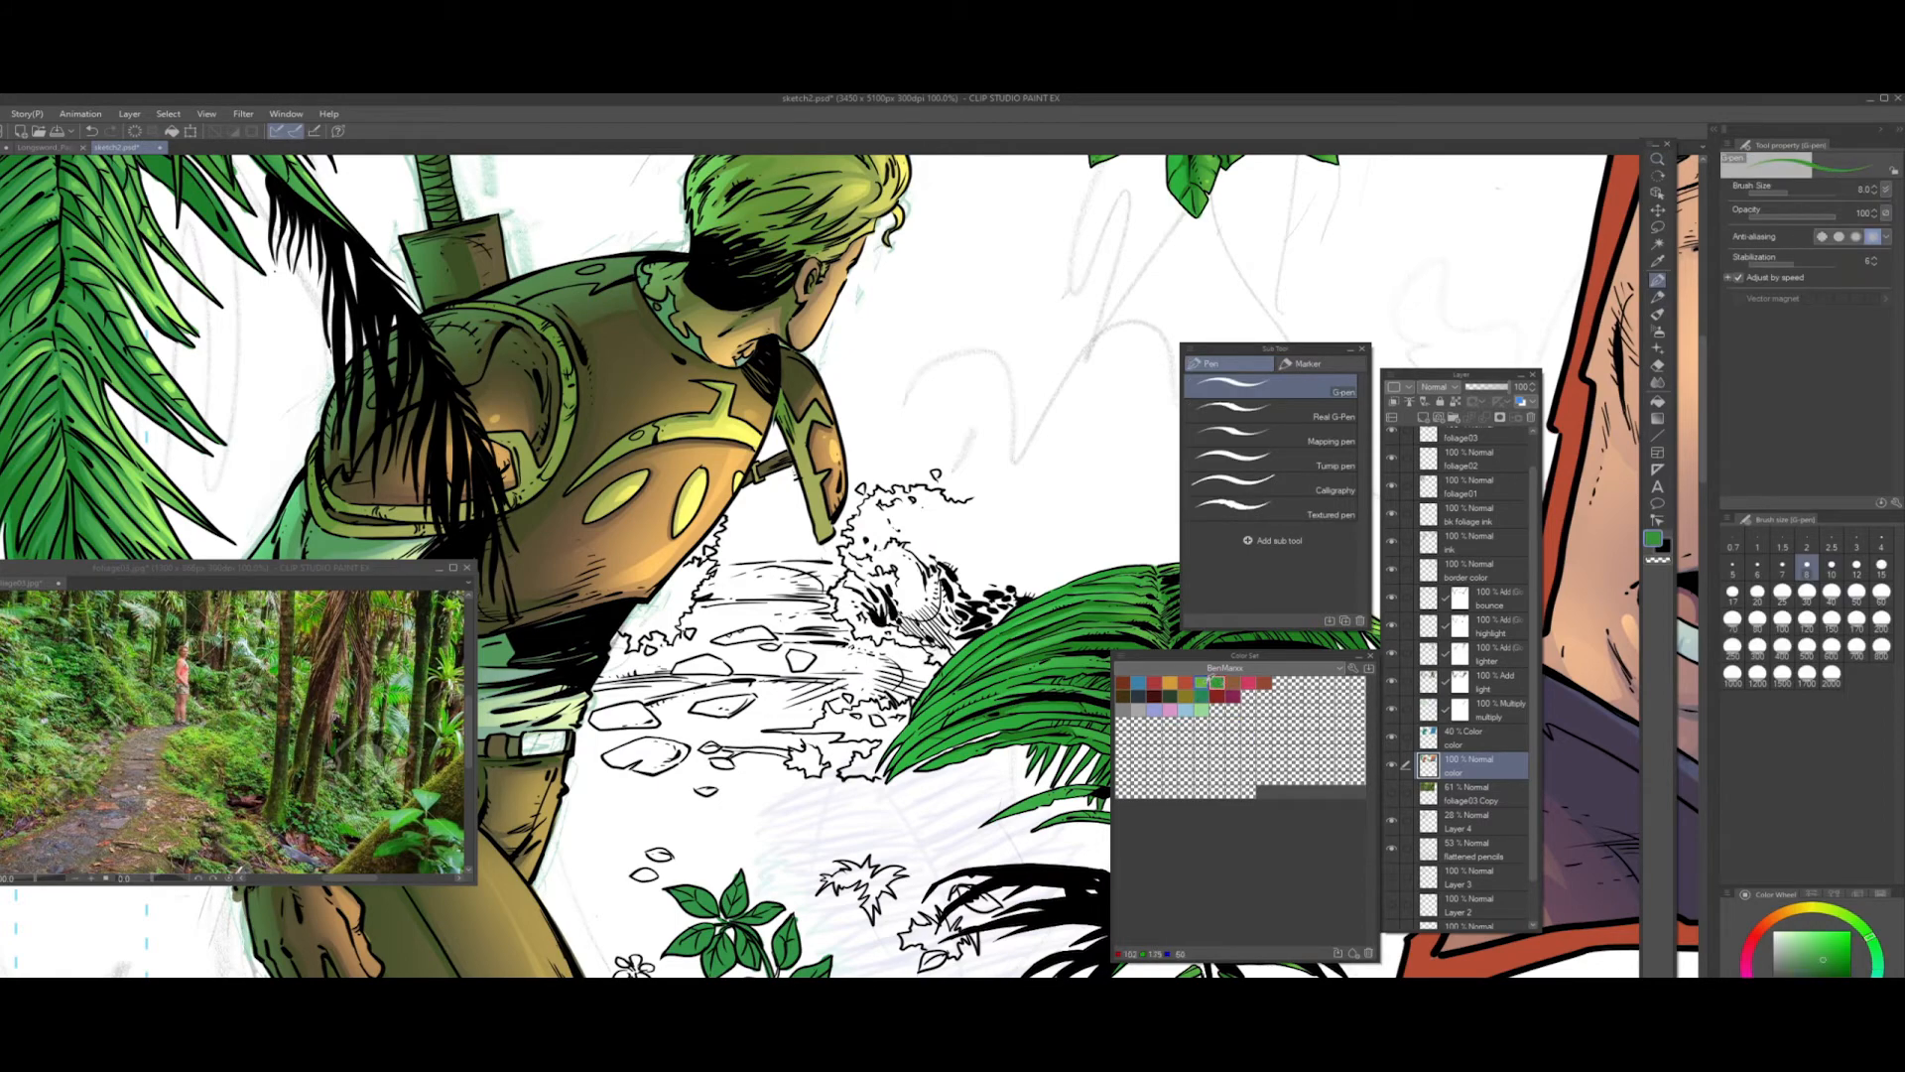
click(1202, 681)
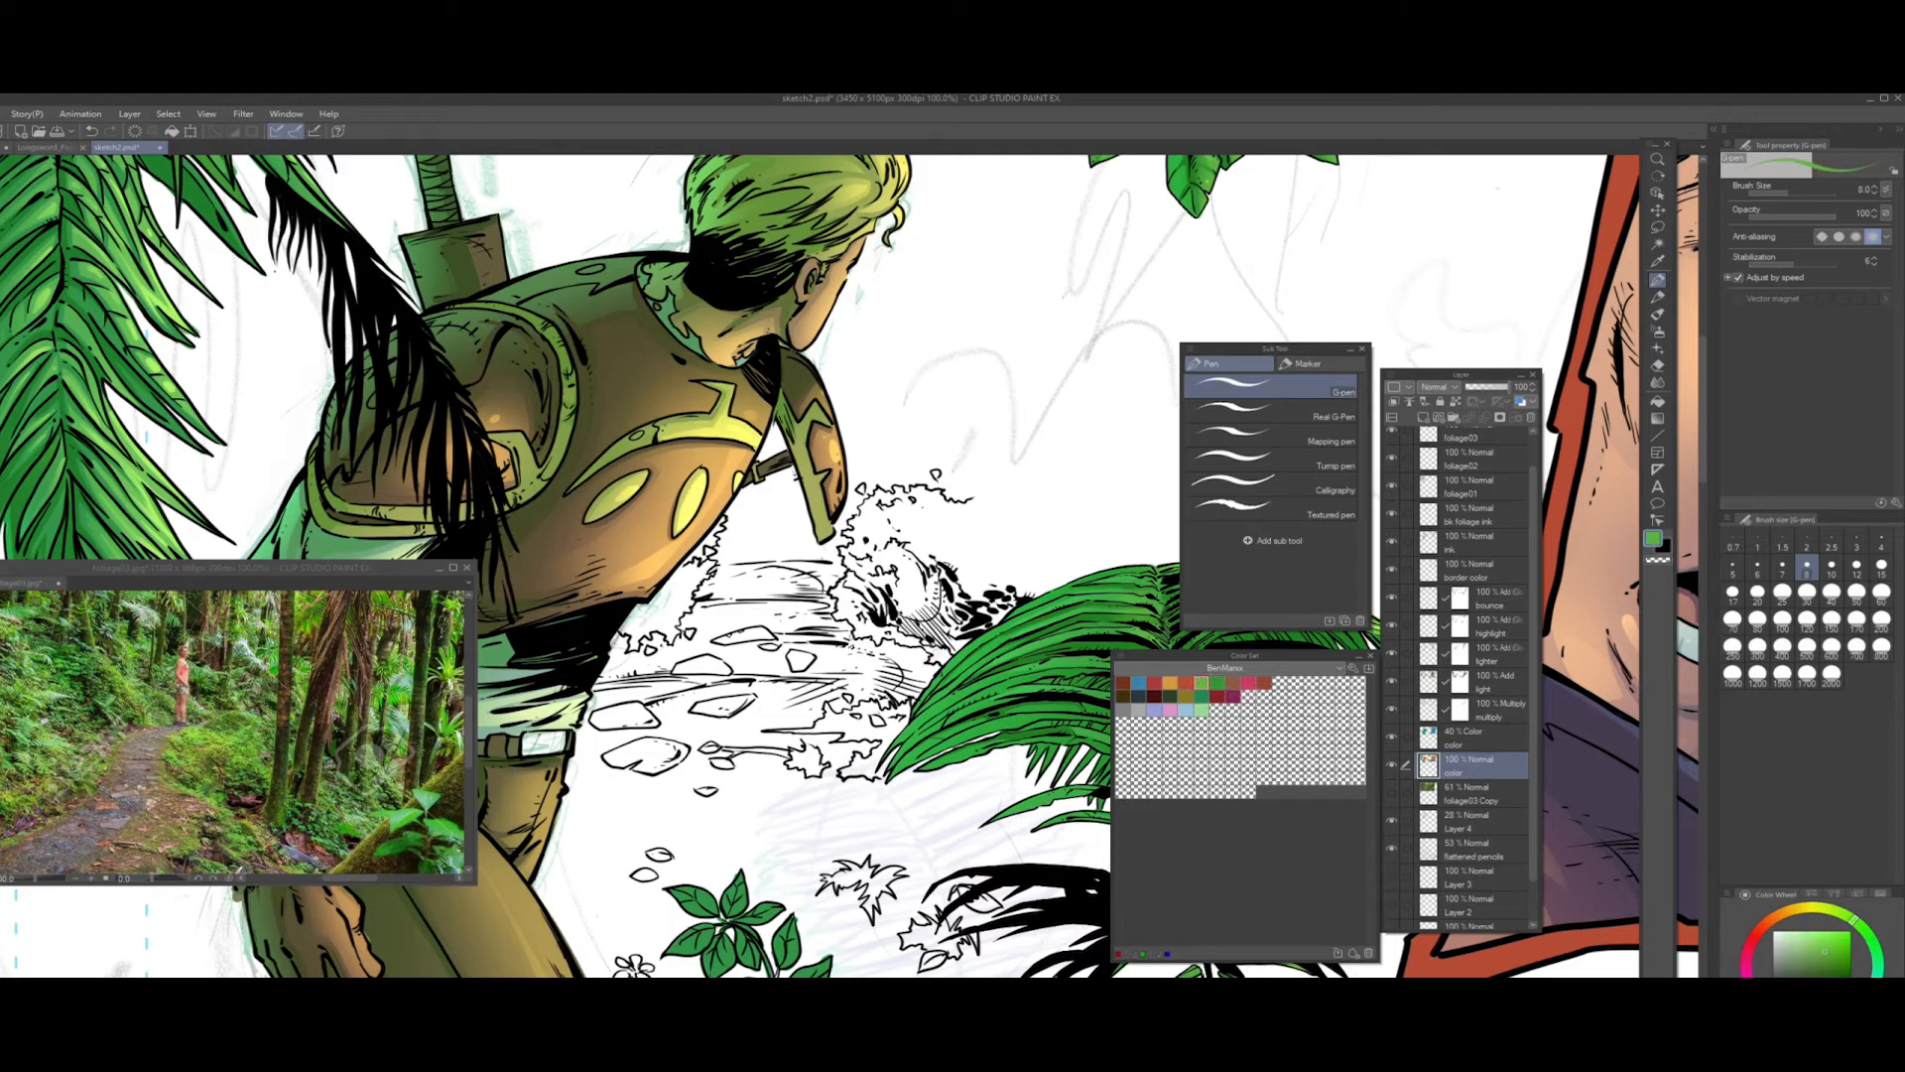
key(bracketright)
key(bracketright)
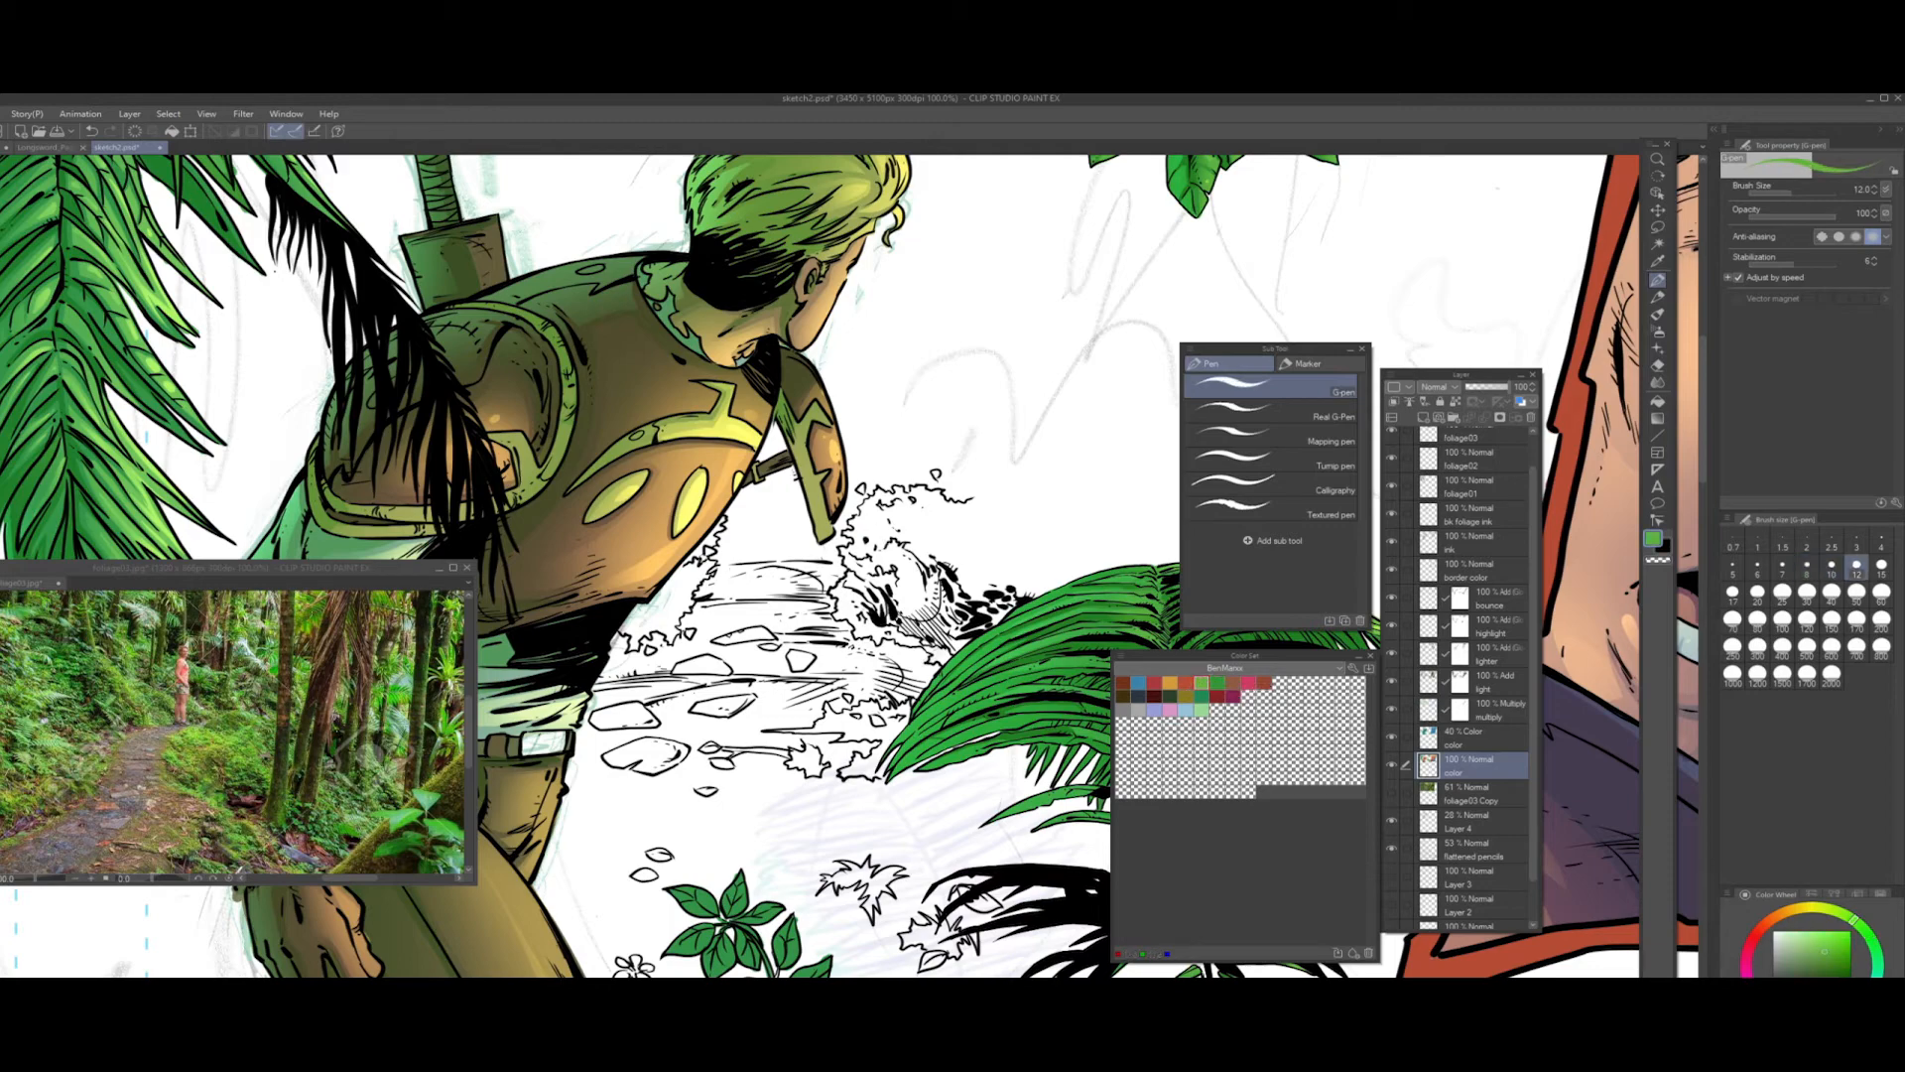
- Fill the foliage edge beside the figure's torso with flat bright green
drag(717, 531, 675, 580)
drag(723, 519, 719, 527)
mouse_move(716, 536)
mouse_down()
mouse_move(675, 640)
mouse_move(625, 631)
mouse_move(684, 576)
mouse_move(679, 608)
mouse_move(631, 631)
mouse_up()
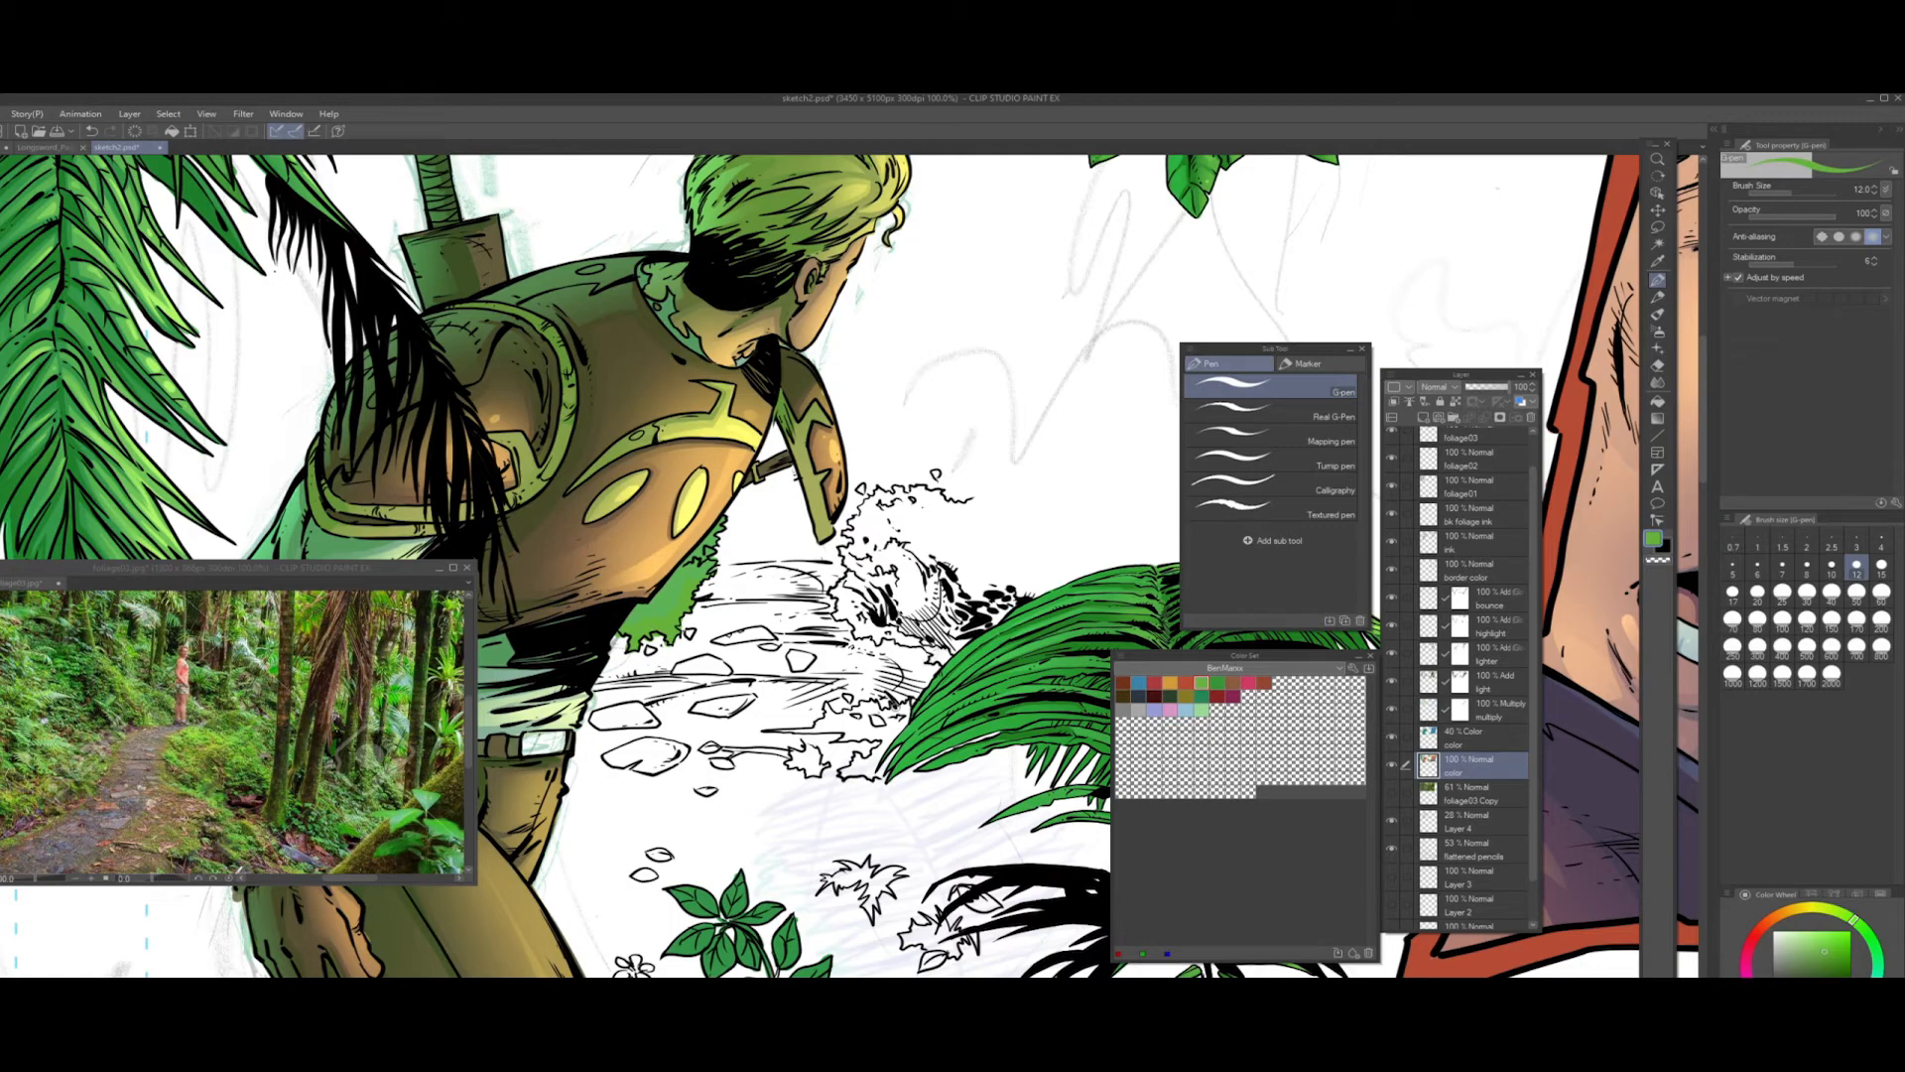
- Fill the low leafy clump between the path and the large palm frond with flat bright green
mouse_move(896, 705)
mouse_down()
mouse_move(869, 776)
mouse_move(841, 772)
mouse_move(858, 752)
mouse_move(867, 766)
mouse_move(869, 738)
mouse_move(770, 733)
mouse_move(835, 728)
mouse_move(826, 707)
mouse_move(893, 727)
mouse_move(856, 718)
mouse_up()
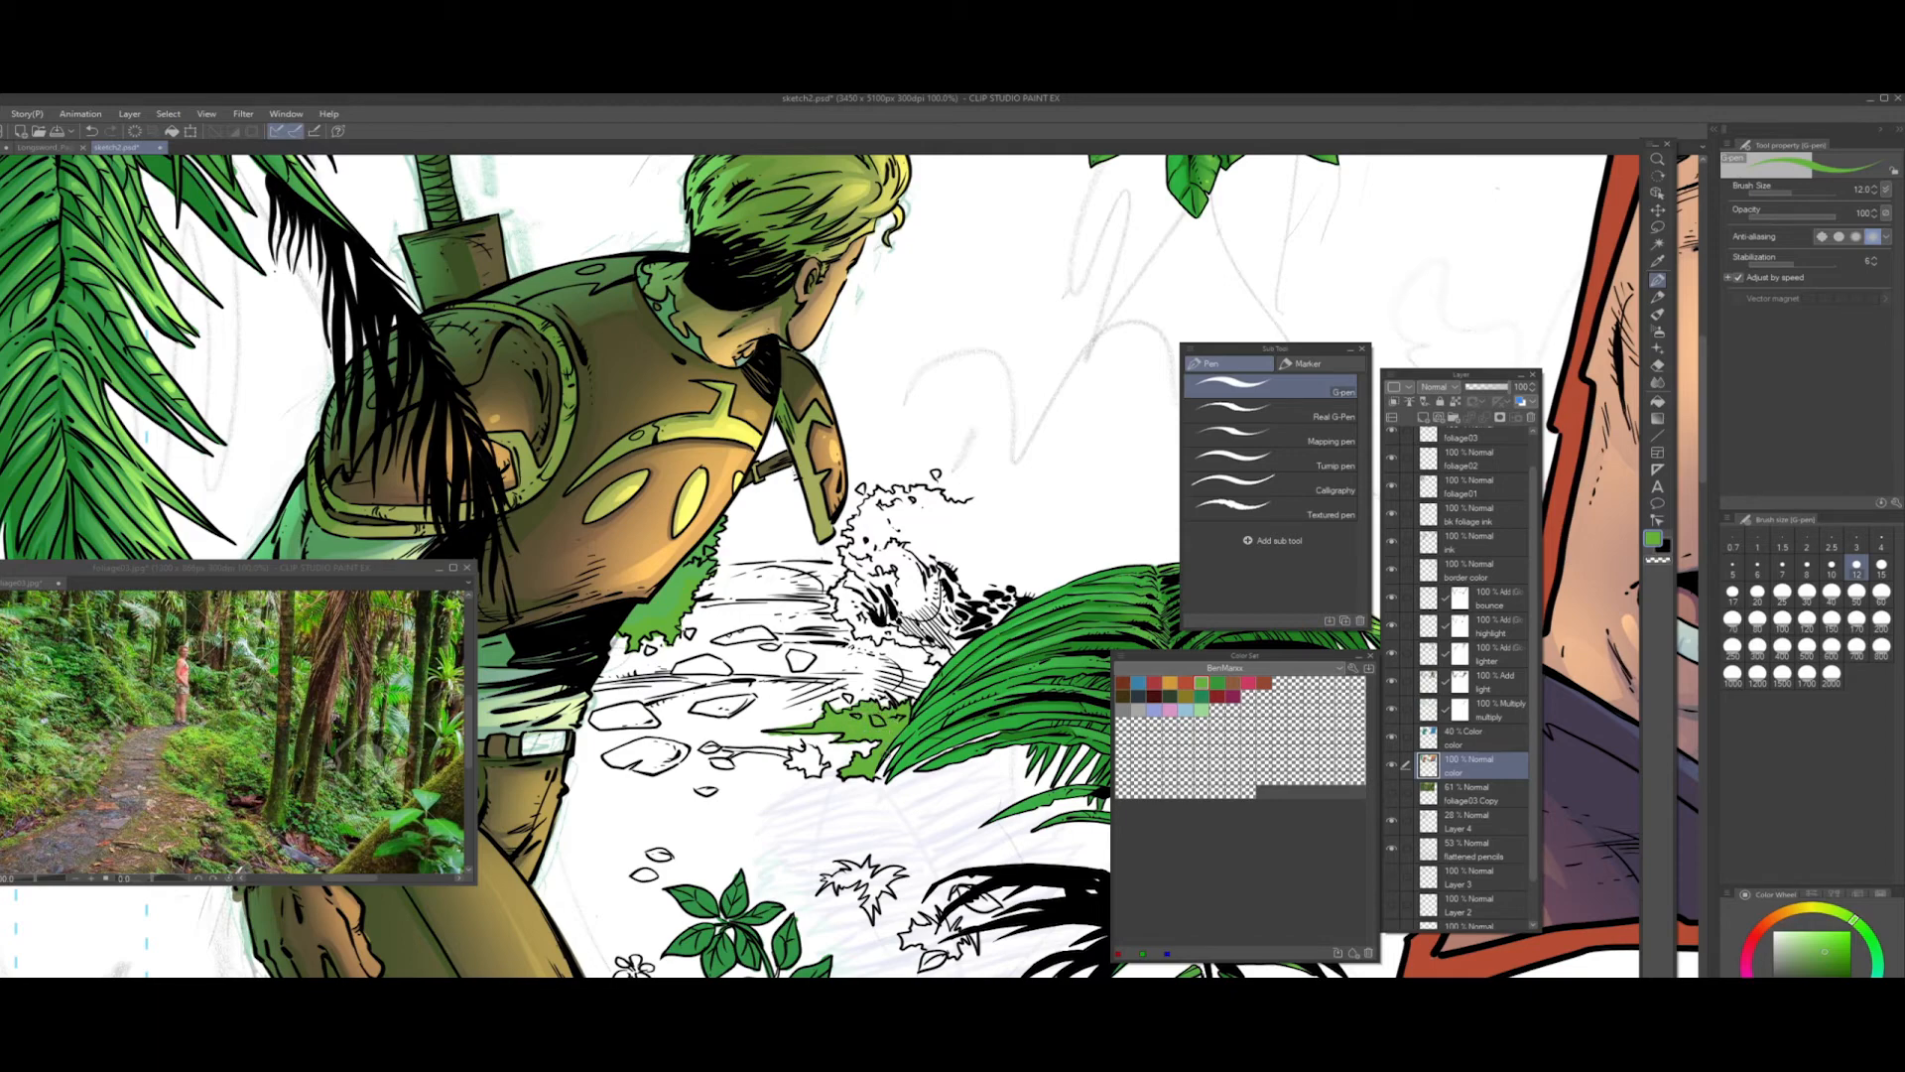
drag(891, 760, 896, 750)
drag(879, 774, 889, 783)
mouse_move(846, 698)
mouse_down()
mouse_move(822, 767)
mouse_move(792, 752)
mouse_up()
drag(796, 743, 850, 713)
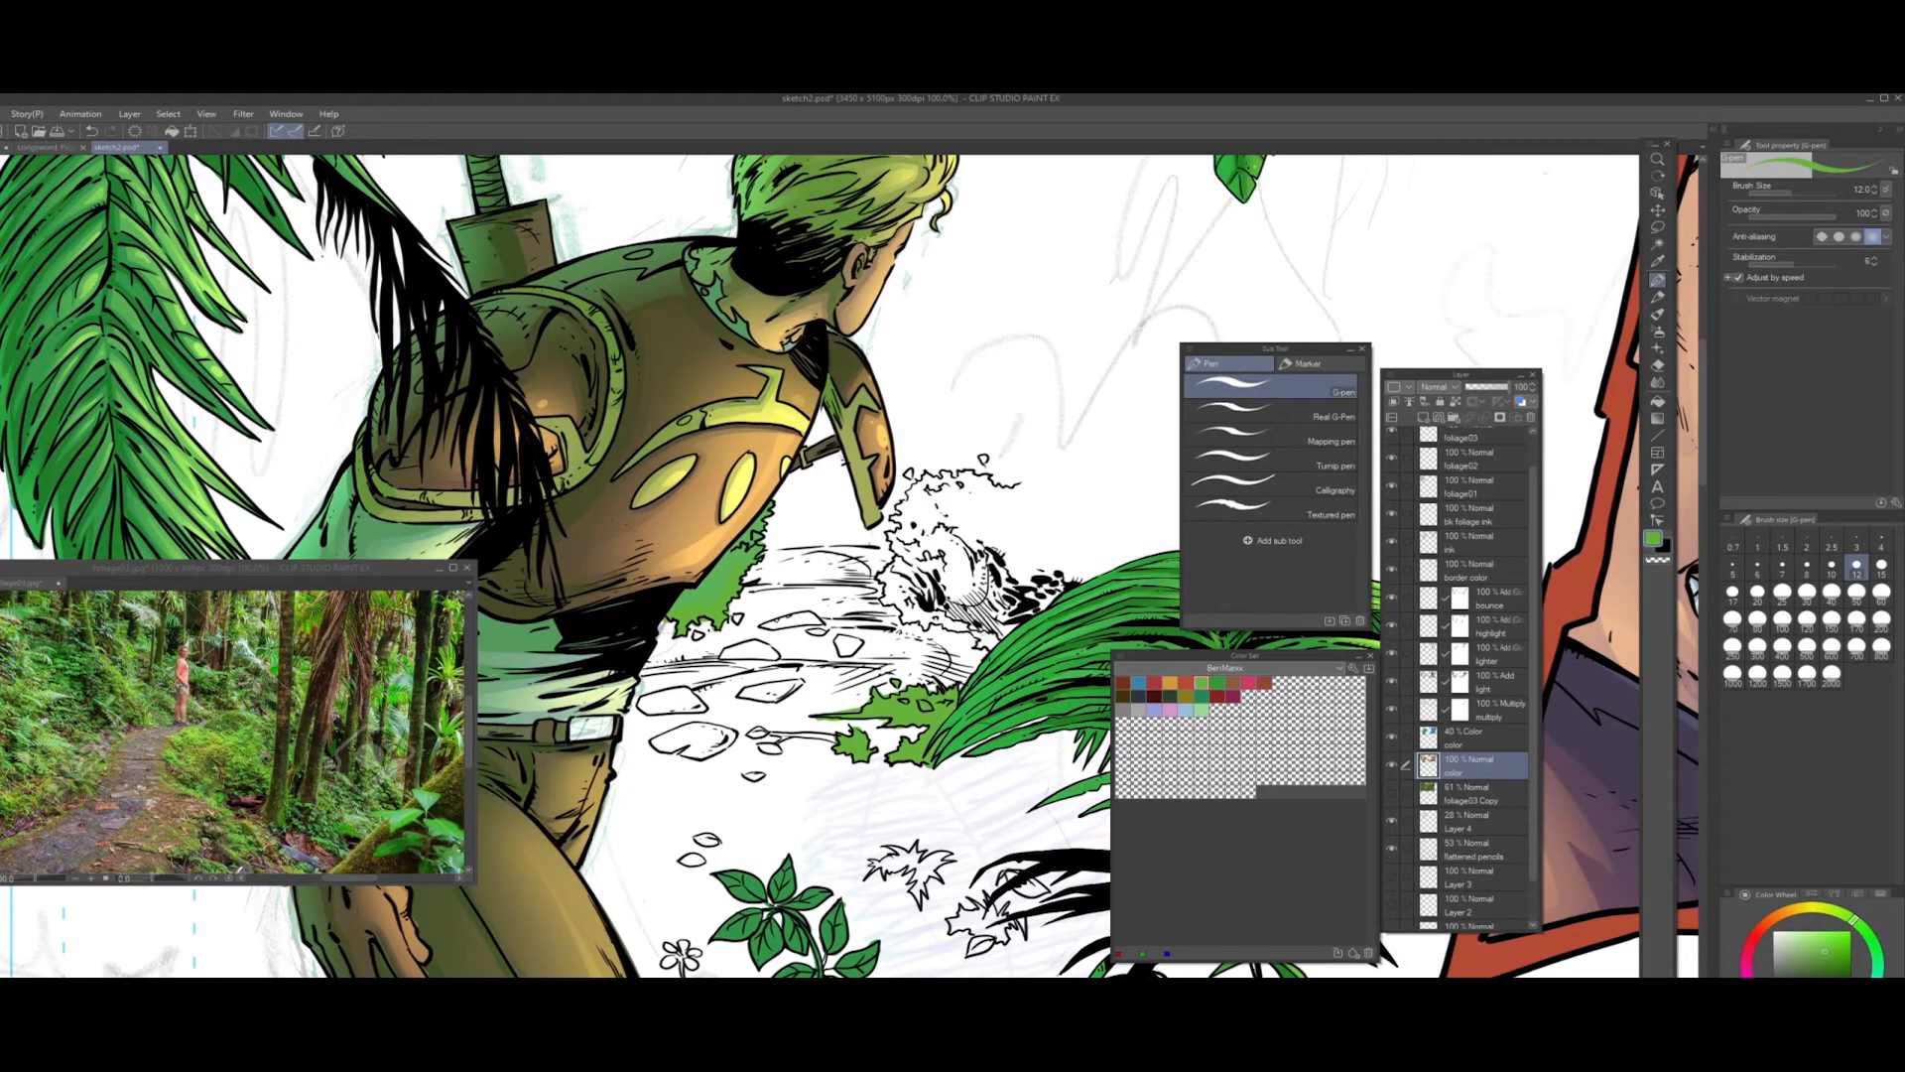
- Mix an earthy brown and fill the path between the low leafy clump and the inked bush with it
click(1264, 682)
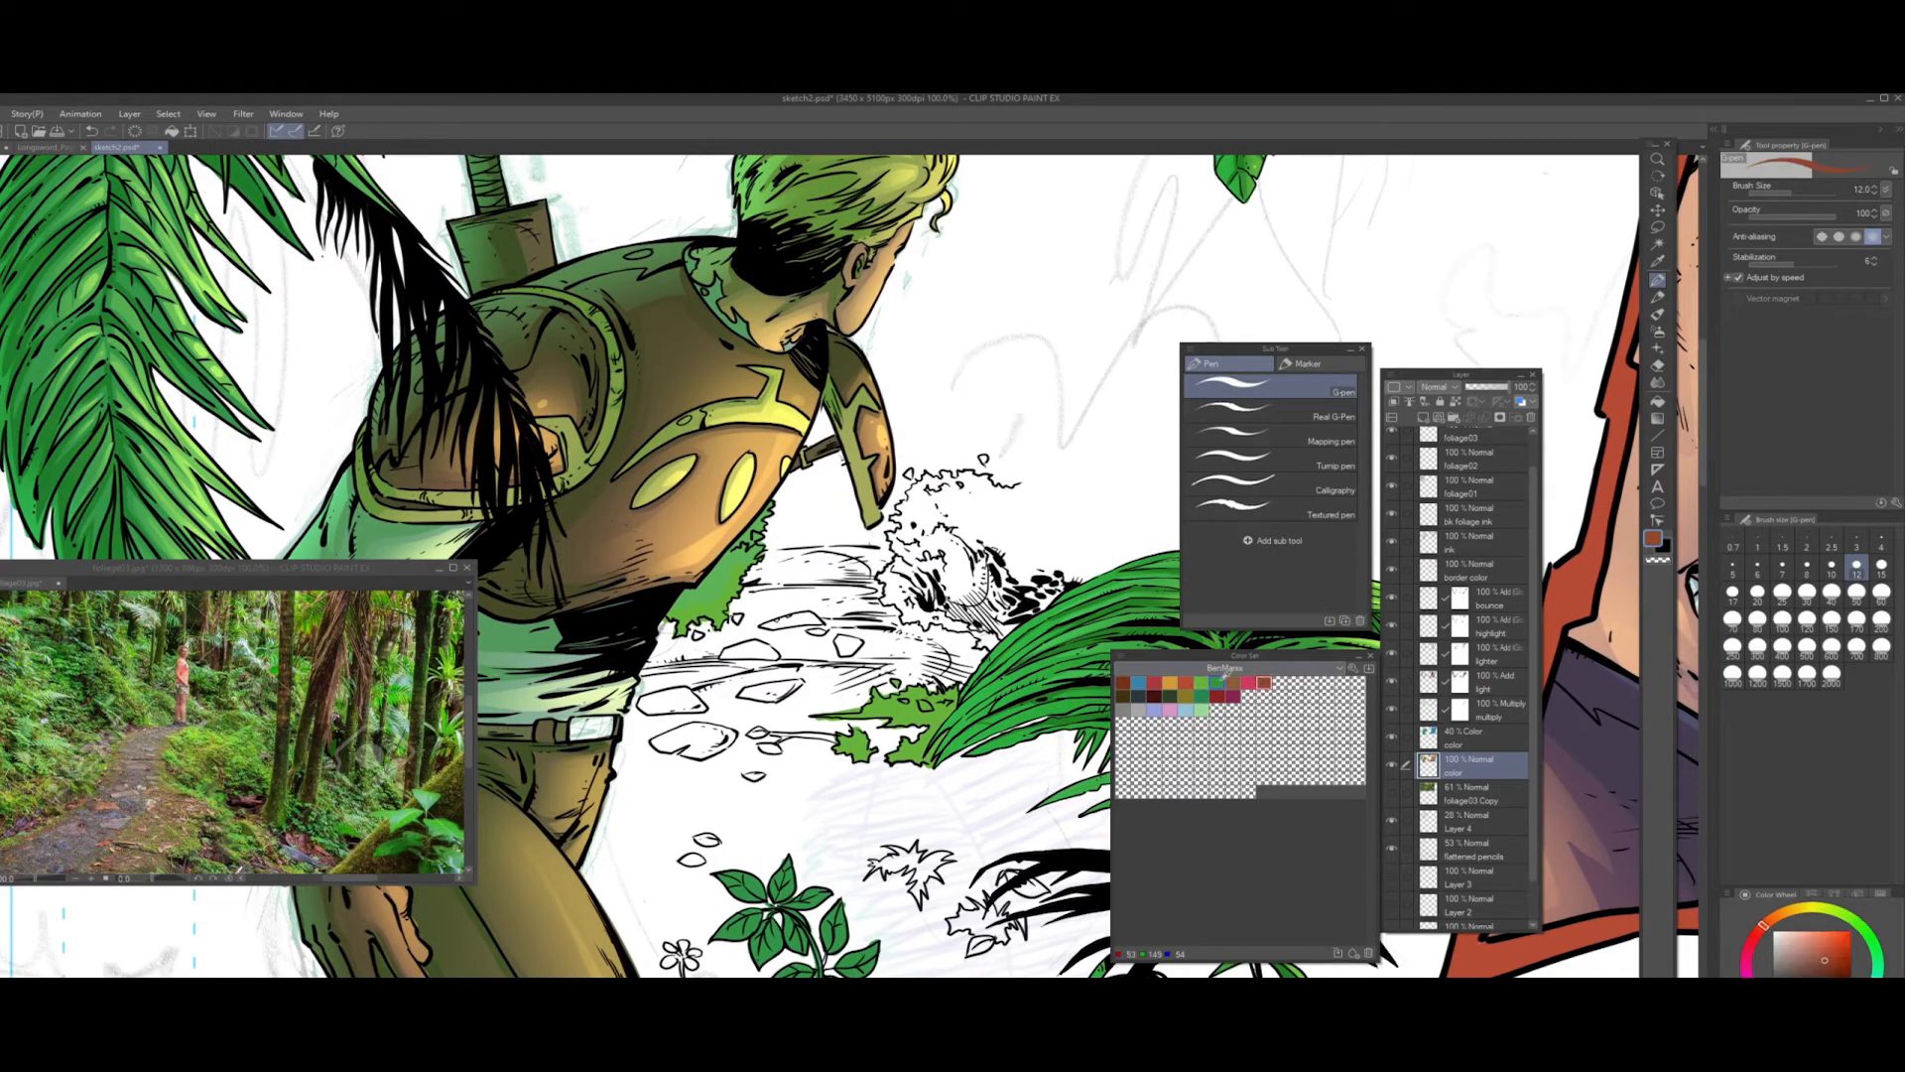
click(1232, 683)
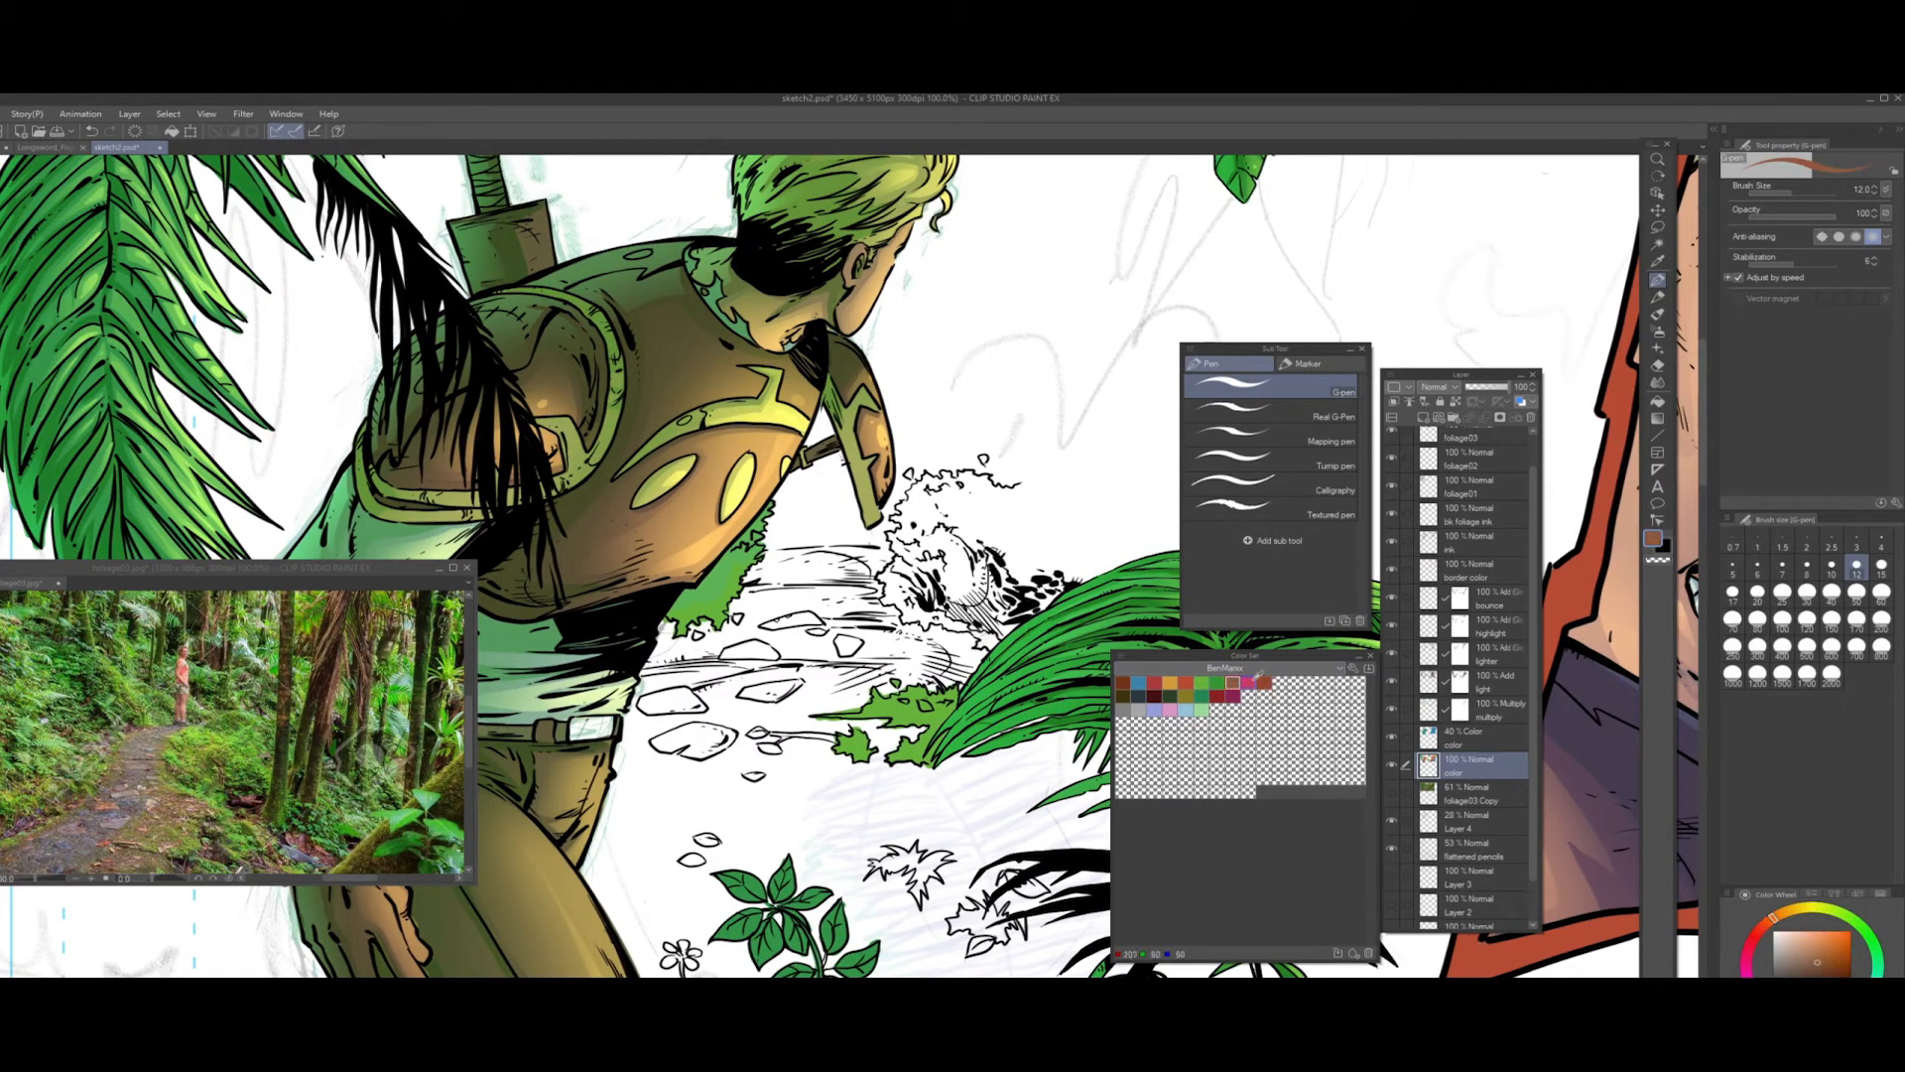
click(1781, 916)
mouse_move(943, 655)
mouse_down()
mouse_move(853, 663)
mouse_move(948, 667)
mouse_move(873, 677)
mouse_up()
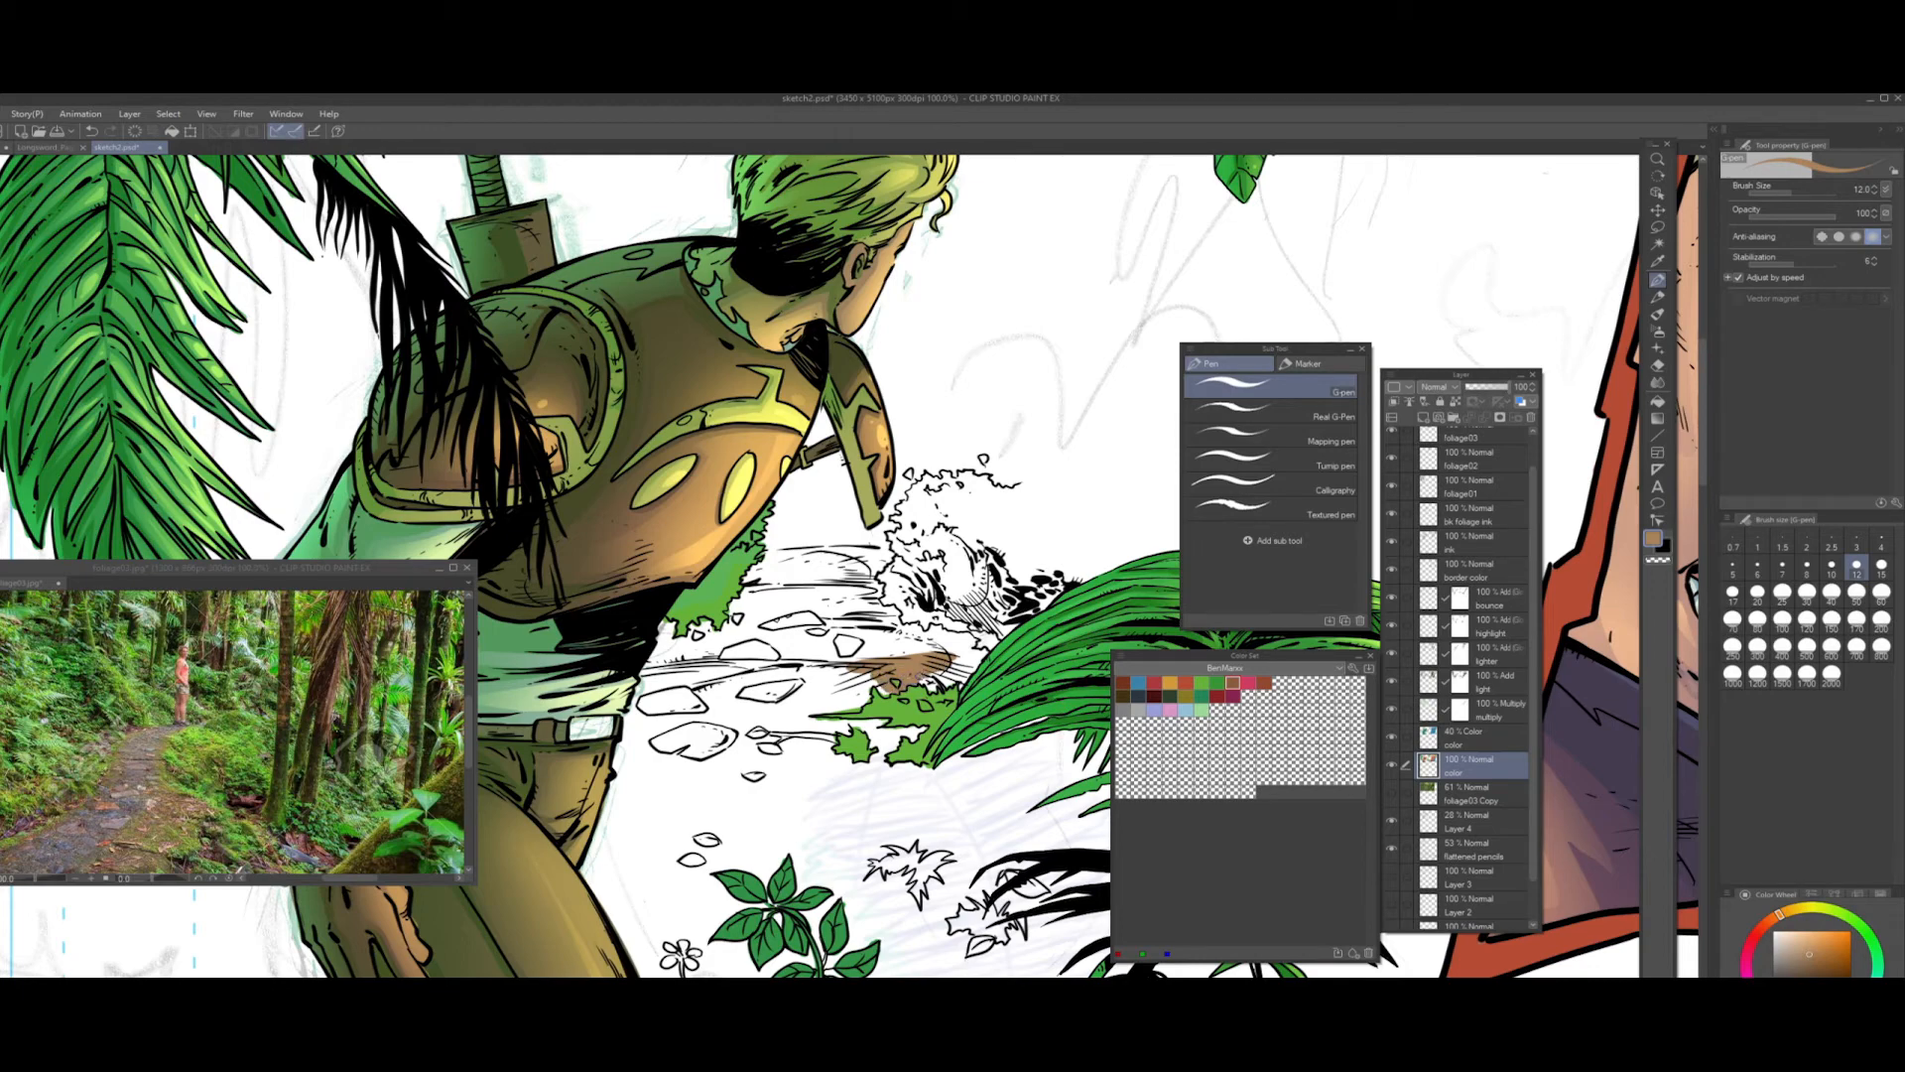
mouse_move(913, 678)
mouse_down()
mouse_move(937, 695)
mouse_move(960, 679)
mouse_up()
mouse_move(985, 657)
mouse_down()
mouse_move(961, 687)
mouse_move(983, 655)
mouse_move(923, 630)
mouse_move(977, 637)
mouse_move(879, 624)
mouse_move(936, 640)
mouse_move(863, 653)
mouse_move(967, 655)
mouse_move(938, 683)
mouse_move(973, 666)
mouse_up()
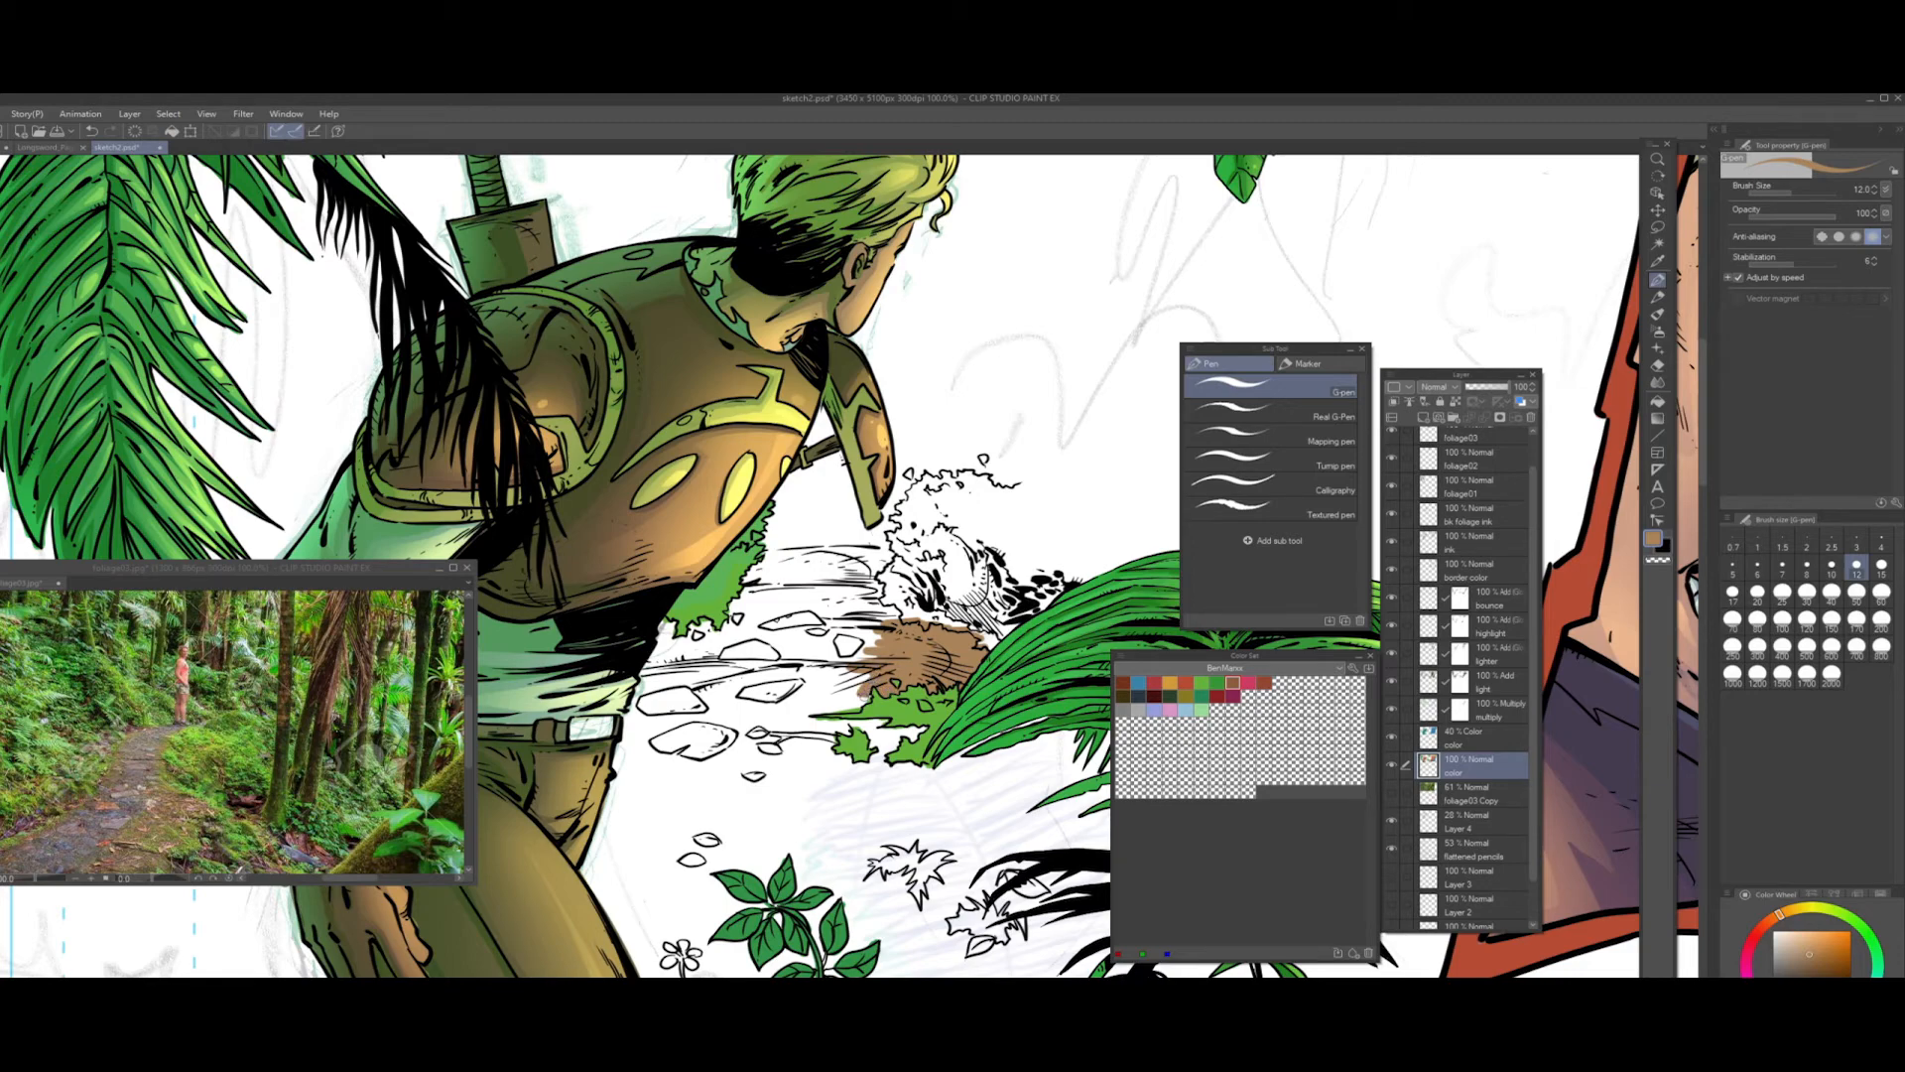
- Fill the middle and far stretches of the path with flat brown, leaving the stones white
mouse_move(862, 705)
mouse_down()
mouse_move(784, 715)
mouse_move(843, 694)
mouse_move(770, 696)
mouse_move(831, 672)
mouse_move(856, 707)
mouse_up()
mouse_move(895, 643)
mouse_down()
mouse_move(855, 657)
mouse_move(883, 637)
mouse_move(833, 632)
mouse_move(844, 665)
mouse_move(725, 687)
mouse_move(774, 663)
mouse_move(703, 660)
mouse_move(824, 665)
mouse_move(784, 651)
mouse_move(828, 625)
mouse_move(754, 635)
mouse_move(774, 655)
mouse_move(864, 622)
mouse_move(878, 635)
mouse_move(843, 615)
mouse_move(905, 608)
mouse_move(868, 610)
mouse_move(891, 594)
mouse_move(843, 582)
mouse_move(898, 560)
mouse_move(770, 558)
mouse_move(834, 576)
mouse_move(752, 617)
mouse_move(842, 598)
mouse_move(822, 621)
mouse_up()
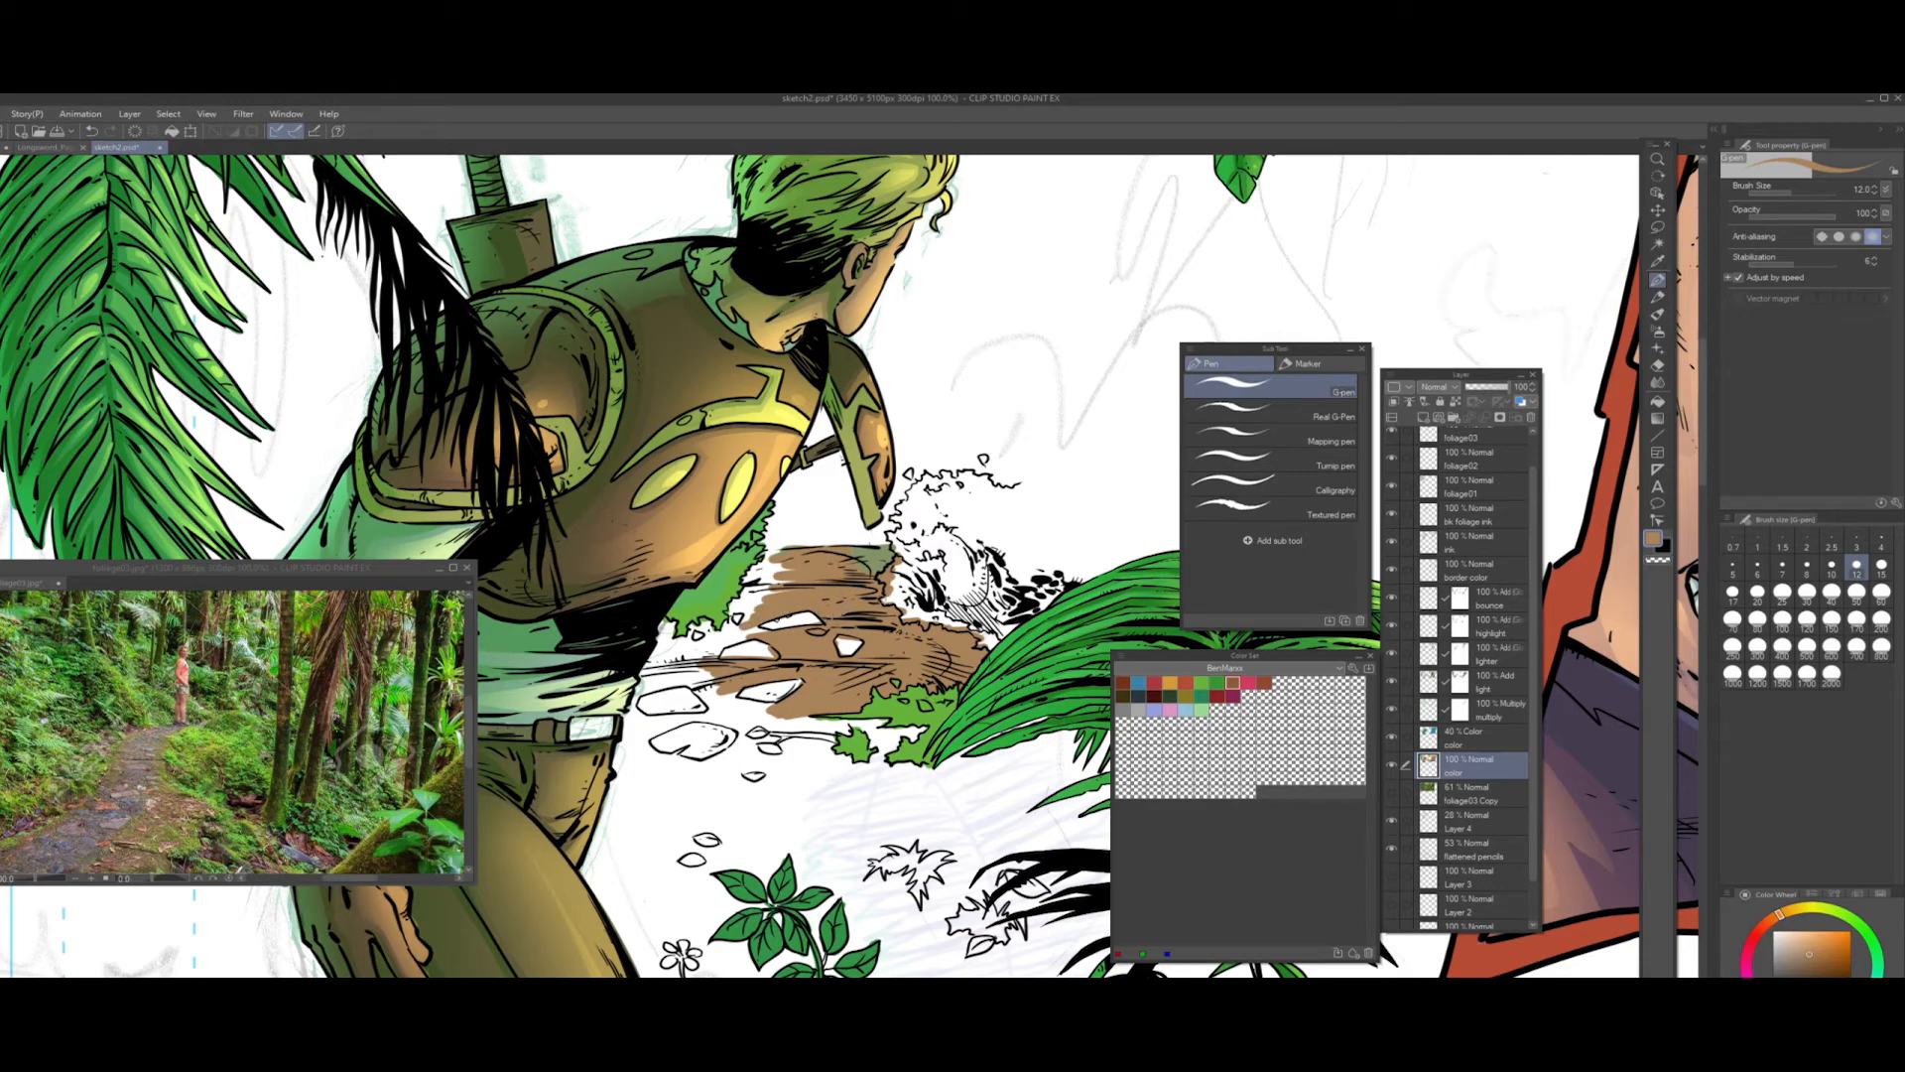
drag(784, 585, 772, 546)
drag(770, 555, 732, 631)
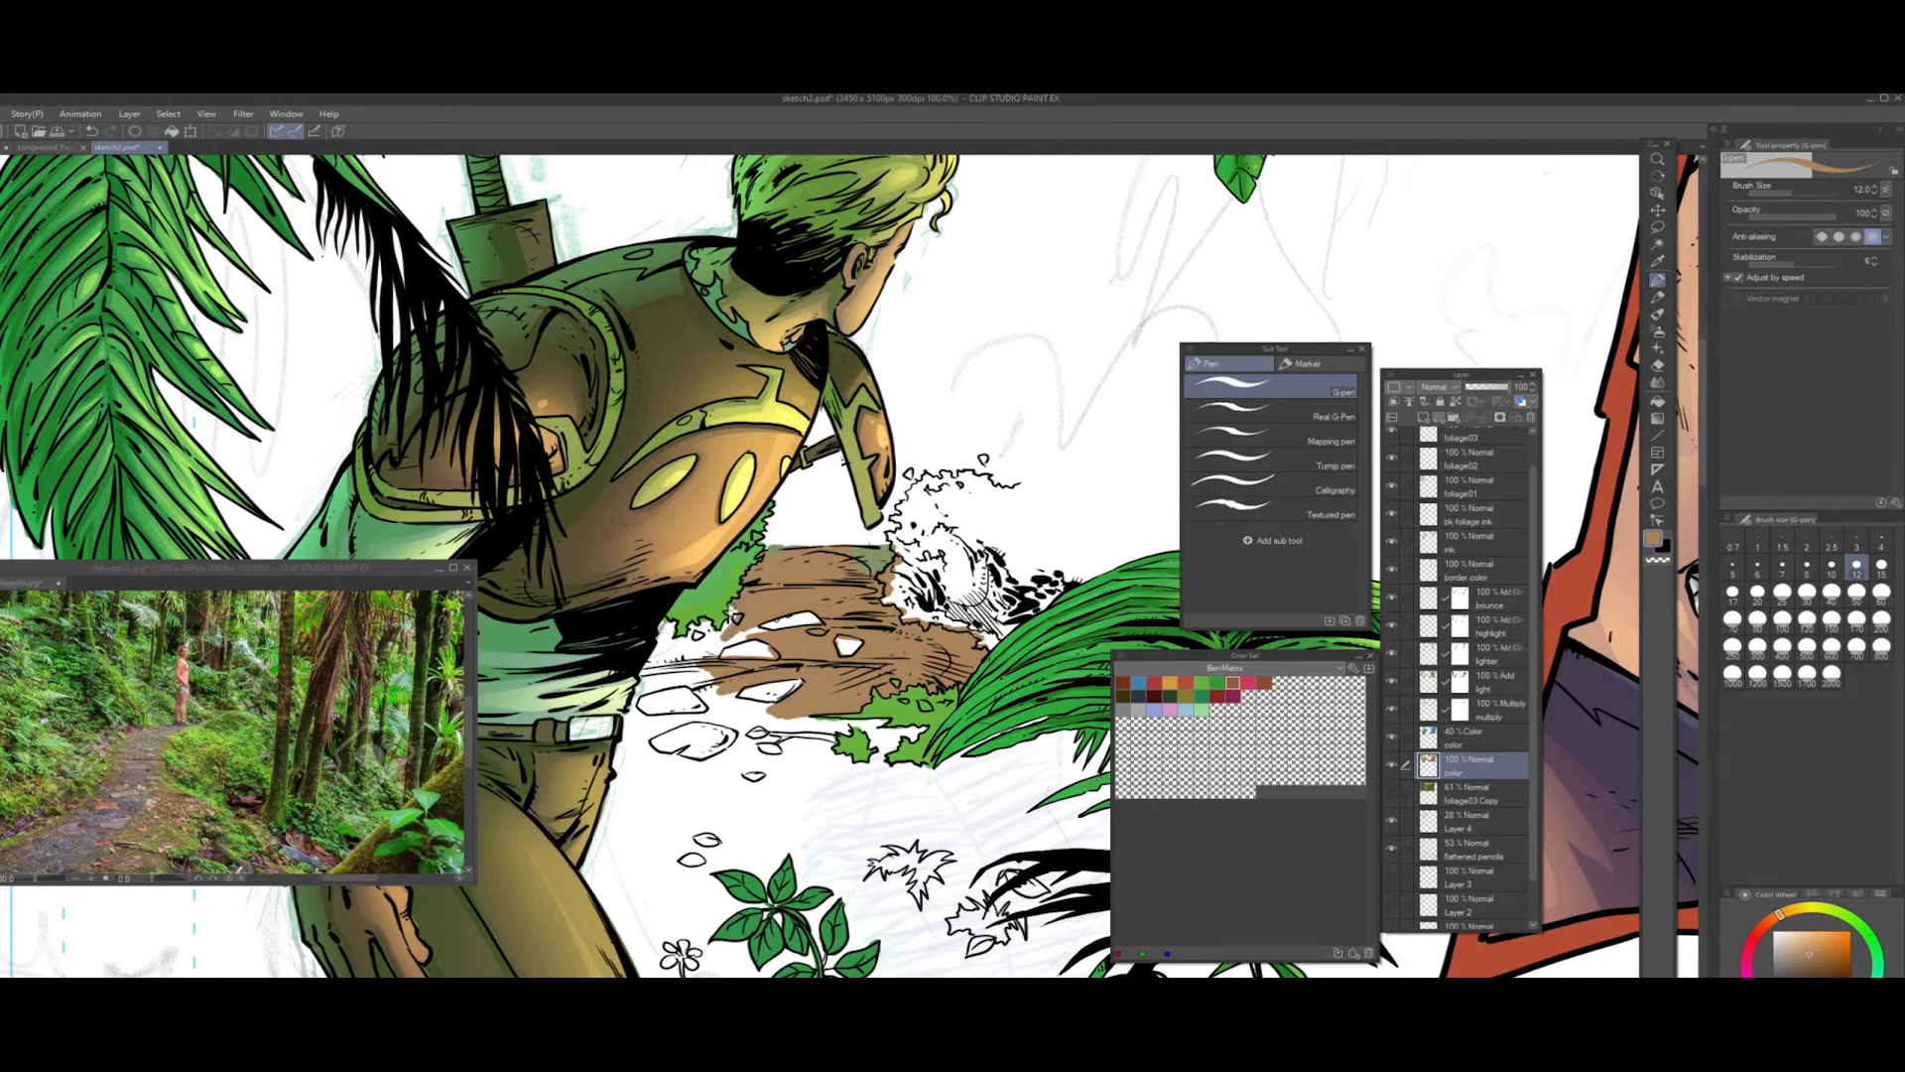
- Extend the flat brown along the path's near edge beside the figure's waist, working around the larger stones
mouse_move(732, 616)
mouse_down()
mouse_move(704, 655)
mouse_move(759, 633)
mouse_move(709, 645)
mouse_move(693, 625)
mouse_move(674, 658)
mouse_move(693, 665)
mouse_move(644, 693)
mouse_move(678, 640)
mouse_up()
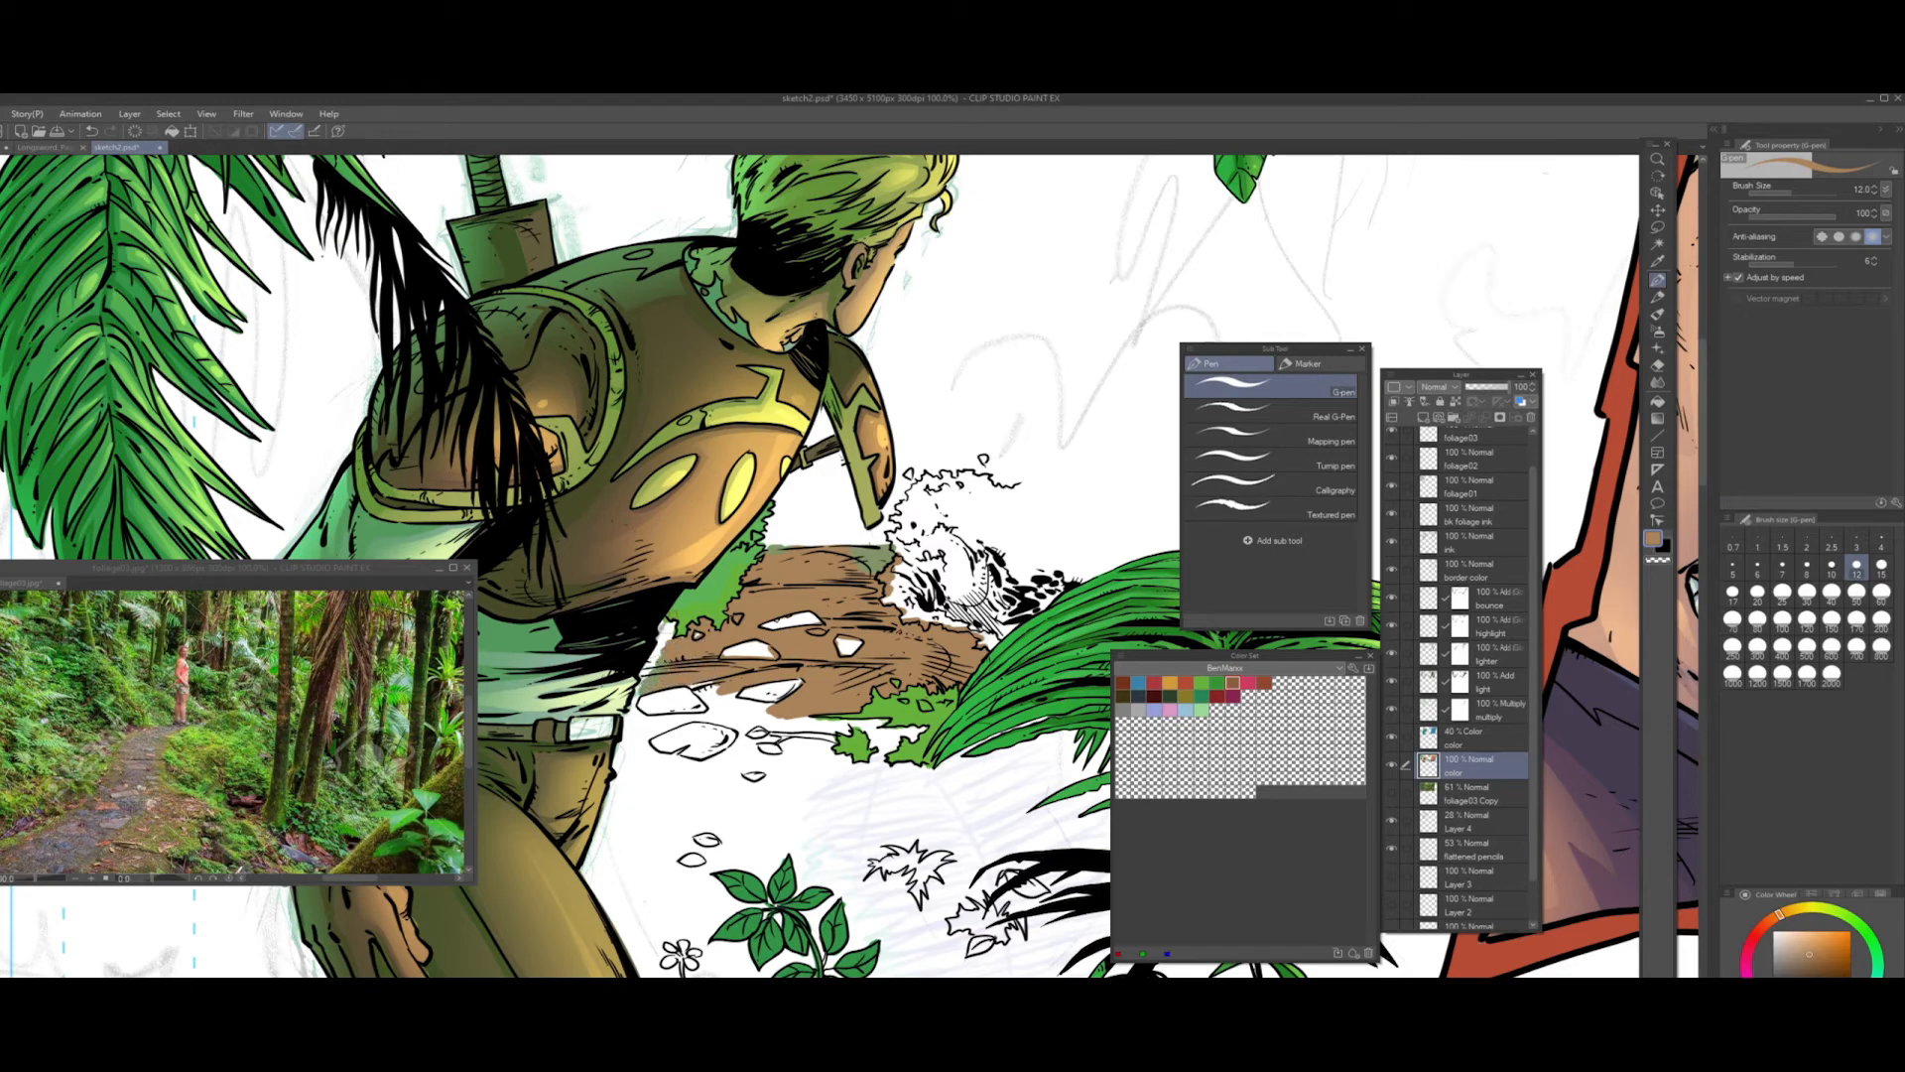
mouse_move(679, 640)
mouse_down()
mouse_move(668, 624)
mouse_move(647, 673)
mouse_move(658, 657)
mouse_up()
mouse_move(701, 677)
mouse_down()
mouse_move(713, 706)
mouse_move(635, 736)
mouse_move(707, 712)
mouse_move(766, 725)
mouse_move(739, 706)
mouse_move(759, 731)
mouse_move(779, 708)
mouse_up()
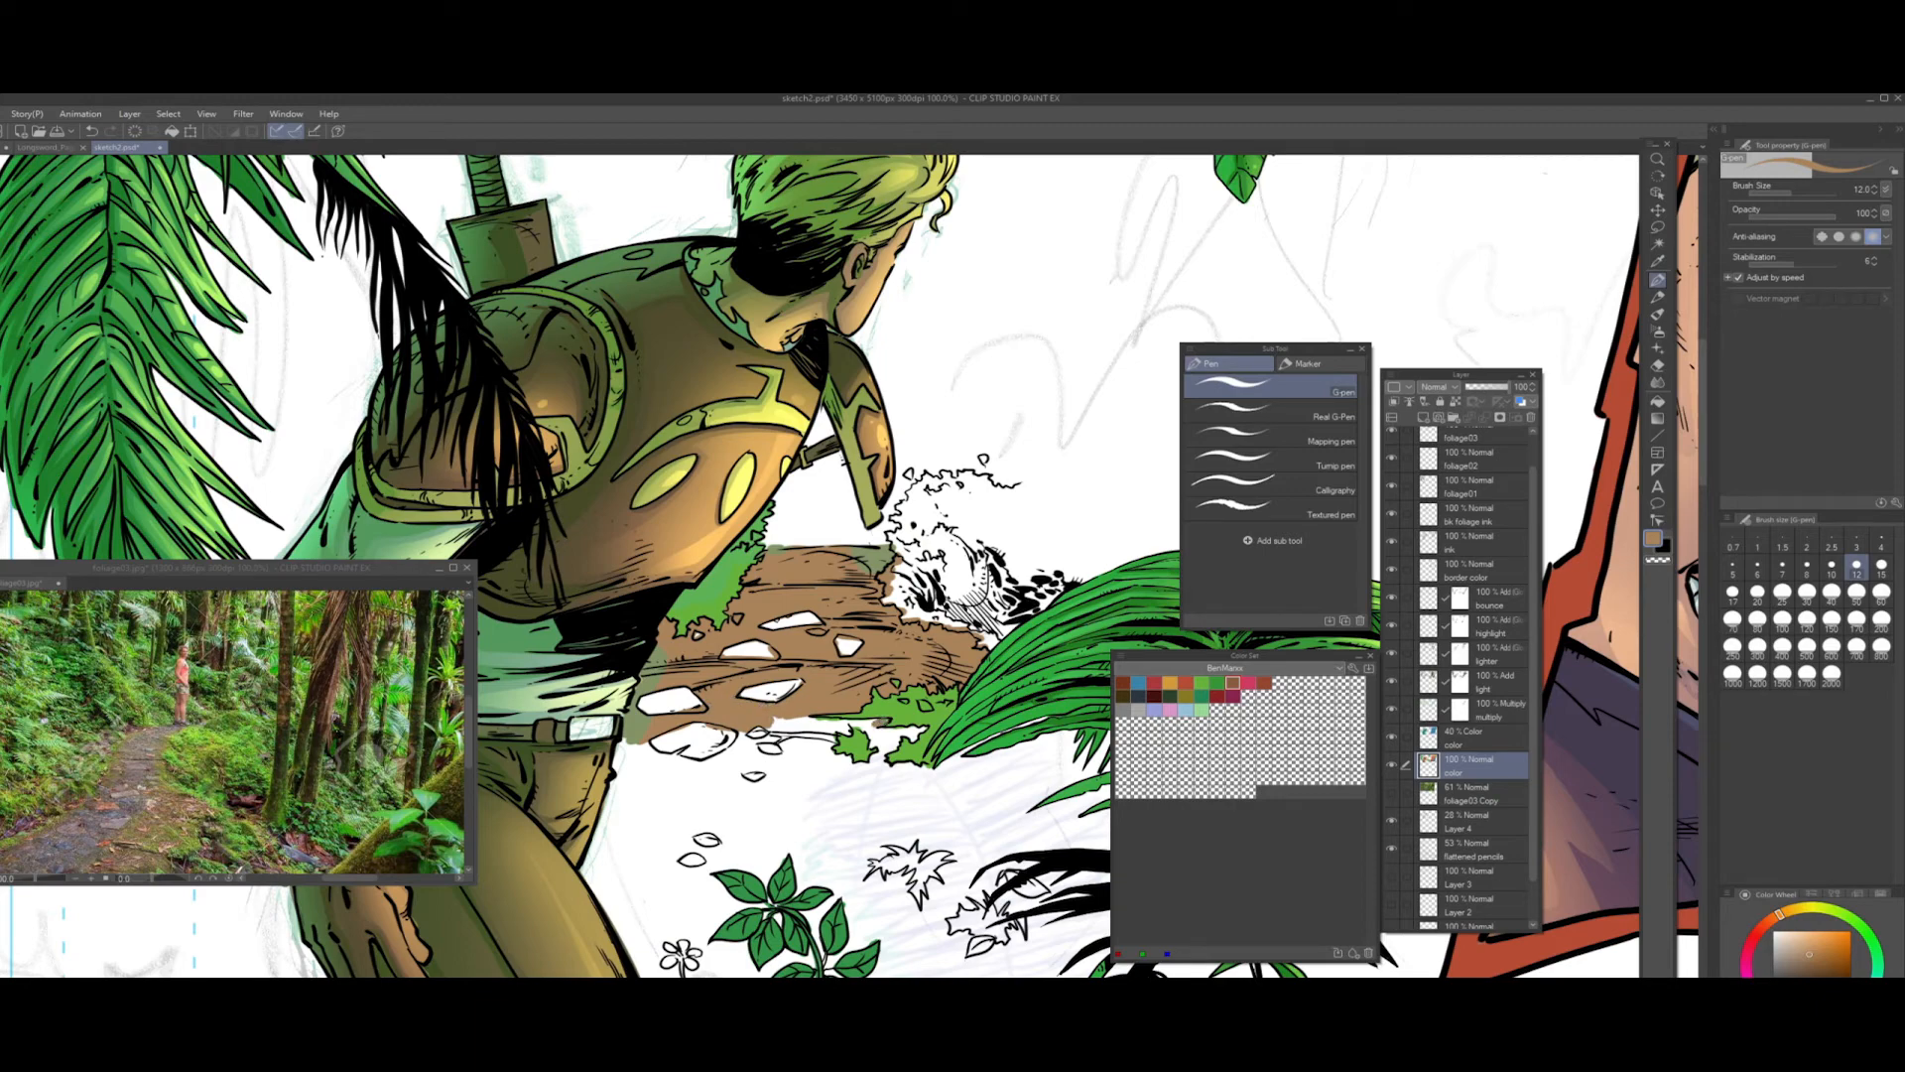
- Fill the ground around and below the low leafy clump with brown, sampling the clump and path colours to clean up their edges
mouse_move(876, 724)
mouse_down()
mouse_move(768, 721)
mouse_move(842, 730)
mouse_up()
mouse_move(859, 727)
mouse_down()
mouse_move(891, 754)
mouse_move(931, 724)
mouse_up()
alt+click(926, 708)
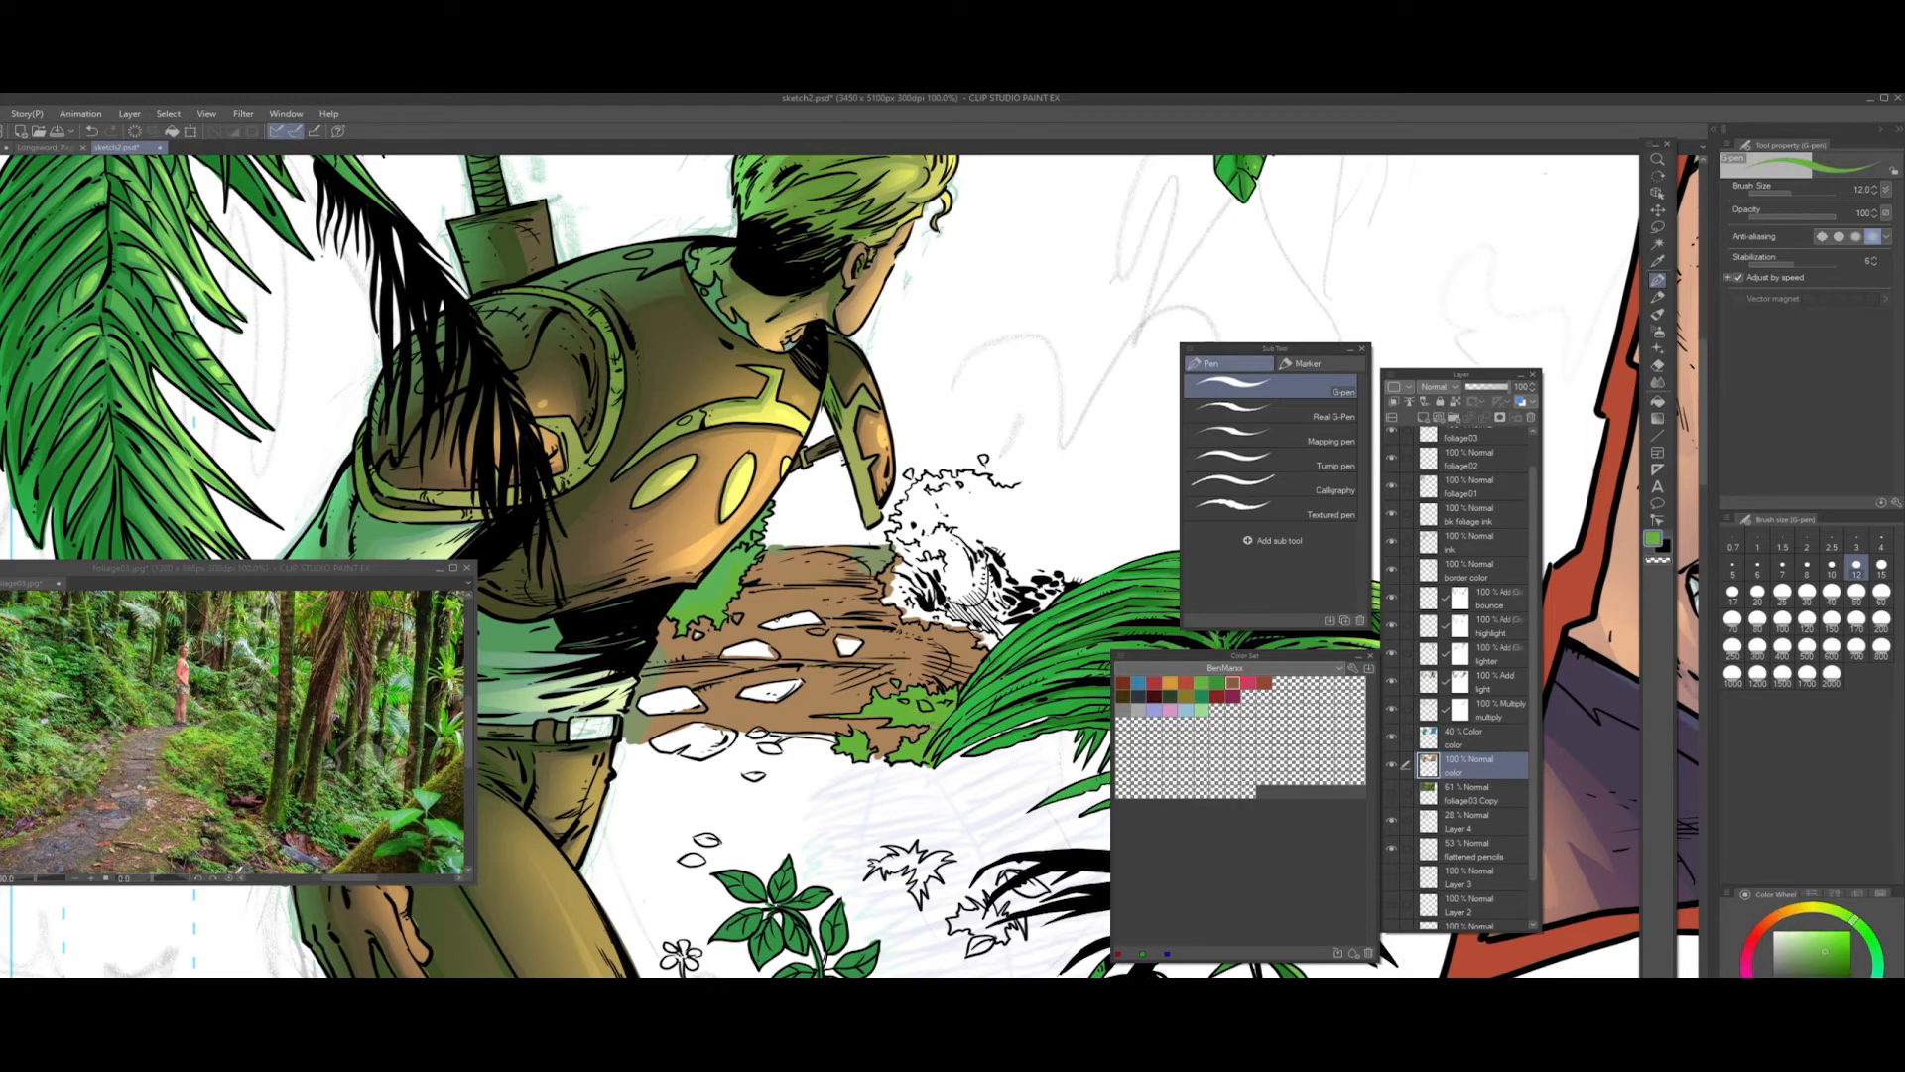
alt+click(918, 728)
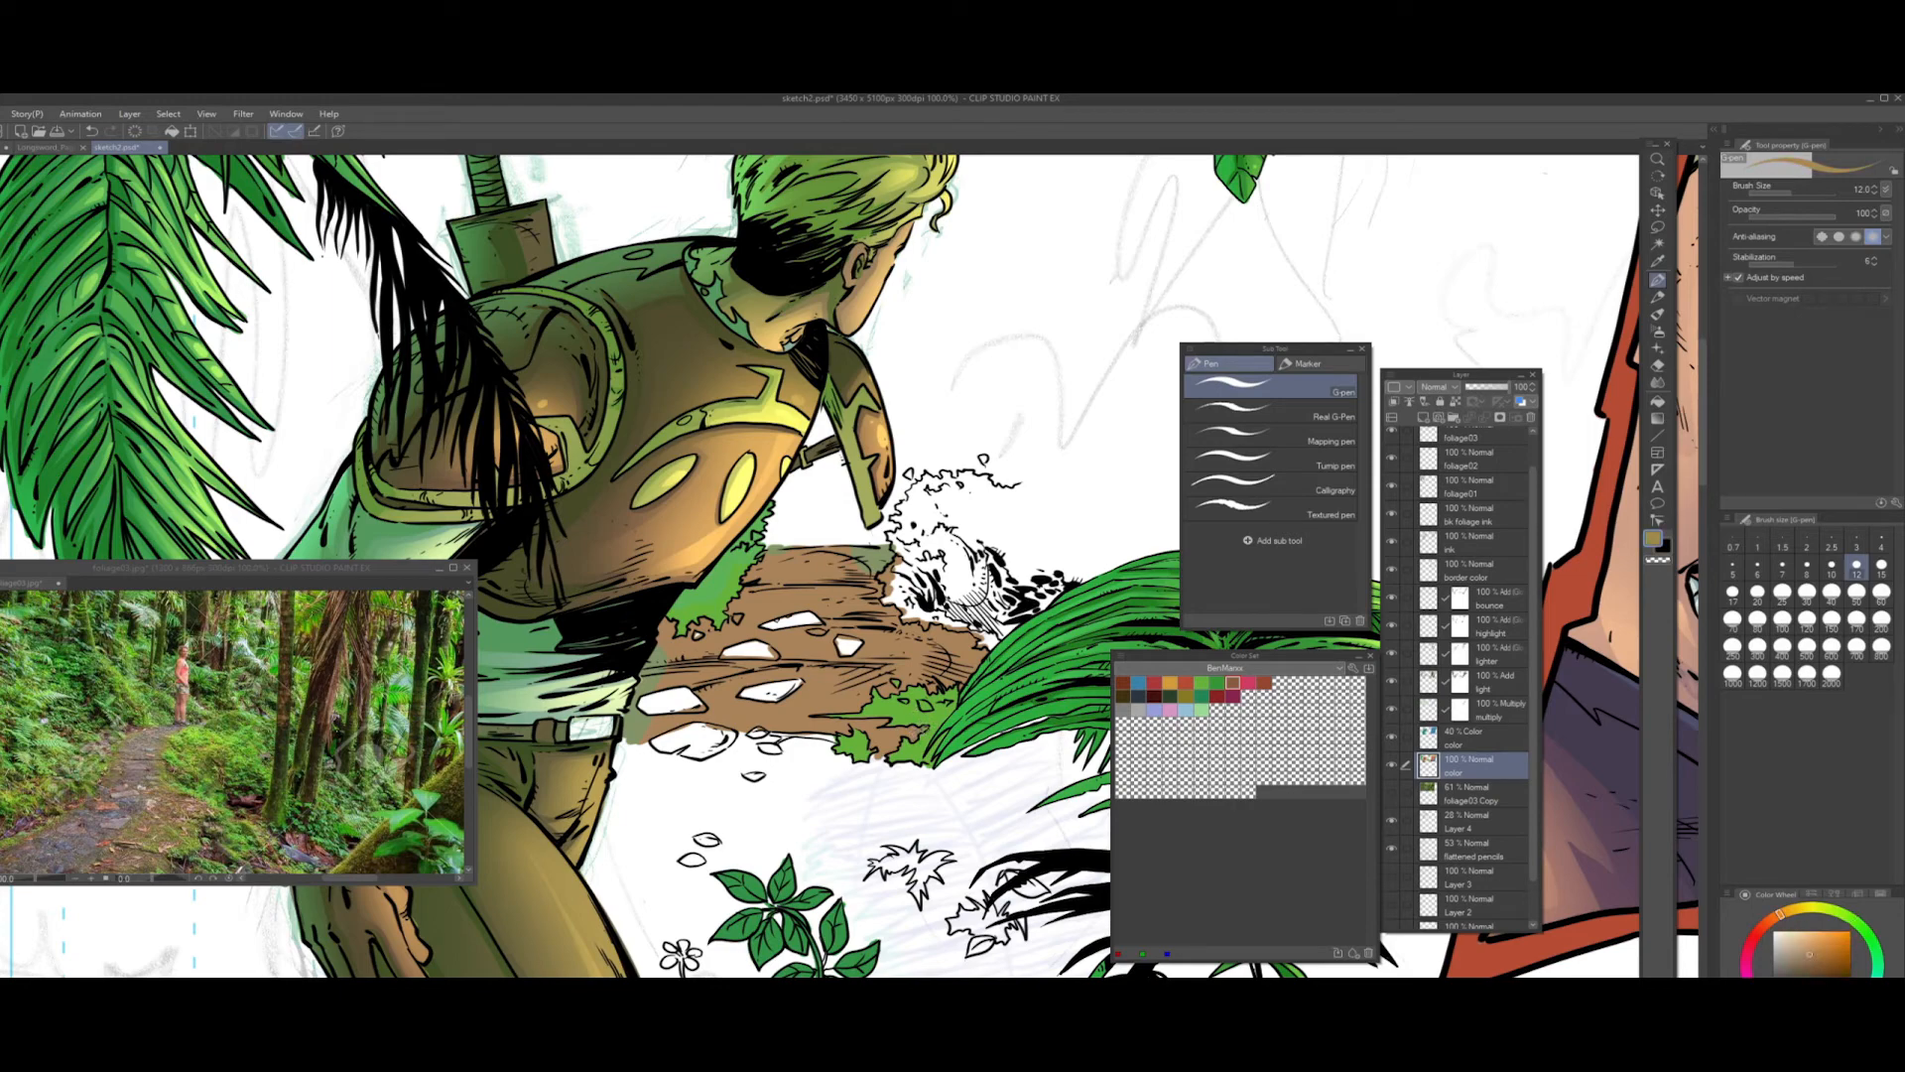
drag(922, 706, 913, 708)
alt+click(898, 704)
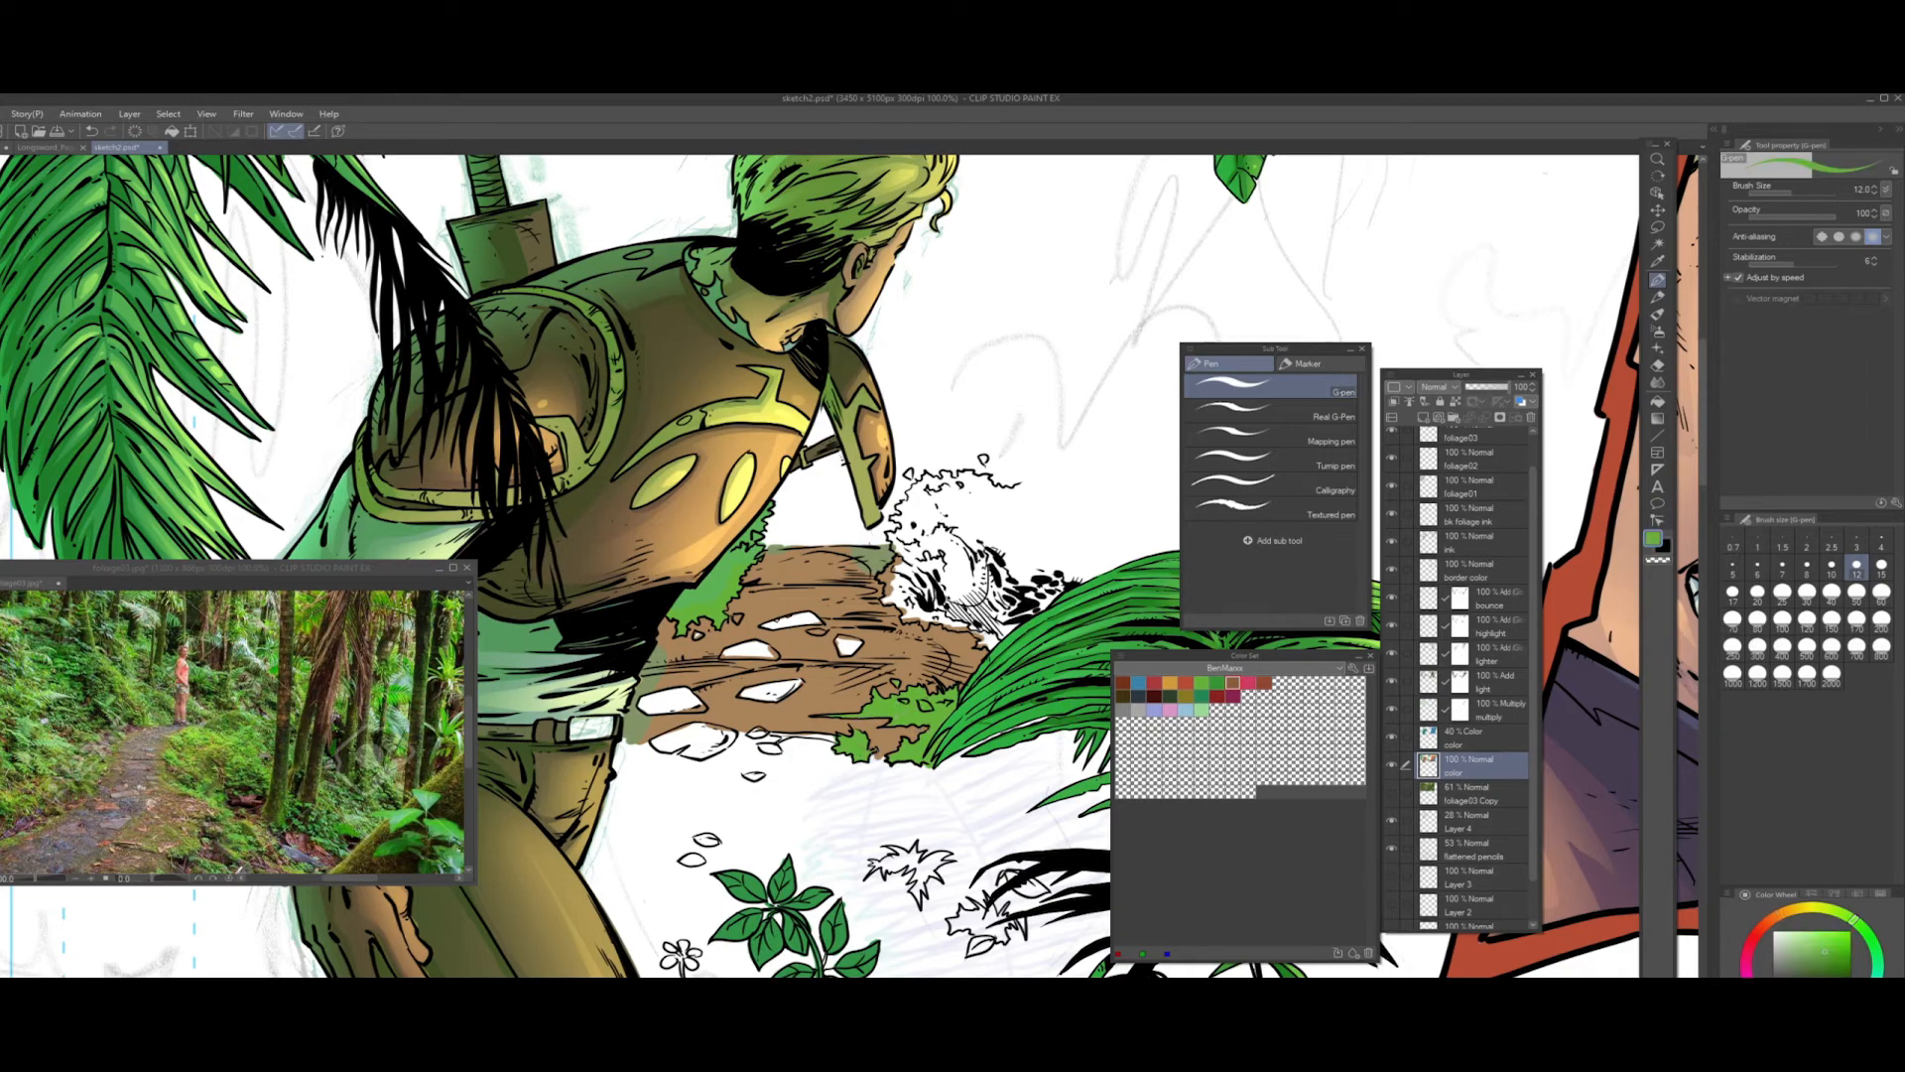
alt+click(895, 737)
drag(874, 757, 882, 761)
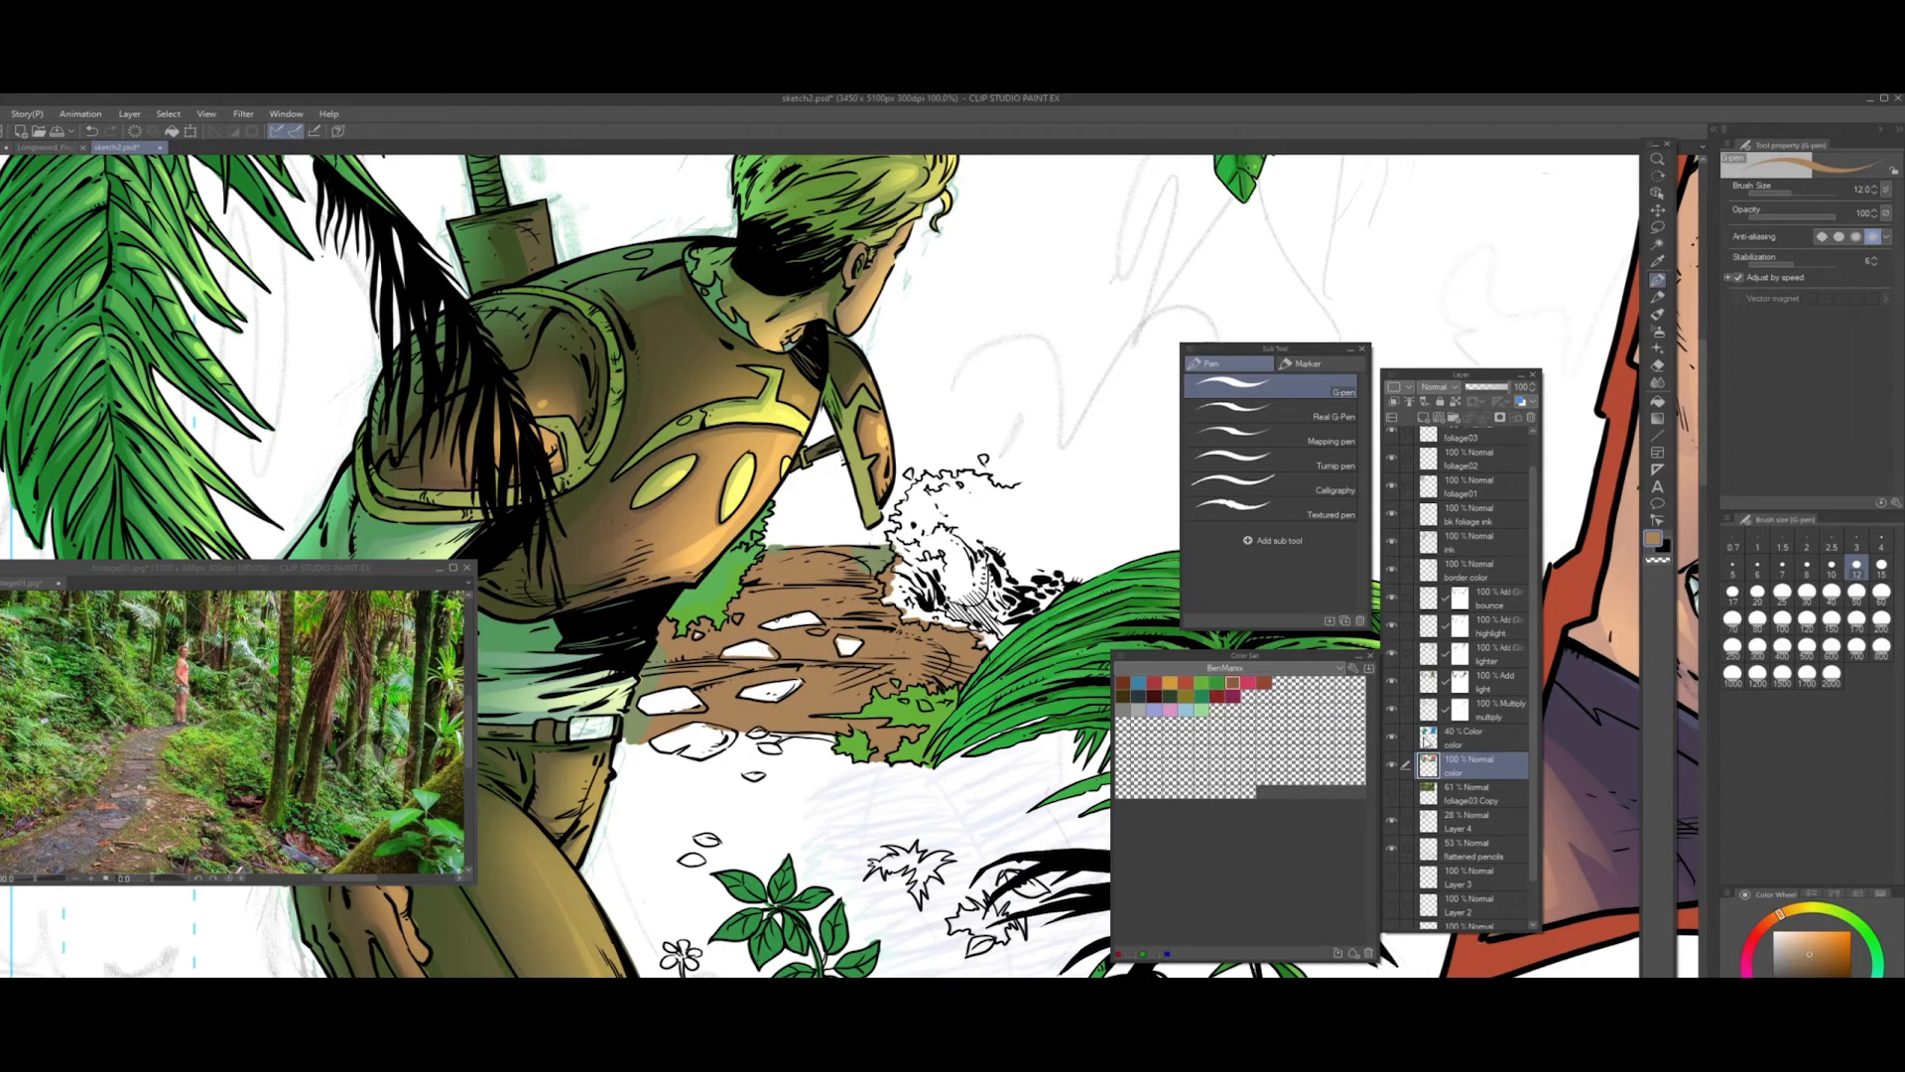
- Compare the artwork with the 40% Color layer hidden and shown, both close up and across the whole top panel
click(1429, 739)
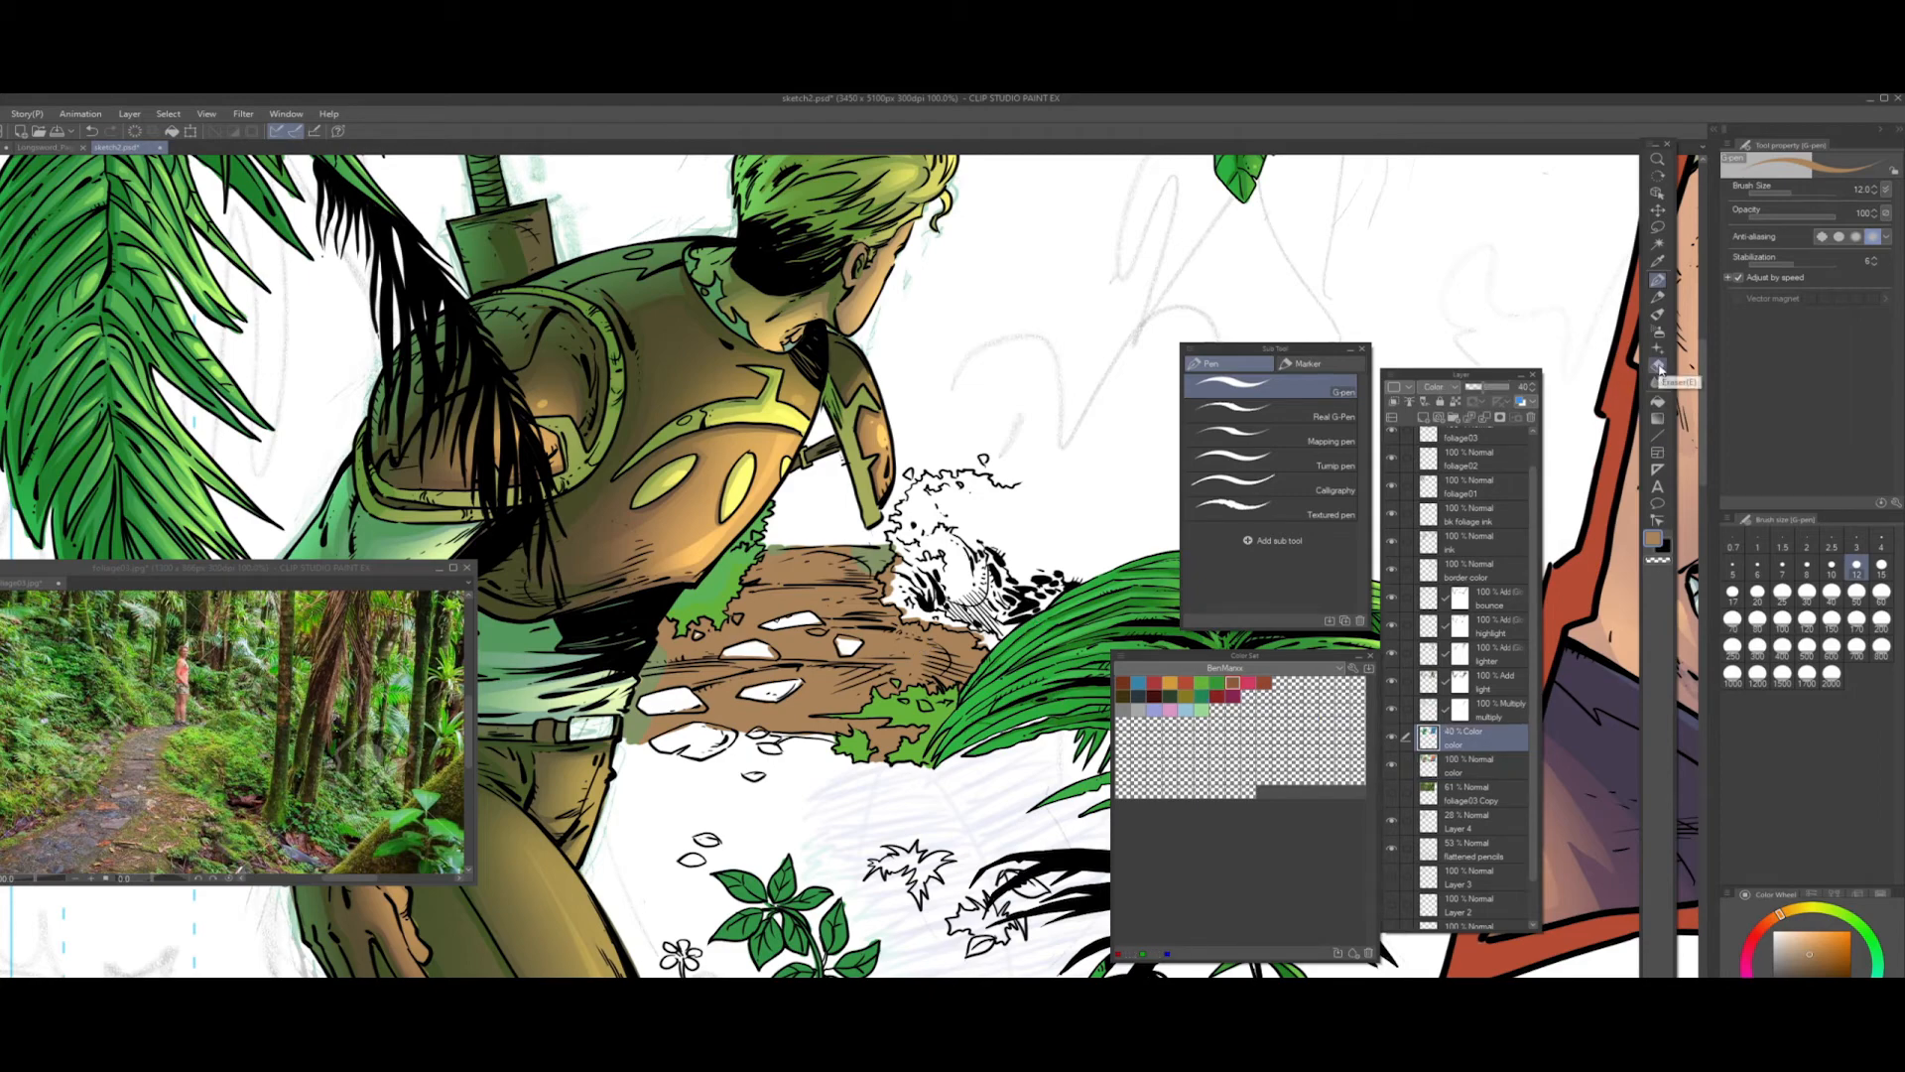
click(1658, 367)
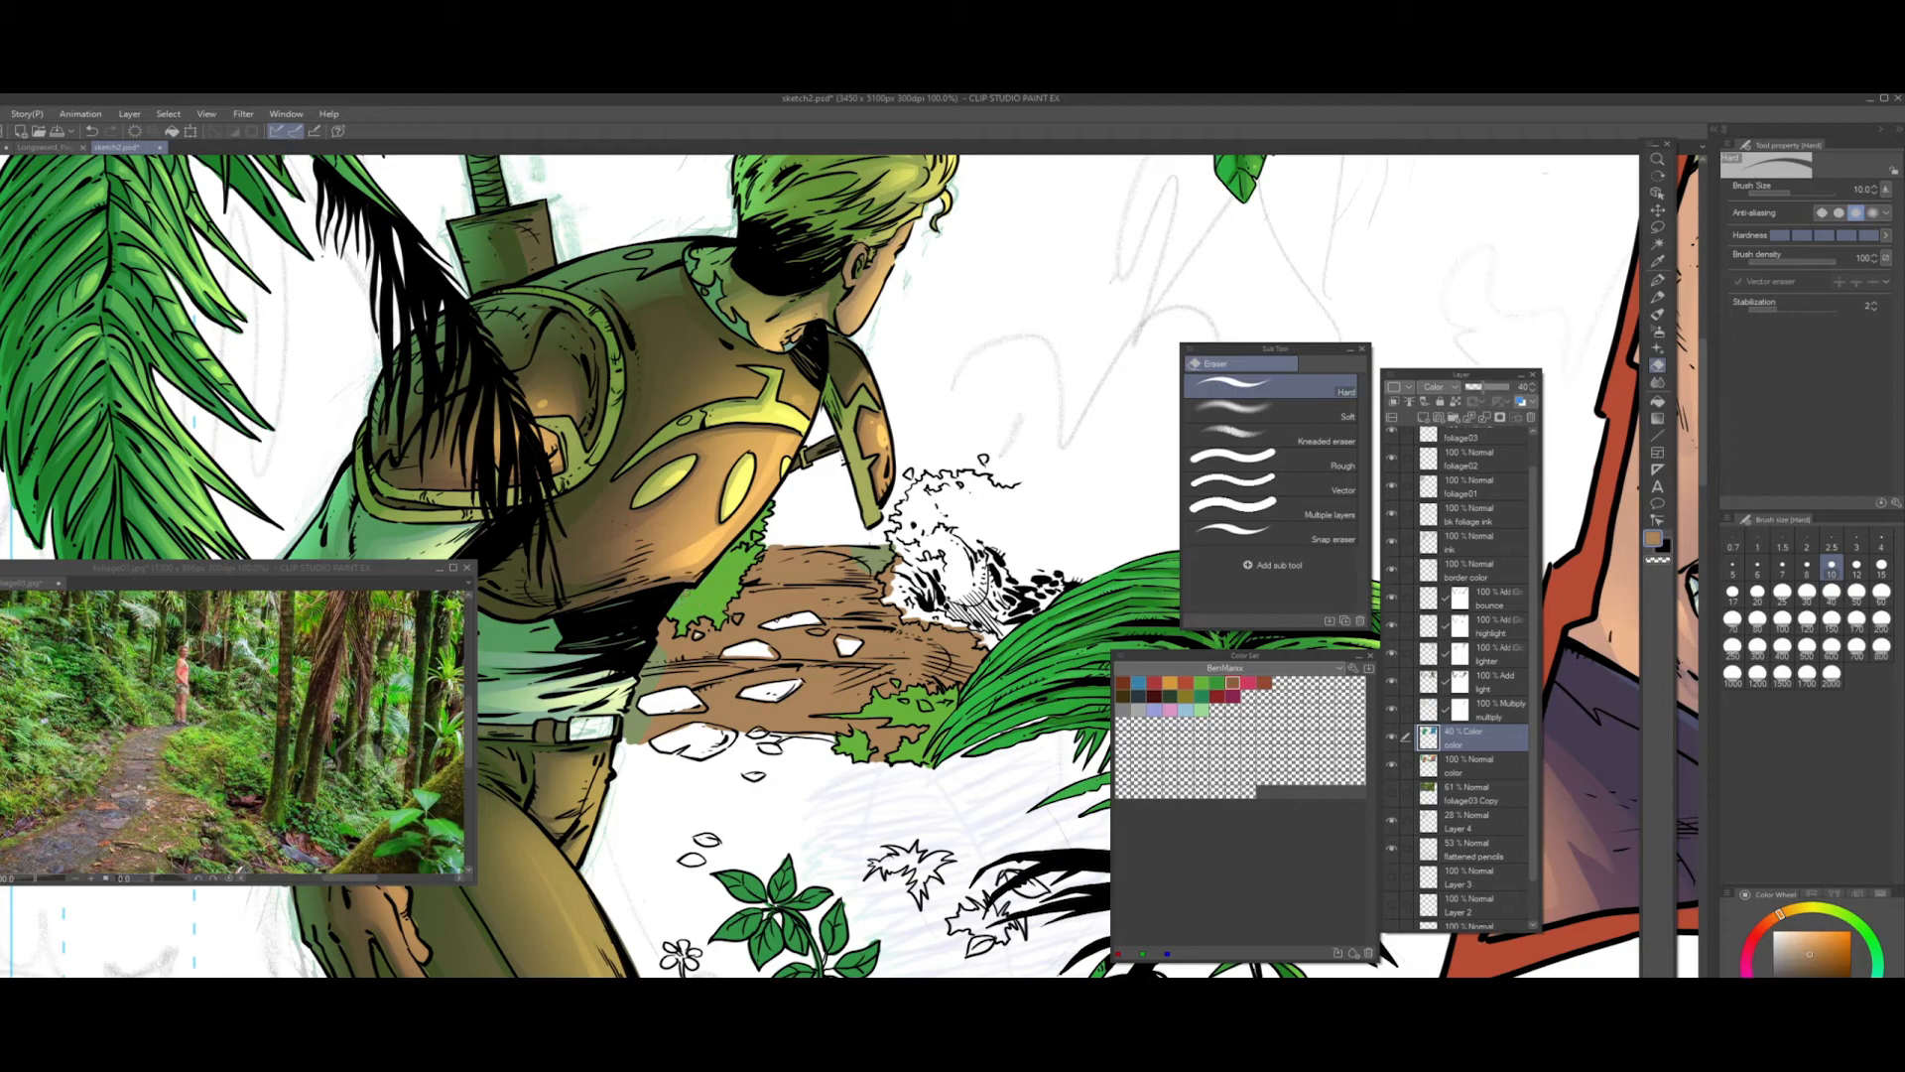
click(1392, 738)
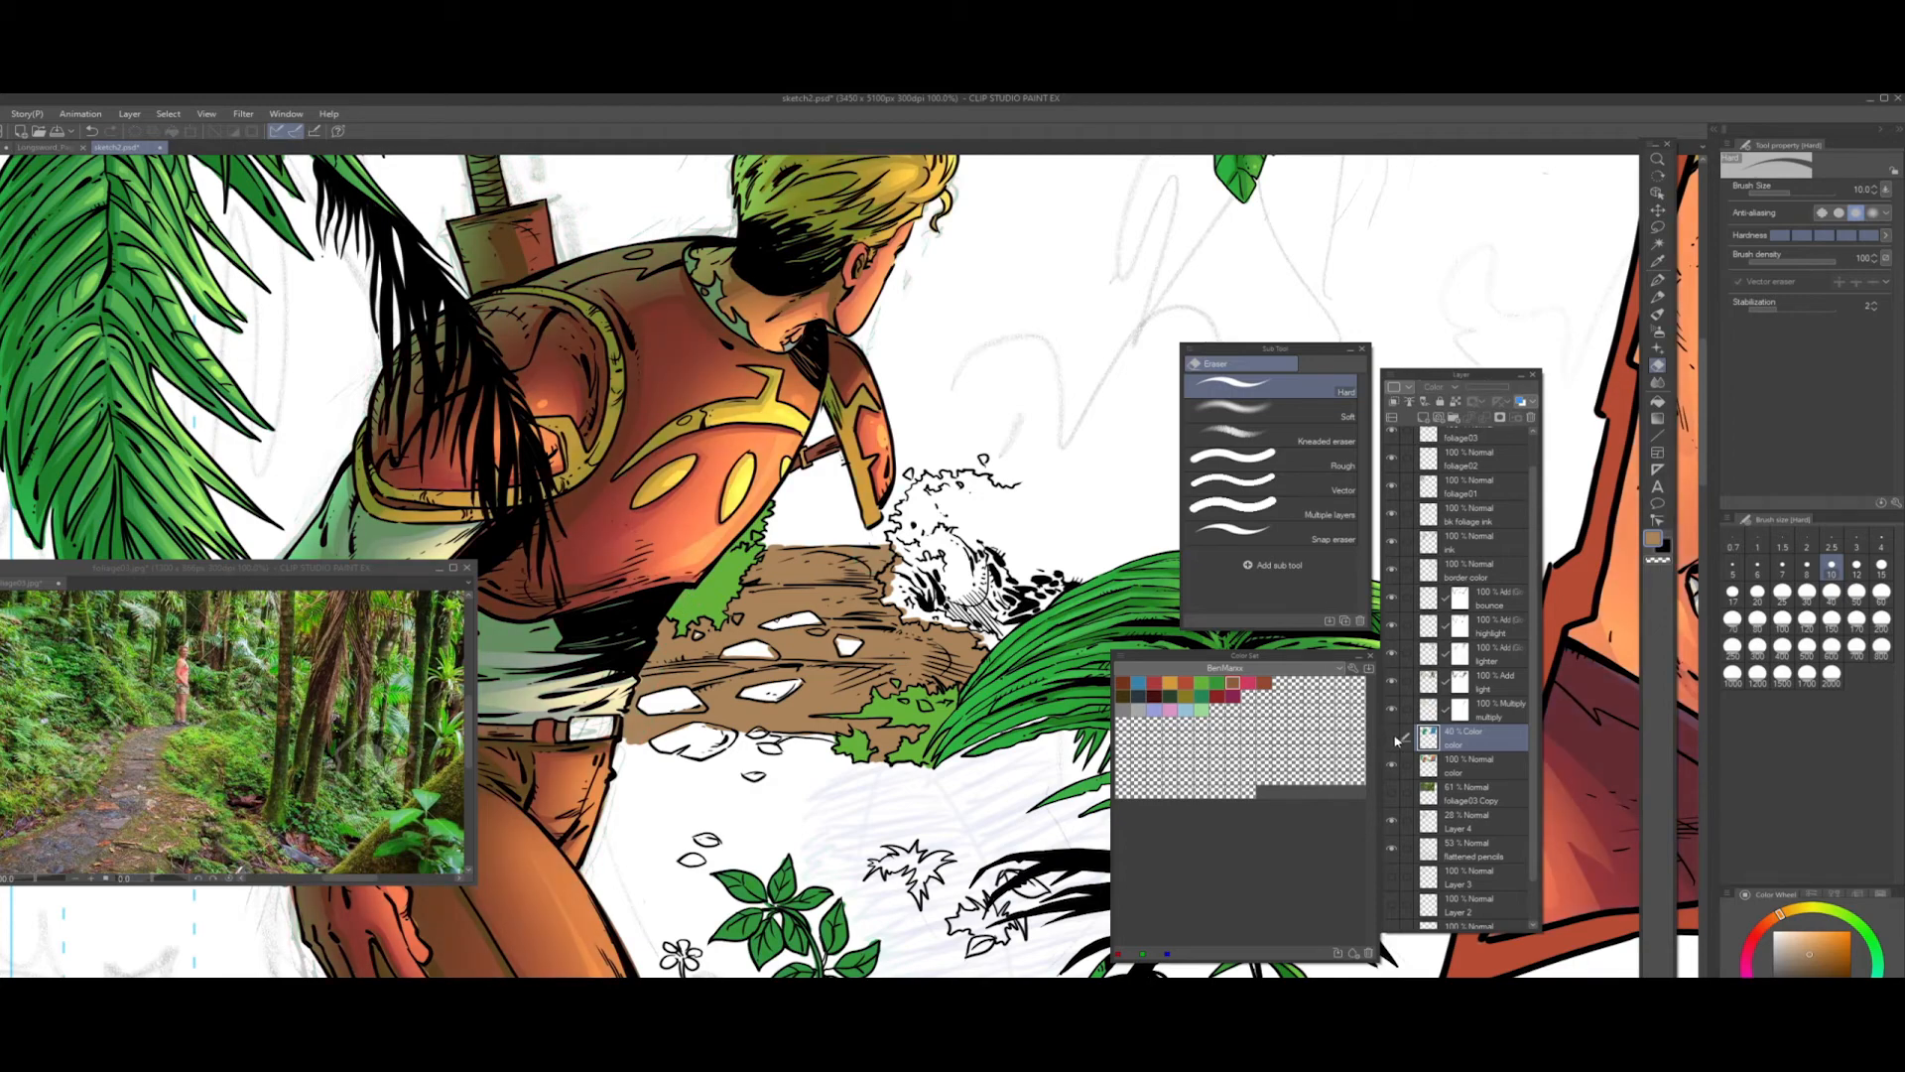
click(1392, 738)
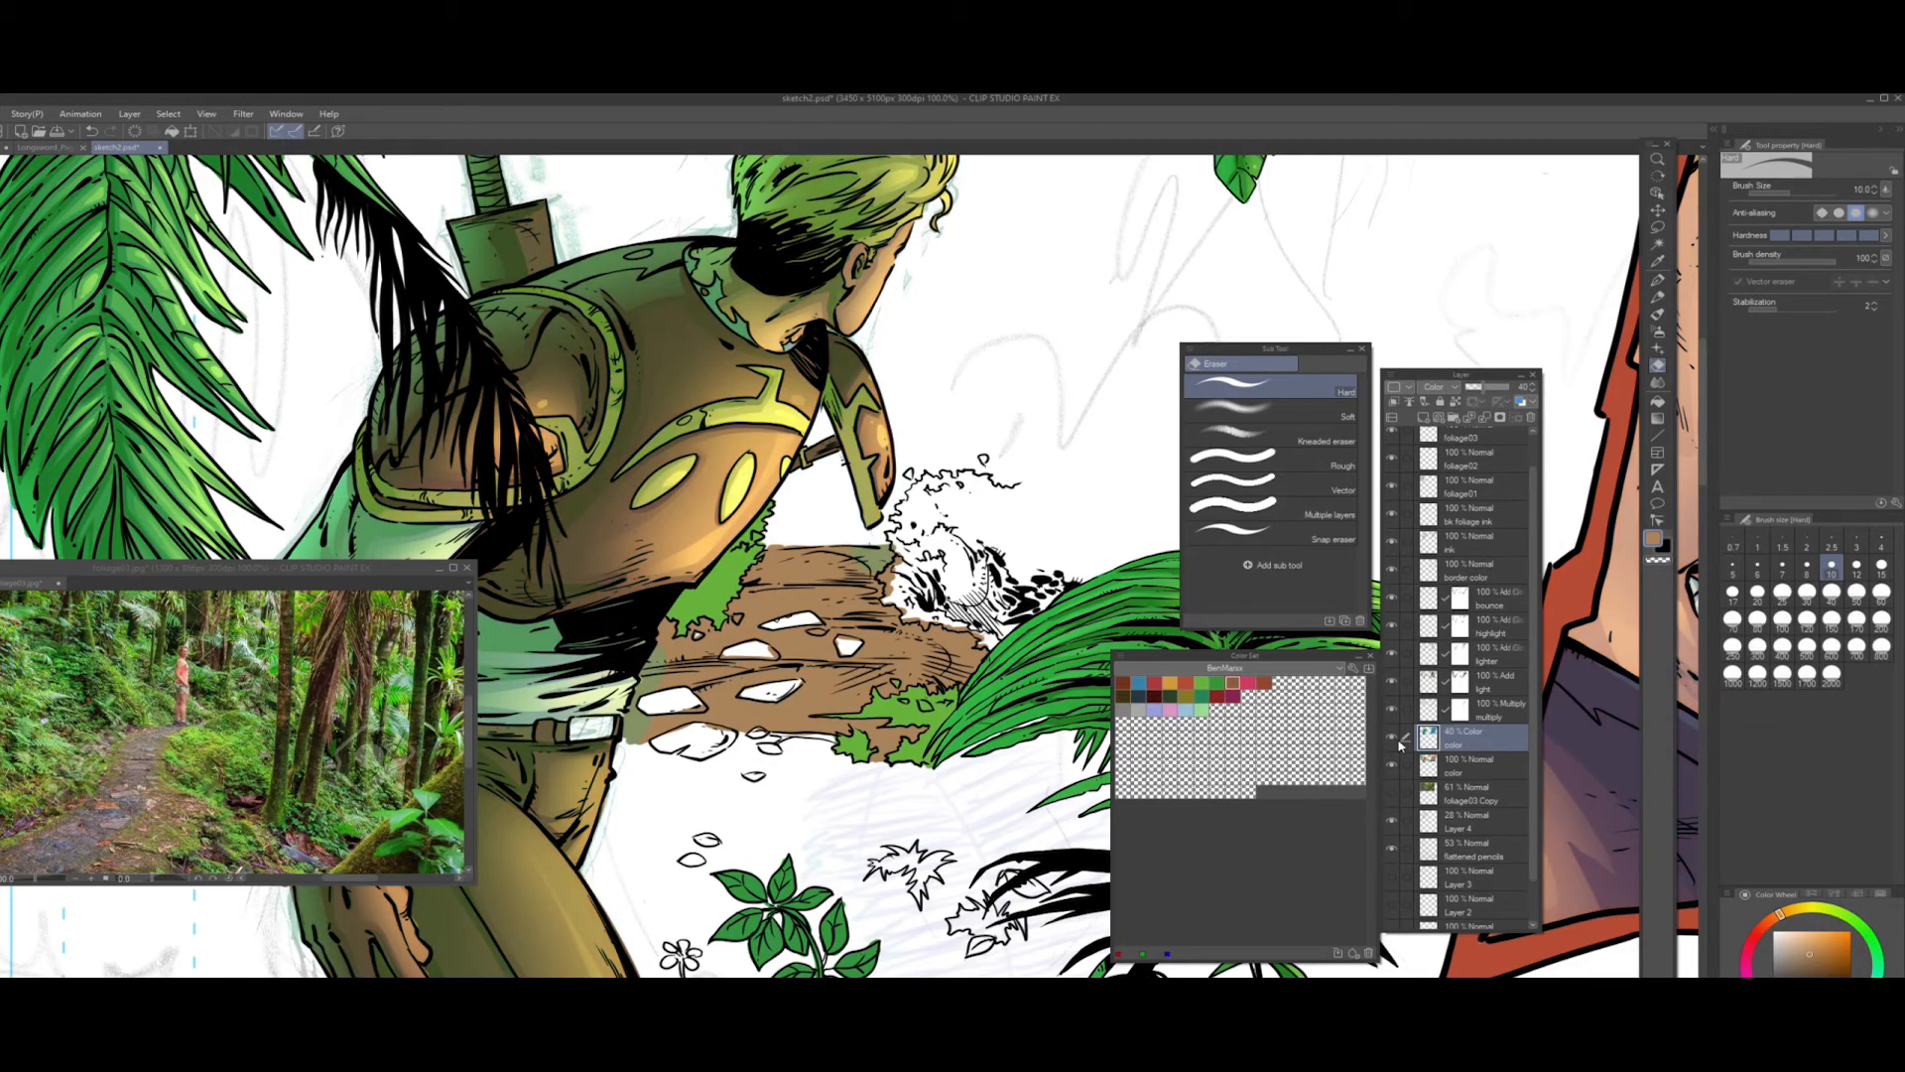
click(1658, 160)
alt+click(970, 753)
alt+click(962, 754)
alt+click(962, 754)
drag(889, 655, 586, 465)
click(1393, 737)
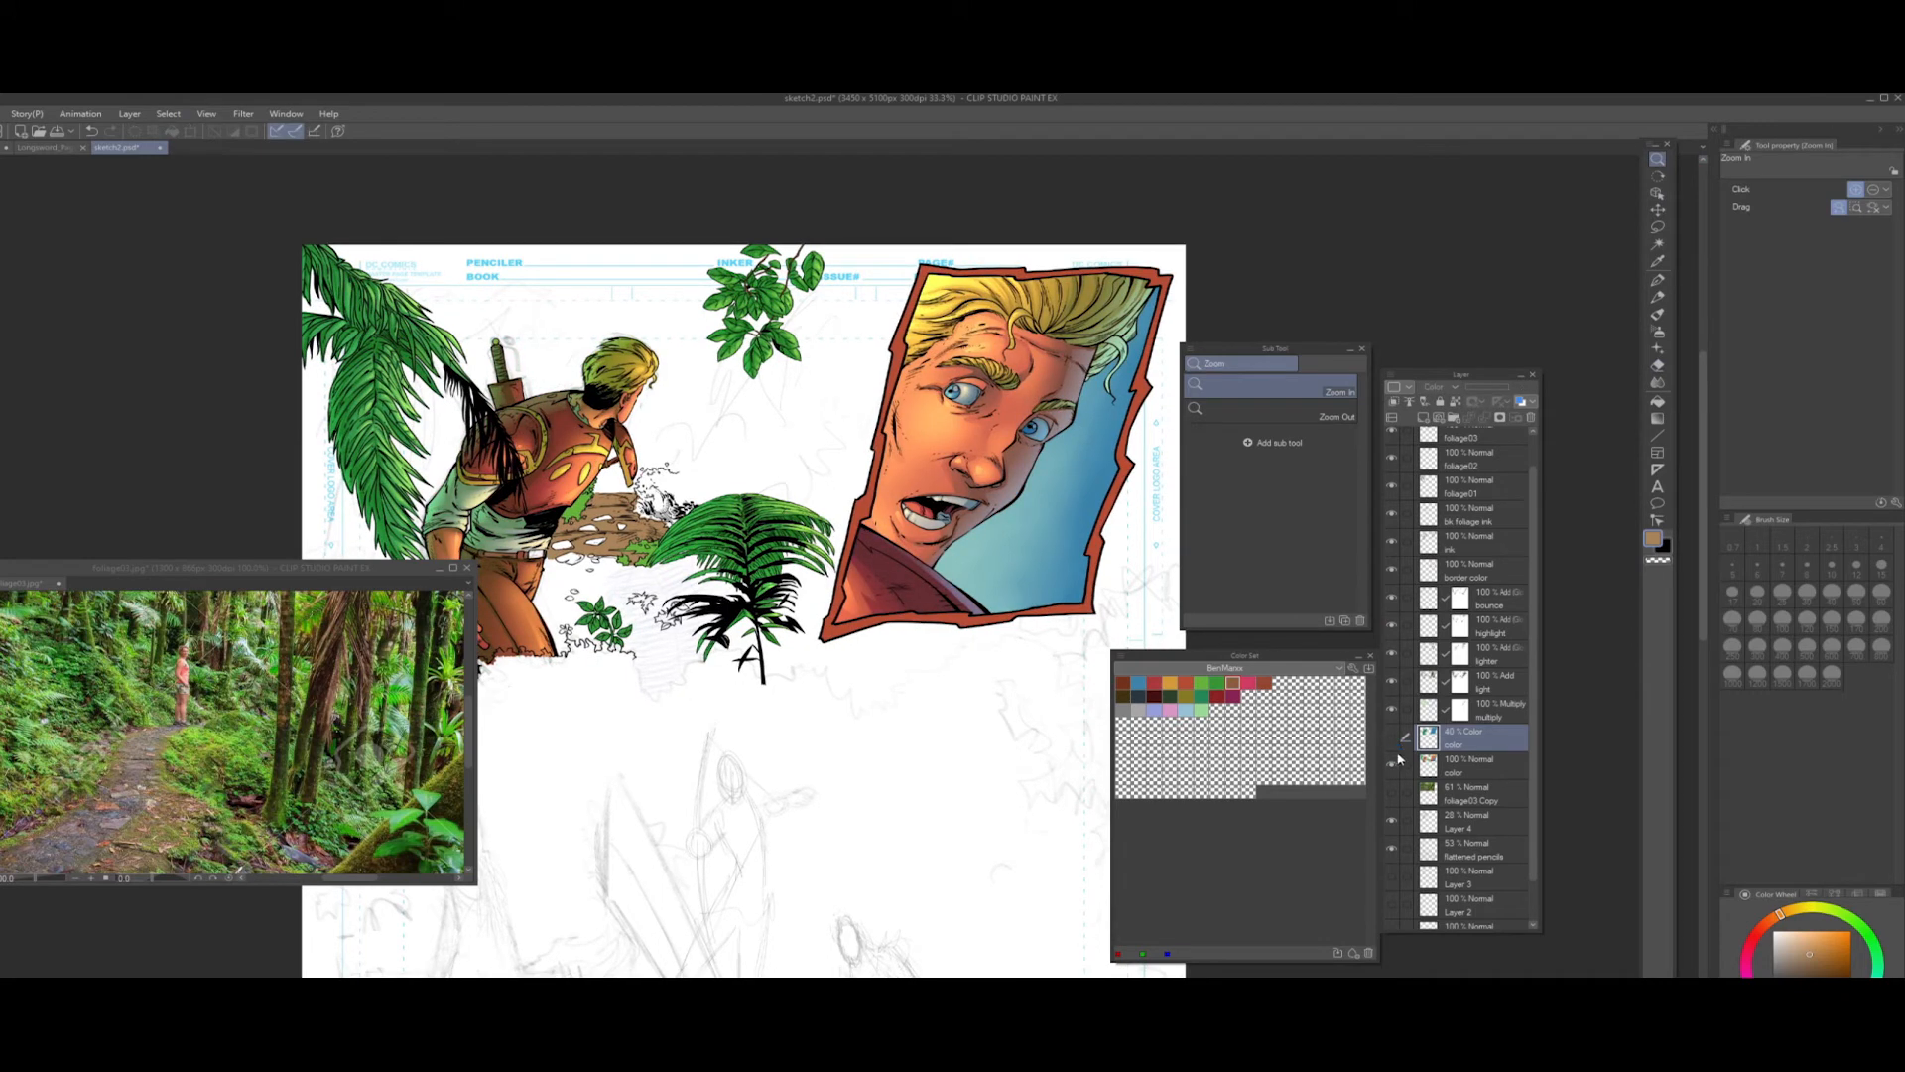
click(1393, 738)
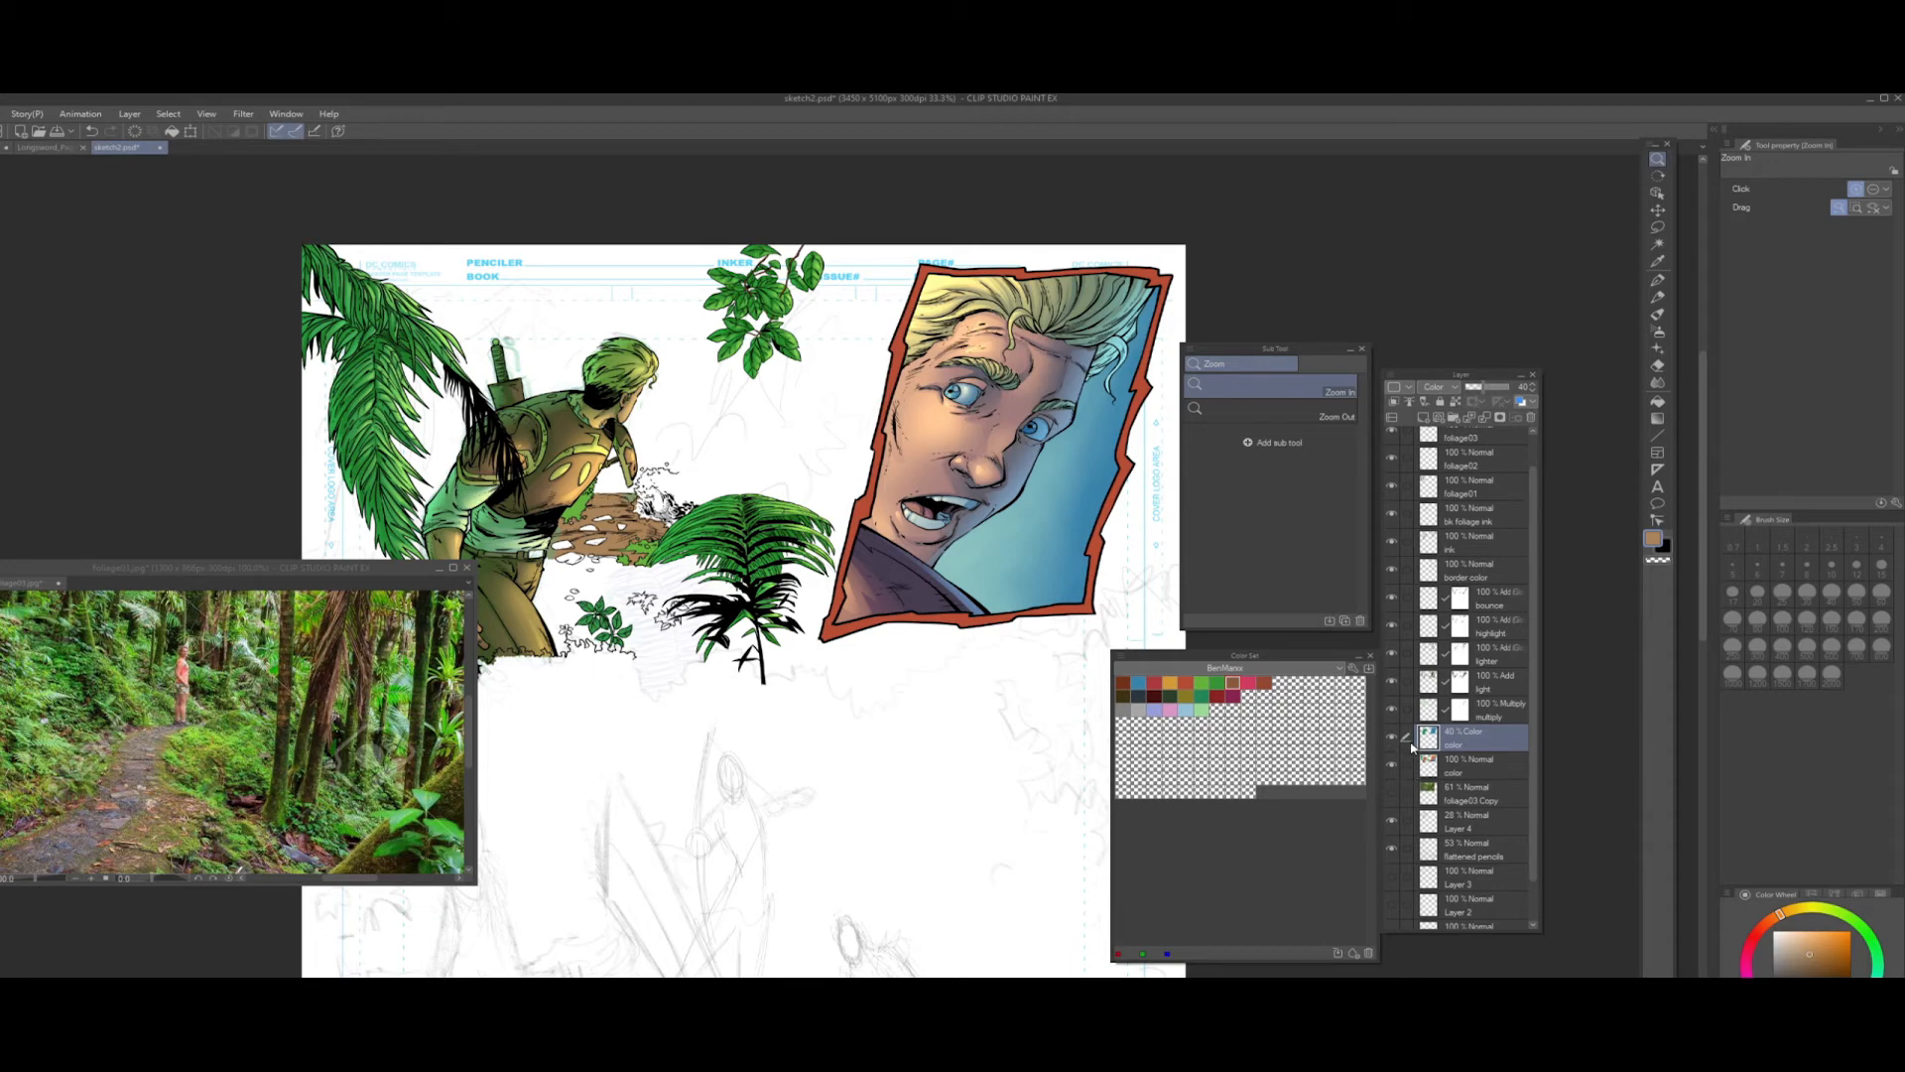
- Compare the flat colours with the rendered art by hiding the bounce-to-color effect layers and showing them again from the bottom up
drag(1393, 600, 1394, 761)
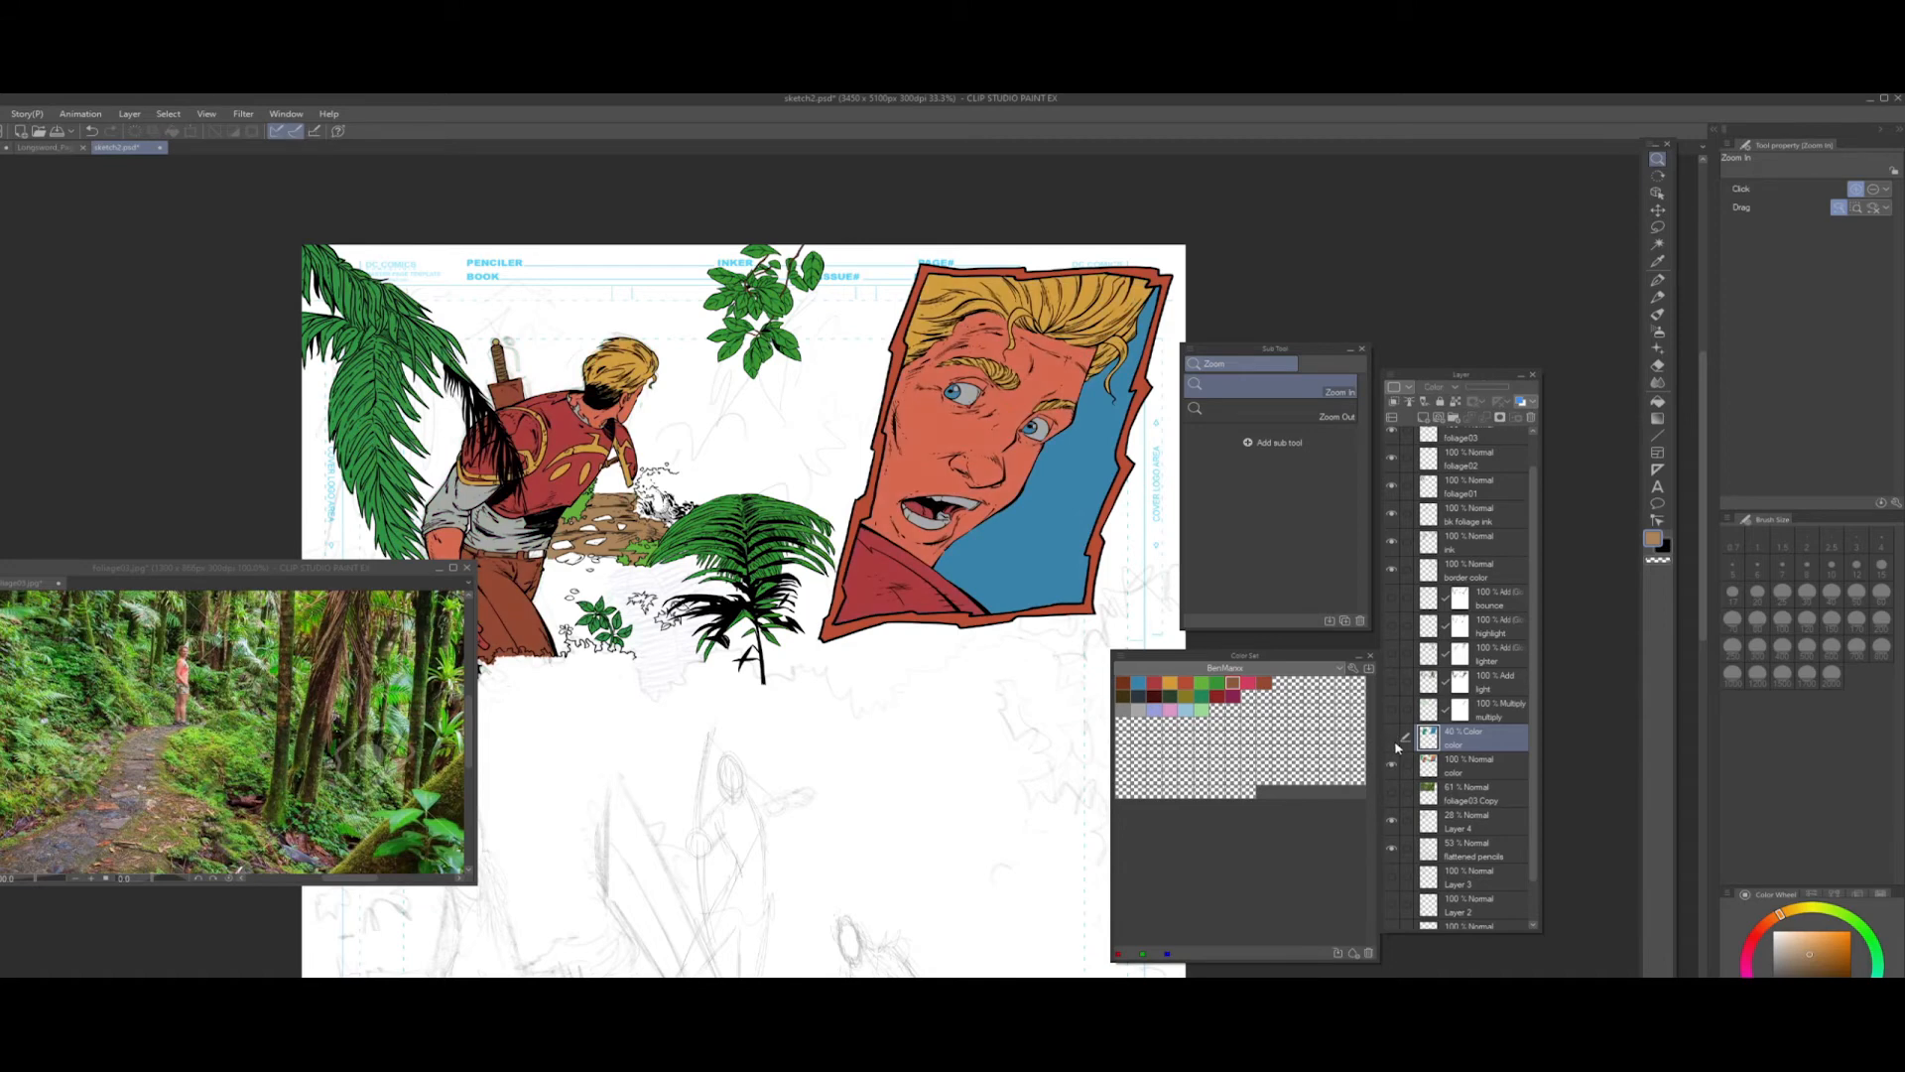
click(1394, 739)
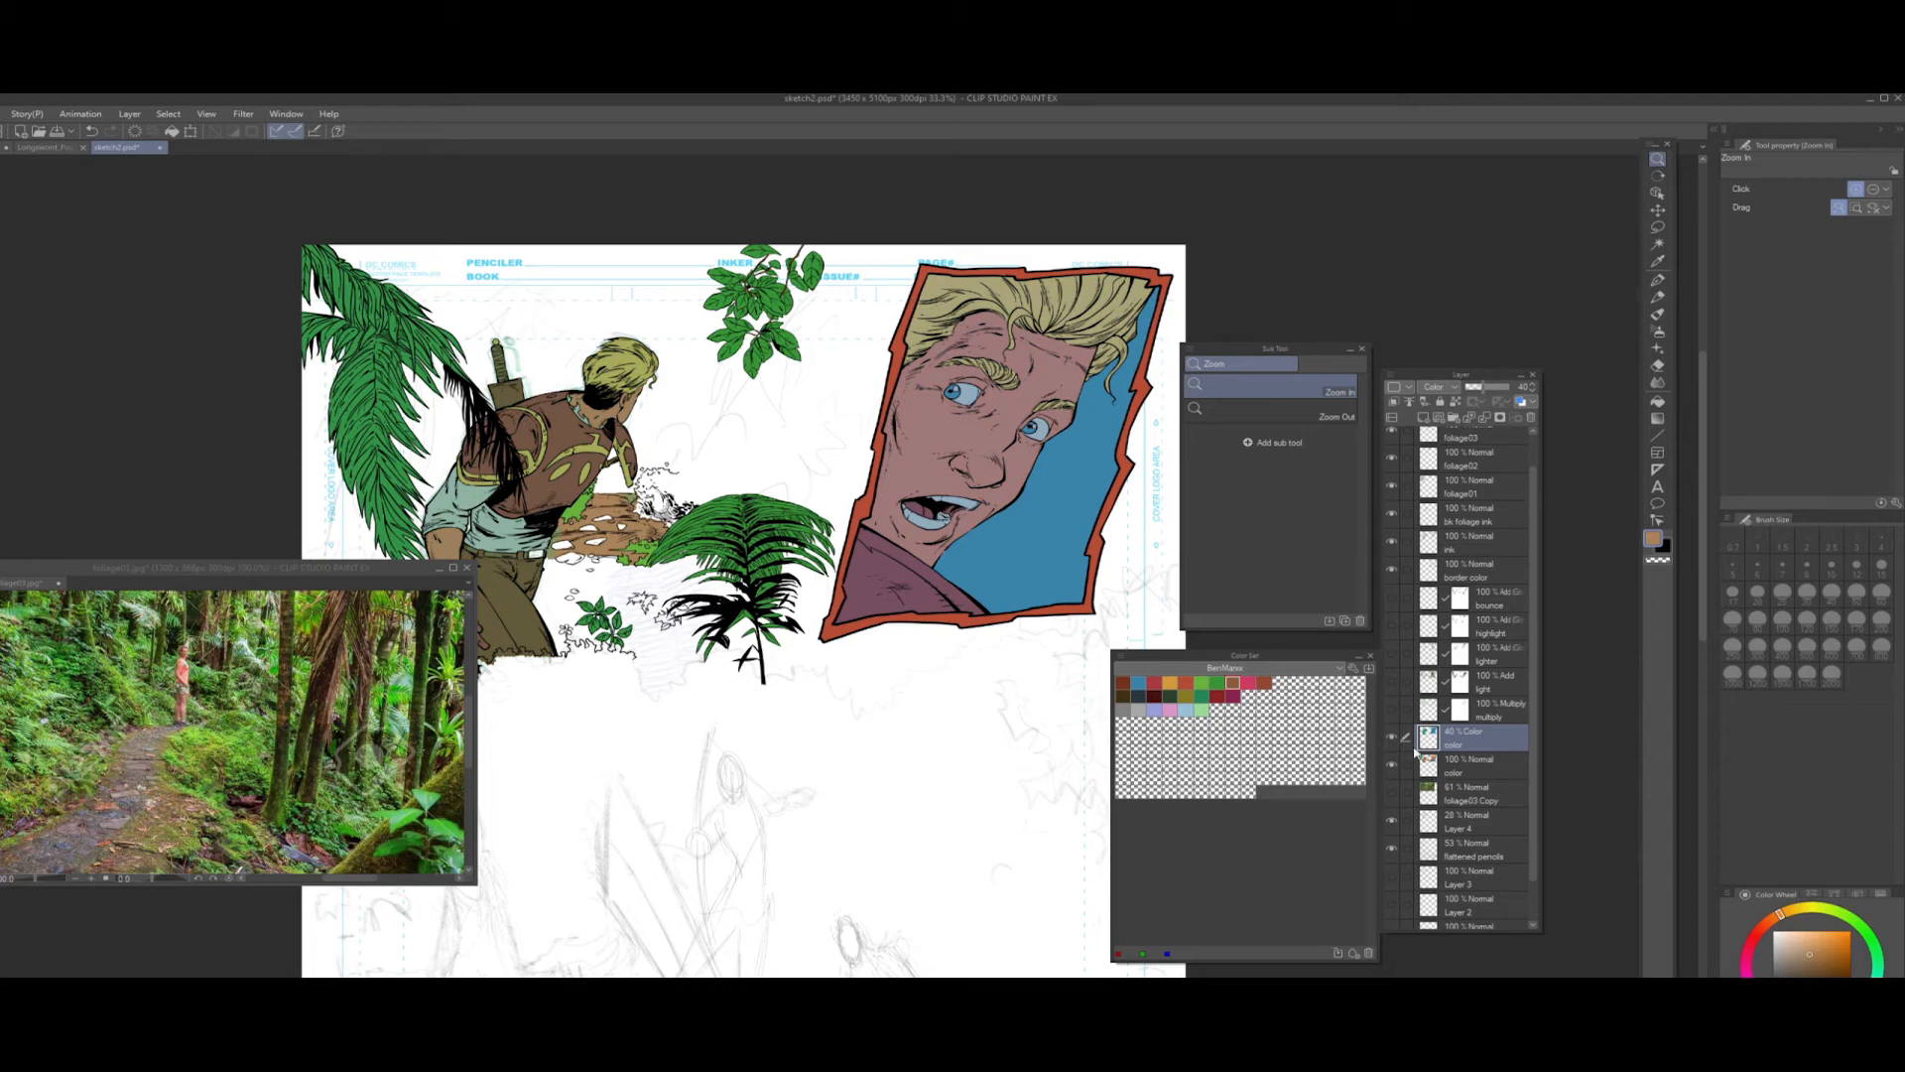
click(1391, 711)
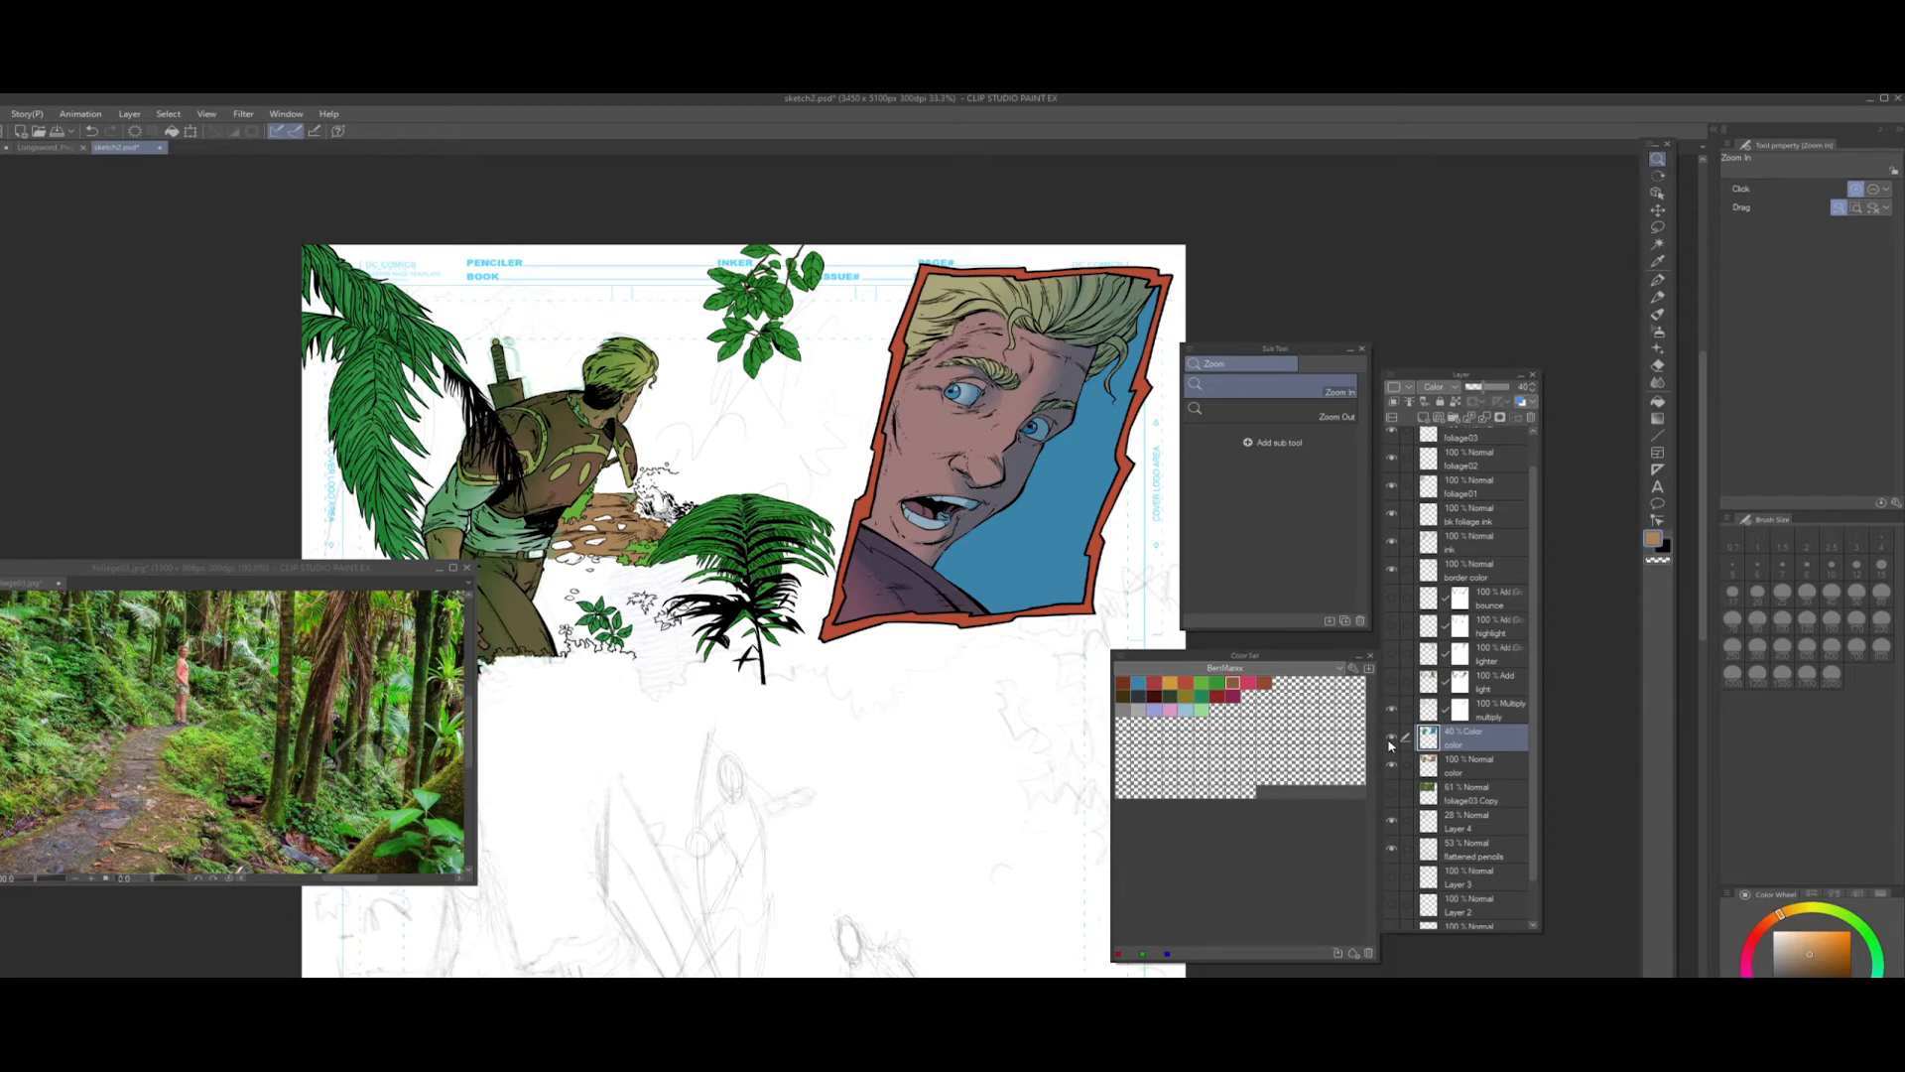
click(1392, 684)
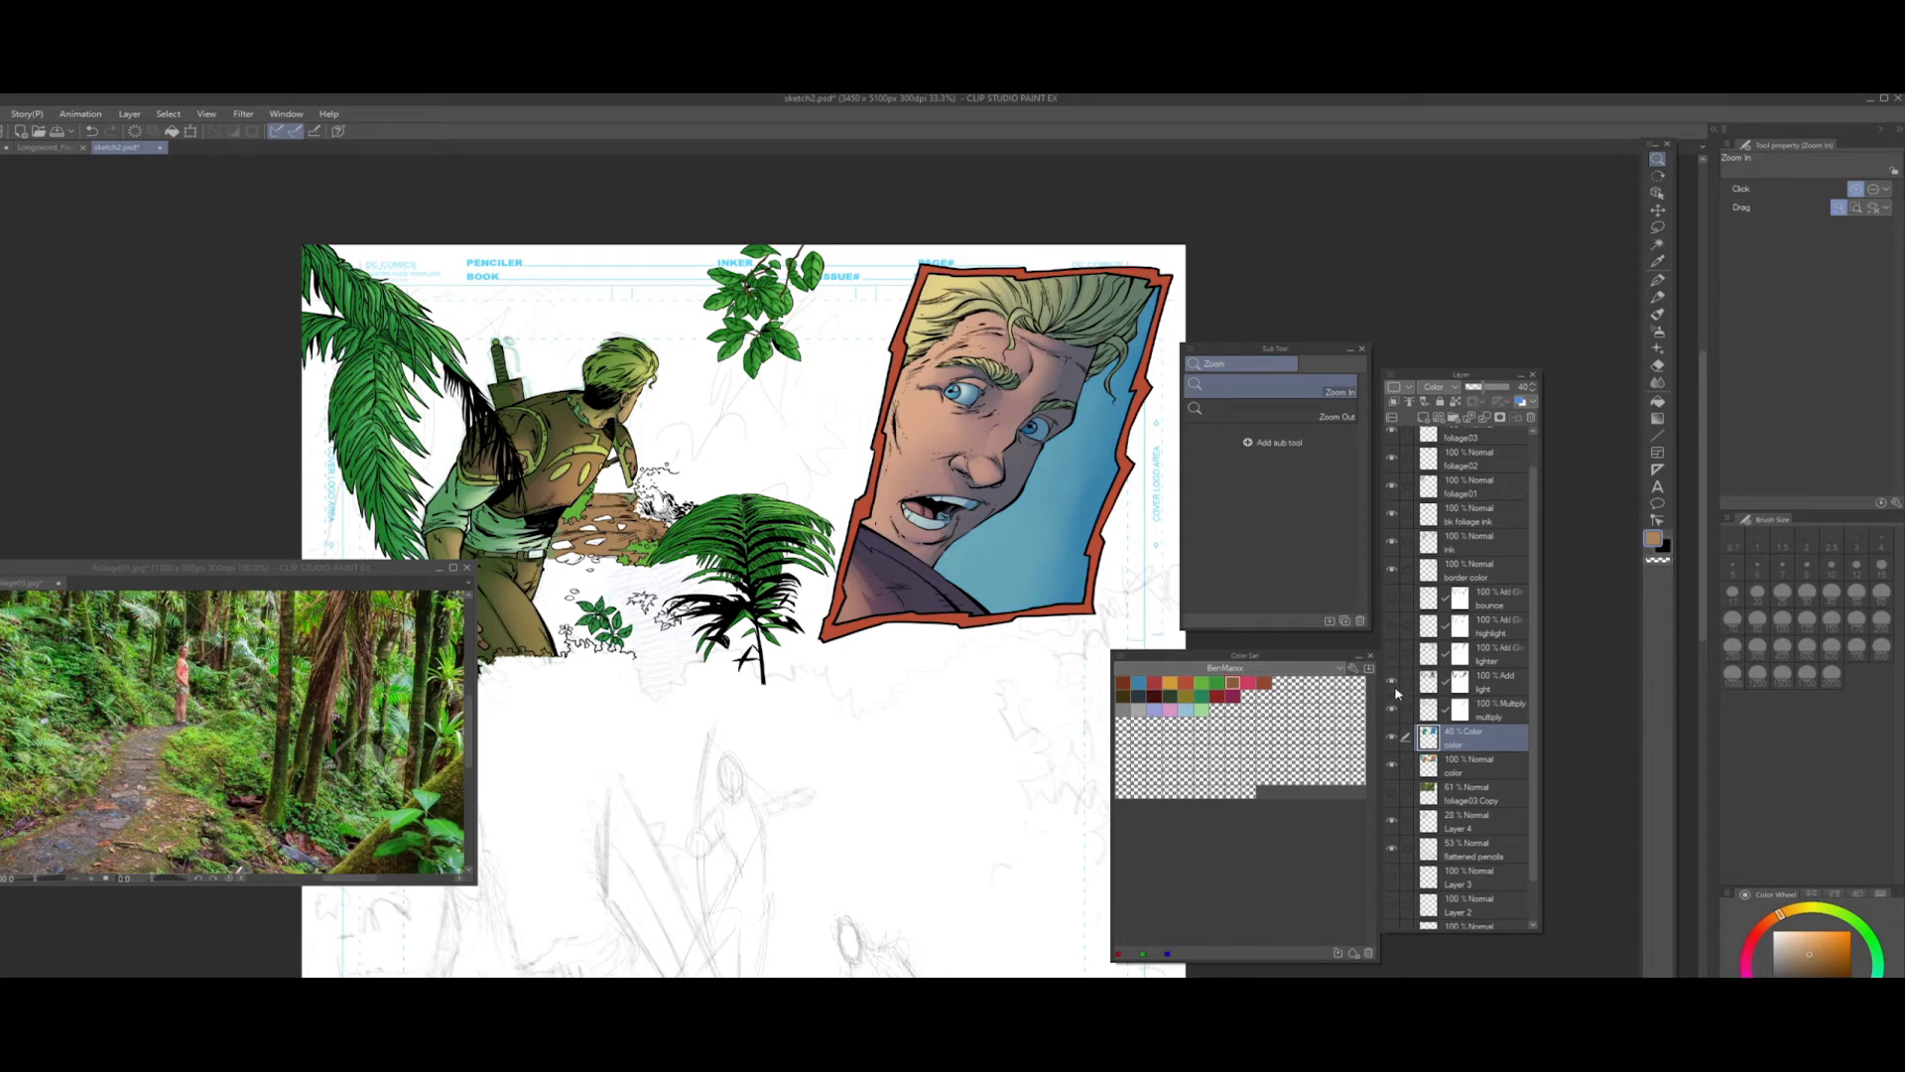
click(1392, 656)
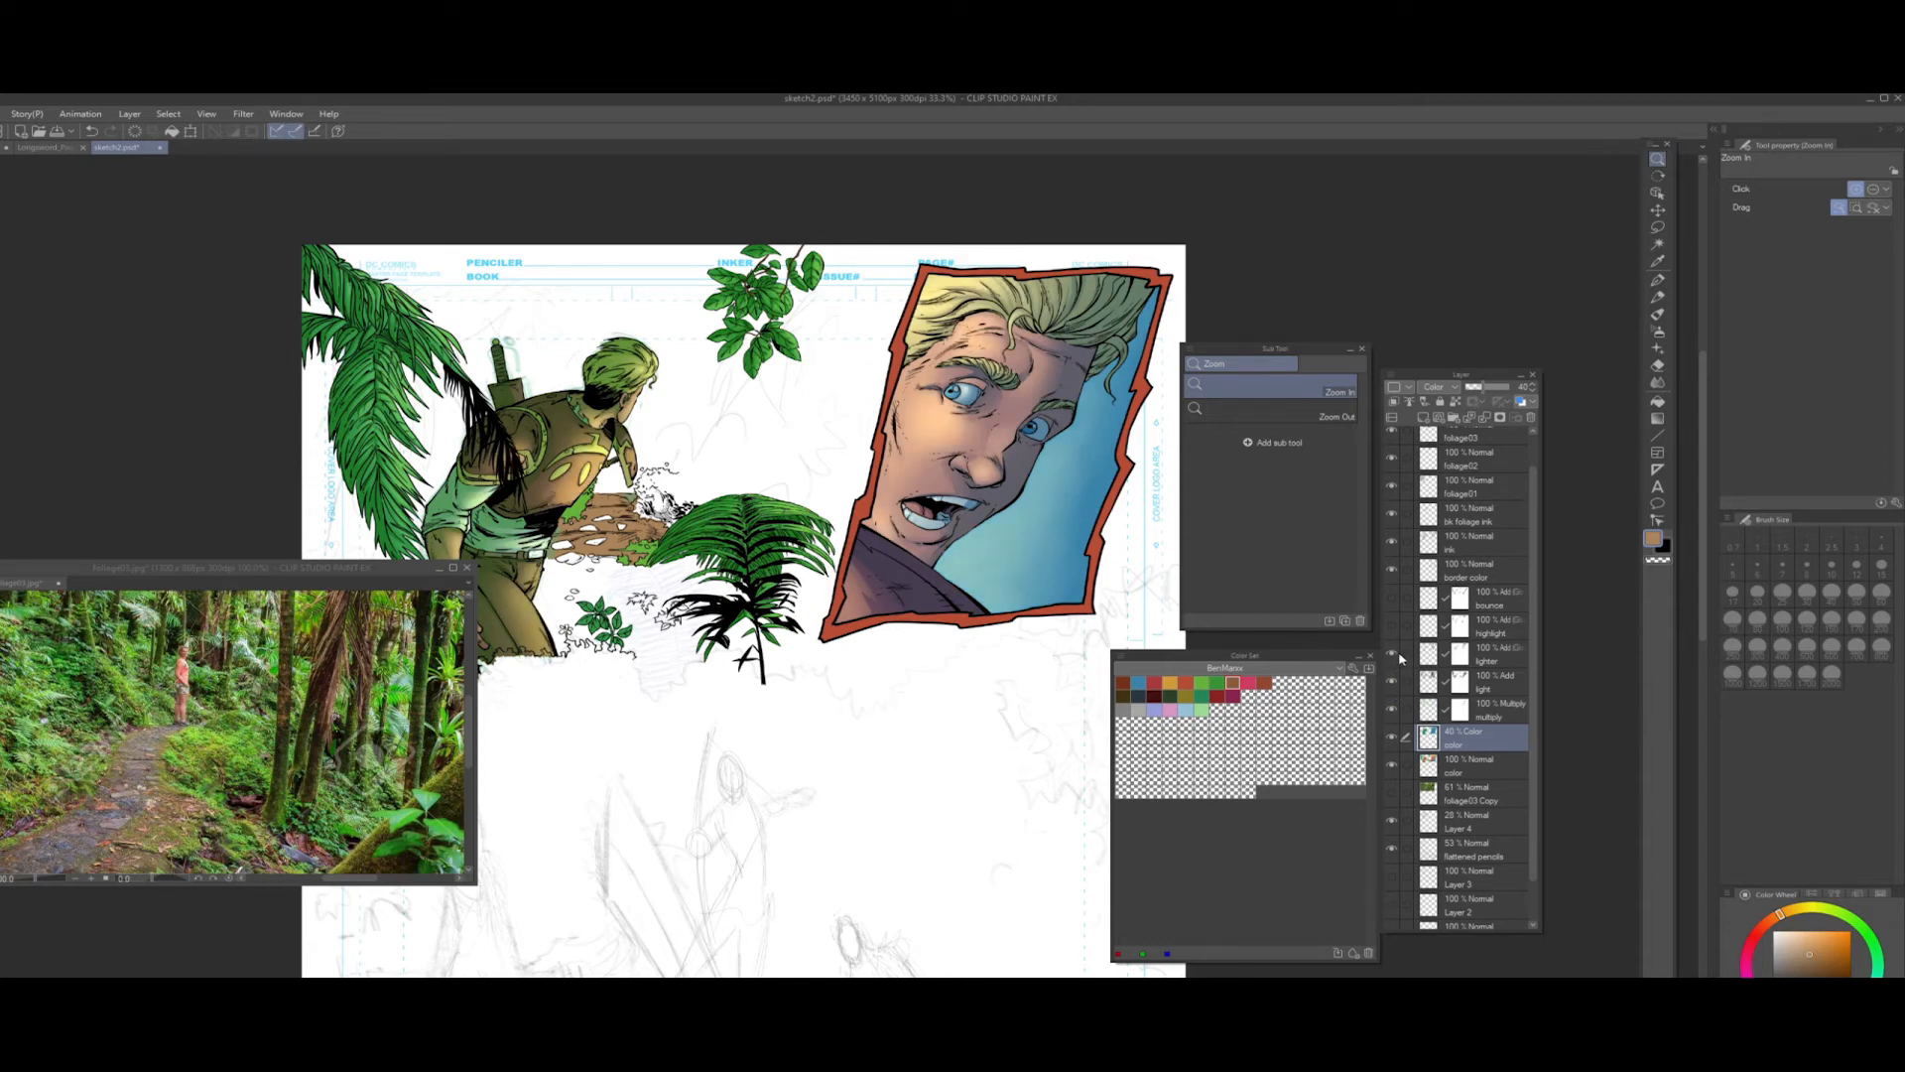
click(1392, 628)
click(1392, 599)
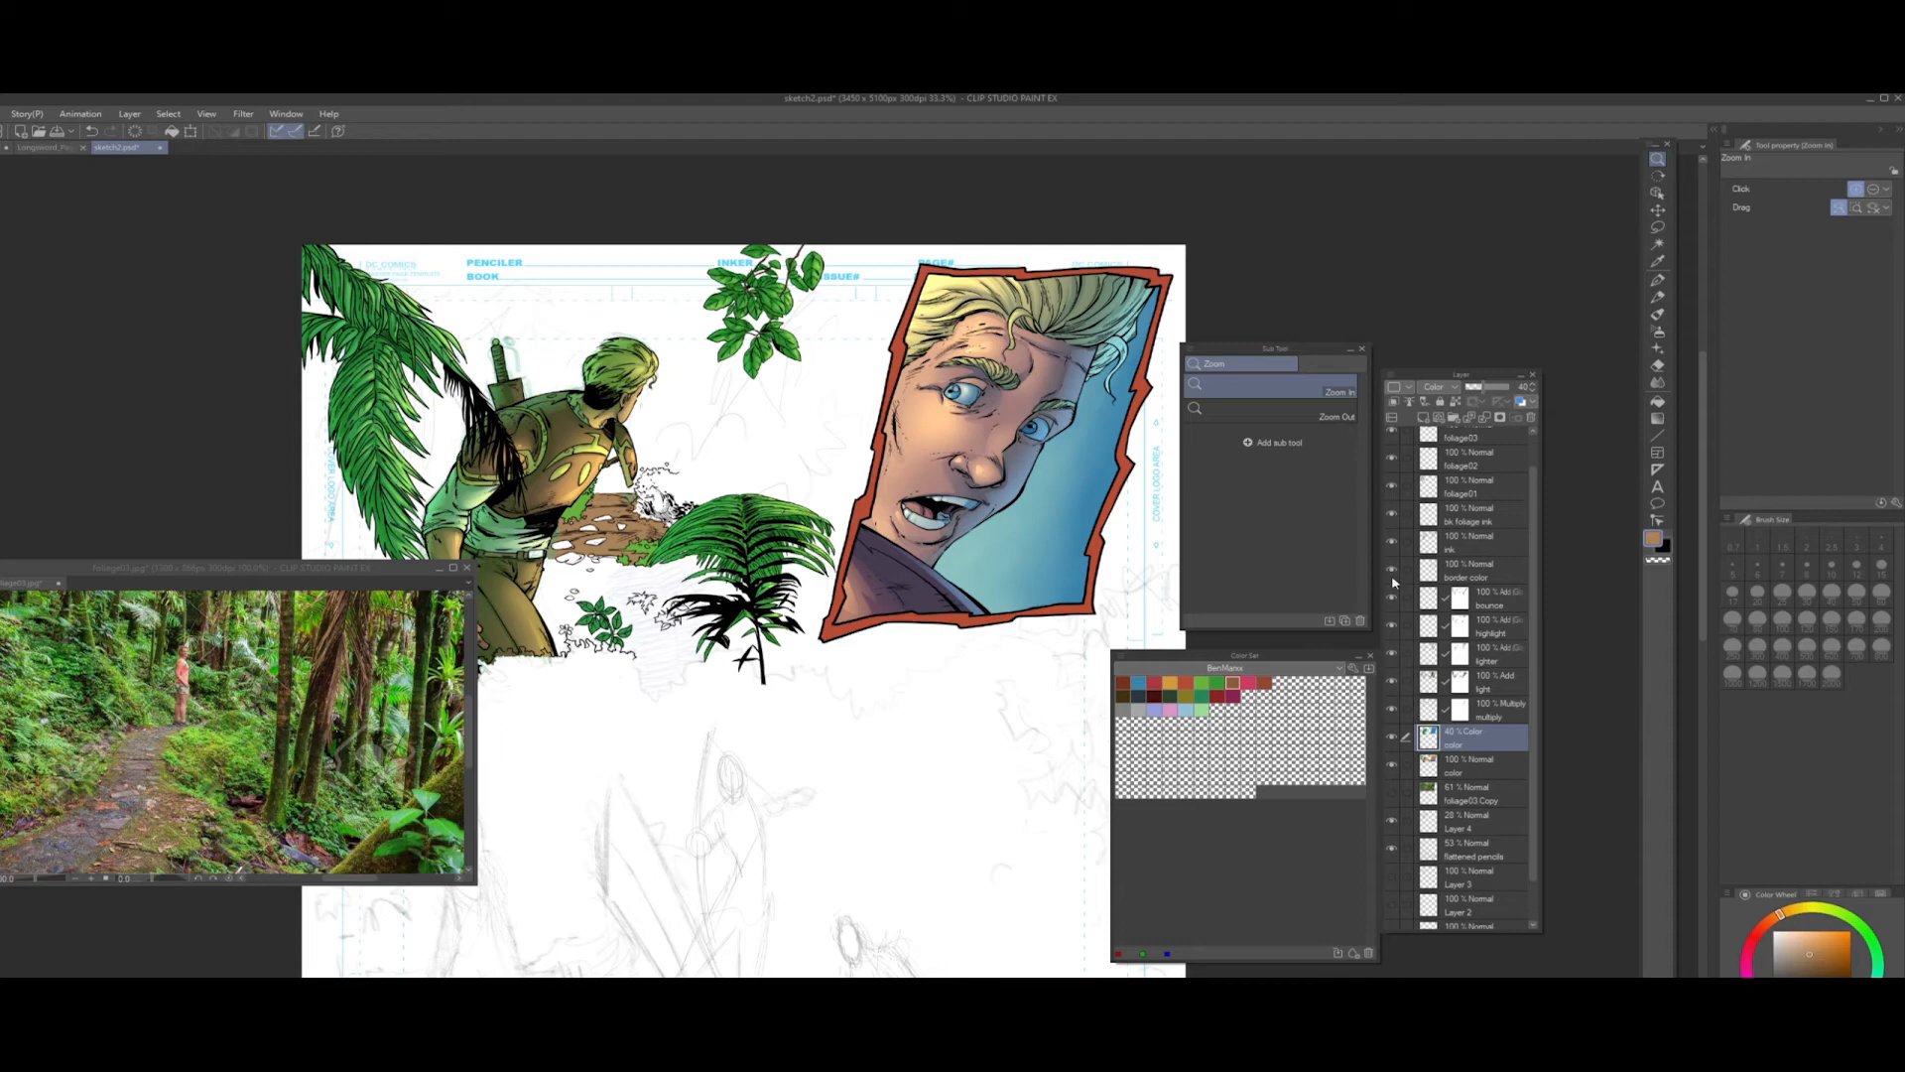
drag(1394, 597, 1393, 737)
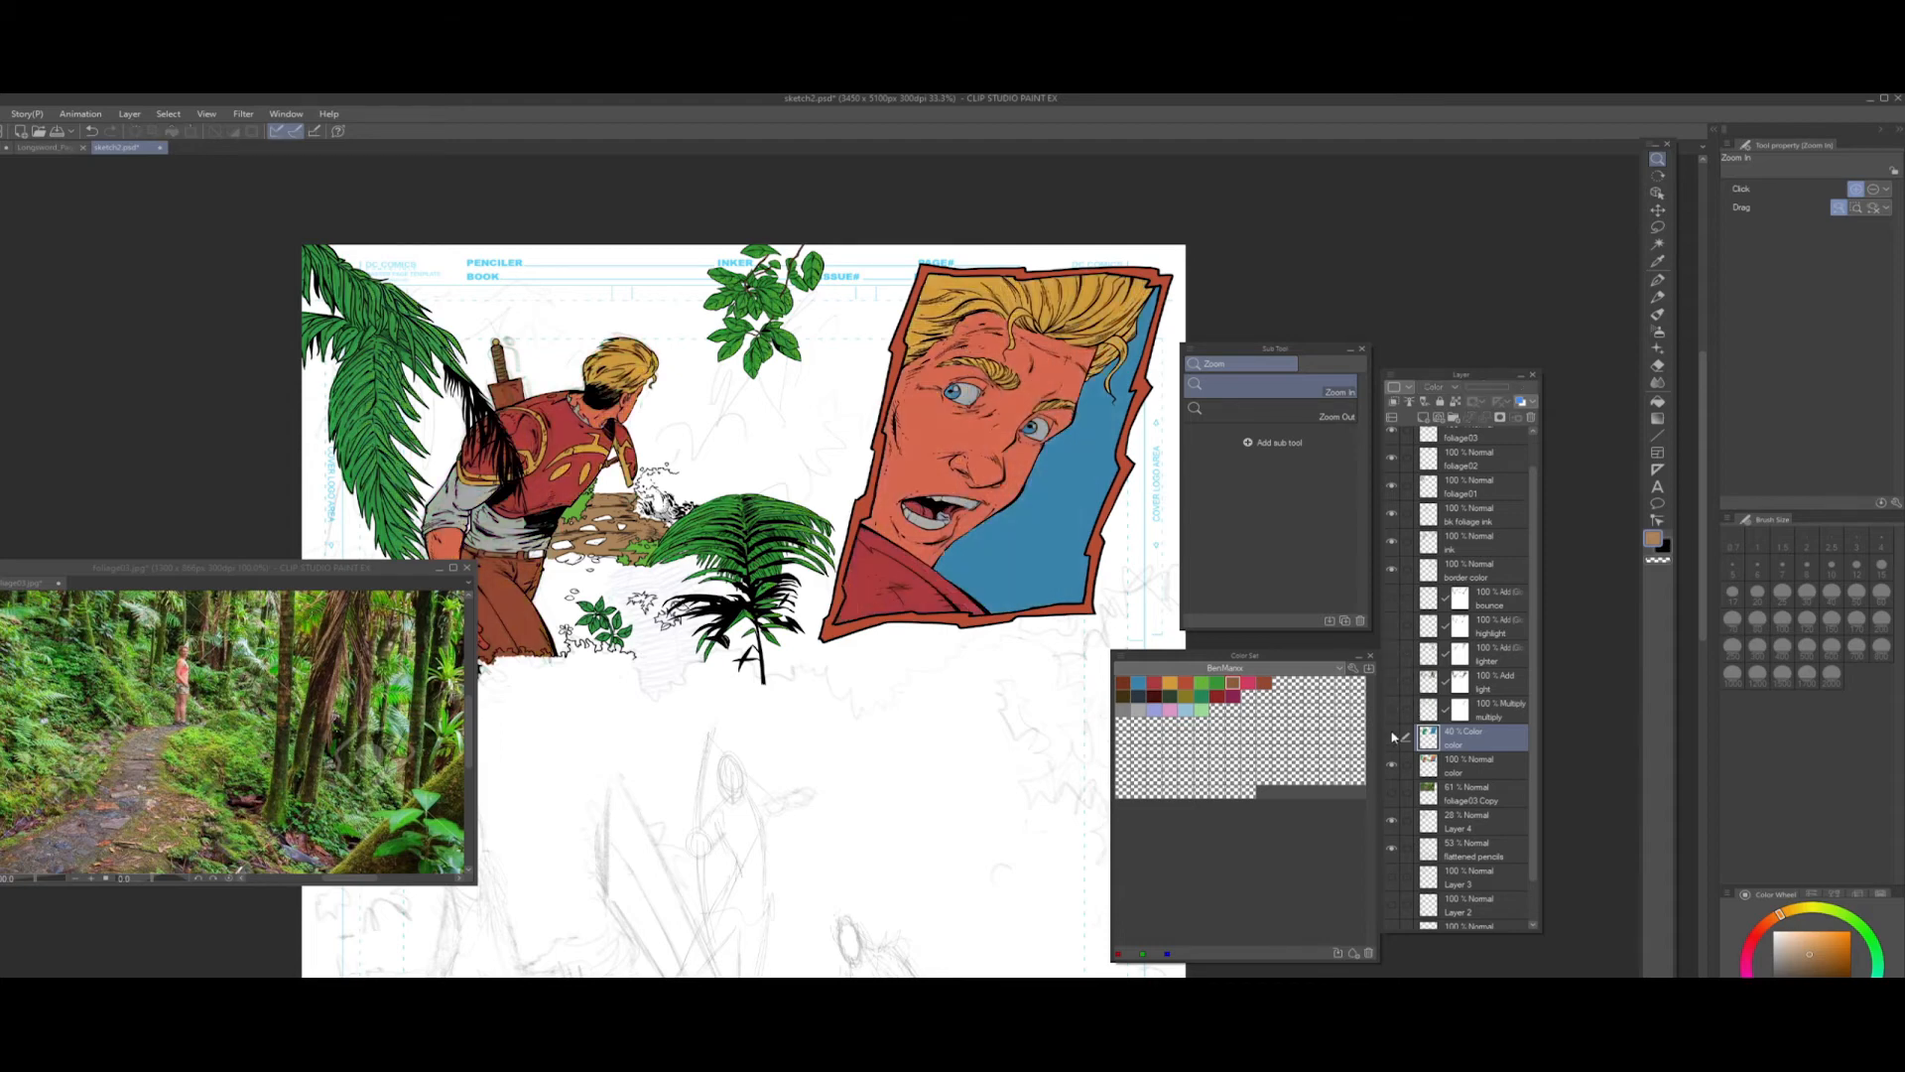
drag(1392, 743, 1393, 599)
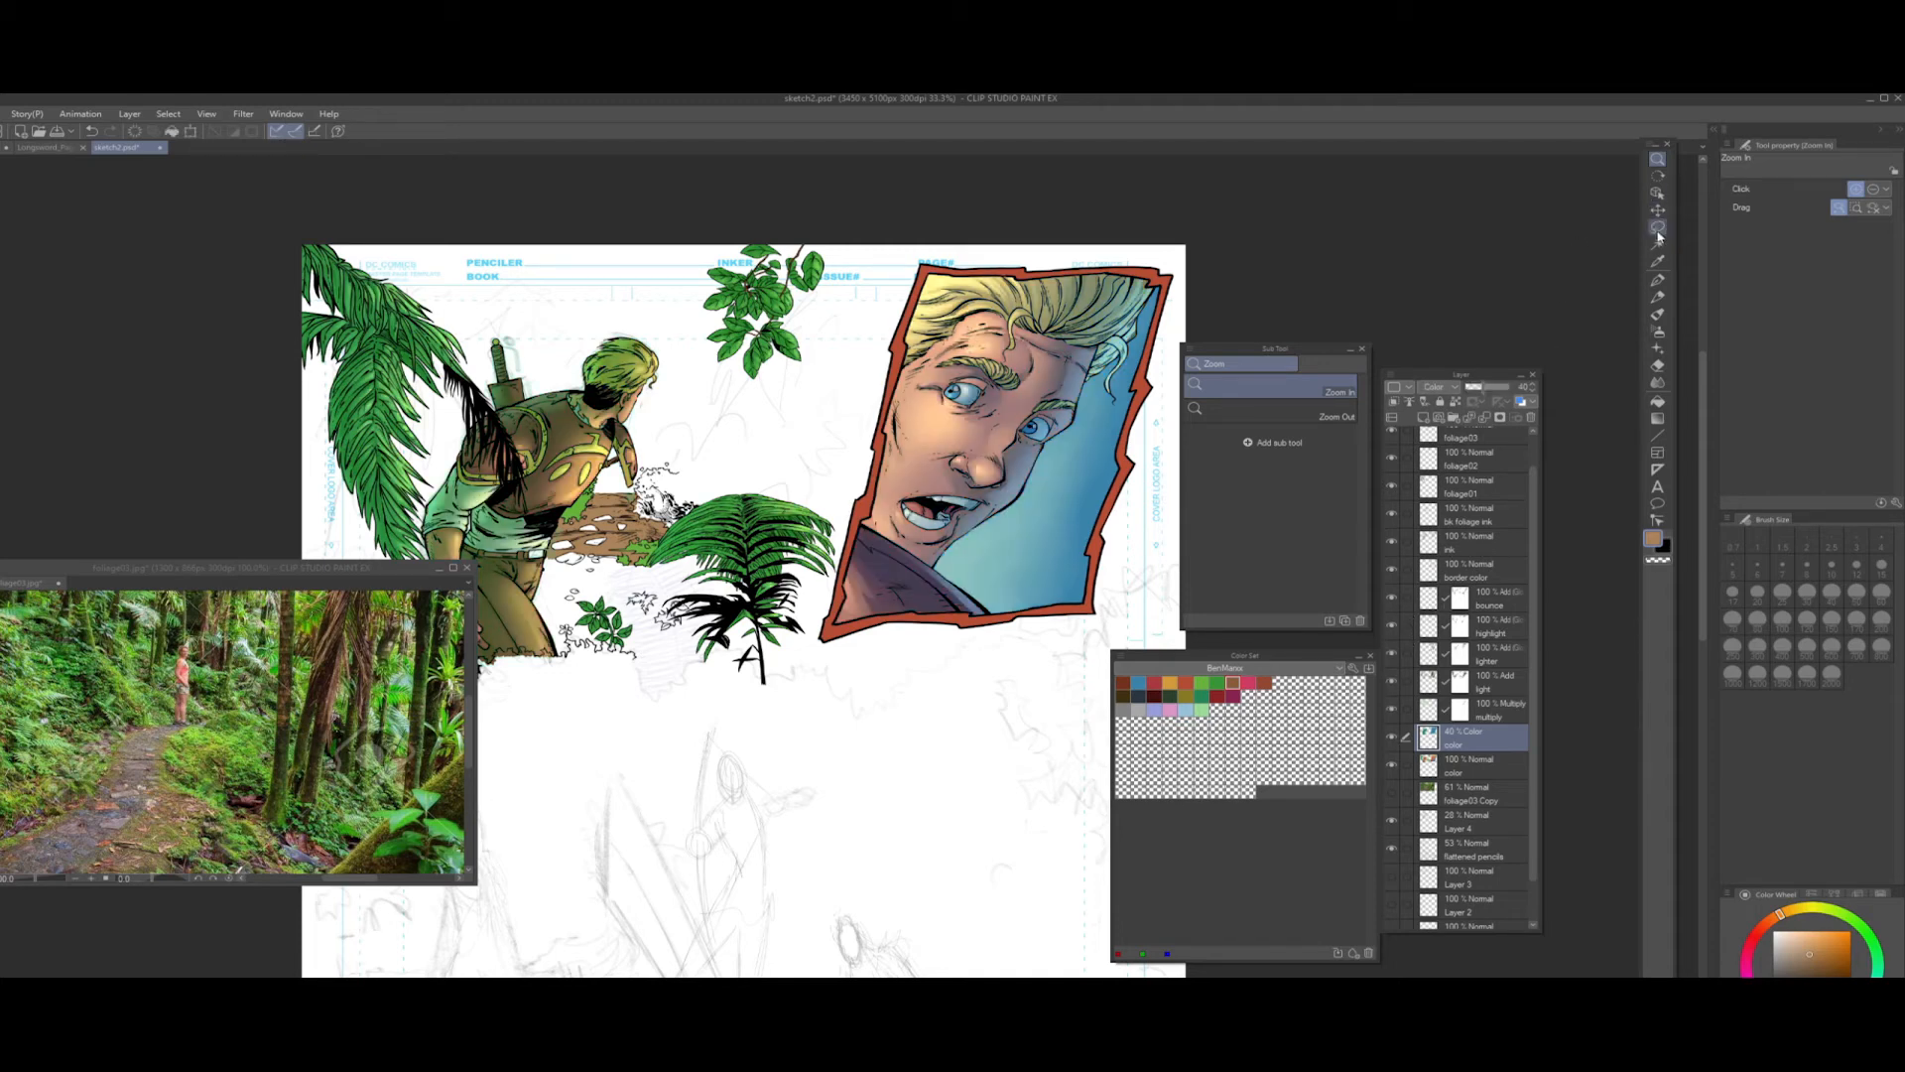
- Check the blending modes of the highlight, lighter, light, multiply and 40% color layers
click(1478, 633)
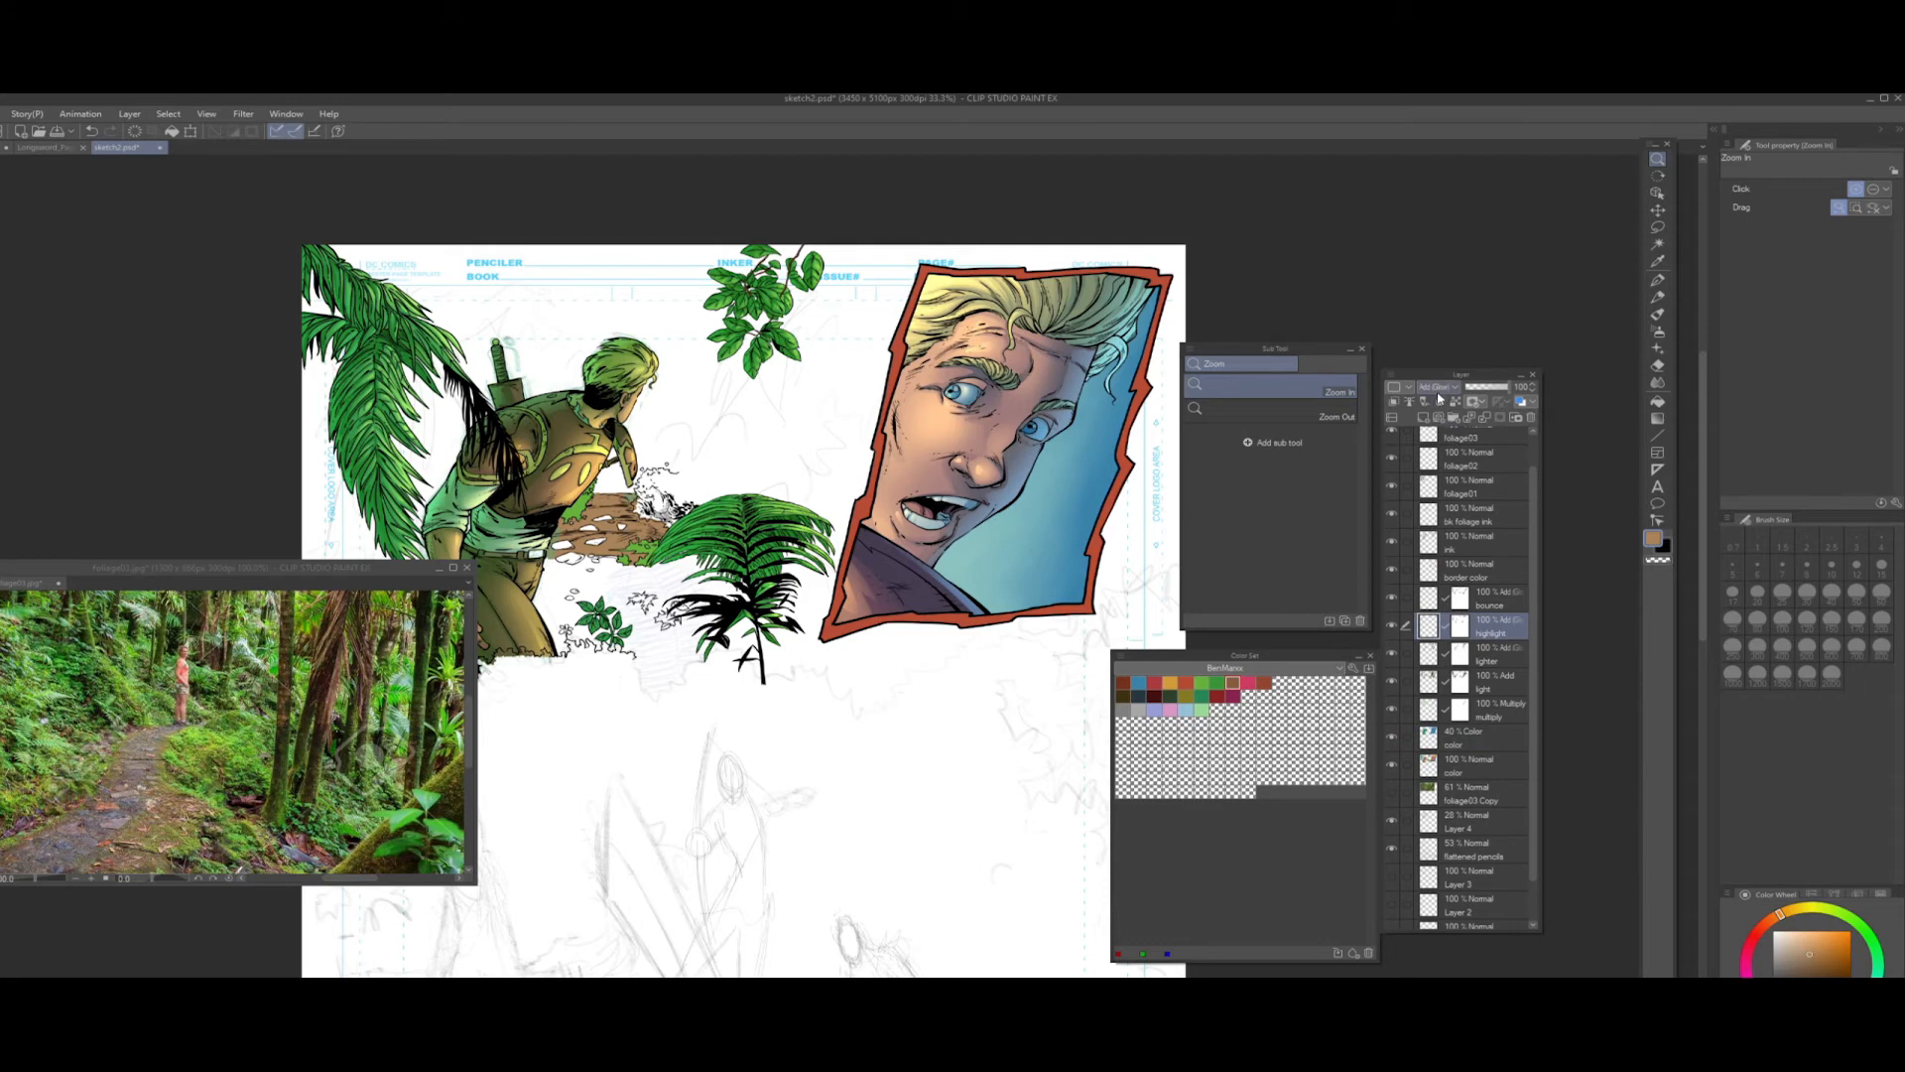
click(1483, 660)
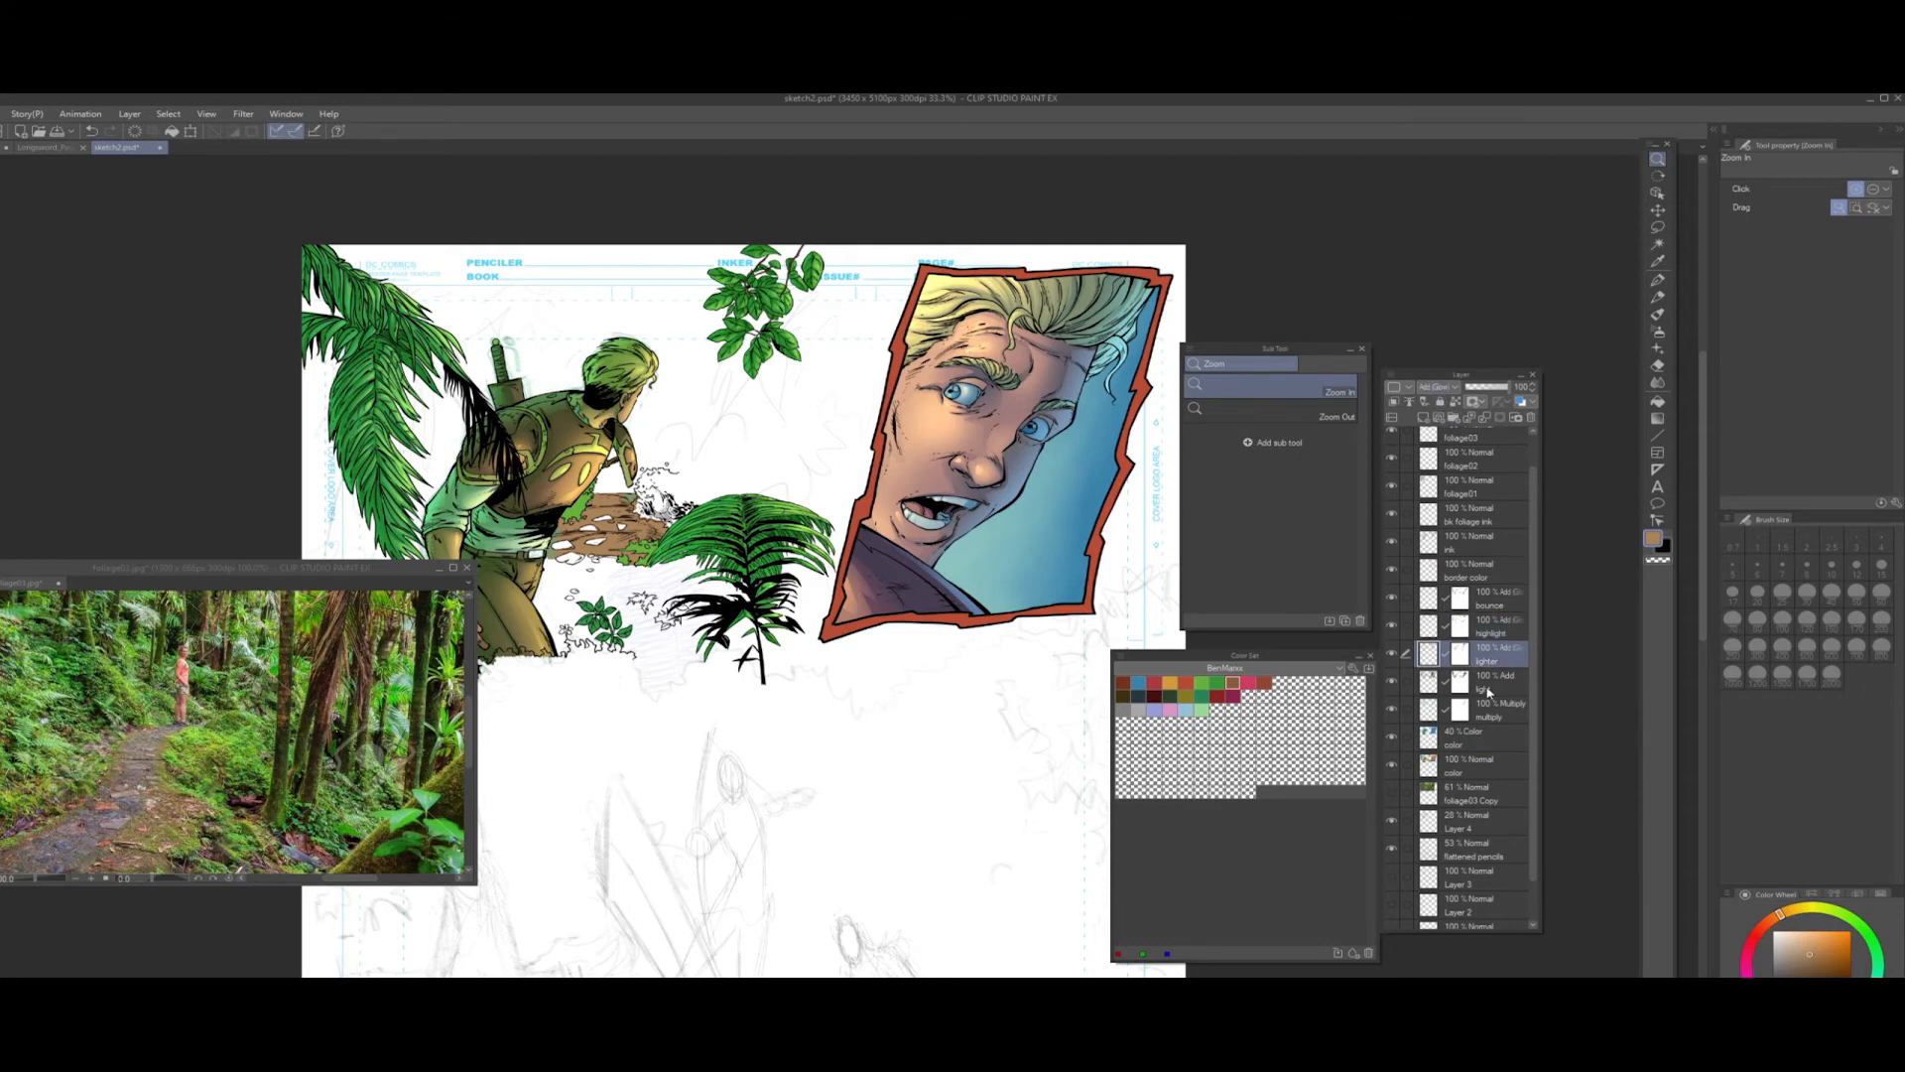
click(1486, 687)
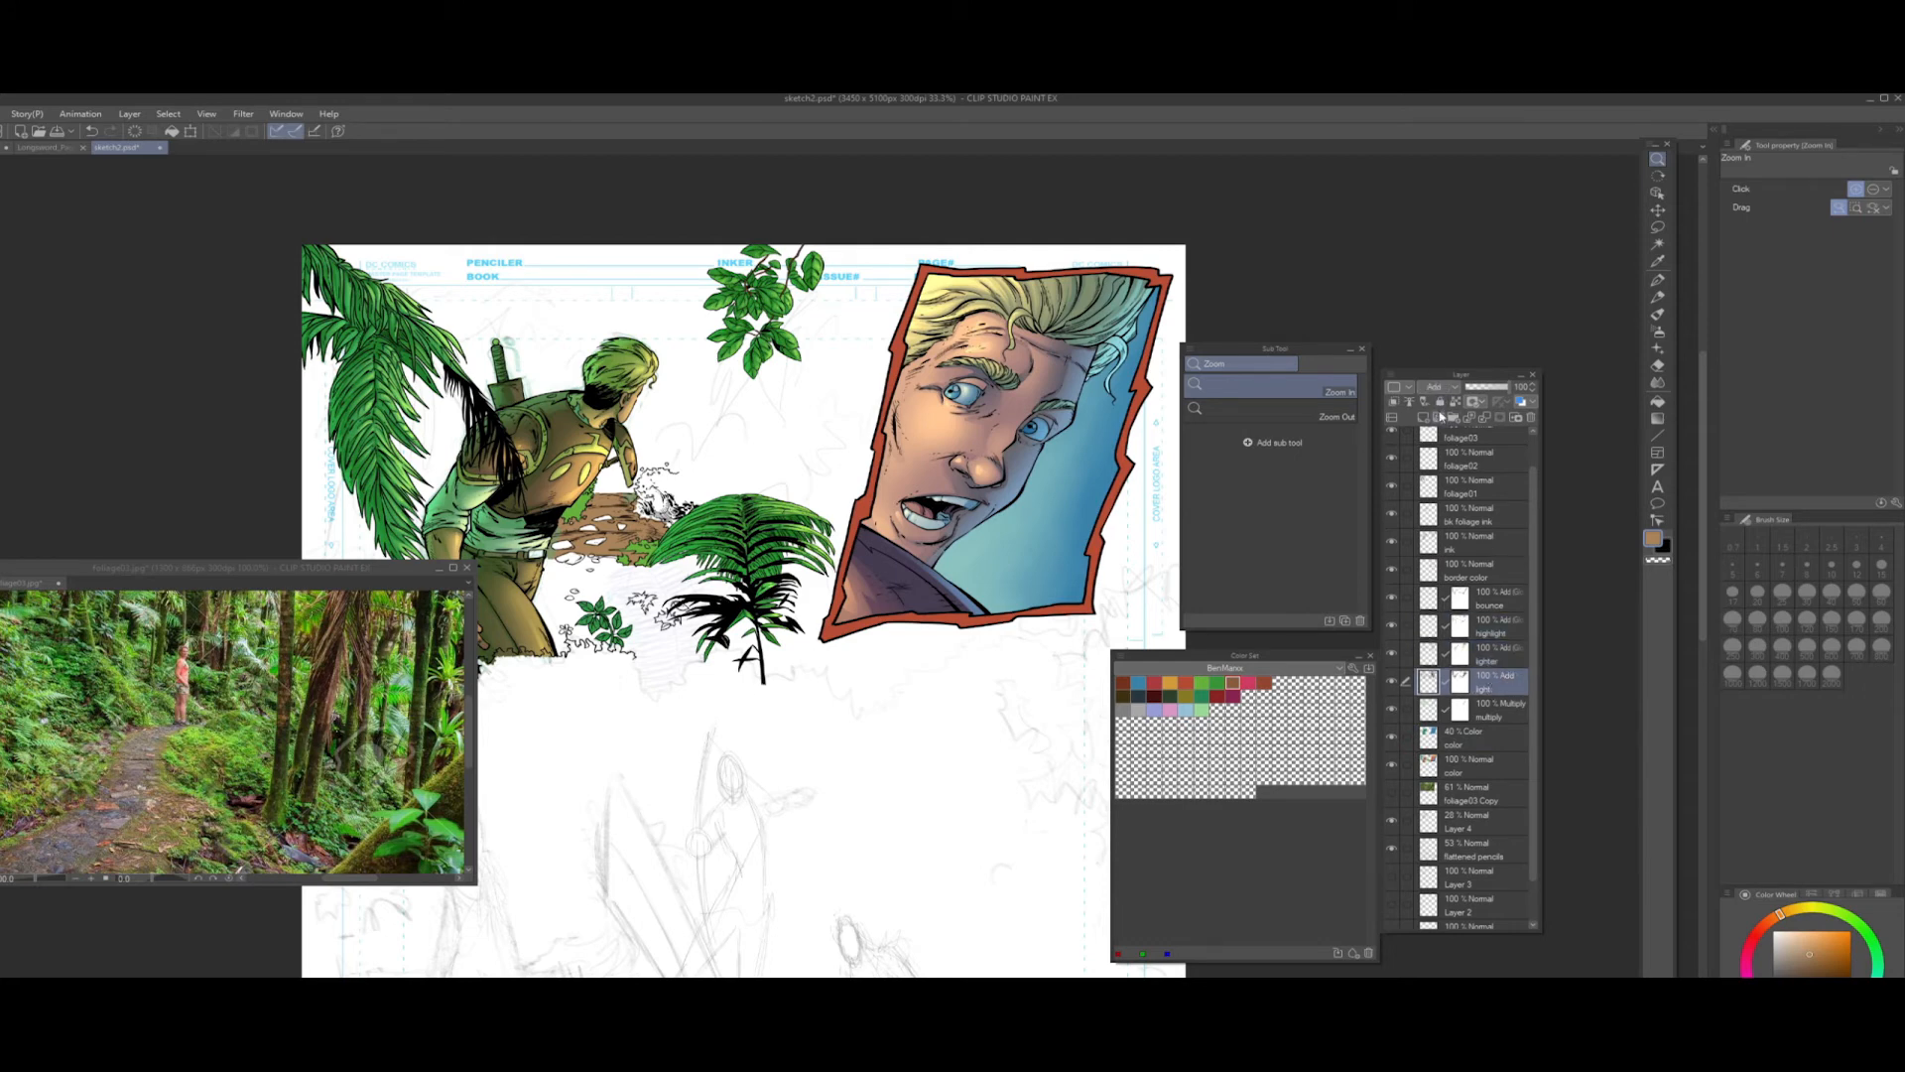
click(1486, 717)
click(1469, 747)
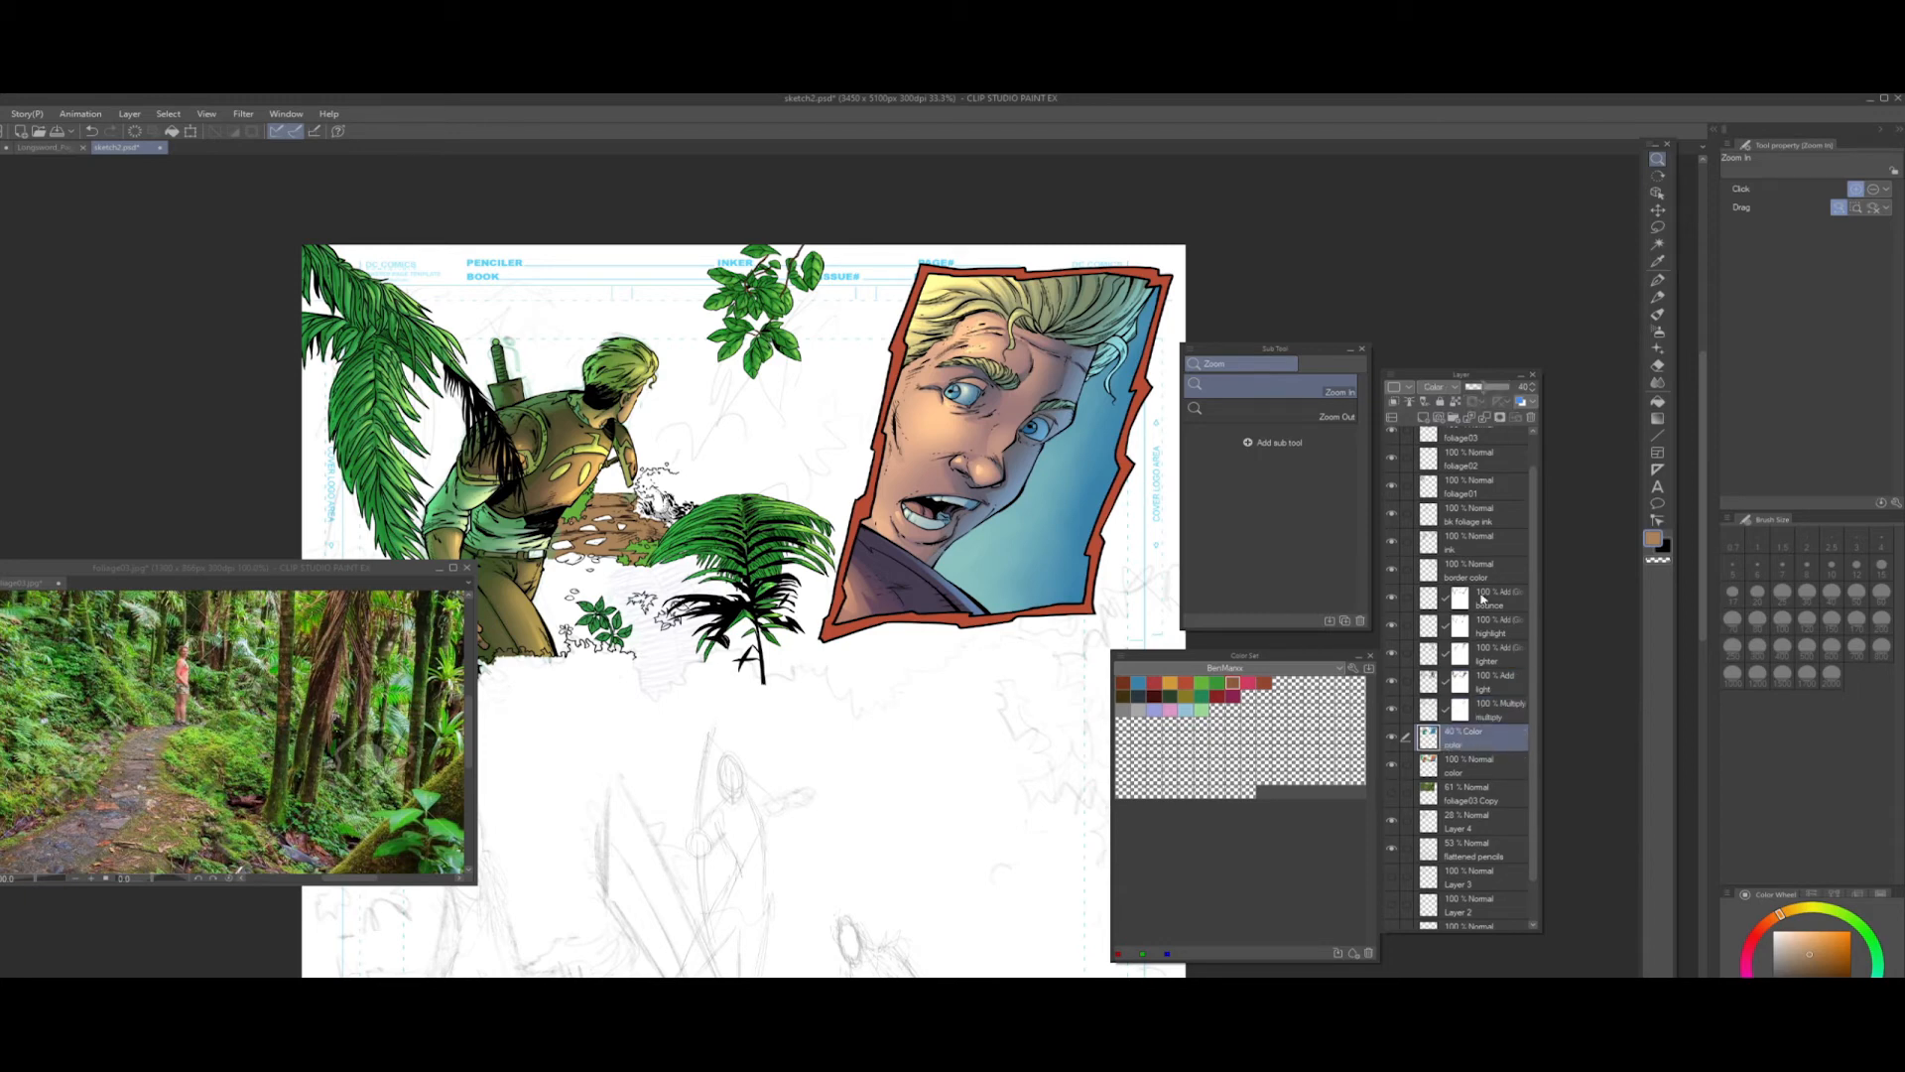
- Rename the 100% Normal "color" layer as "base"
click(1448, 774)
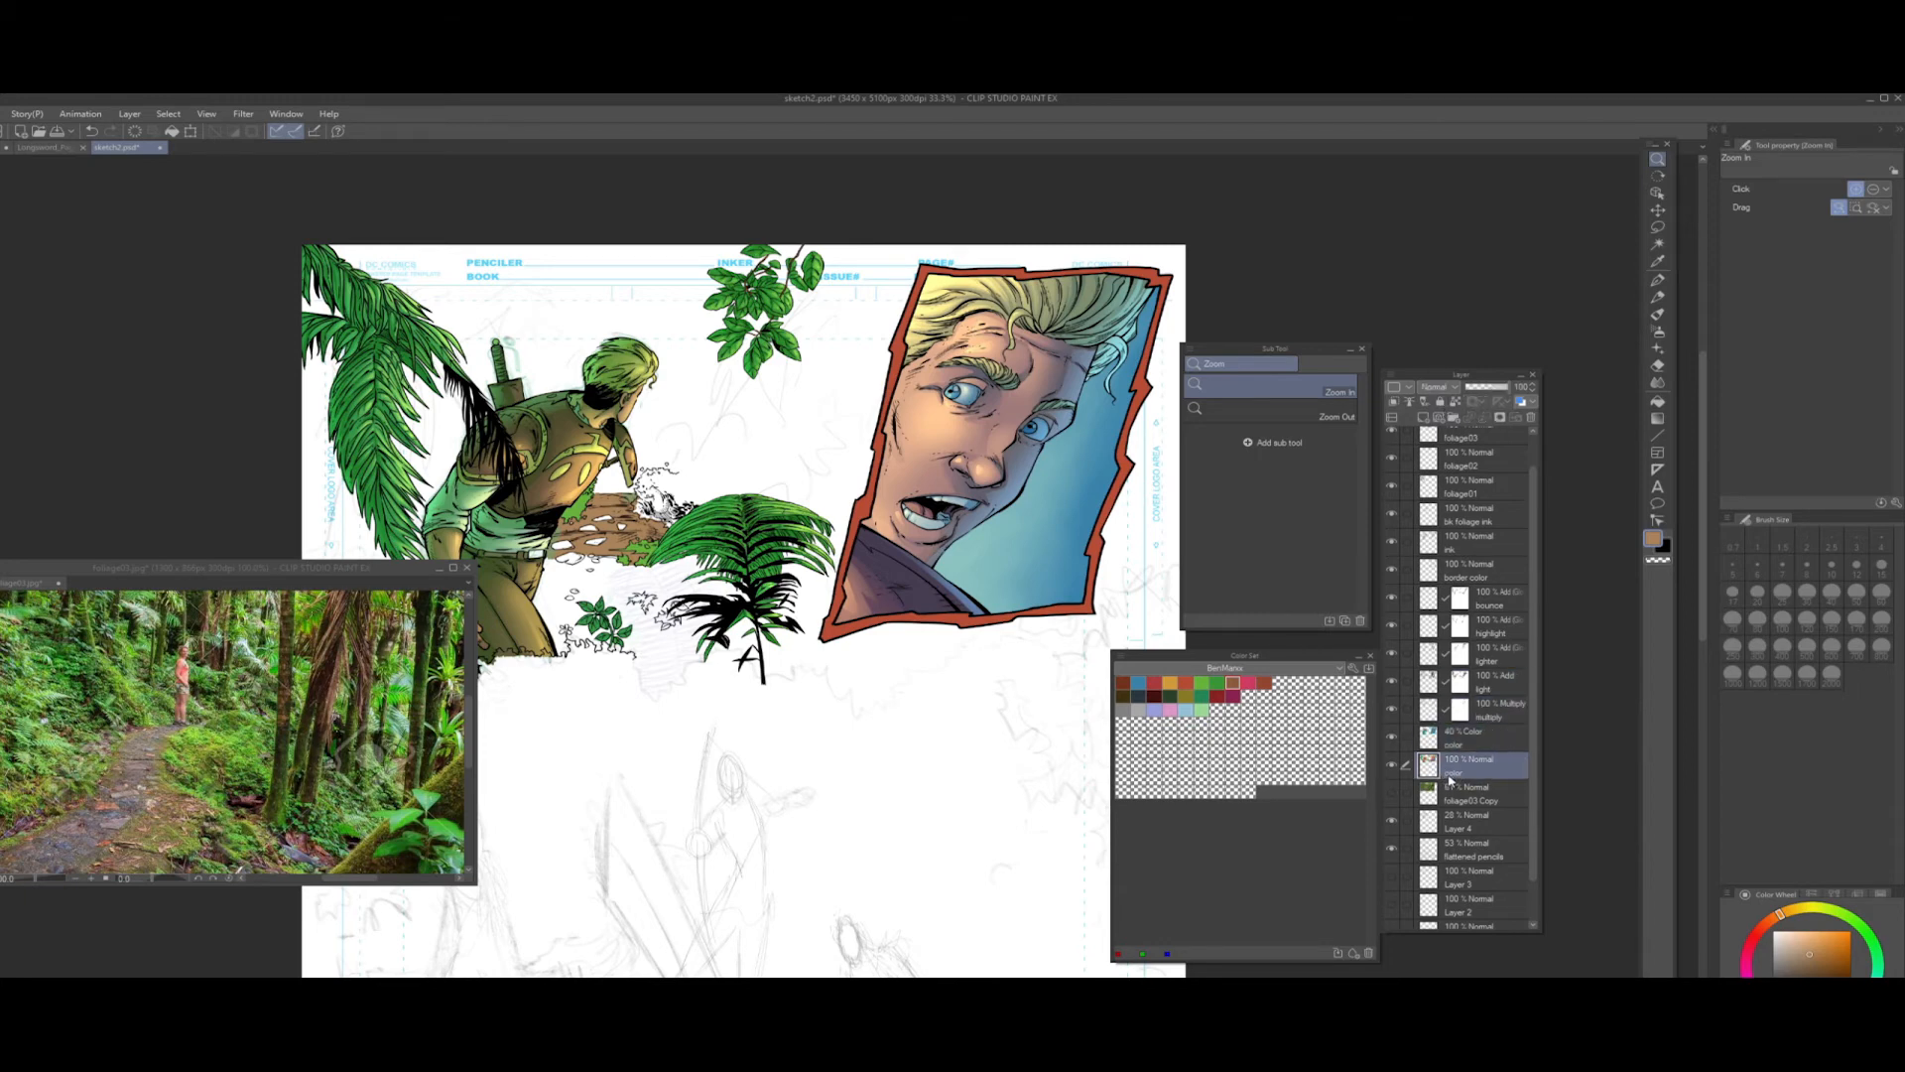
double_click(1453, 776)
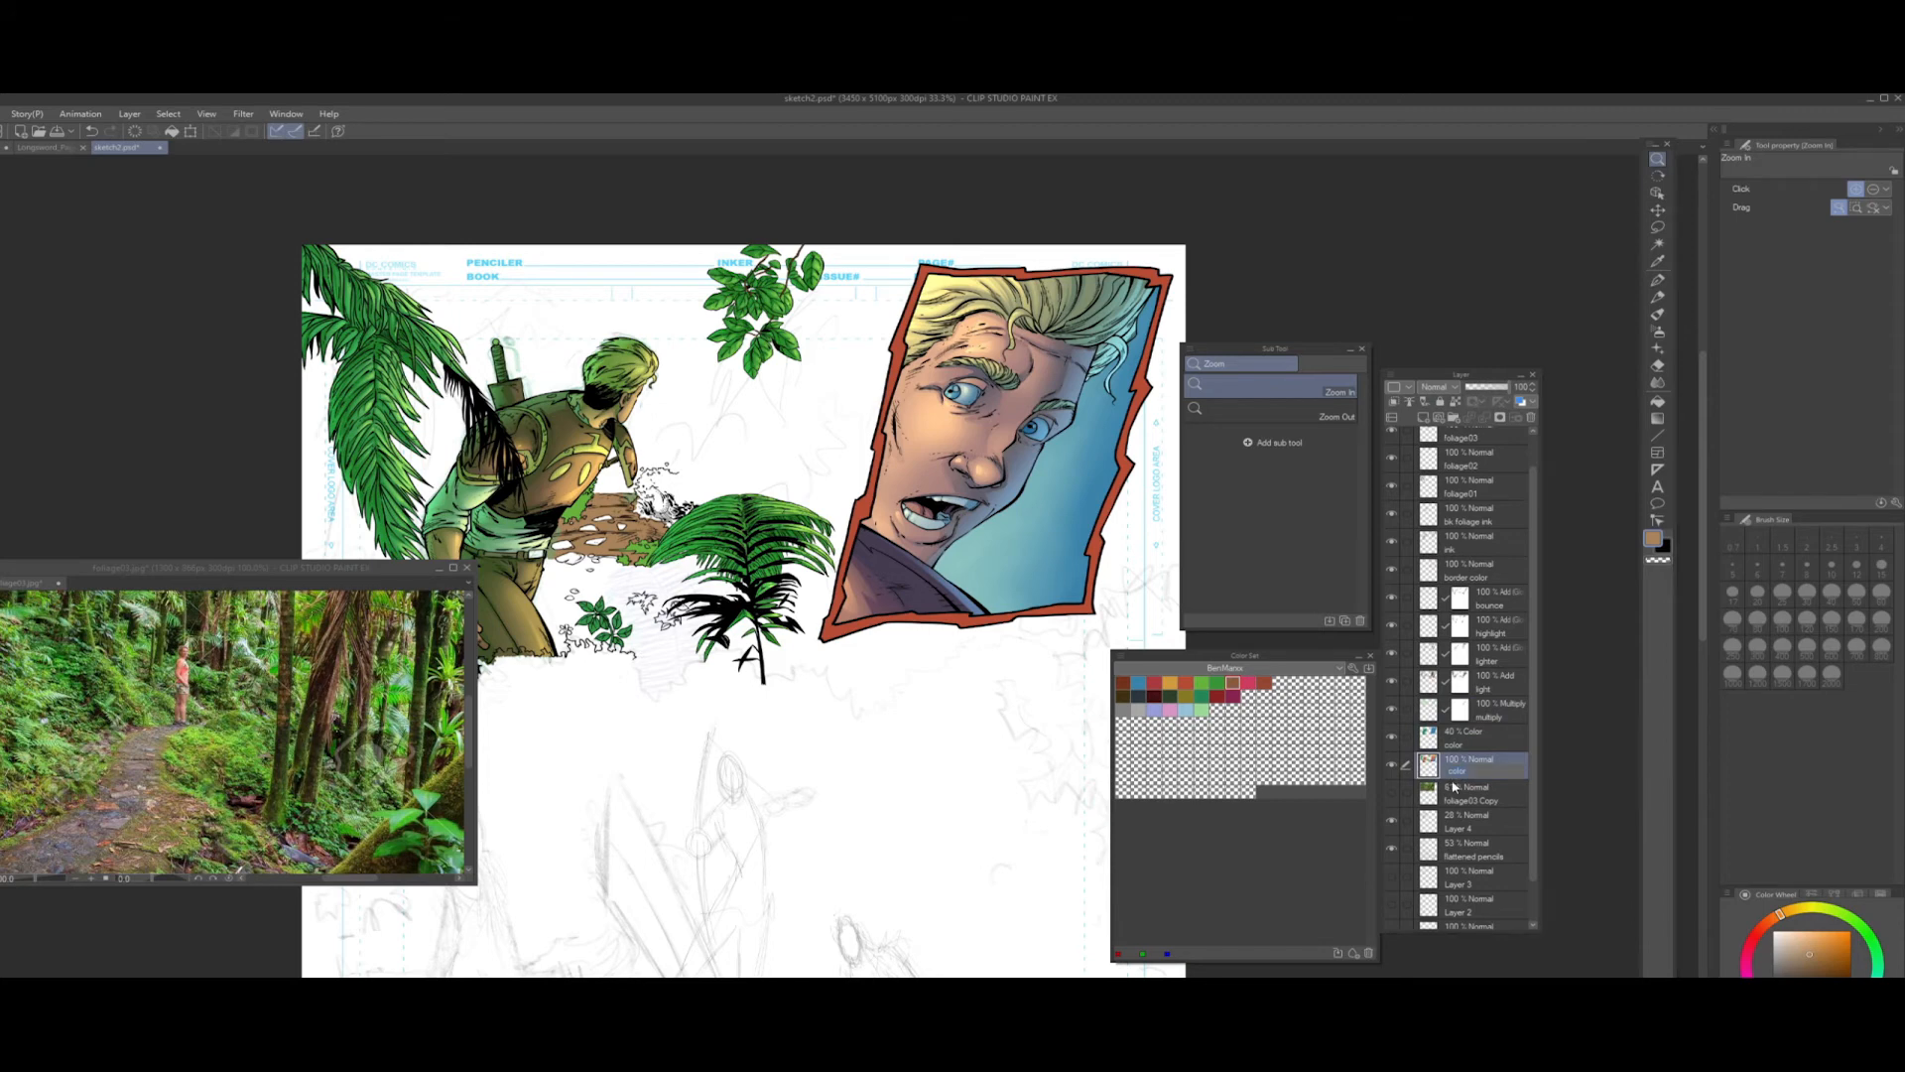
text(base)
key(Return)
- Shade the dirt path behind the figure with light green G-pen strokes on the multiply layer
click(655, 556)
click(655, 555)
click(655, 556)
drag(358, 501, 668, 574)
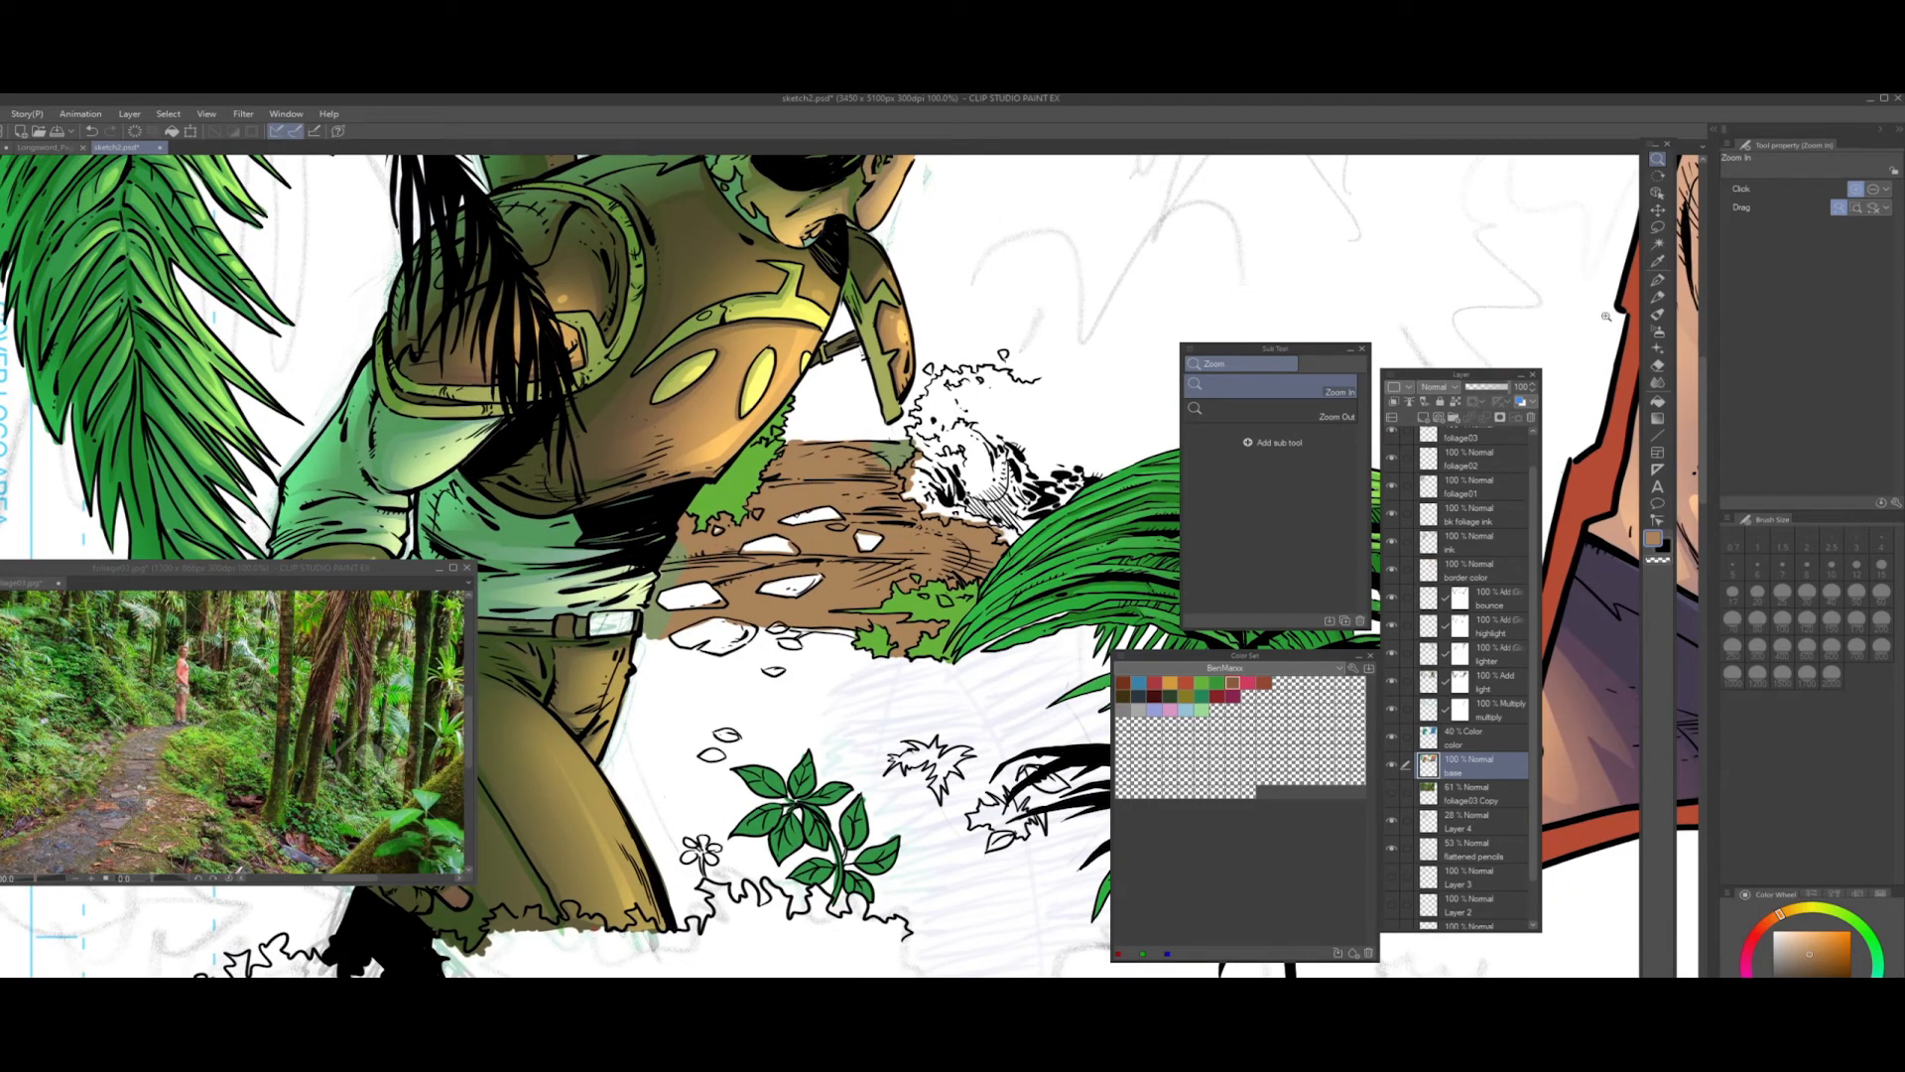
click(1658, 280)
click(1202, 699)
click(1425, 708)
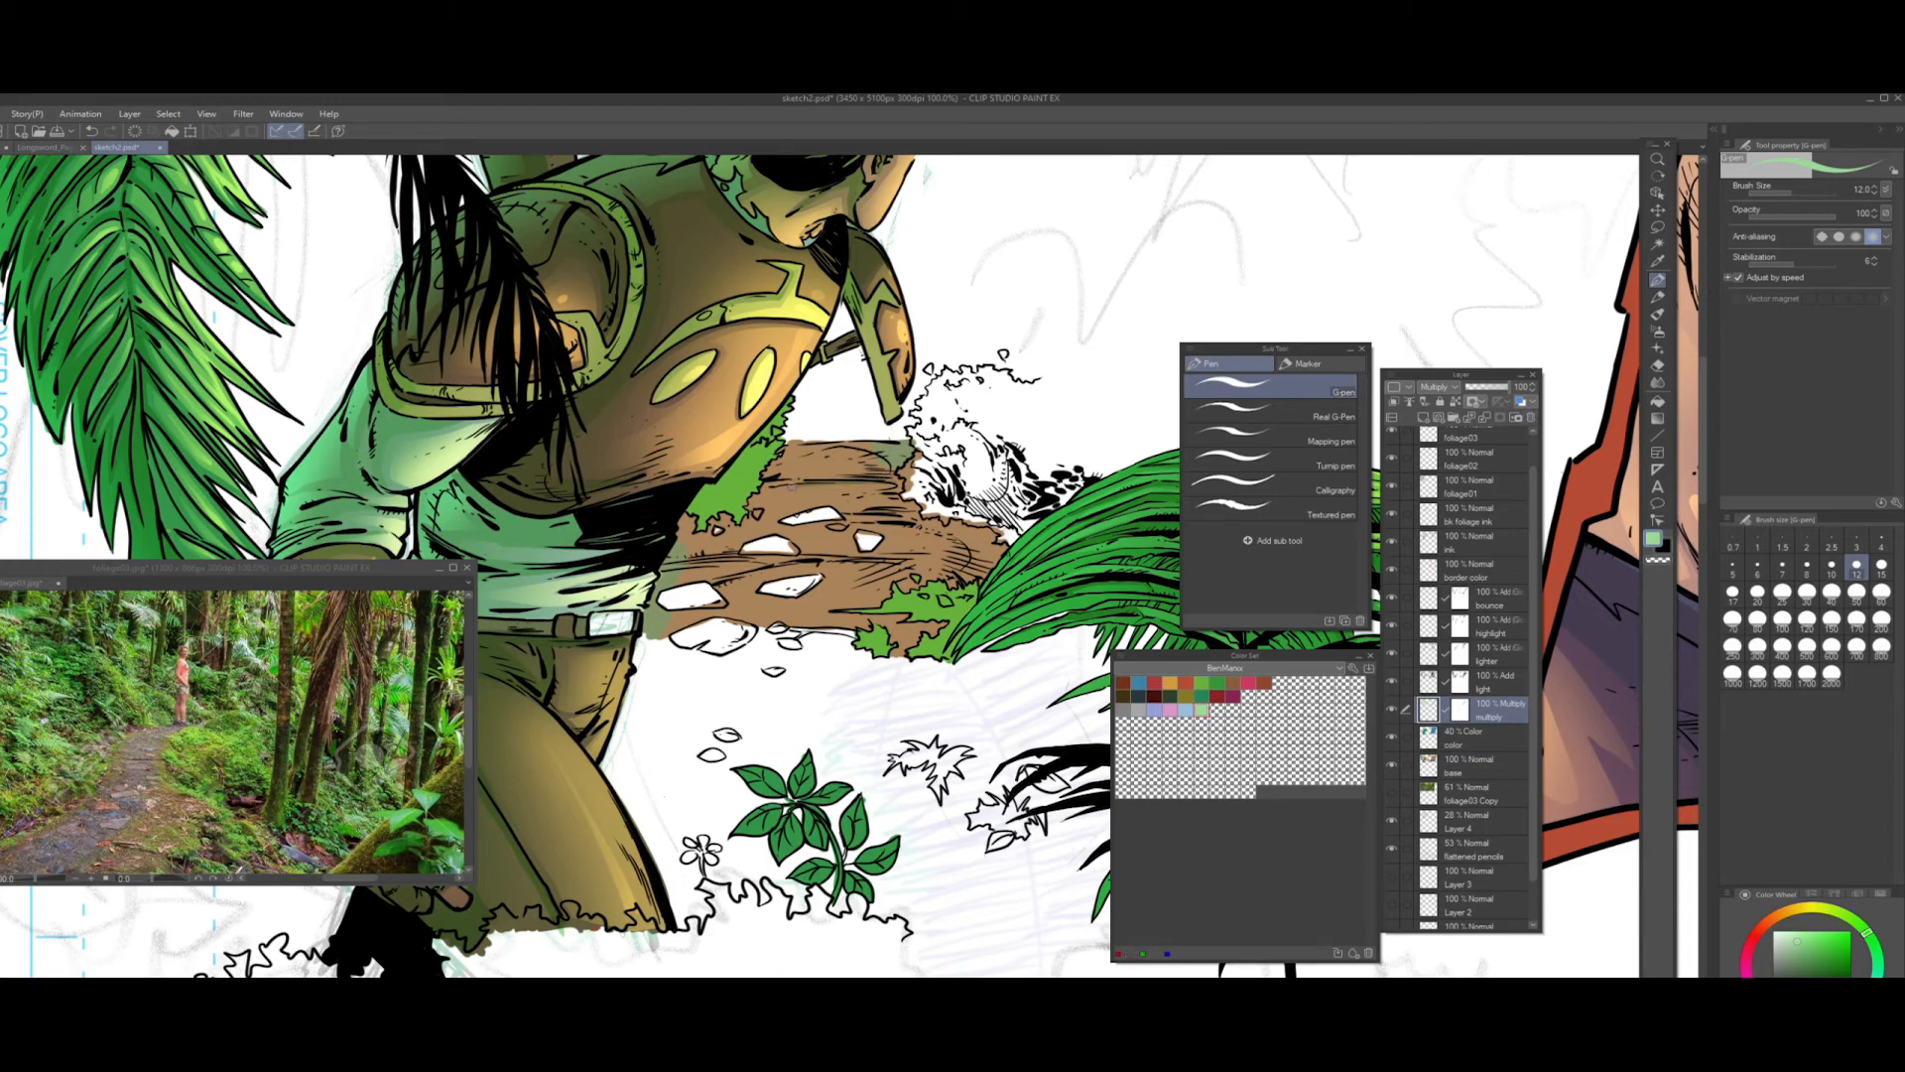
drag(839, 488, 773, 495)
drag(795, 529, 906, 517)
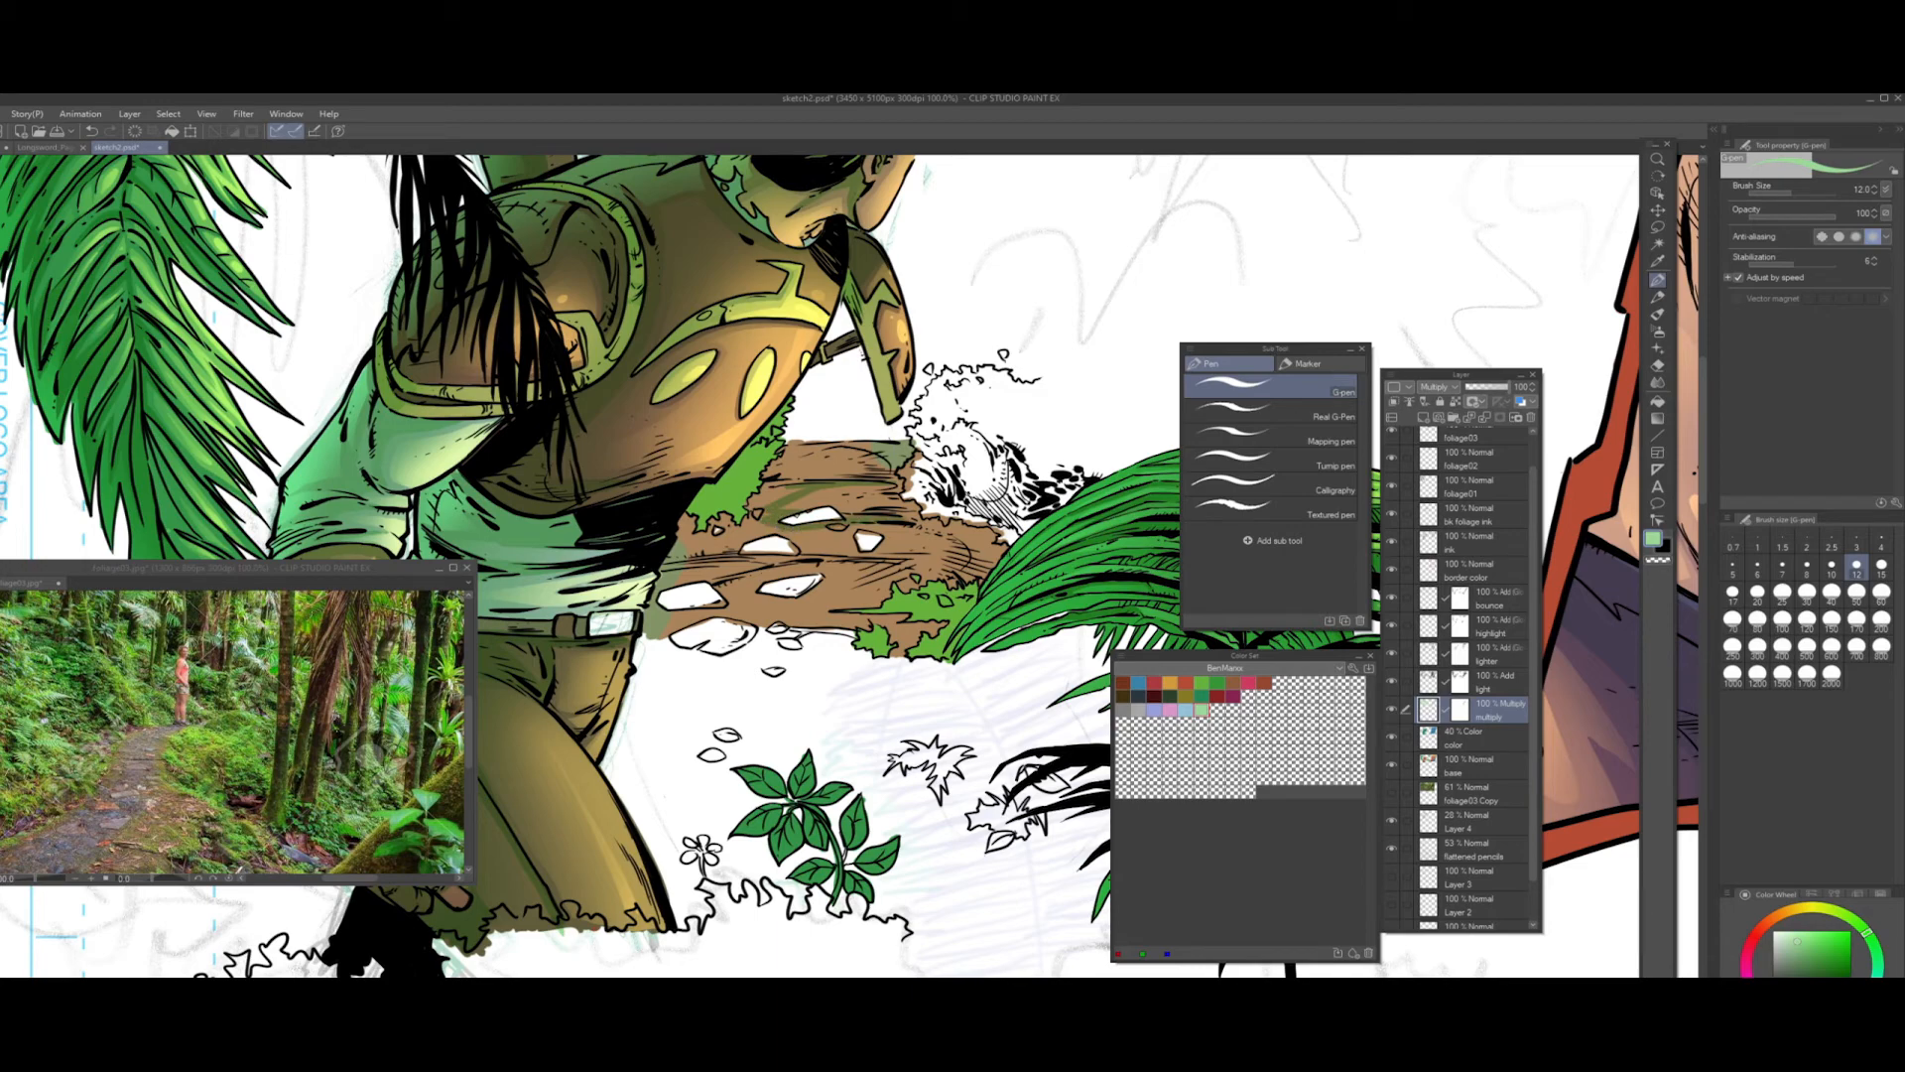
- Tint the dirt path and its grass dark green on the 40% color layer, using the G-pen at size 20
click(1436, 740)
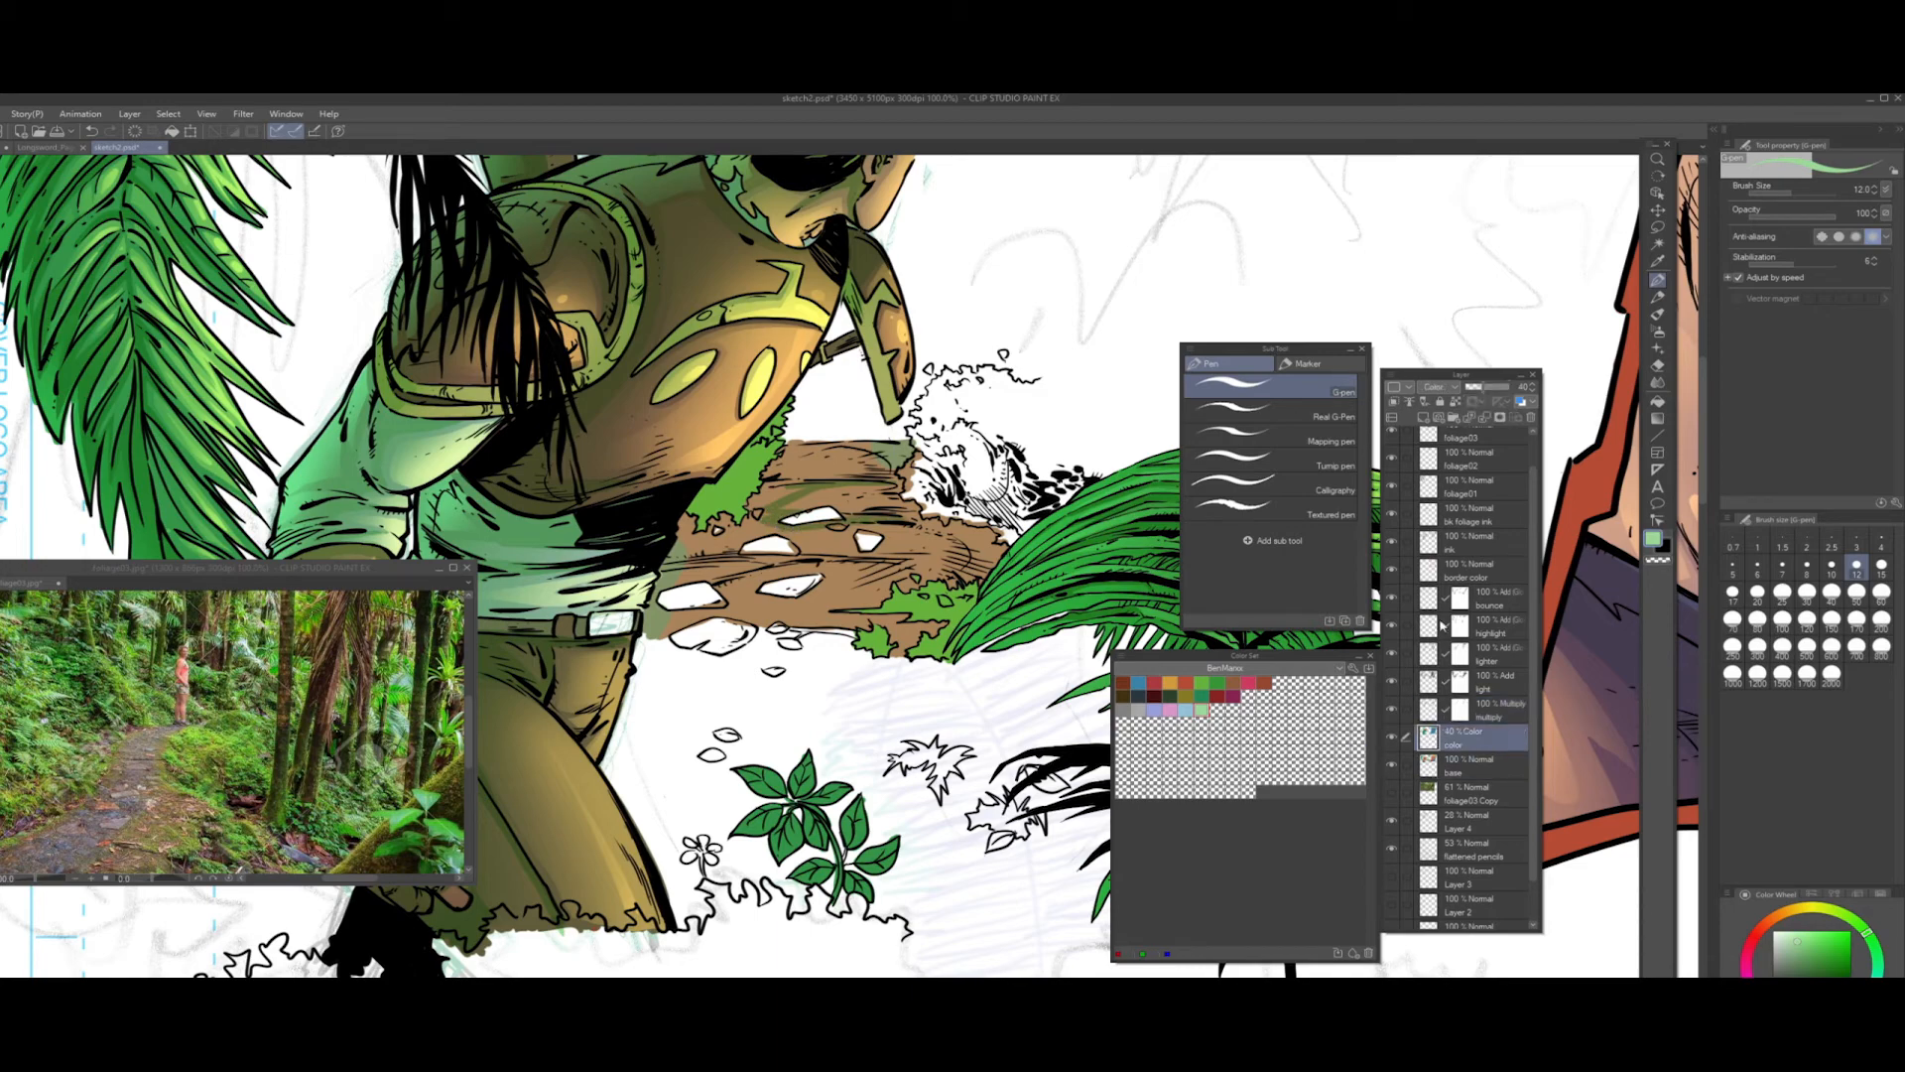
key(bracketright)
key(bracketright)
click(1201, 696)
key(bracketright)
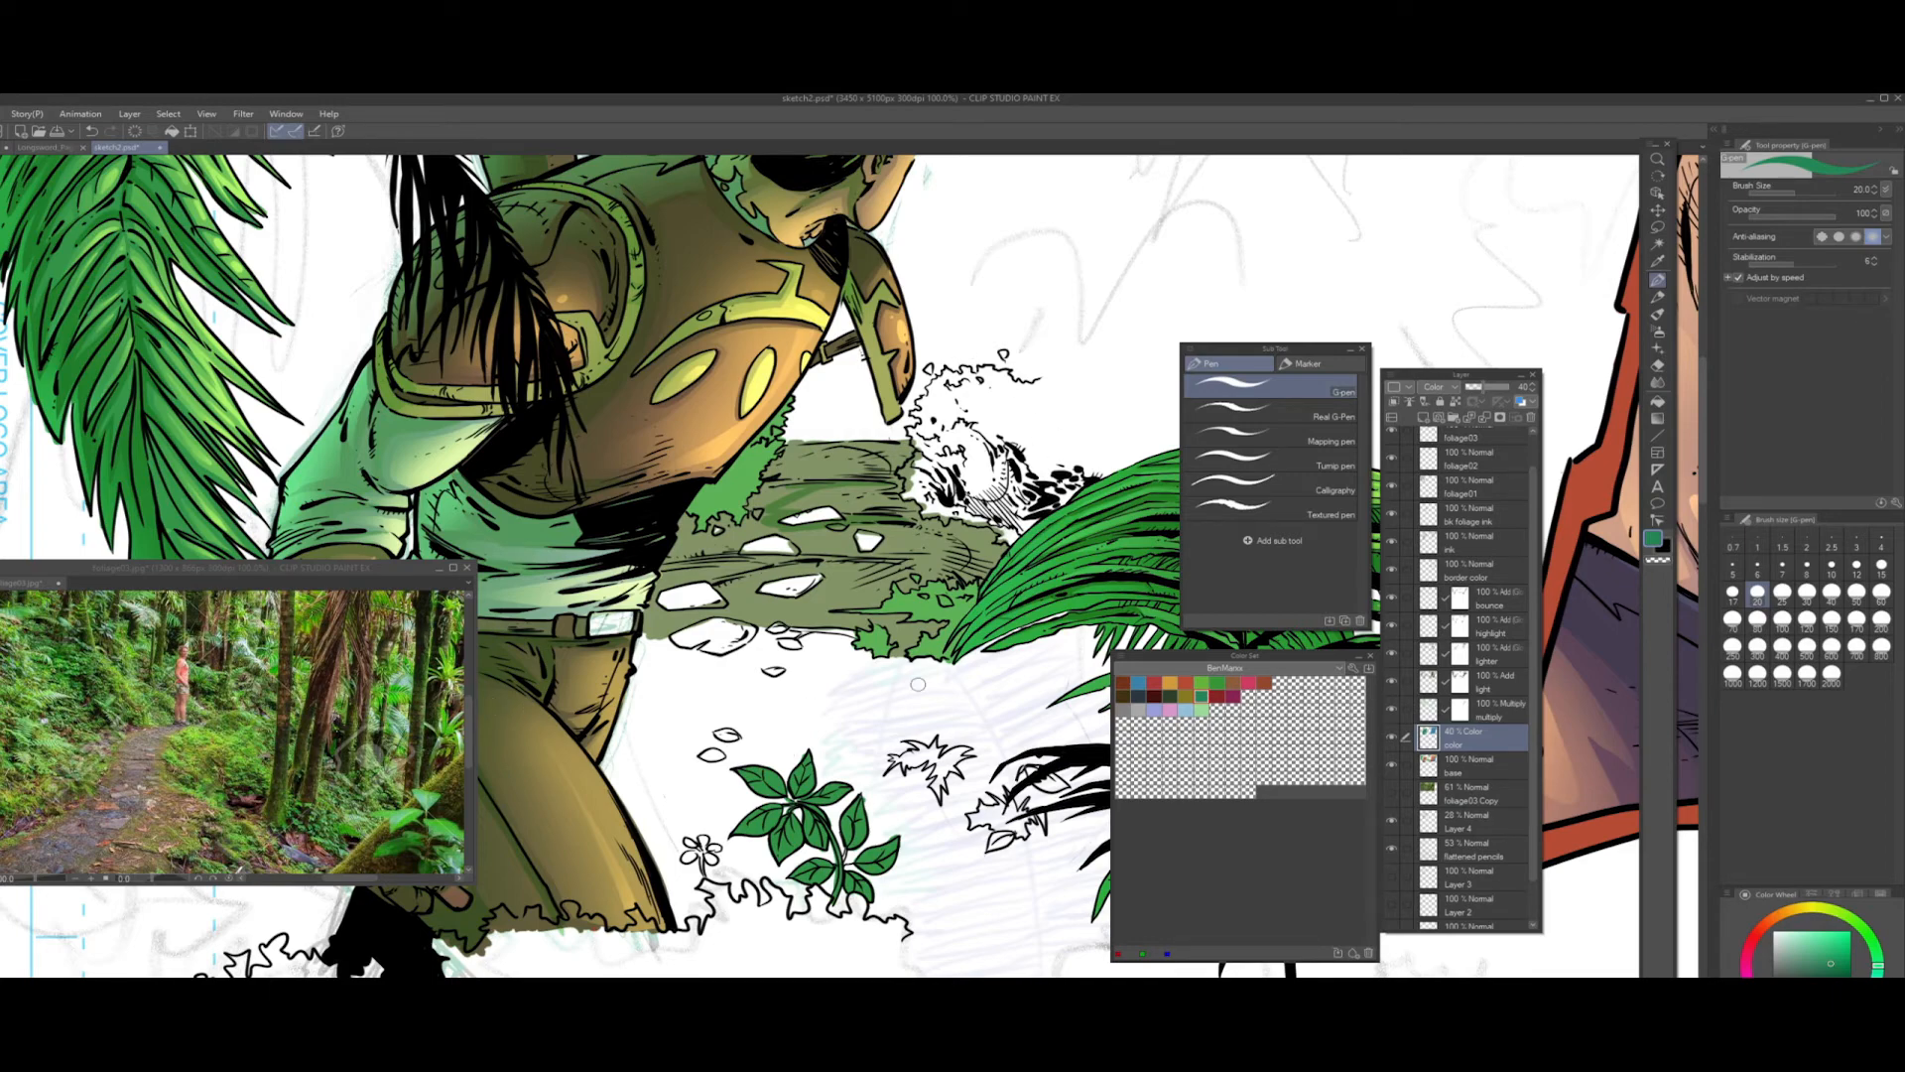
- Paint light green shadows around the path's stones on the multiply layer, using the G-pen at size 12
click(1435, 711)
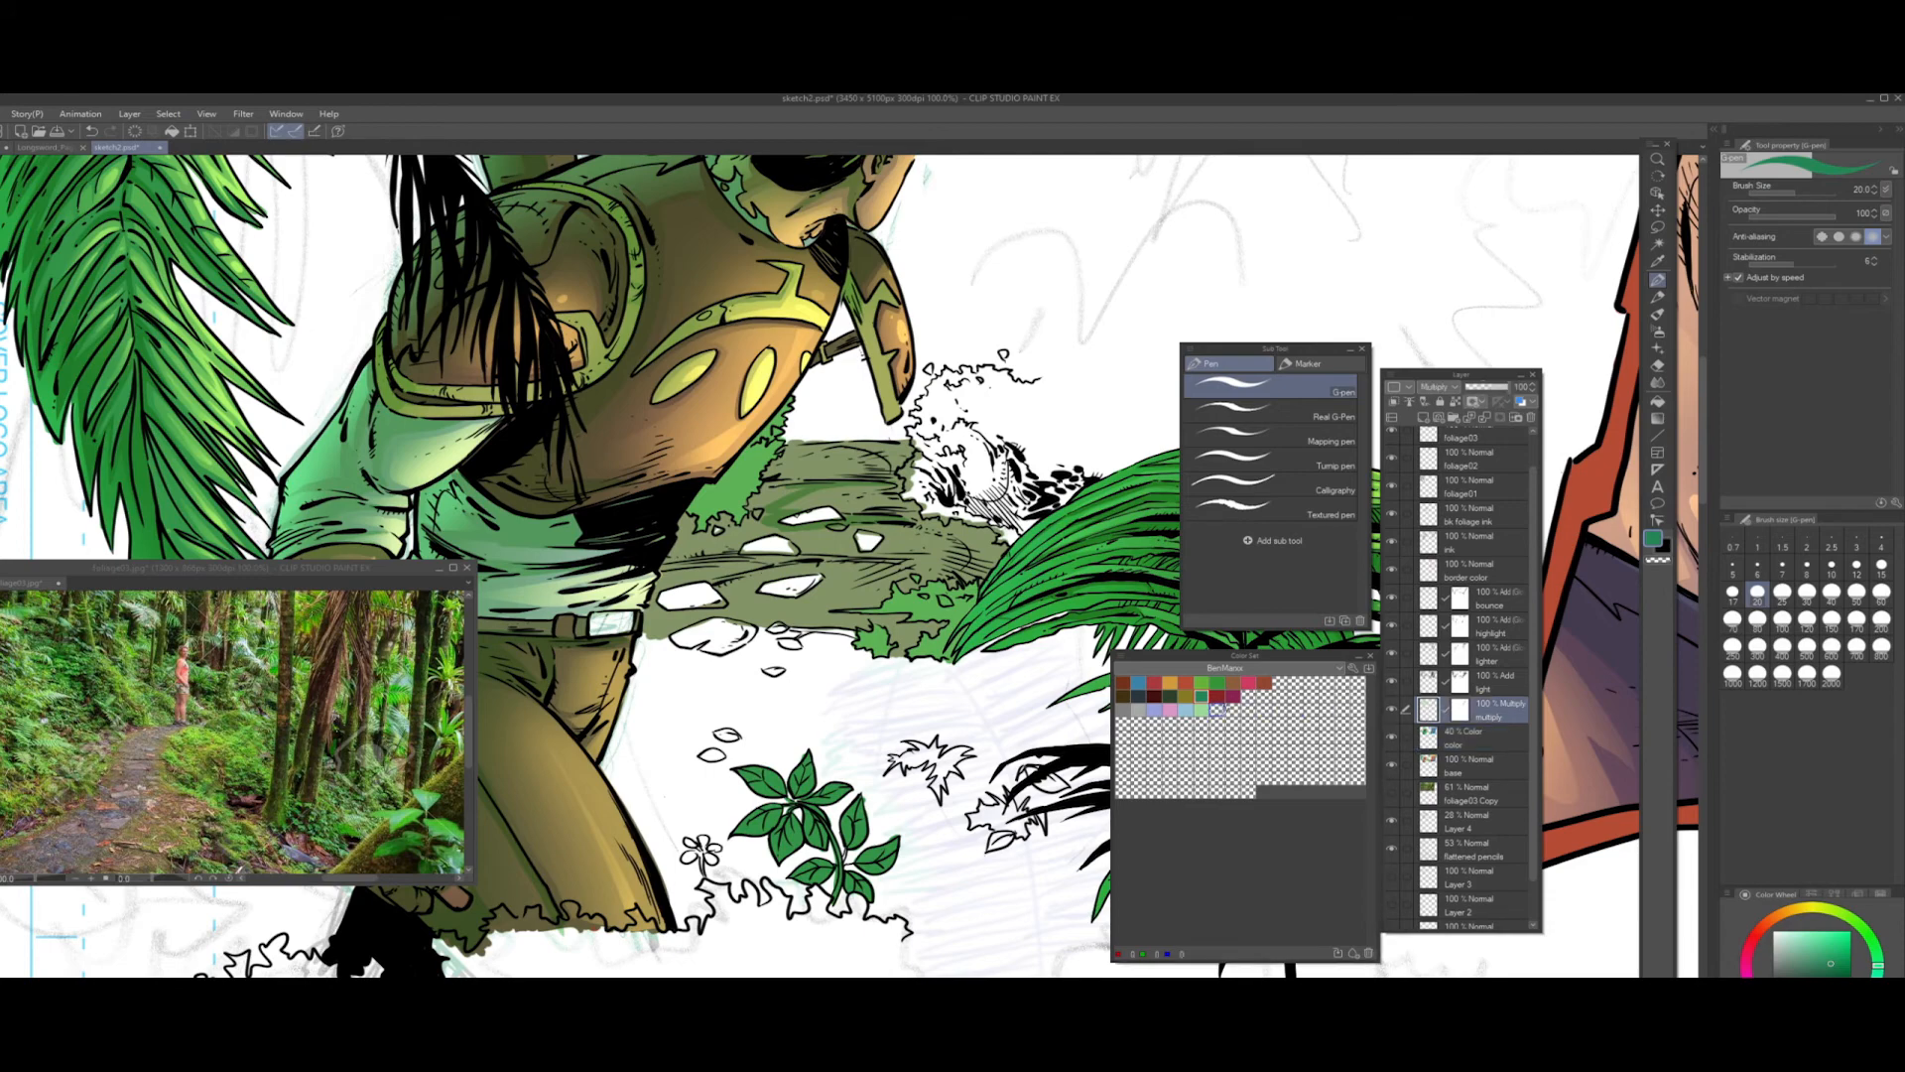
click(1203, 711)
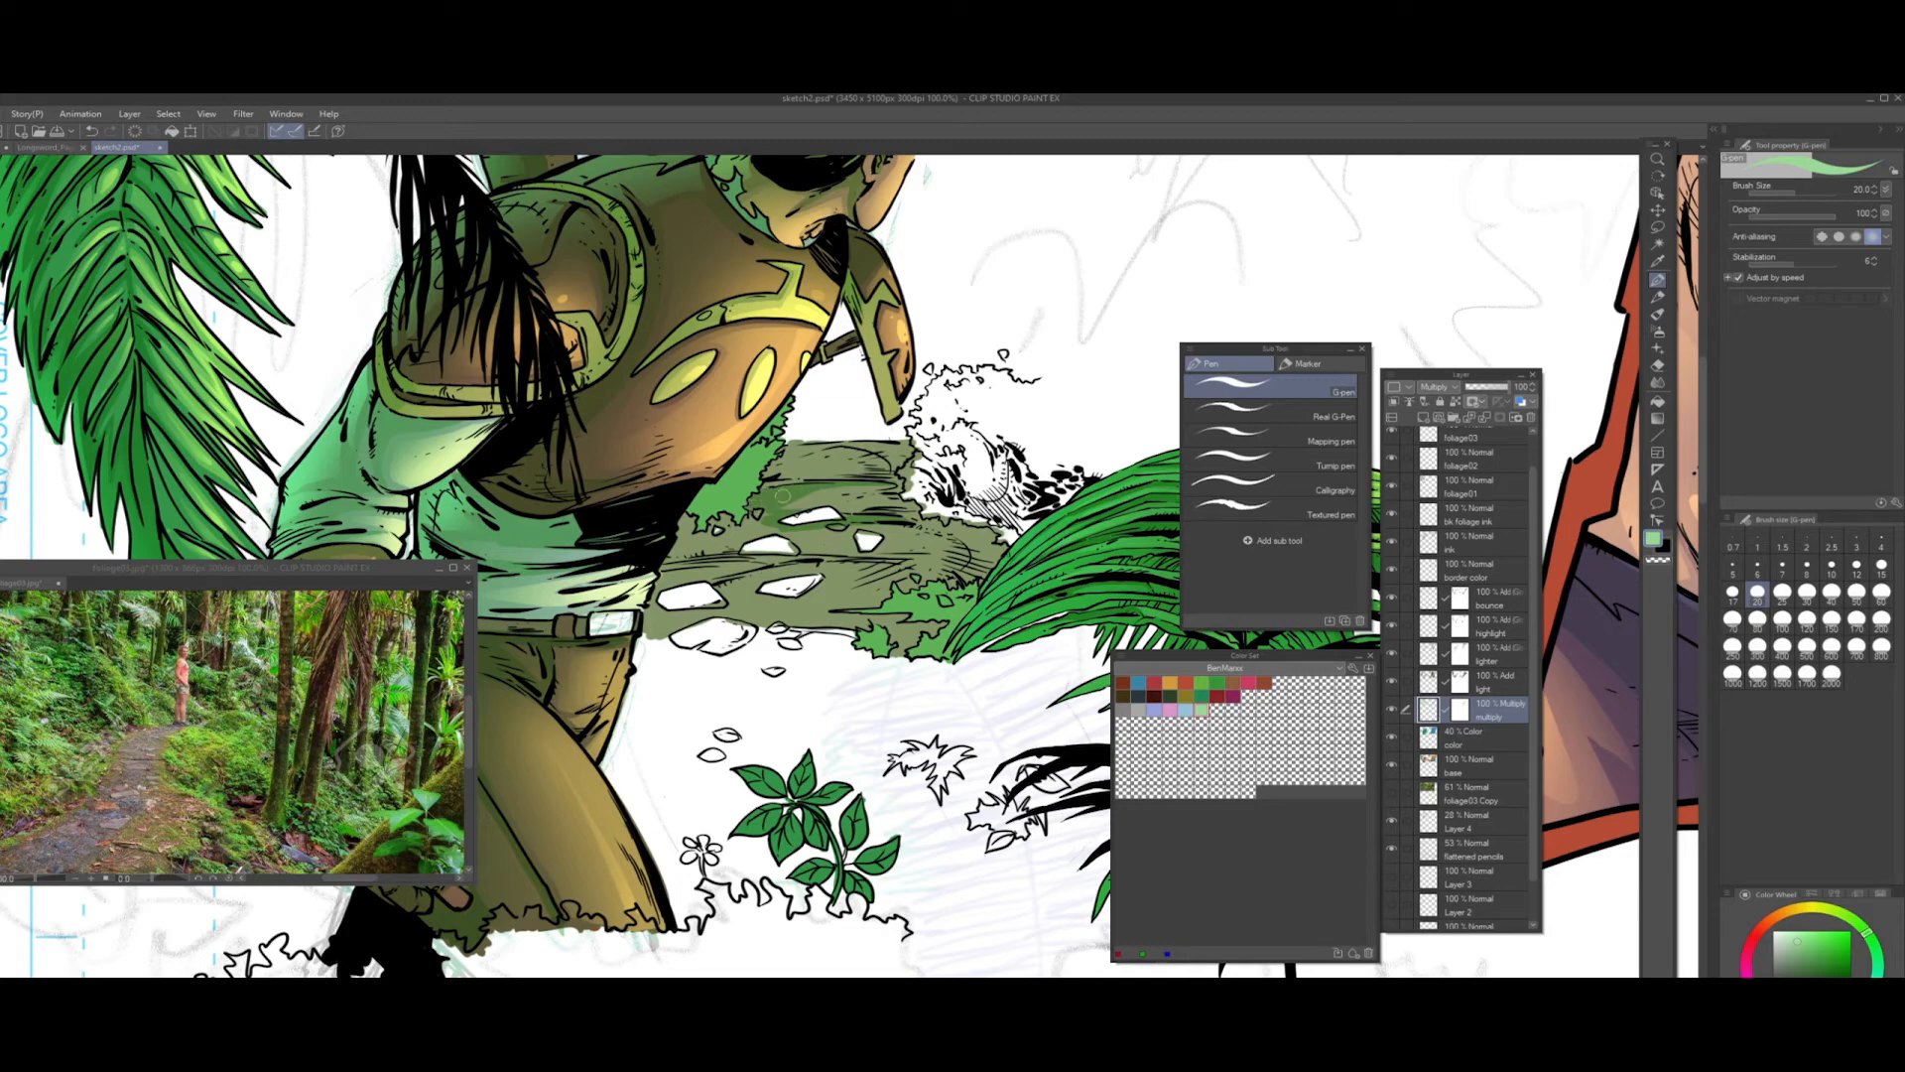
key(bracketleft)
key(bracketleft)
key(bracketleft)
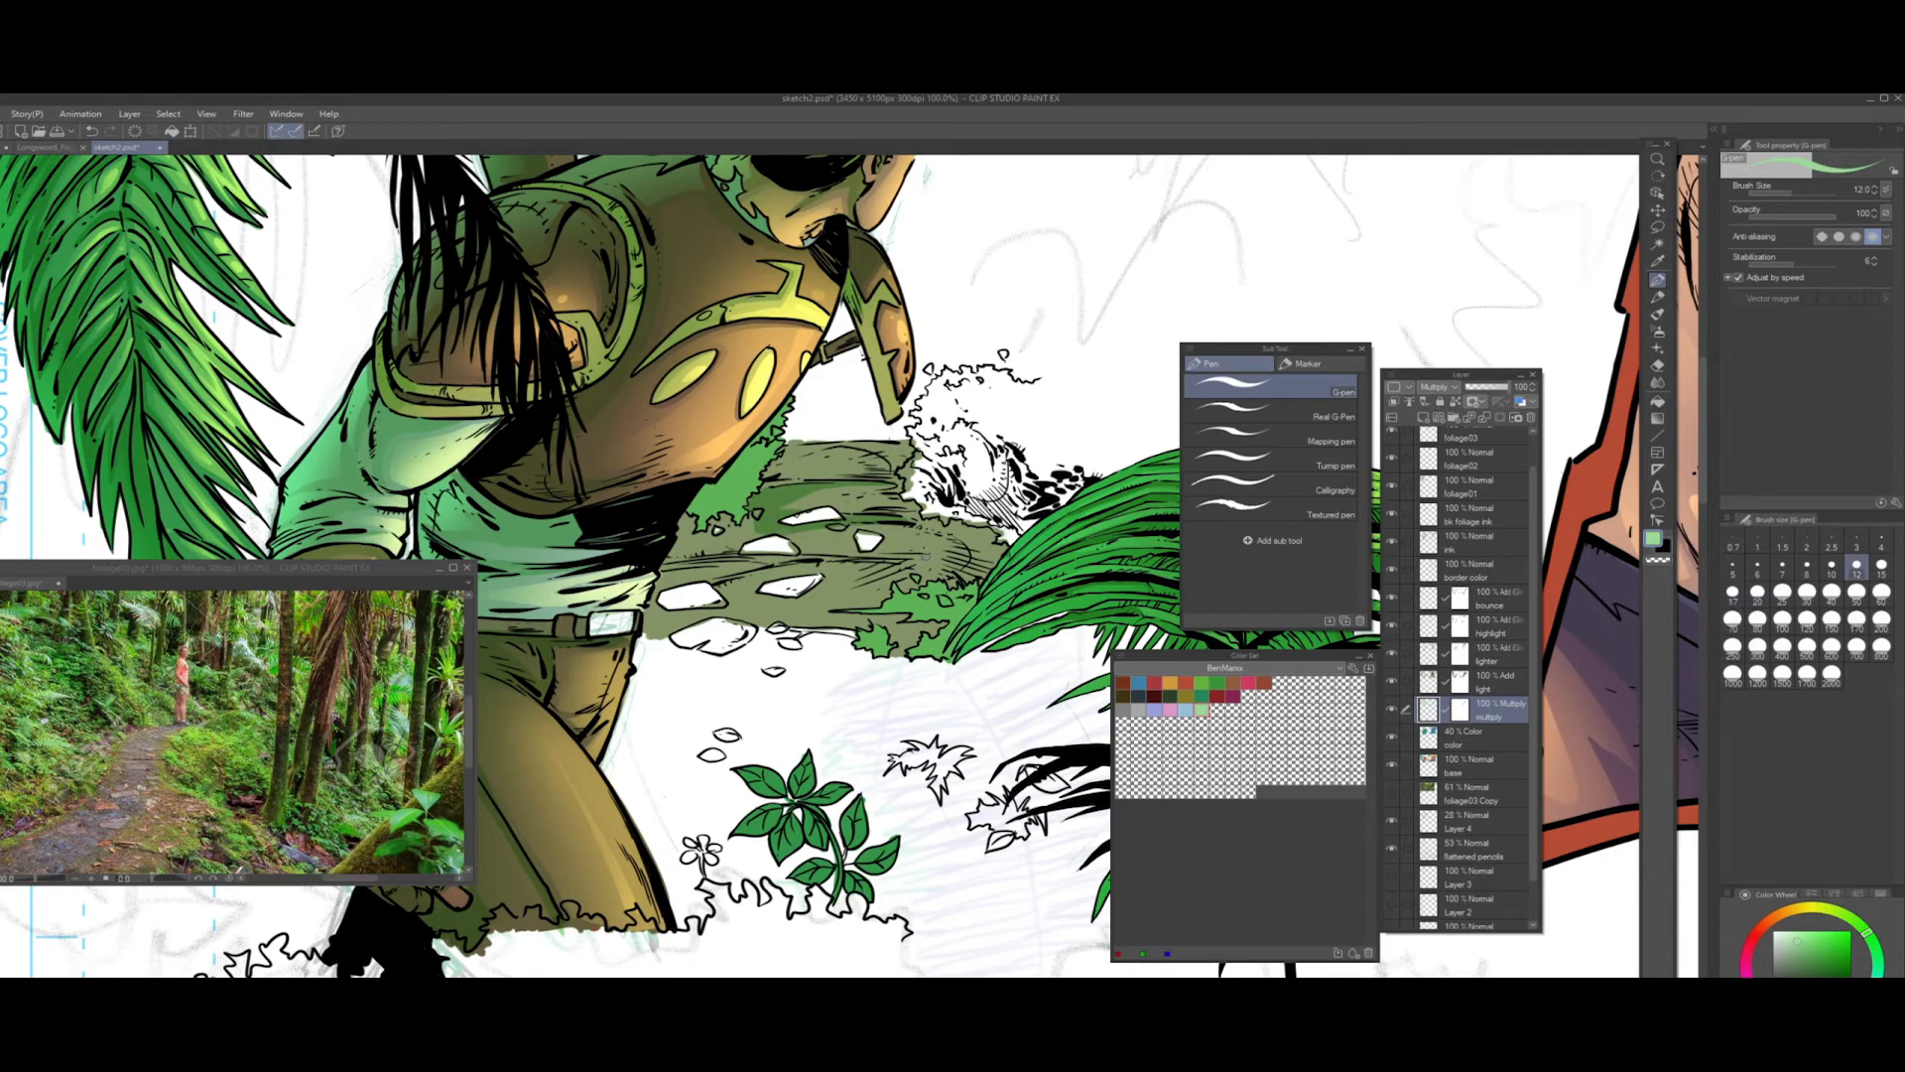
drag(914, 557, 836, 554)
mouse_move(738, 548)
mouse_down()
mouse_move(688, 548)
mouse_move(746, 525)
mouse_up()
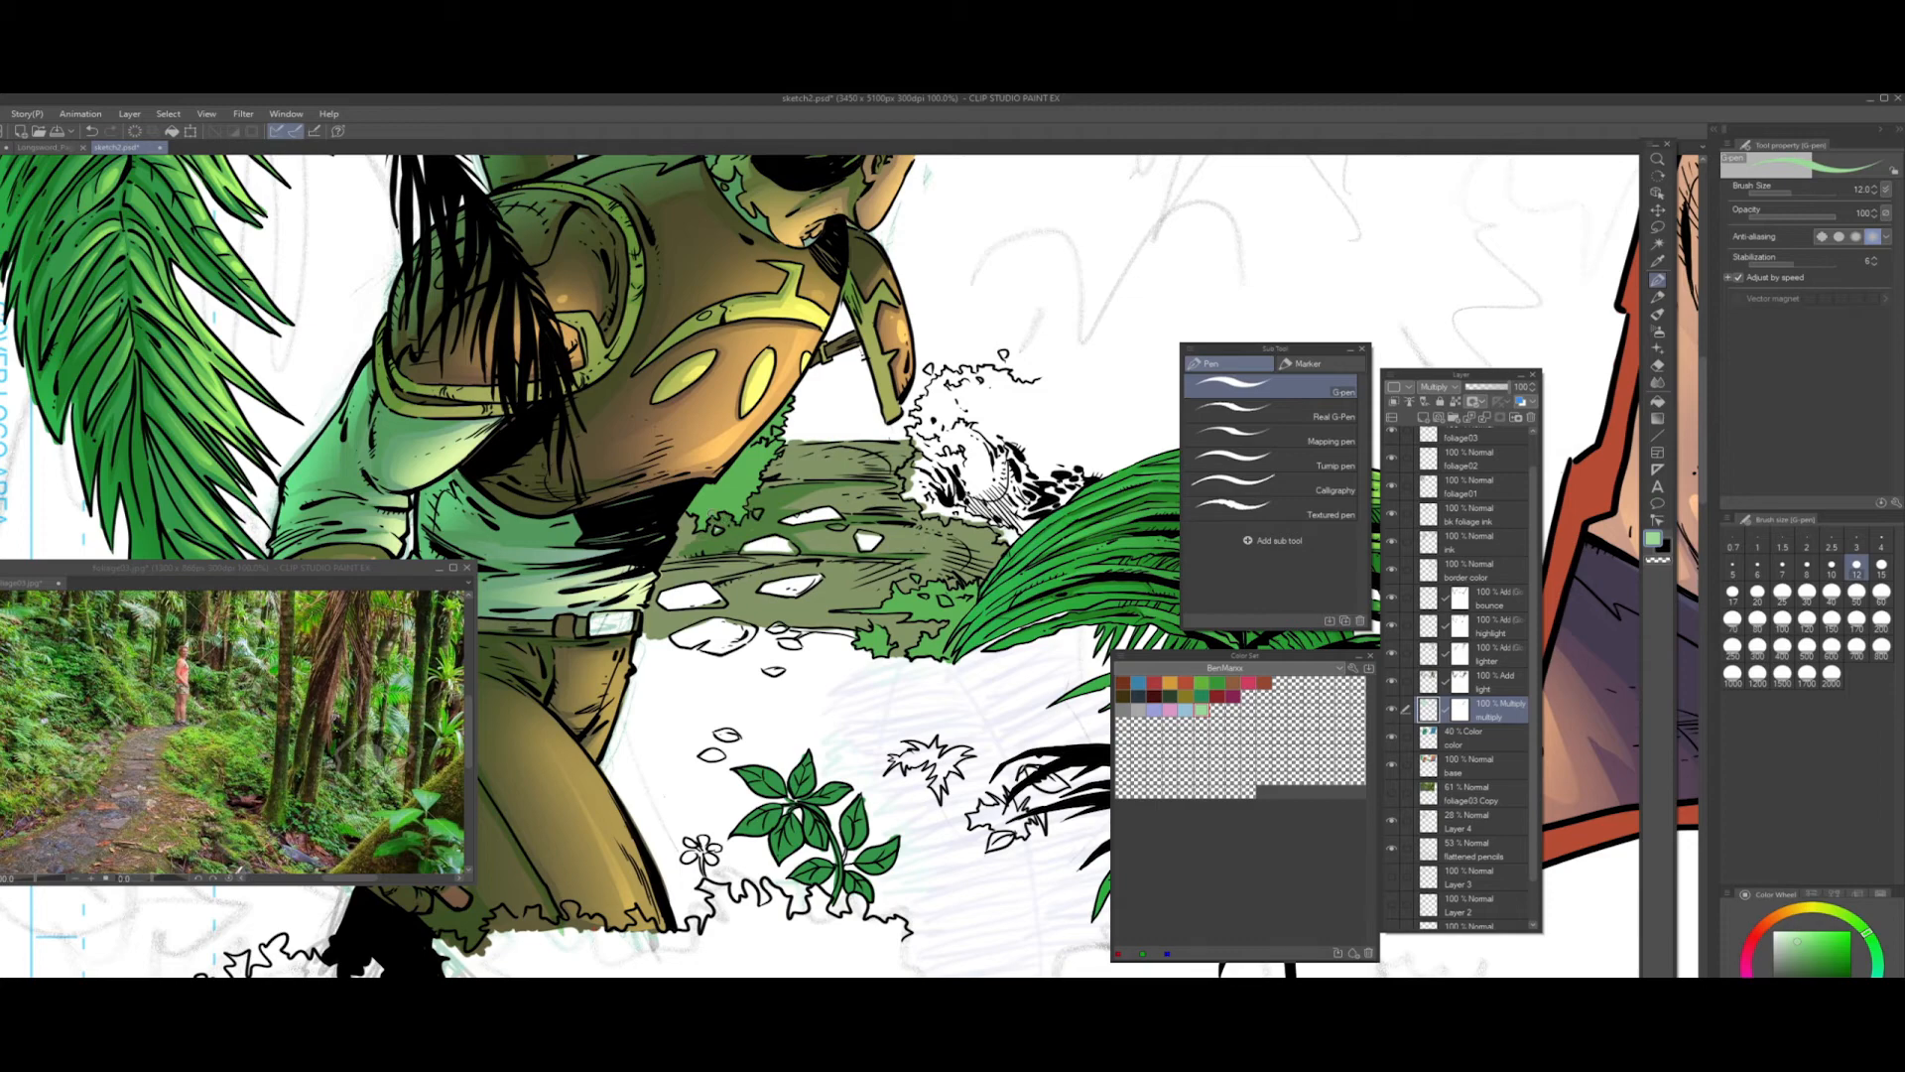
drag(697, 520, 687, 554)
mouse_move(869, 556)
mouse_down()
mouse_move(683, 568)
mouse_move(735, 569)
mouse_up()
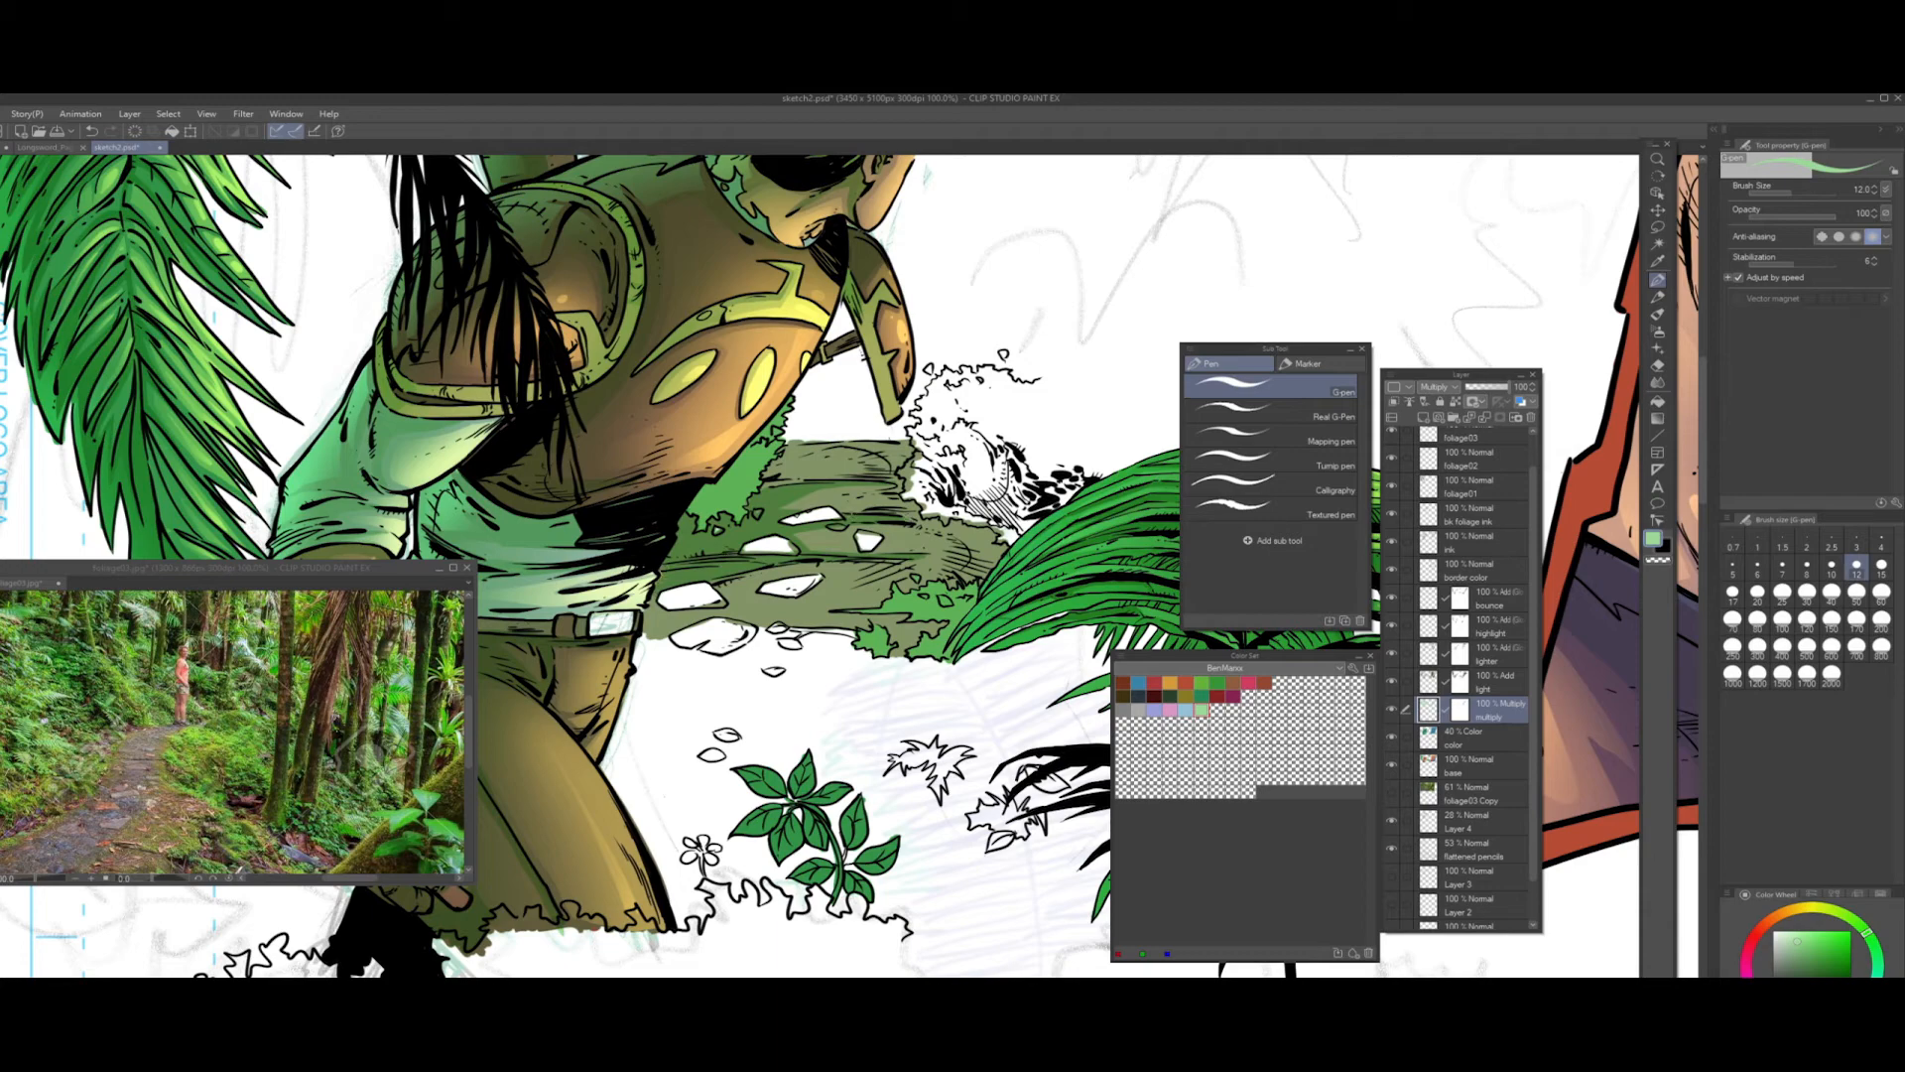
- Extend the light green multiply shadows along the path's near edge and across its far end
drag(985, 528, 894, 520)
mouse_move(809, 607)
mouse_down()
mouse_move(659, 636)
mouse_move(658, 584)
mouse_up()
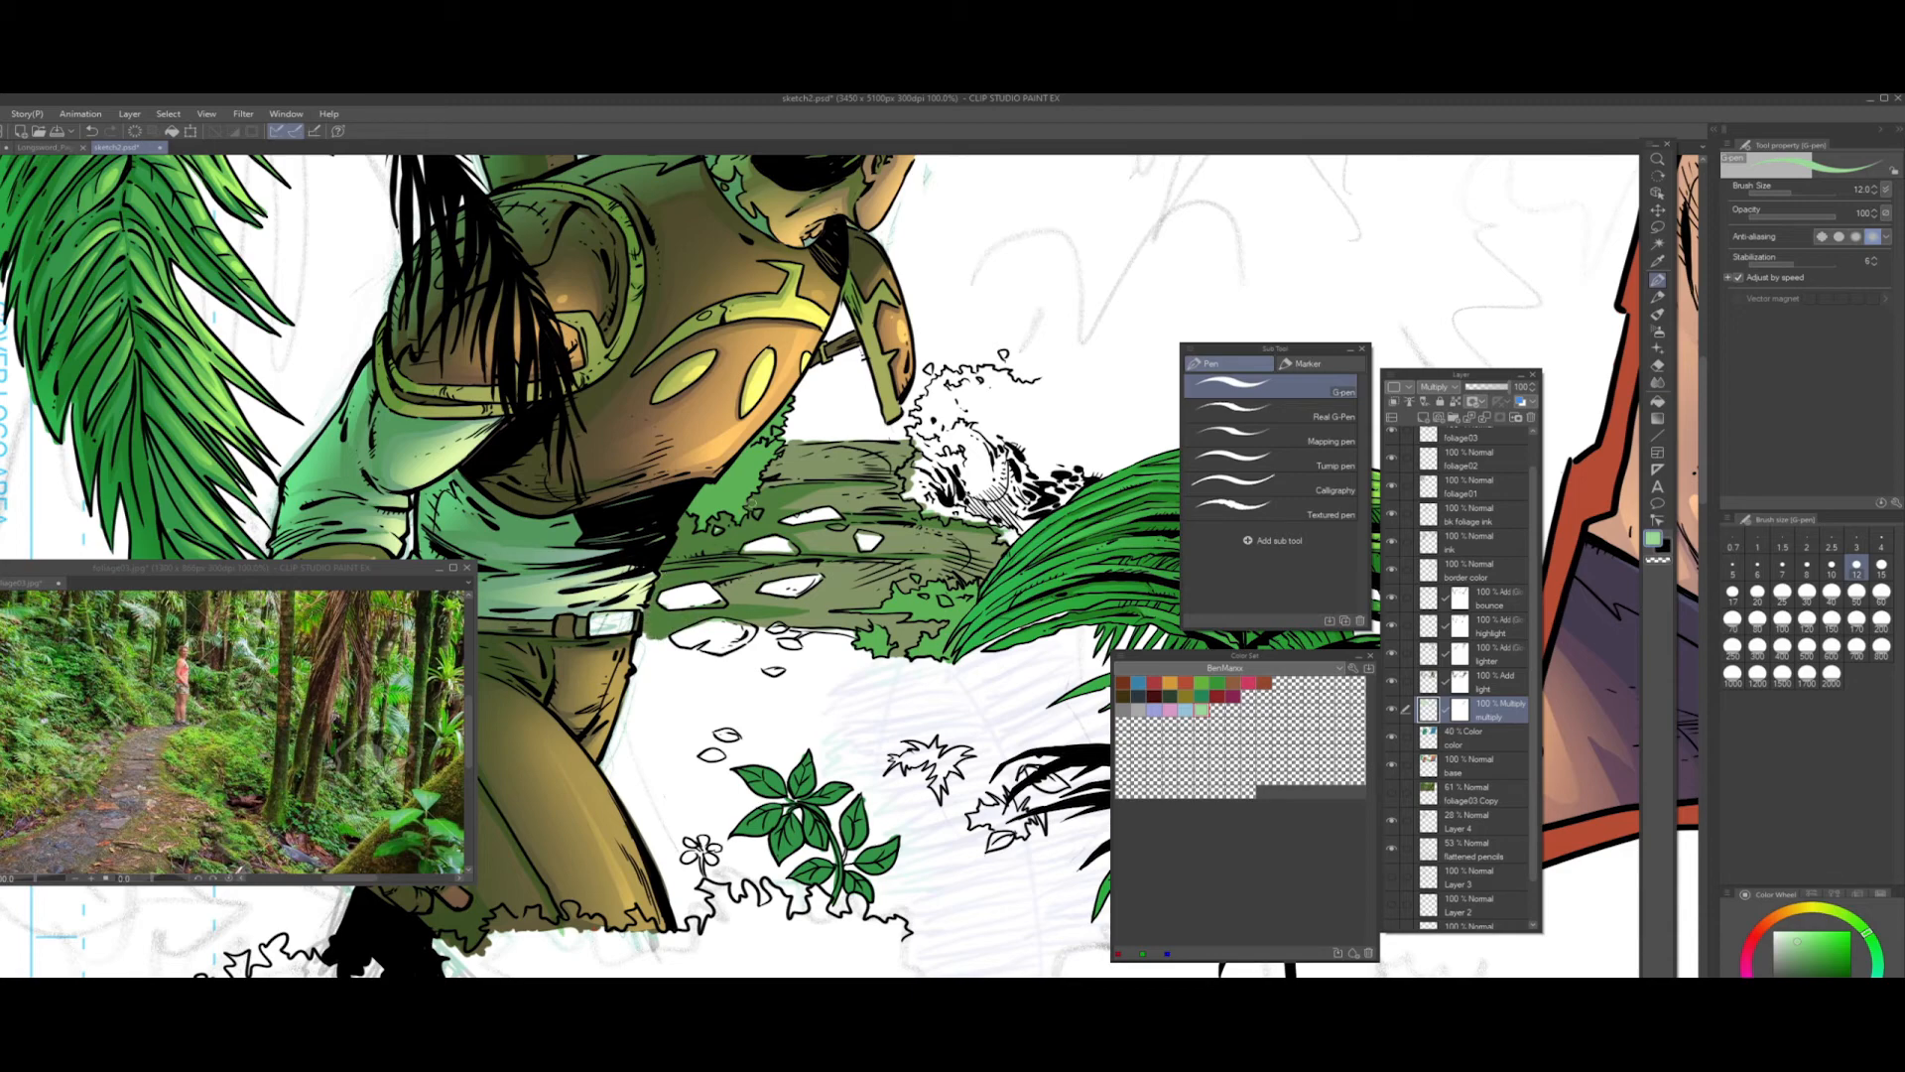
drag(783, 453, 910, 446)
drag(778, 460, 839, 453)
mouse_move(856, 472)
mouse_down()
mouse_move(751, 477)
mouse_move(815, 476)
mouse_move(764, 485)
mouse_move(814, 493)
mouse_up()
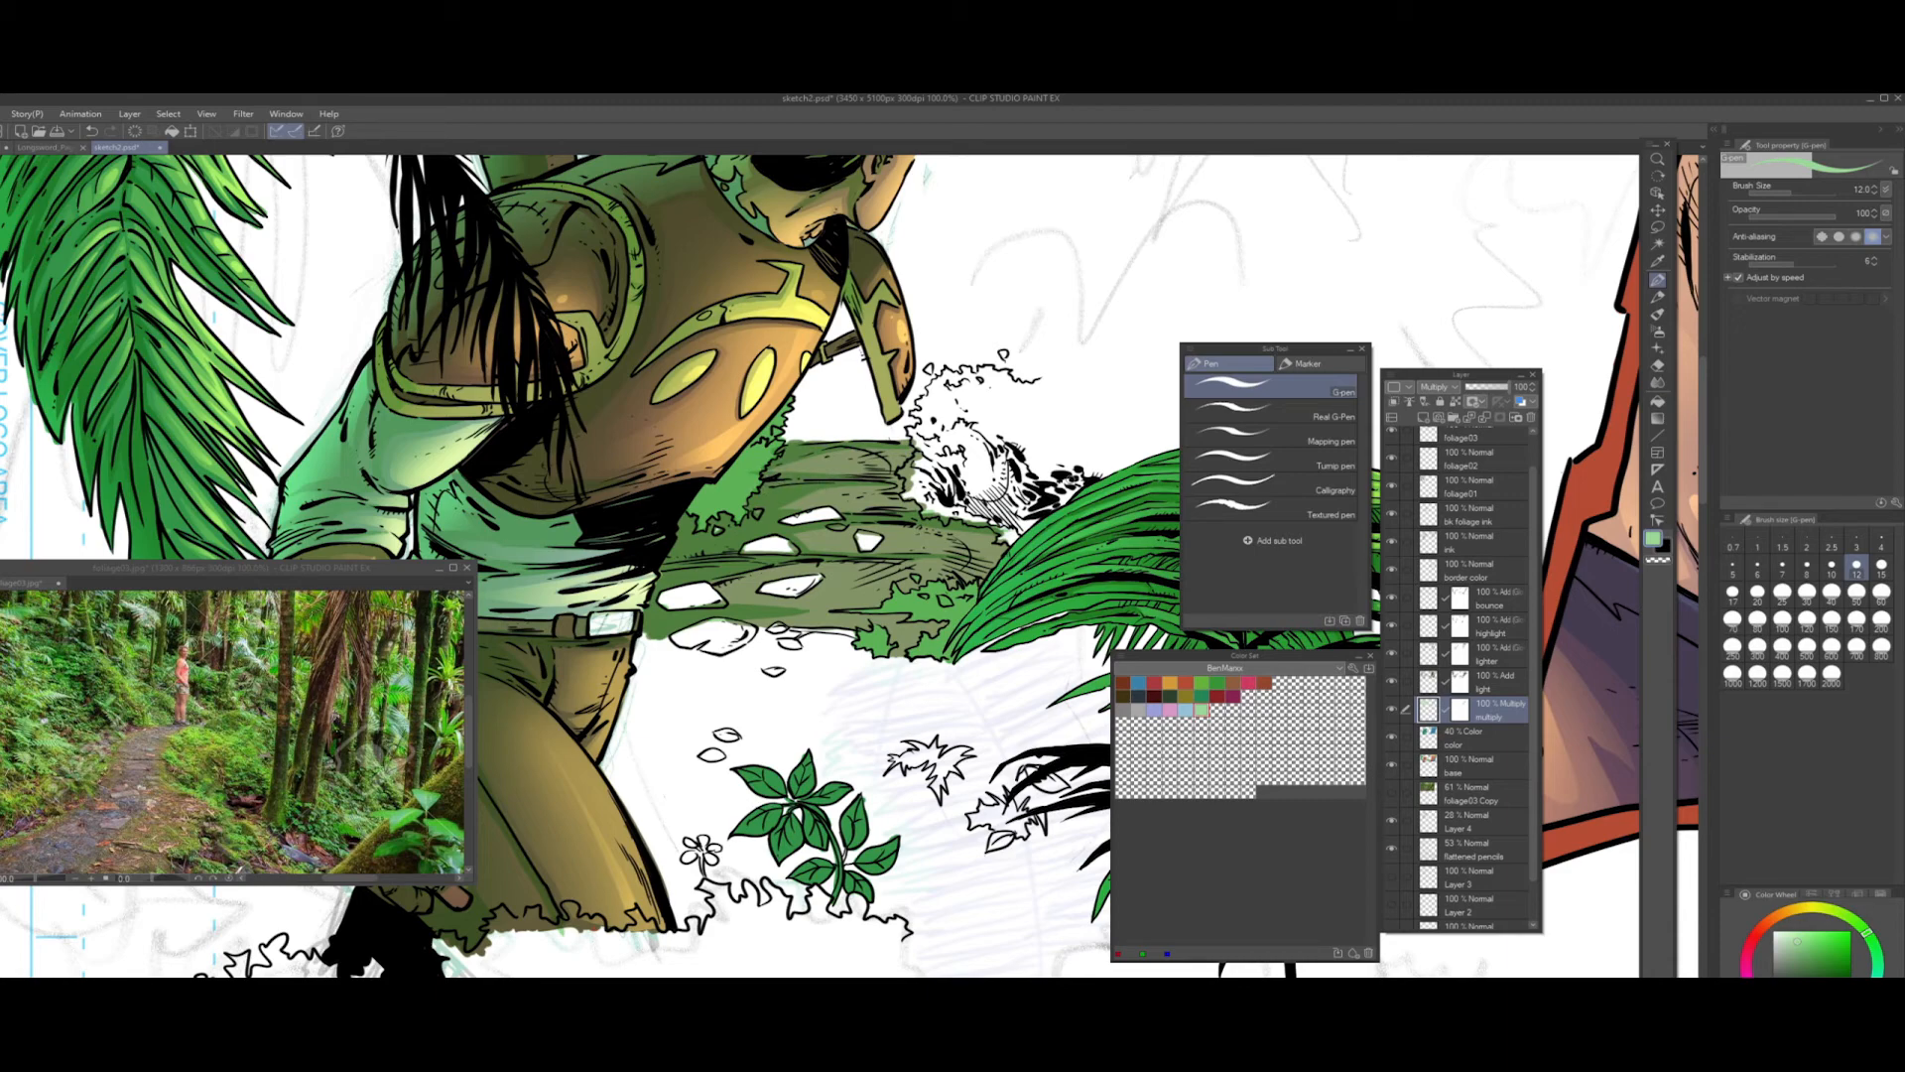
- Select the path's flat colour area on the base layer with Auto select, referring to the editing layer only
click(1432, 769)
click(1657, 243)
click(895, 542)
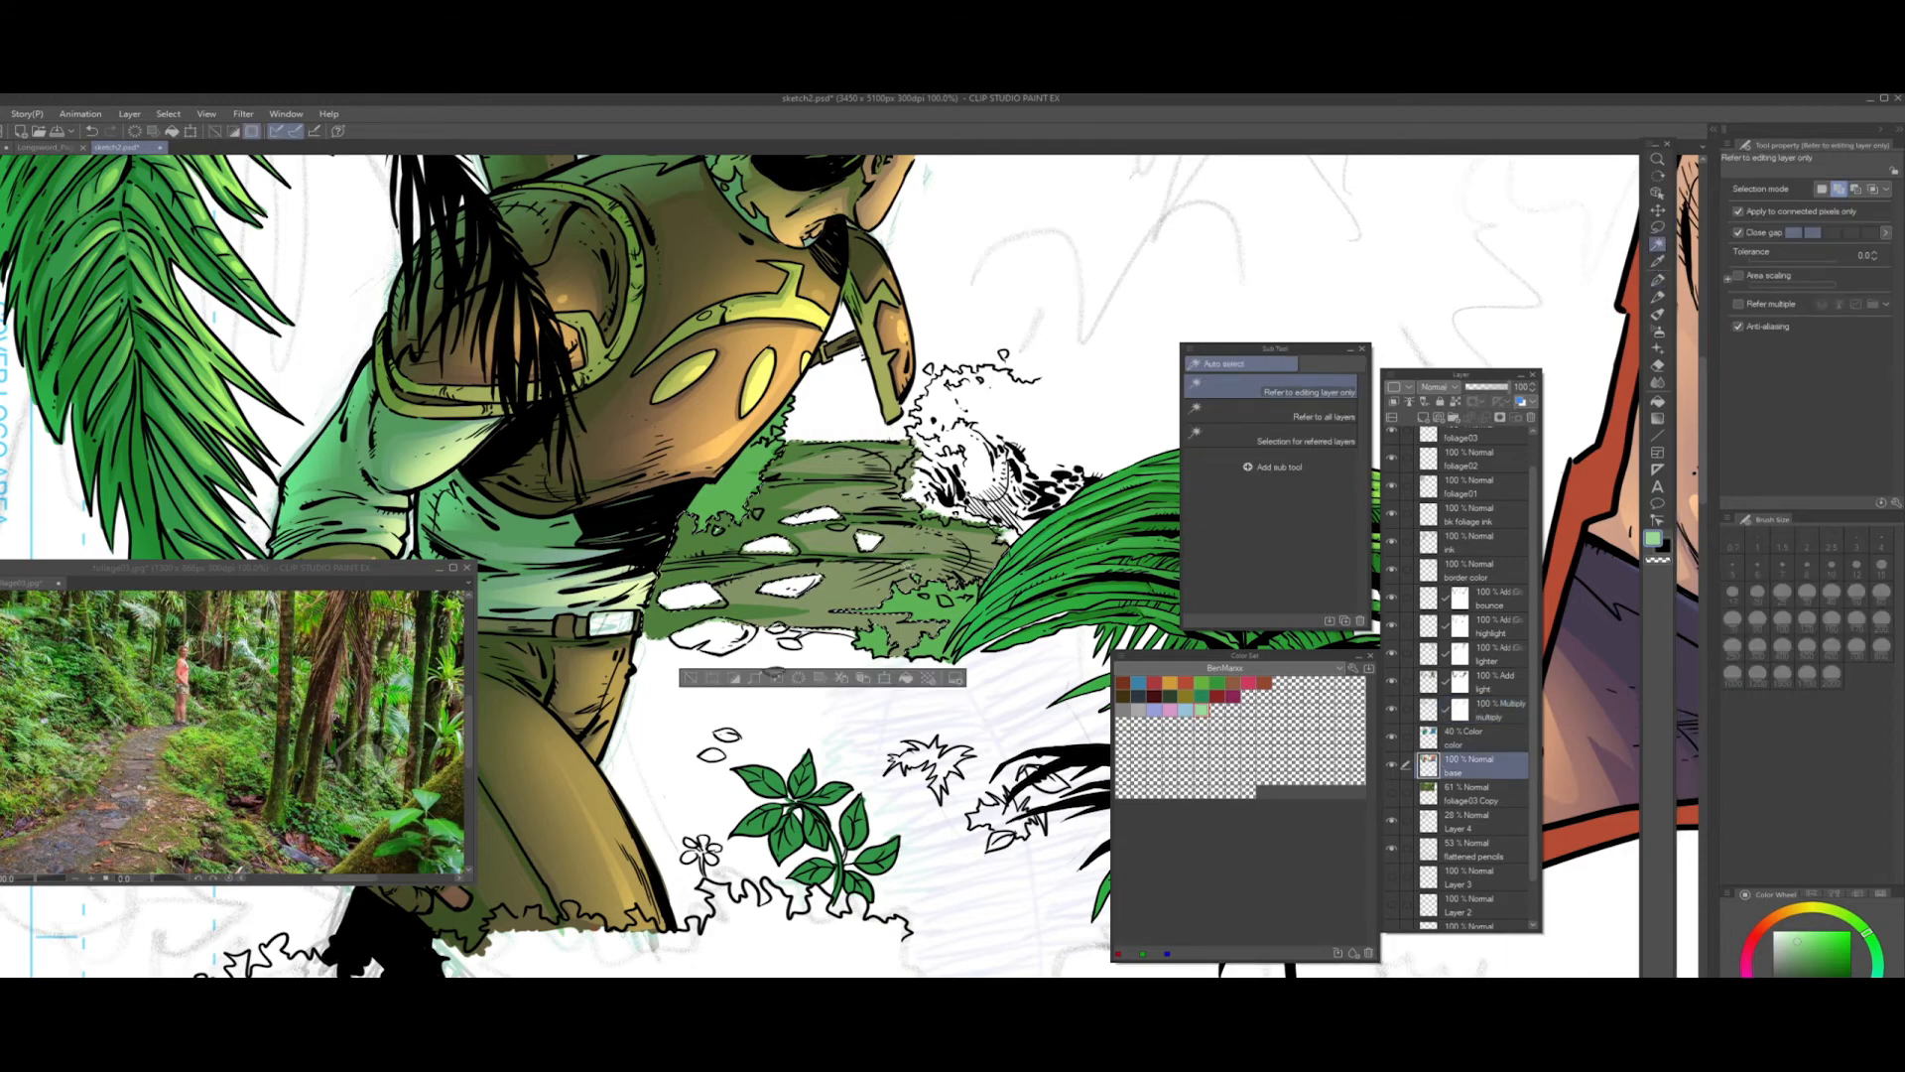
- Airbrush dark brown light onto the selected path on the light layer with a size 150 soft brush, refining it with the hard eraser
click(1424, 706)
click(1658, 330)
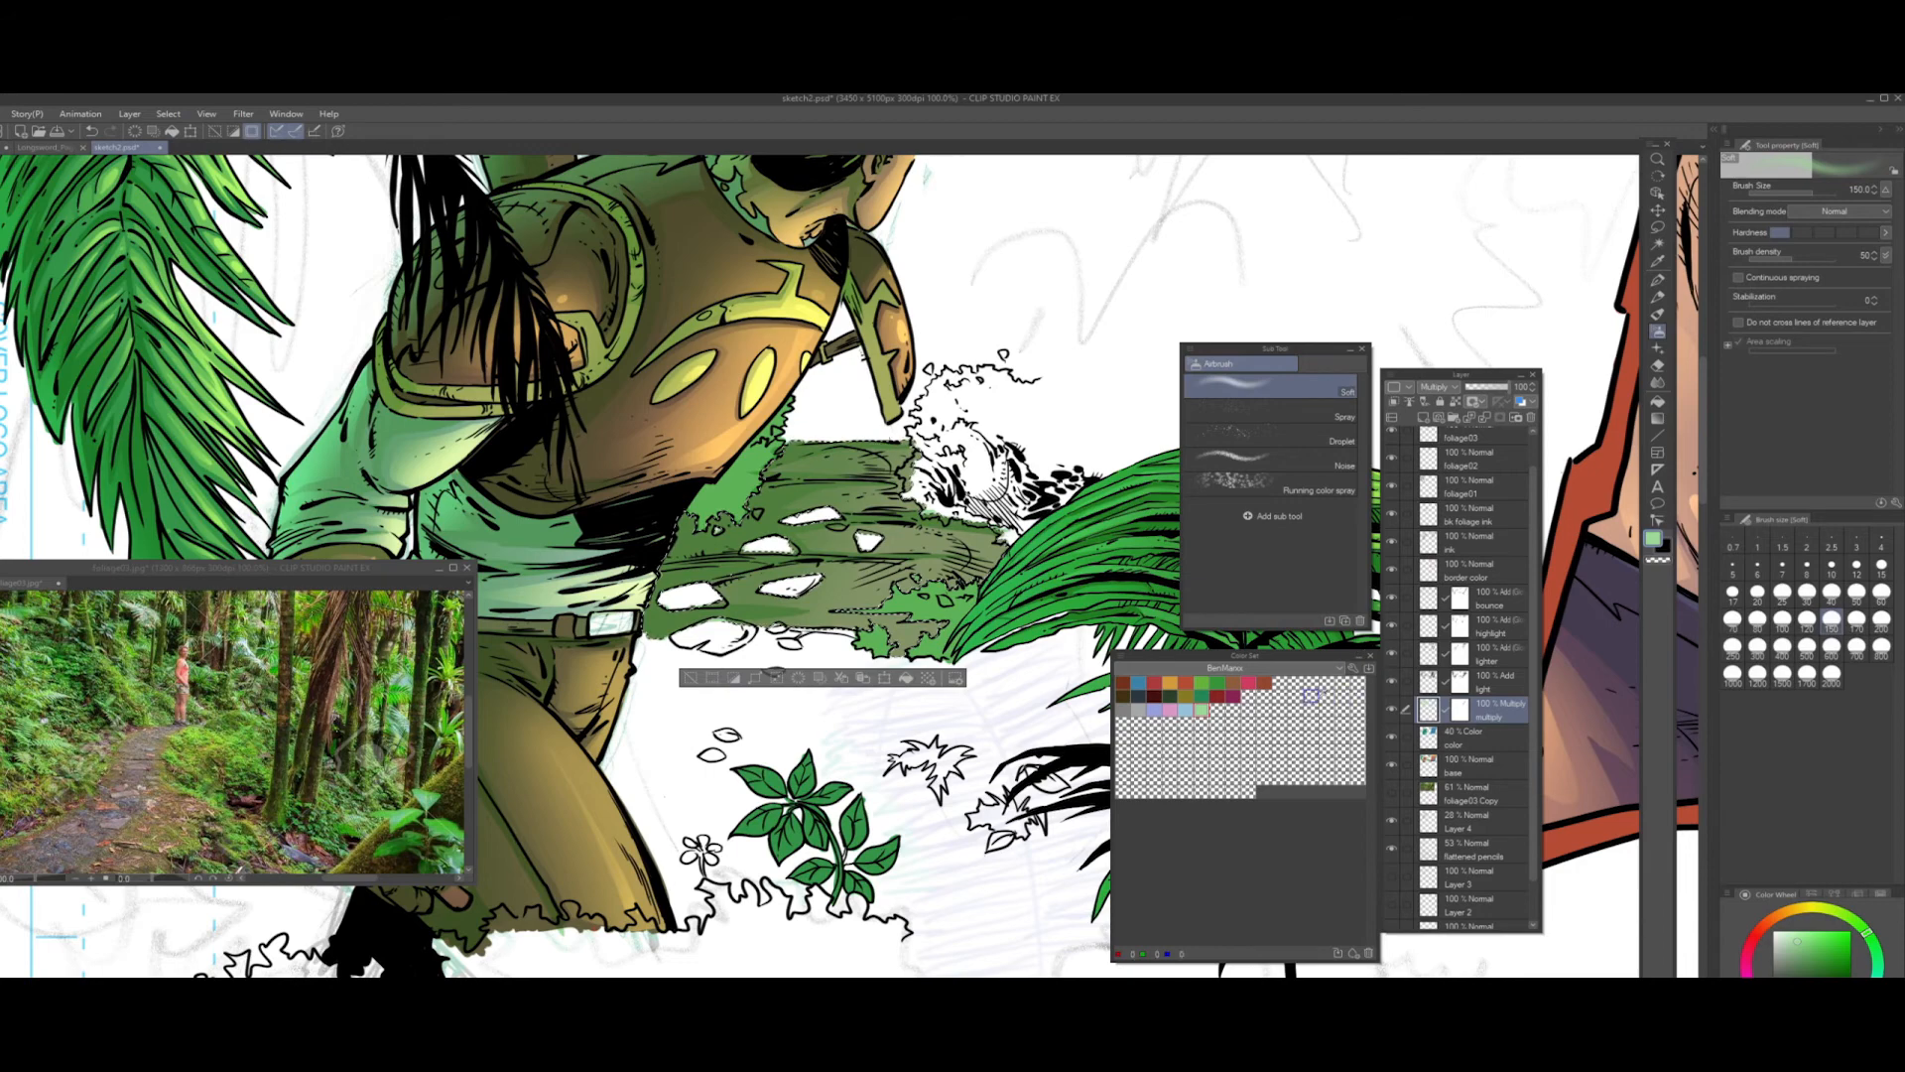
click(1426, 685)
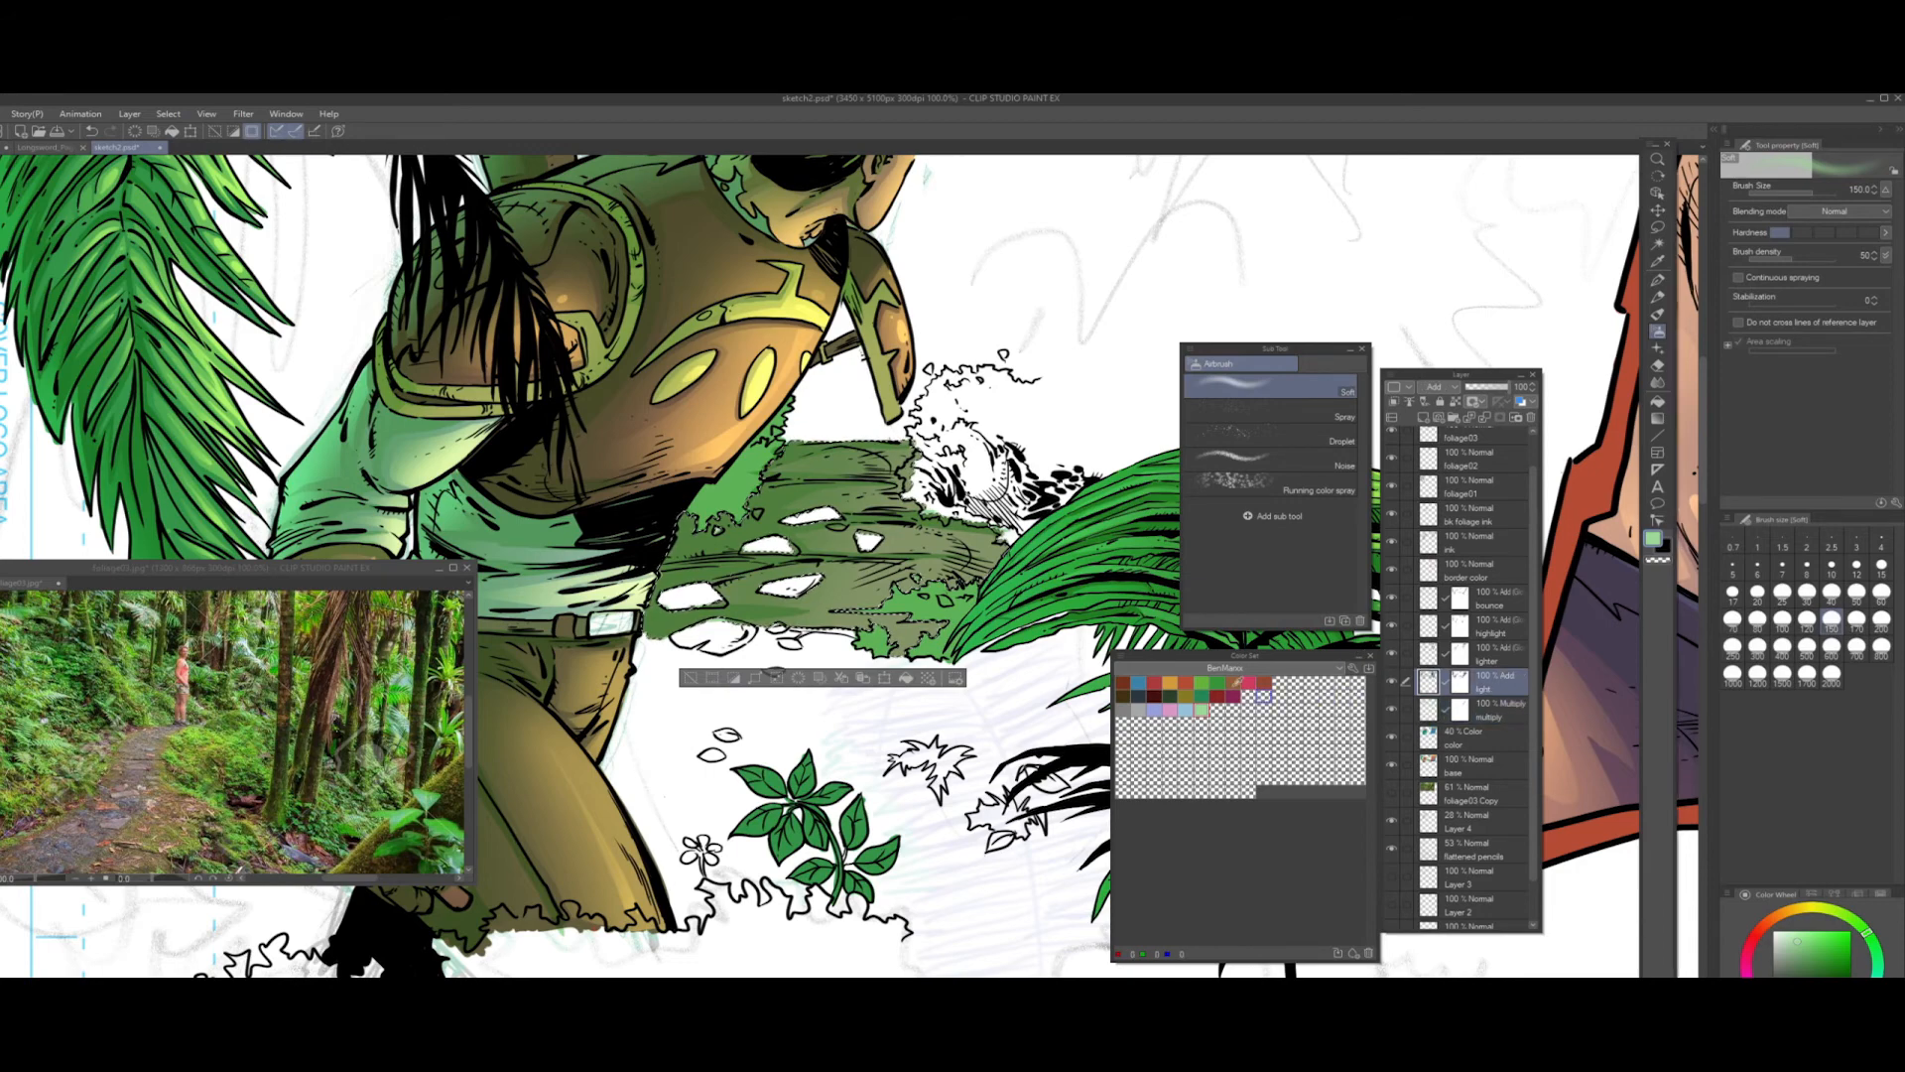
click(1124, 696)
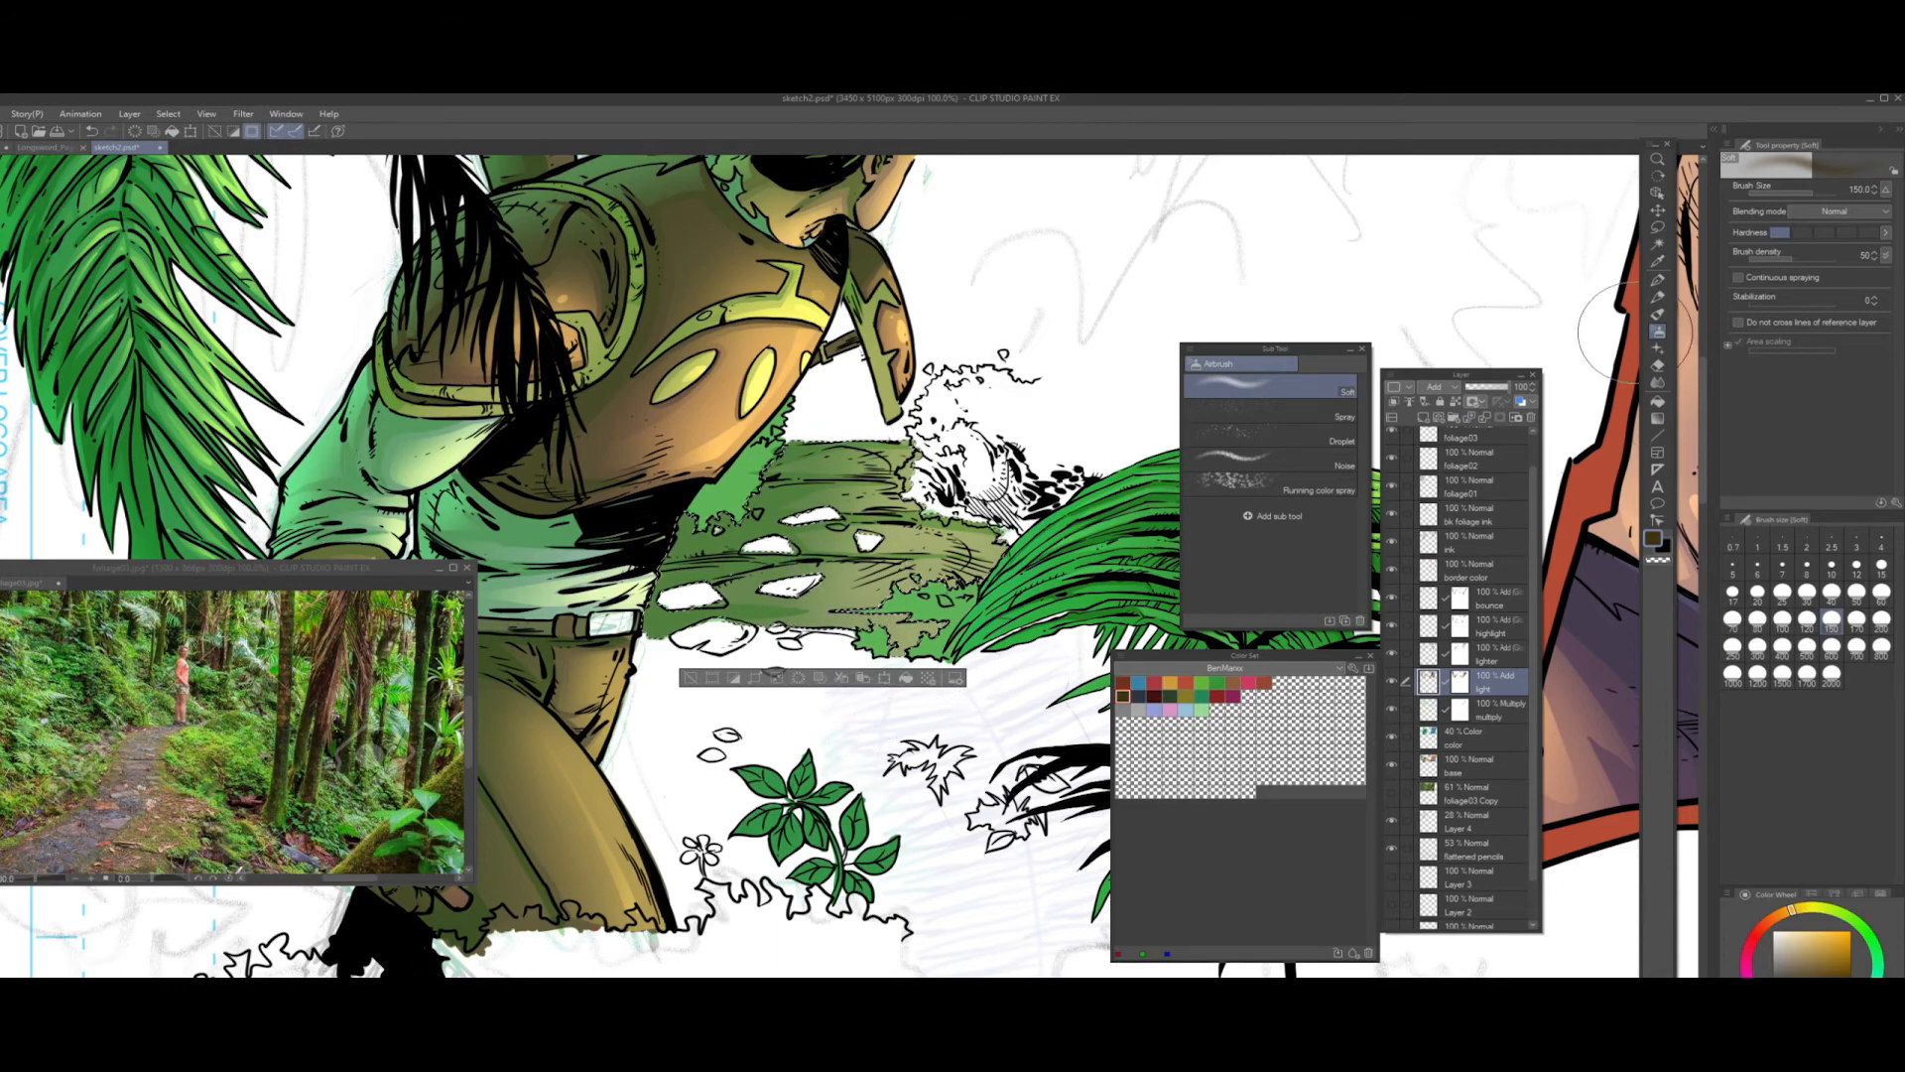
click(1658, 365)
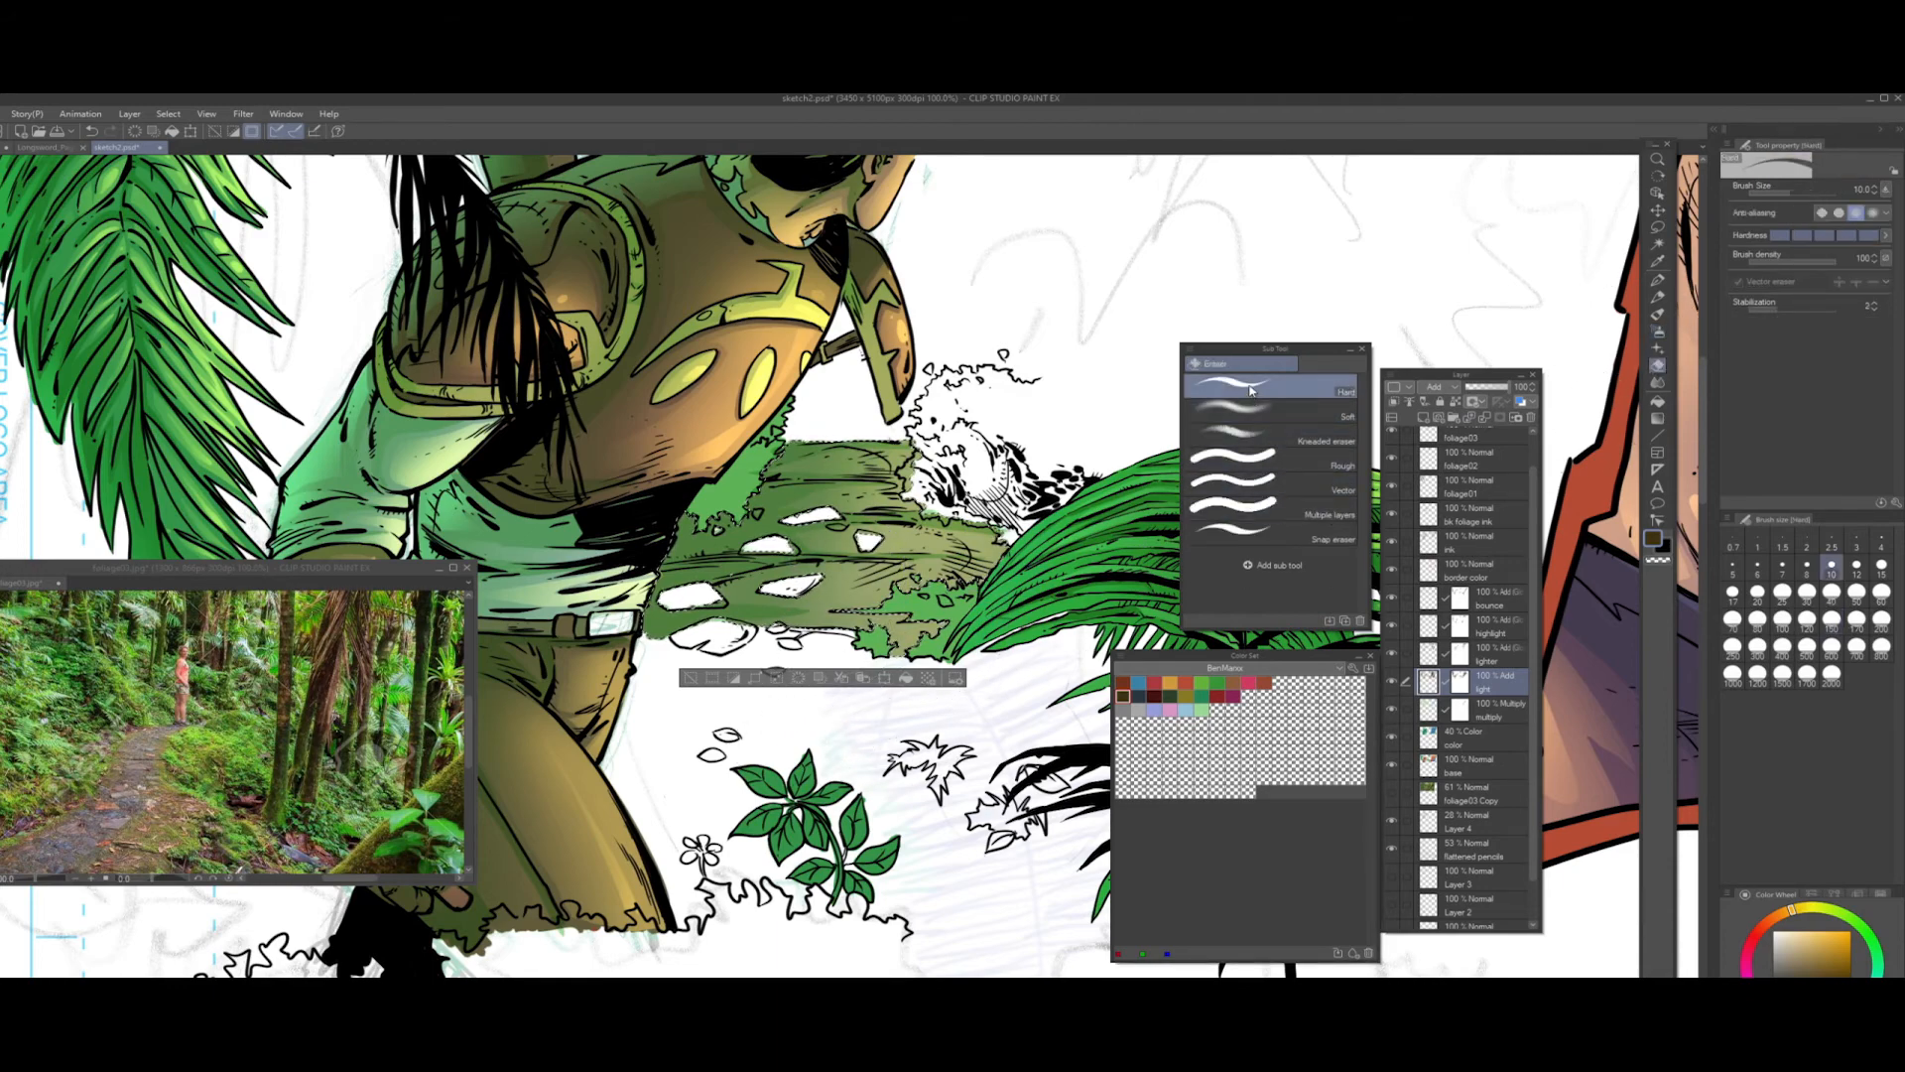
click(1459, 683)
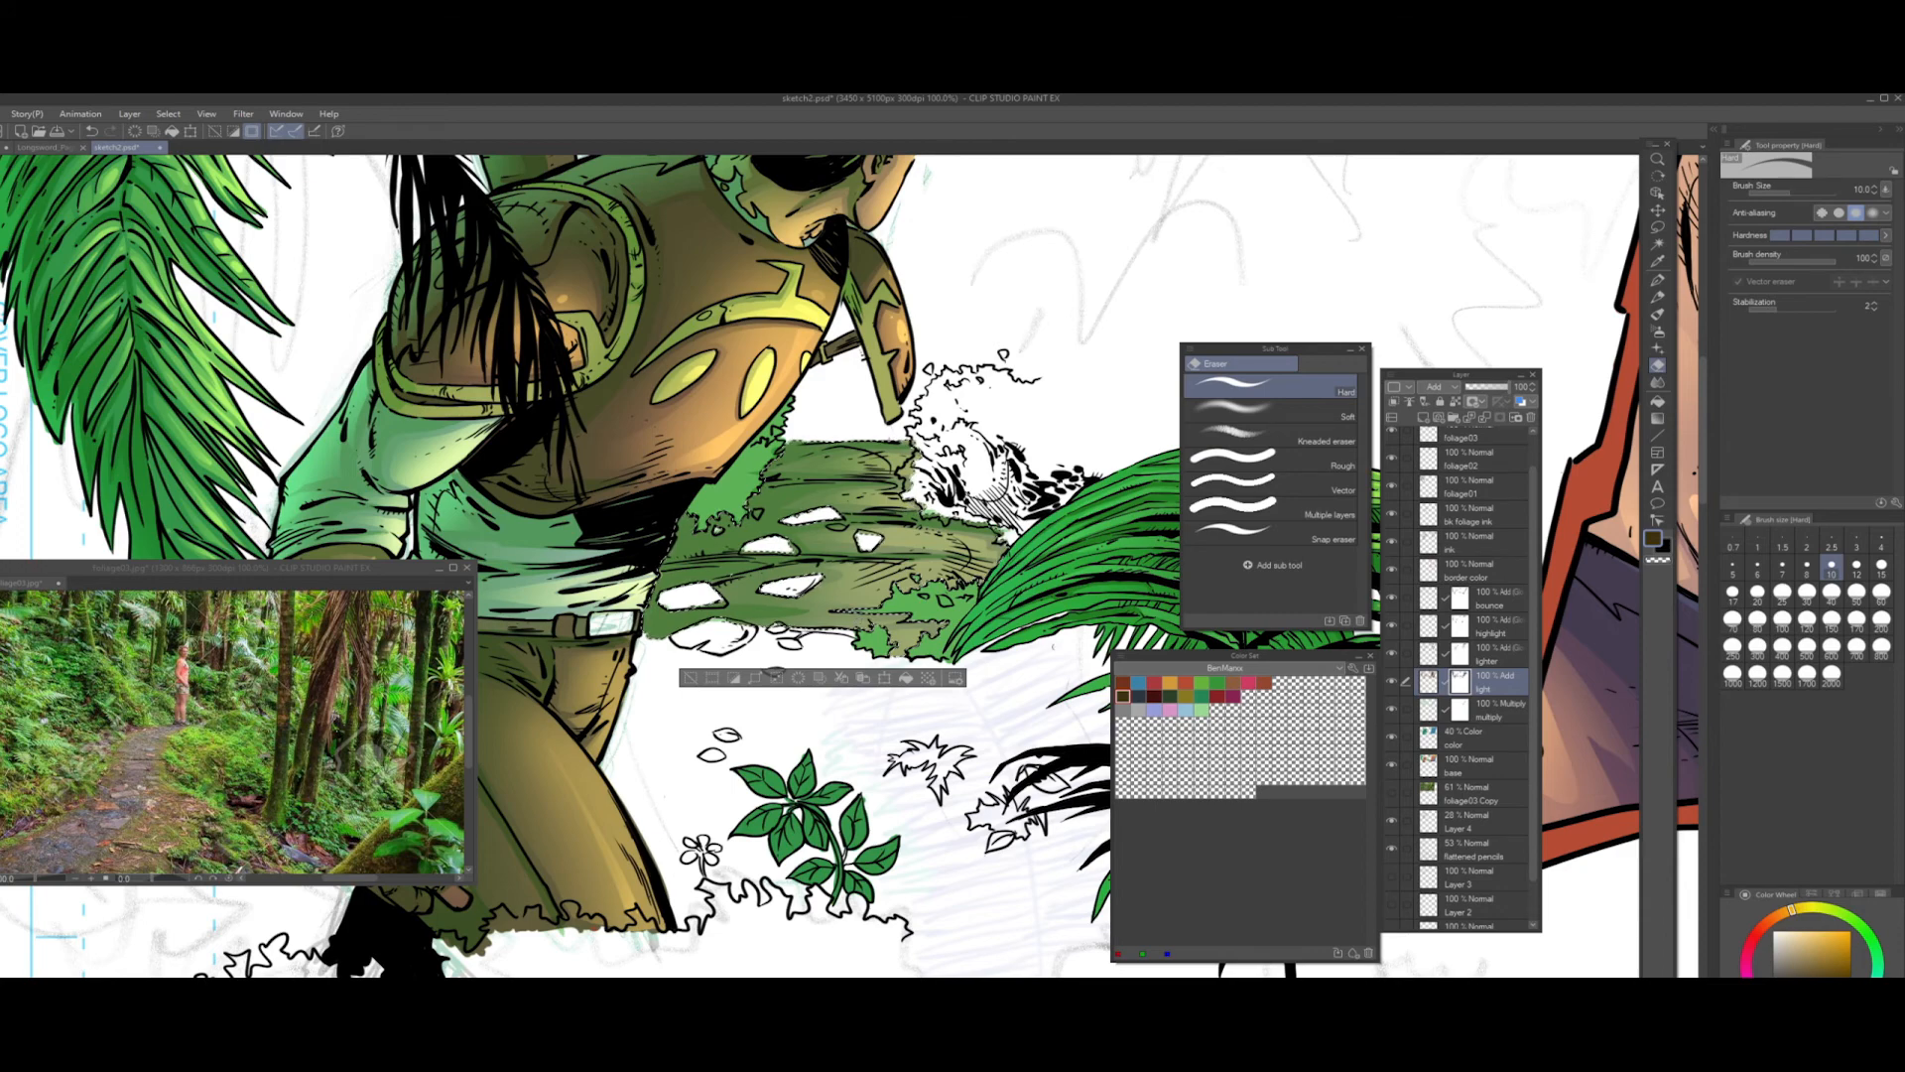
- Build up brighter dark brown glow along the path on the lighter layer with a size 70 soft airbrush, refining it with the hard eraser
click(1426, 656)
key(b)
key(bracketleft)
key(bracketleft)
key(bracketleft)
key(bracketleft)
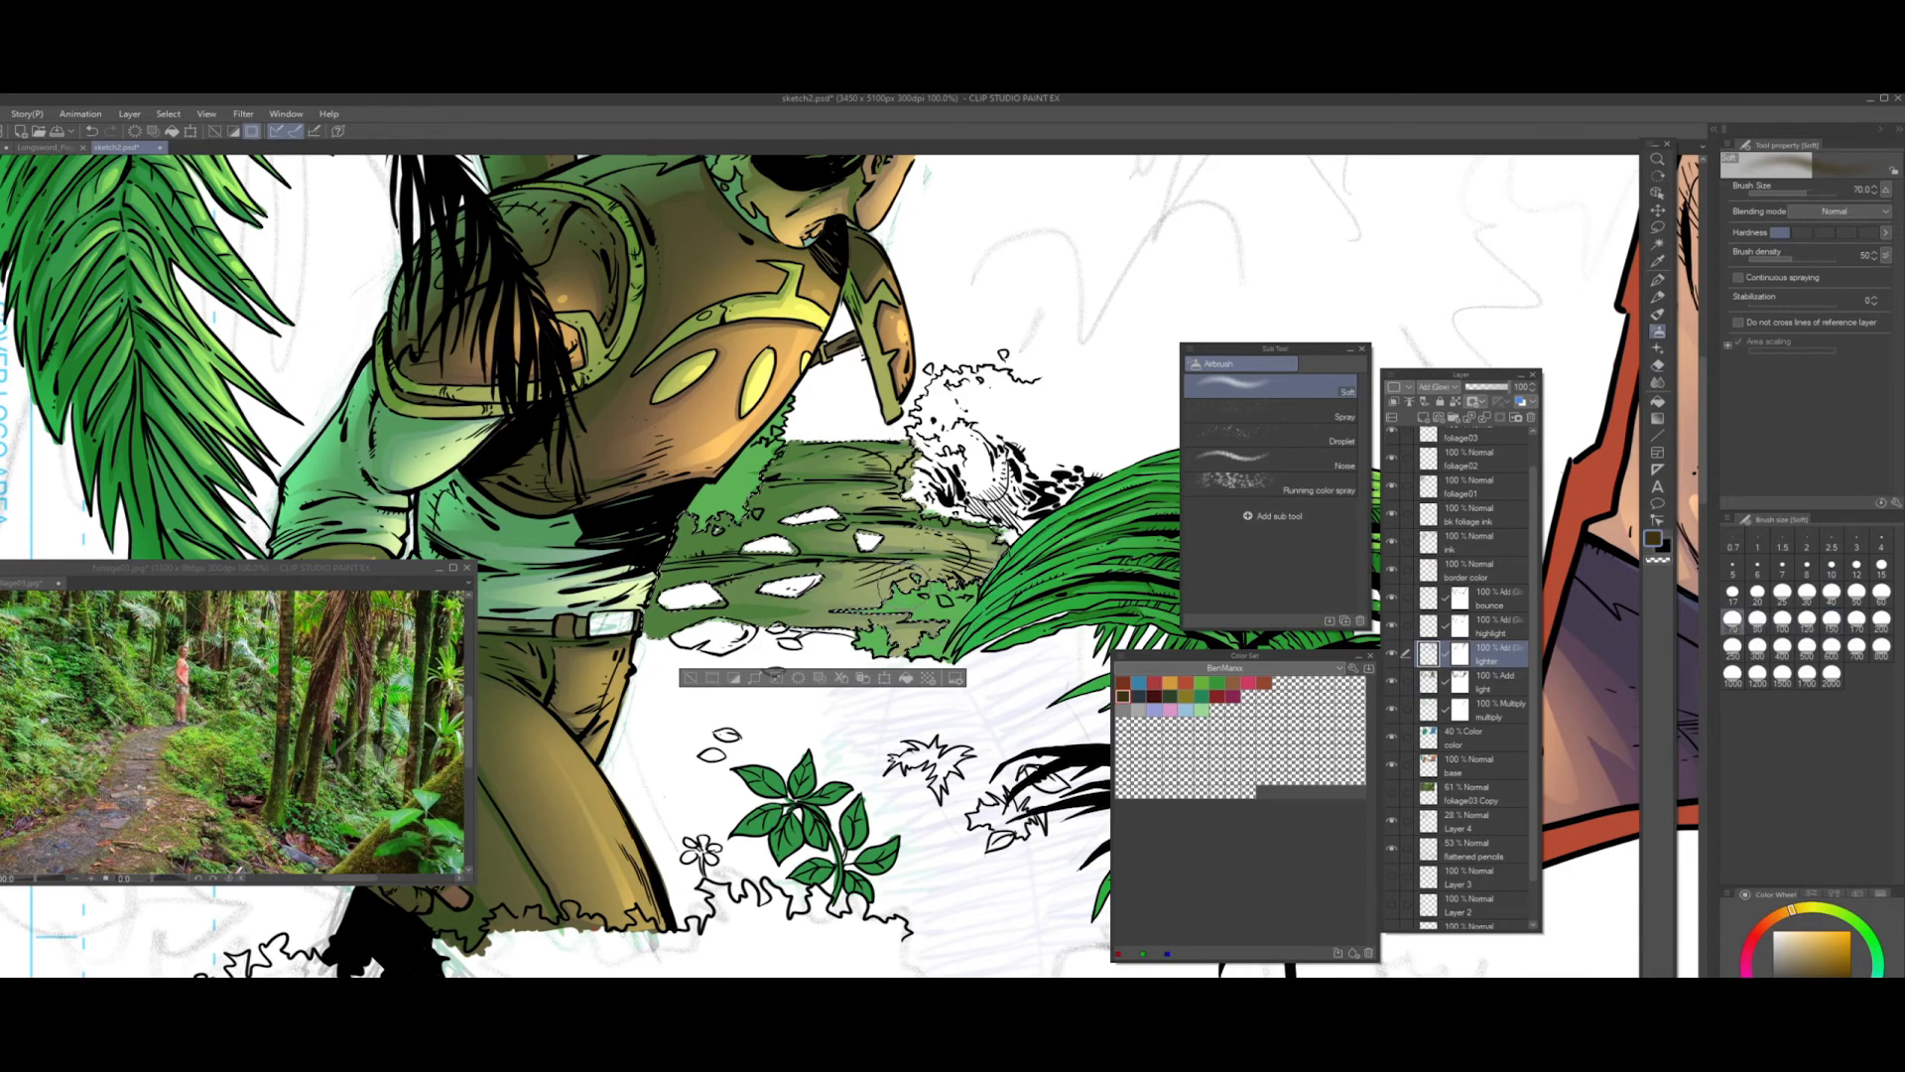
drag(941, 641, 911, 637)
drag(961, 538, 923, 544)
click(1657, 365)
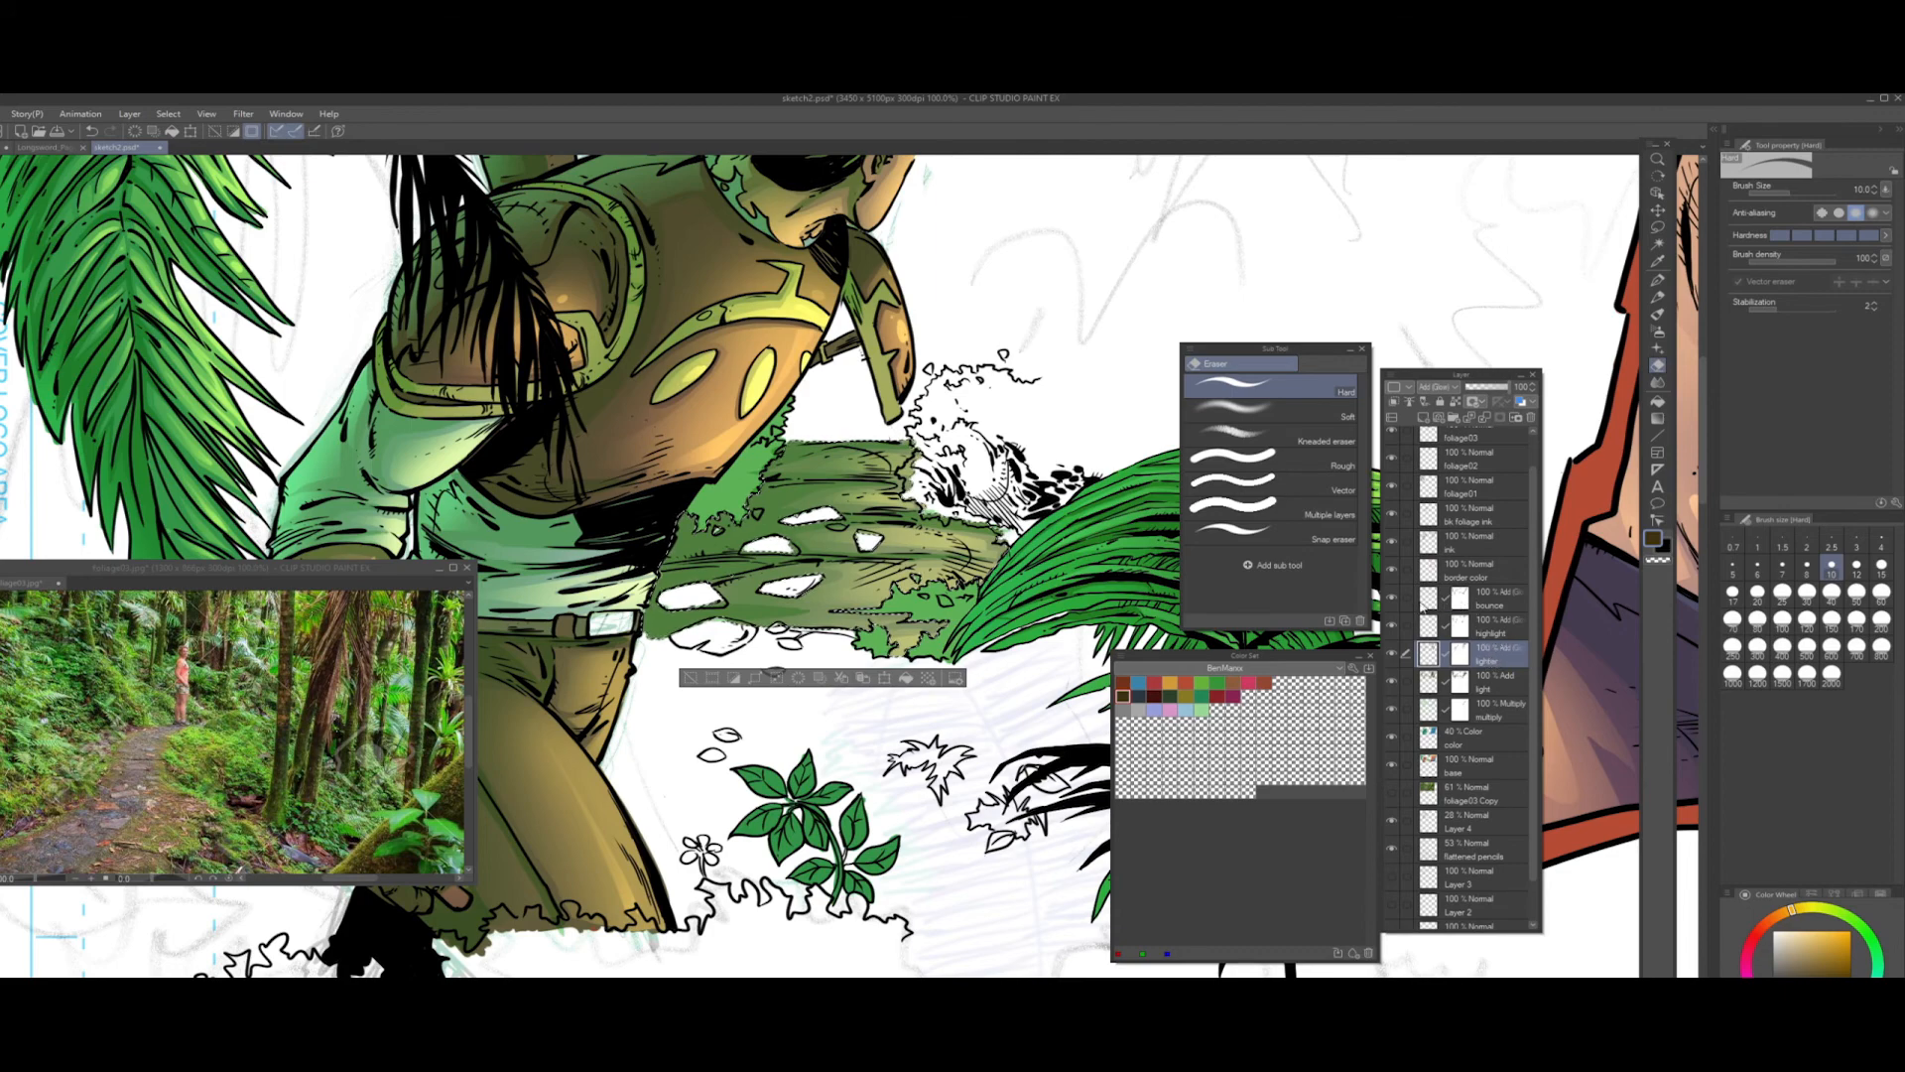
- Airbrush dark green bounce light over the path on the bounce layer at size 150, refining it with the hard eraser
click(1450, 599)
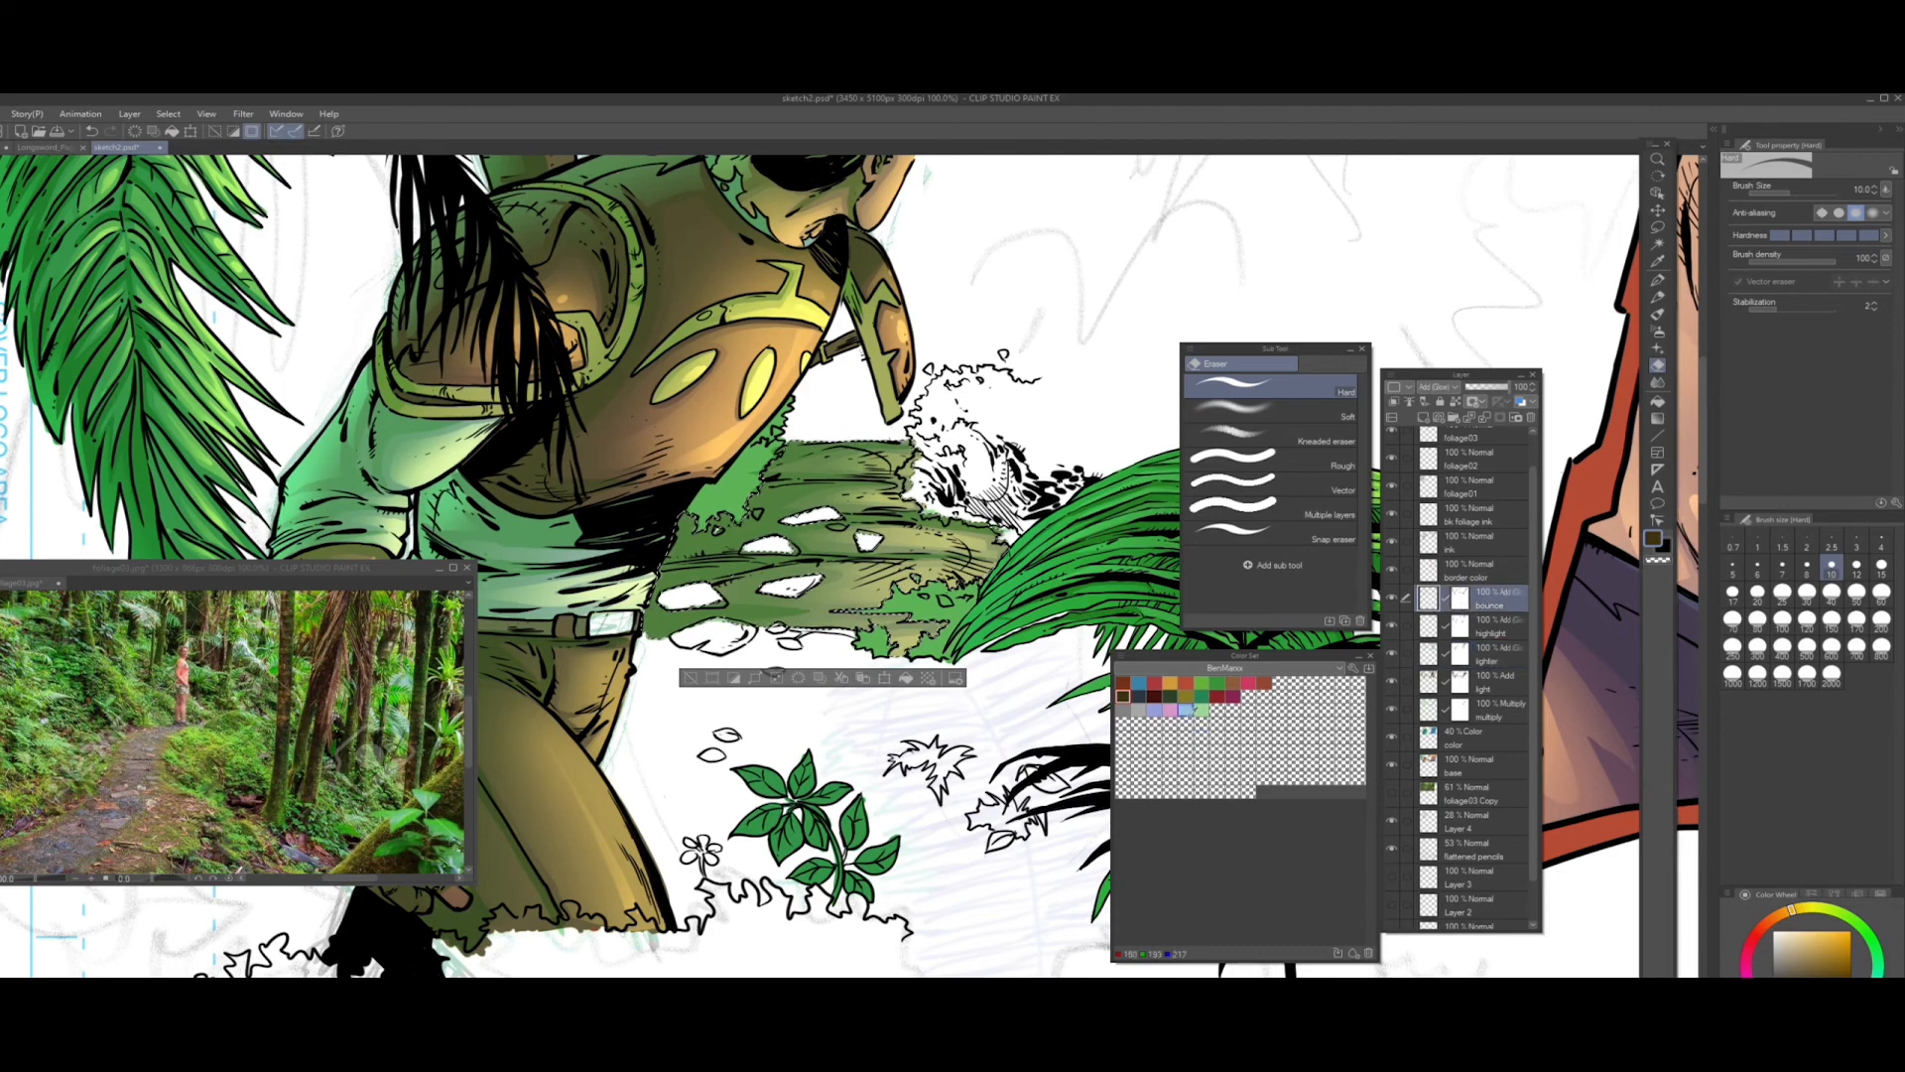
click(1202, 696)
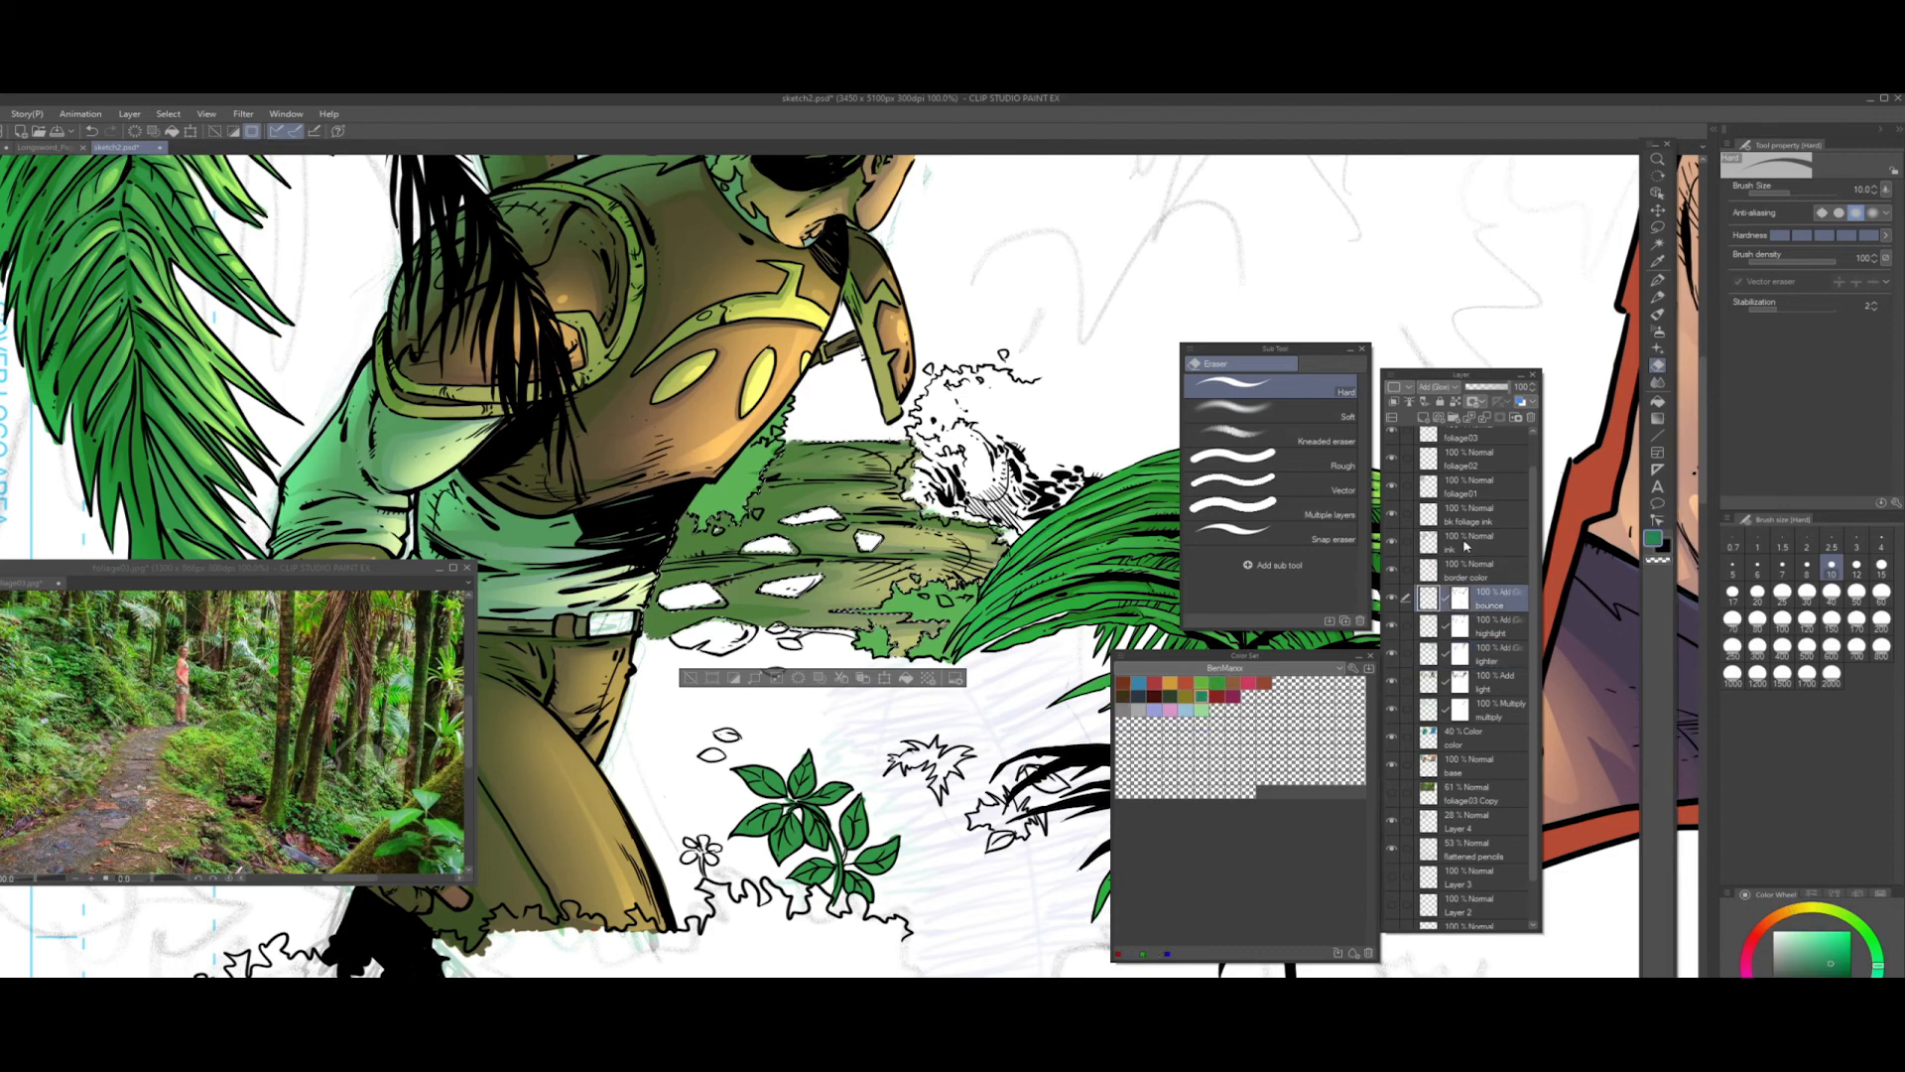
click(1657, 332)
click(1832, 623)
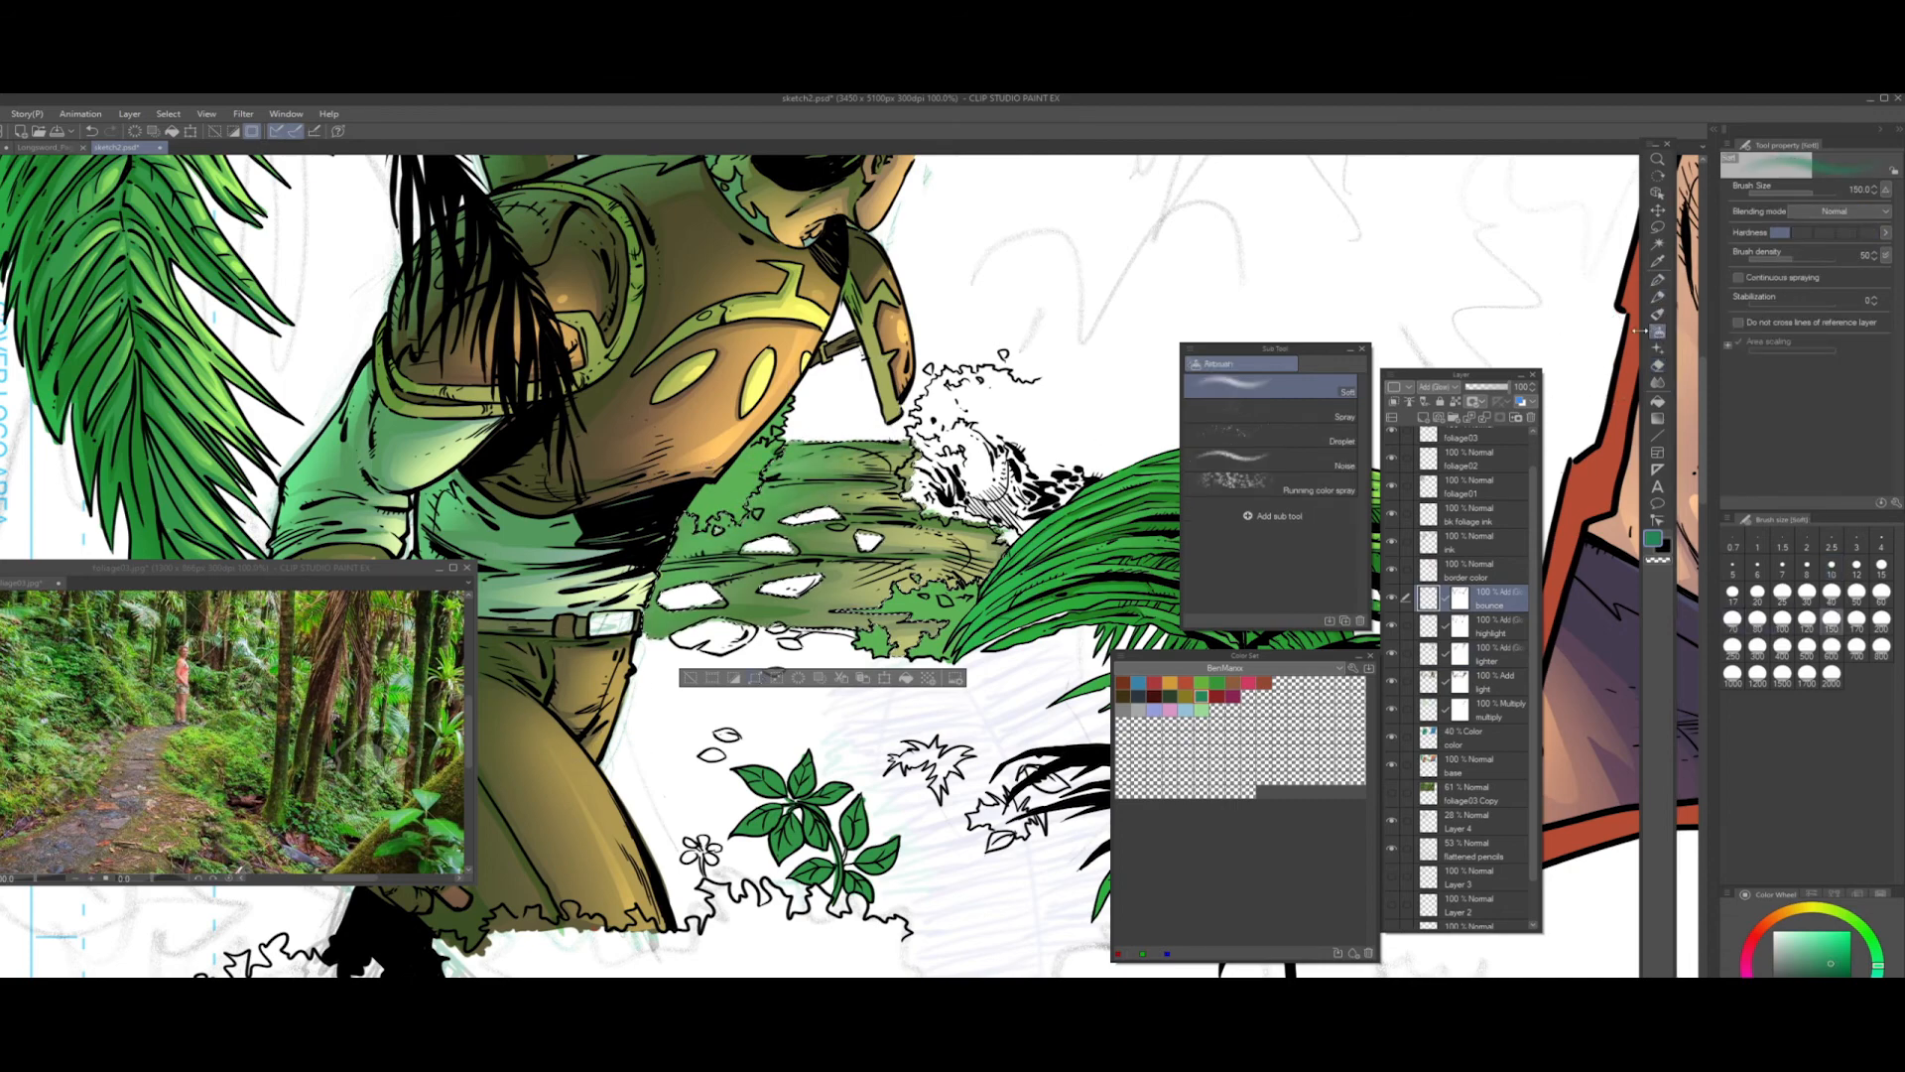
click(1658, 365)
click(1460, 600)
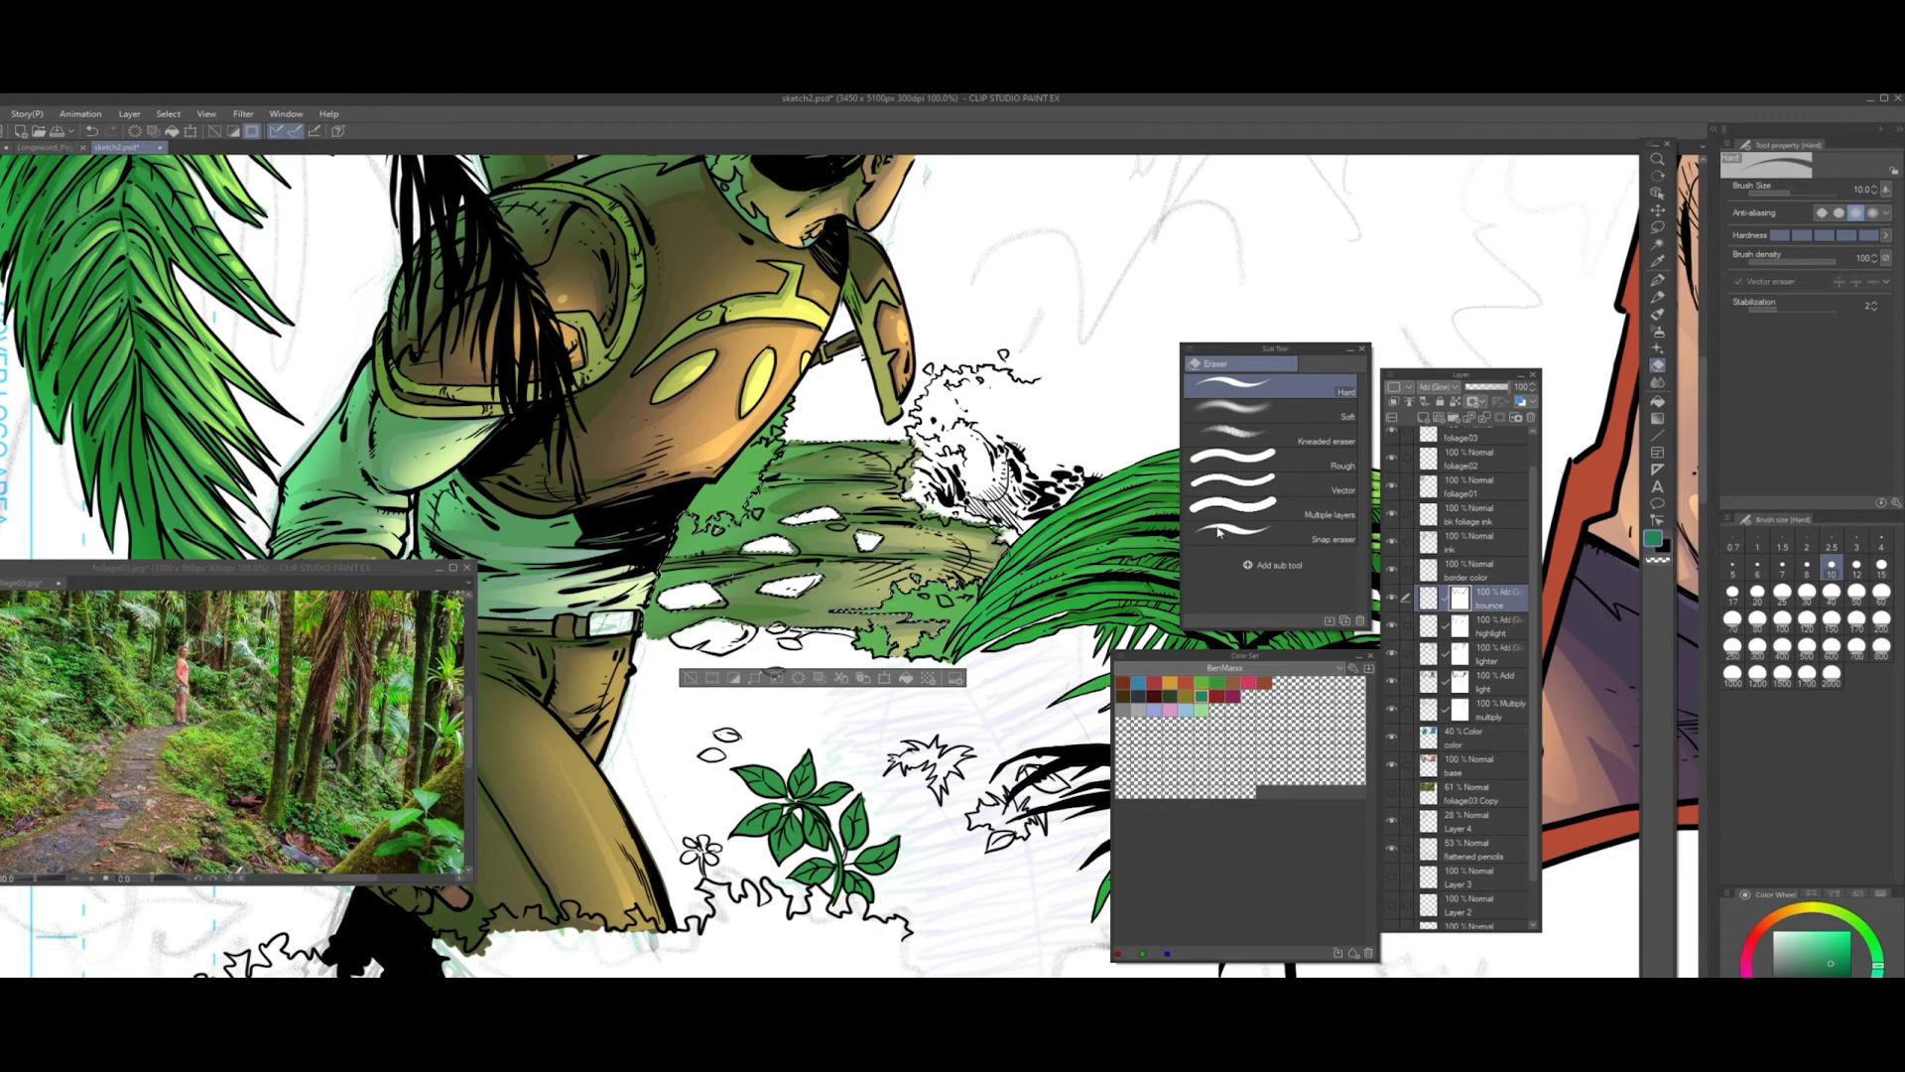
- Refine the path's bounce light with the G-pen, the hard and soft erasers and the soft airbrush
click(1657, 286)
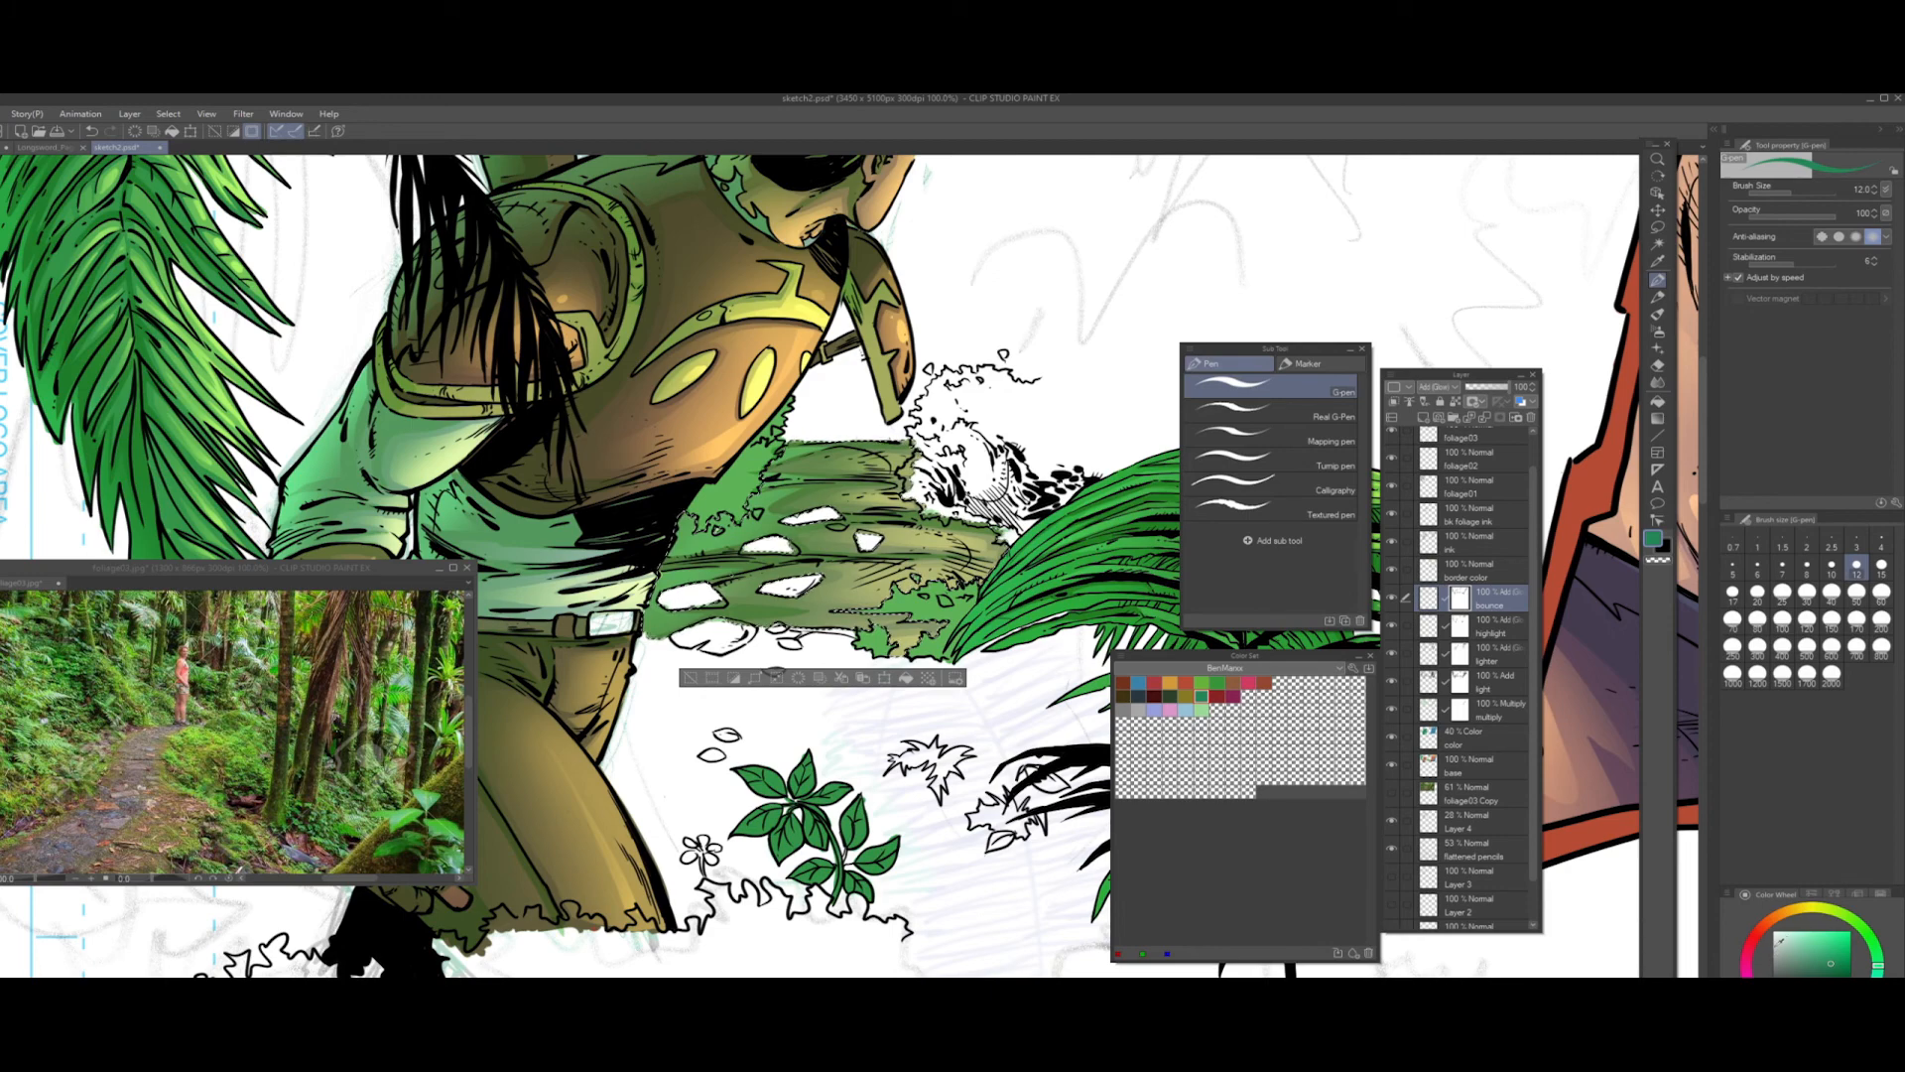
click(1656, 366)
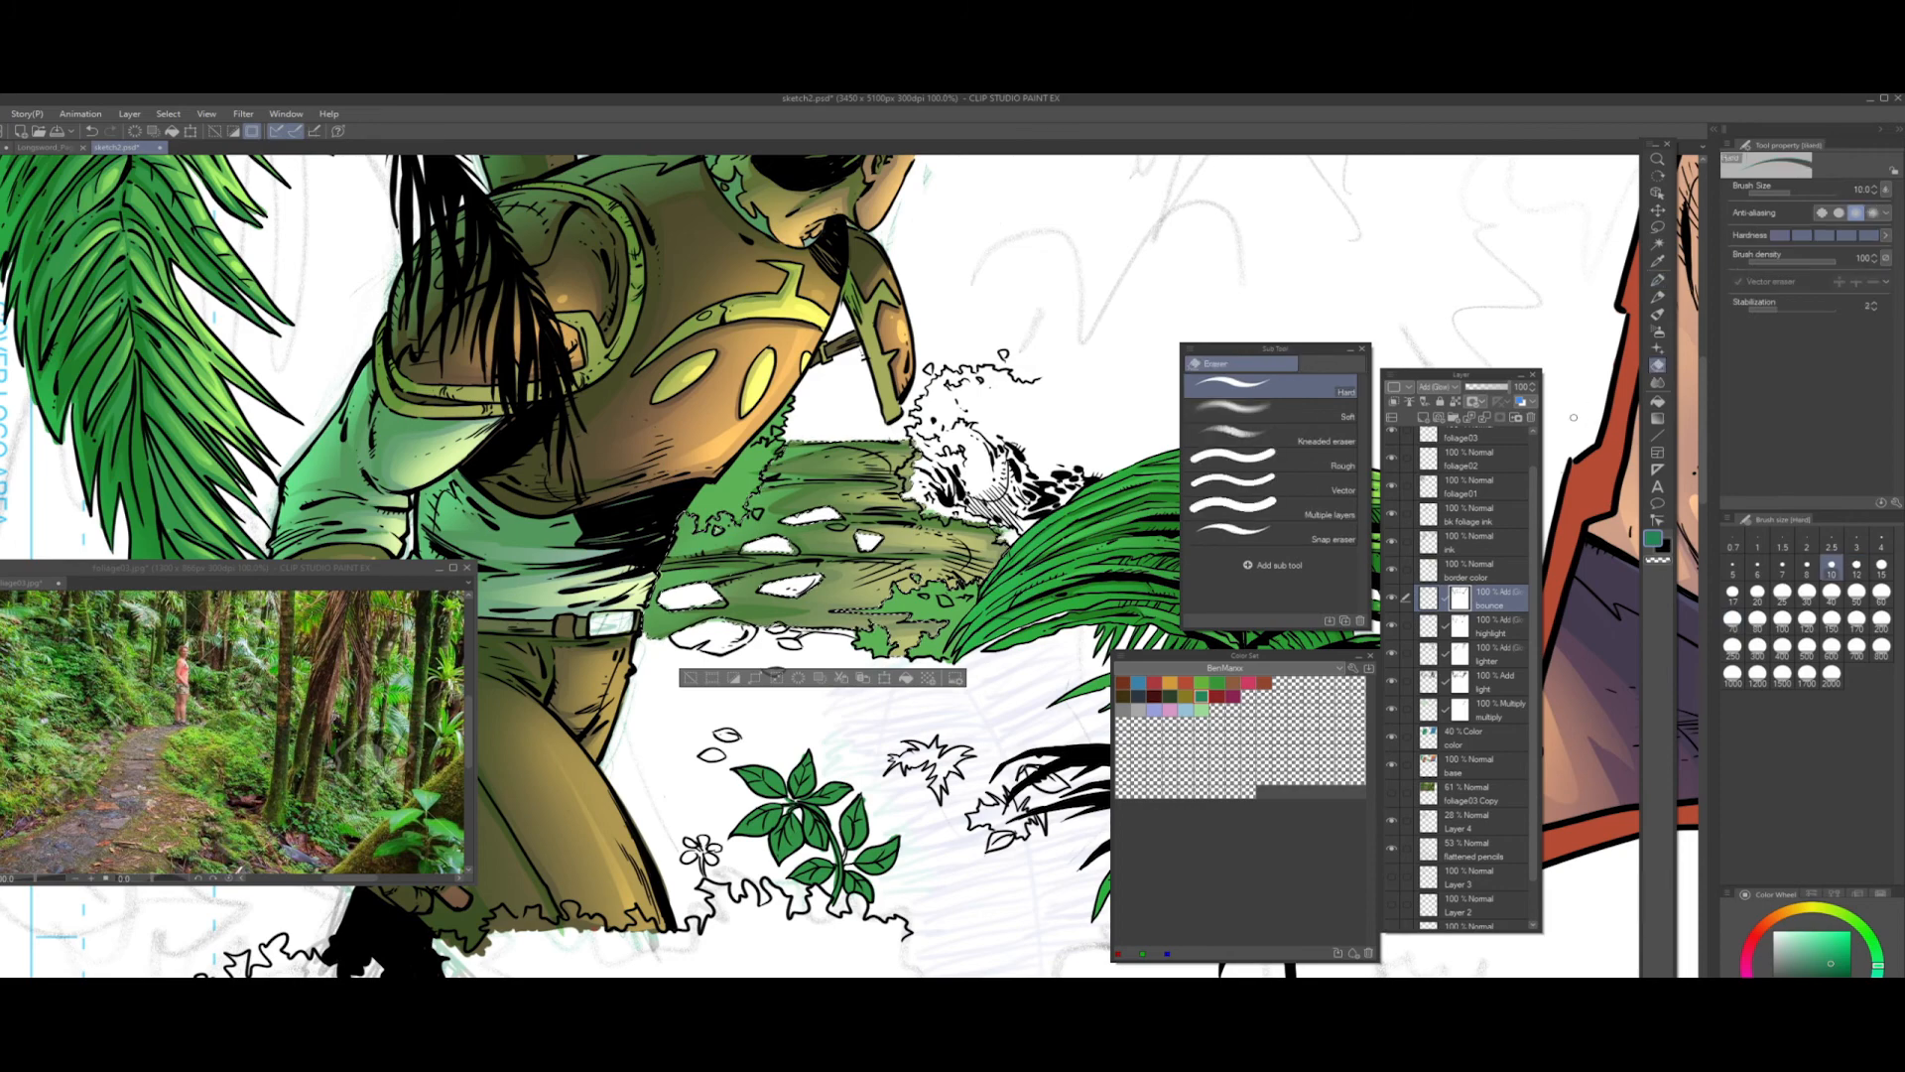
click(1241, 419)
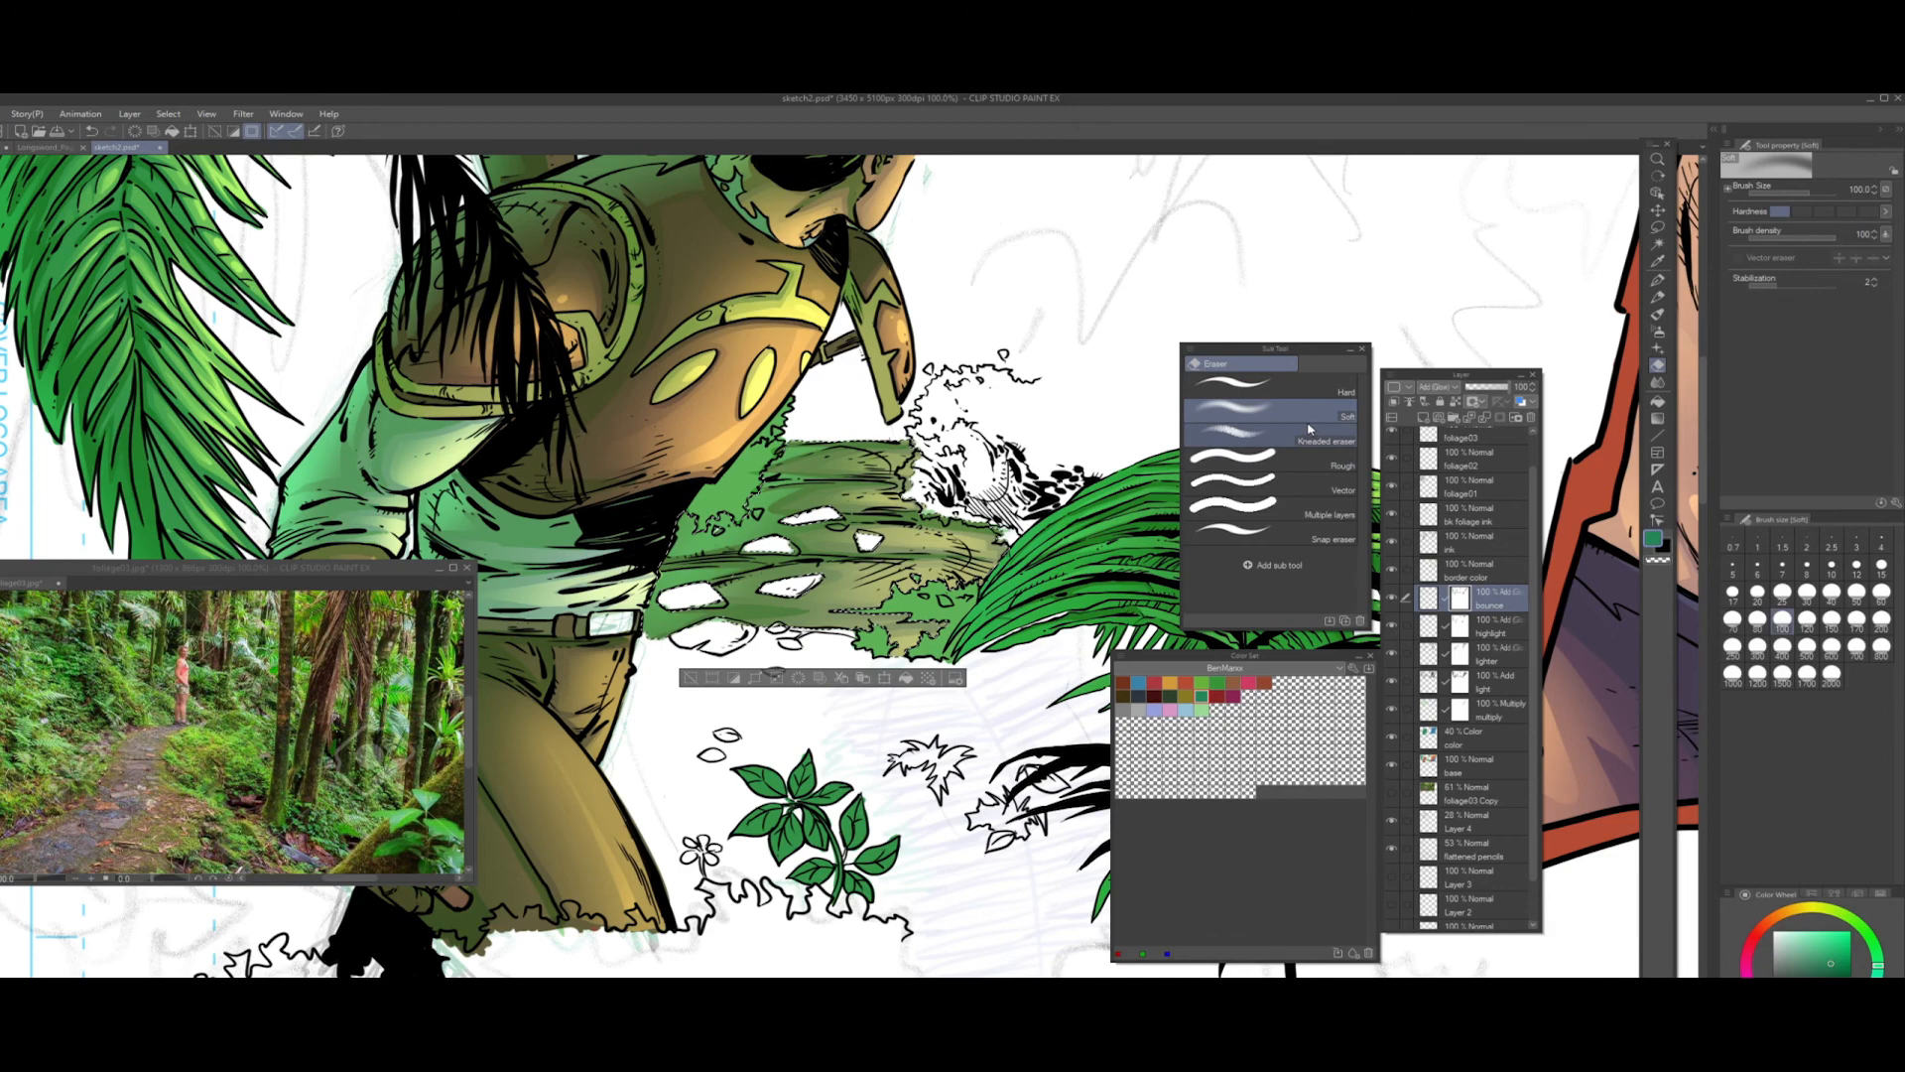
click(1657, 332)
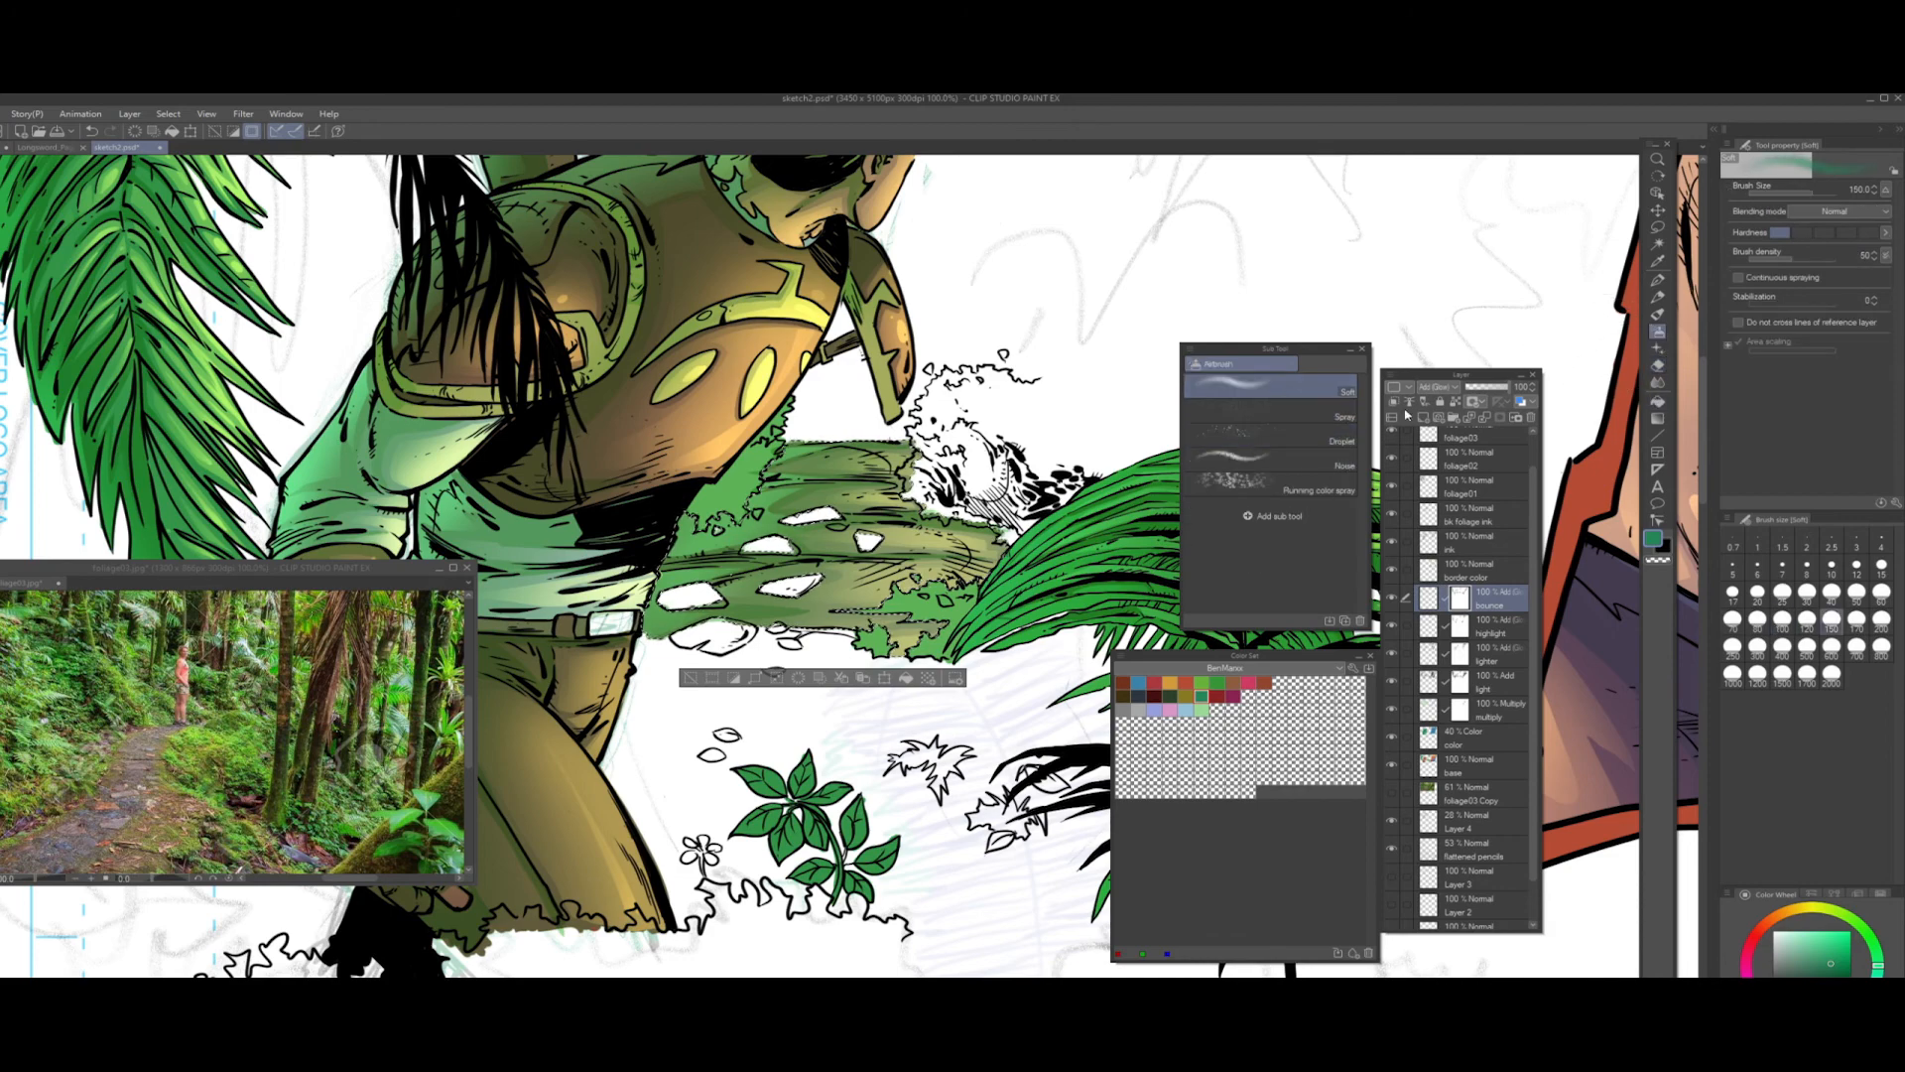
click(1657, 280)
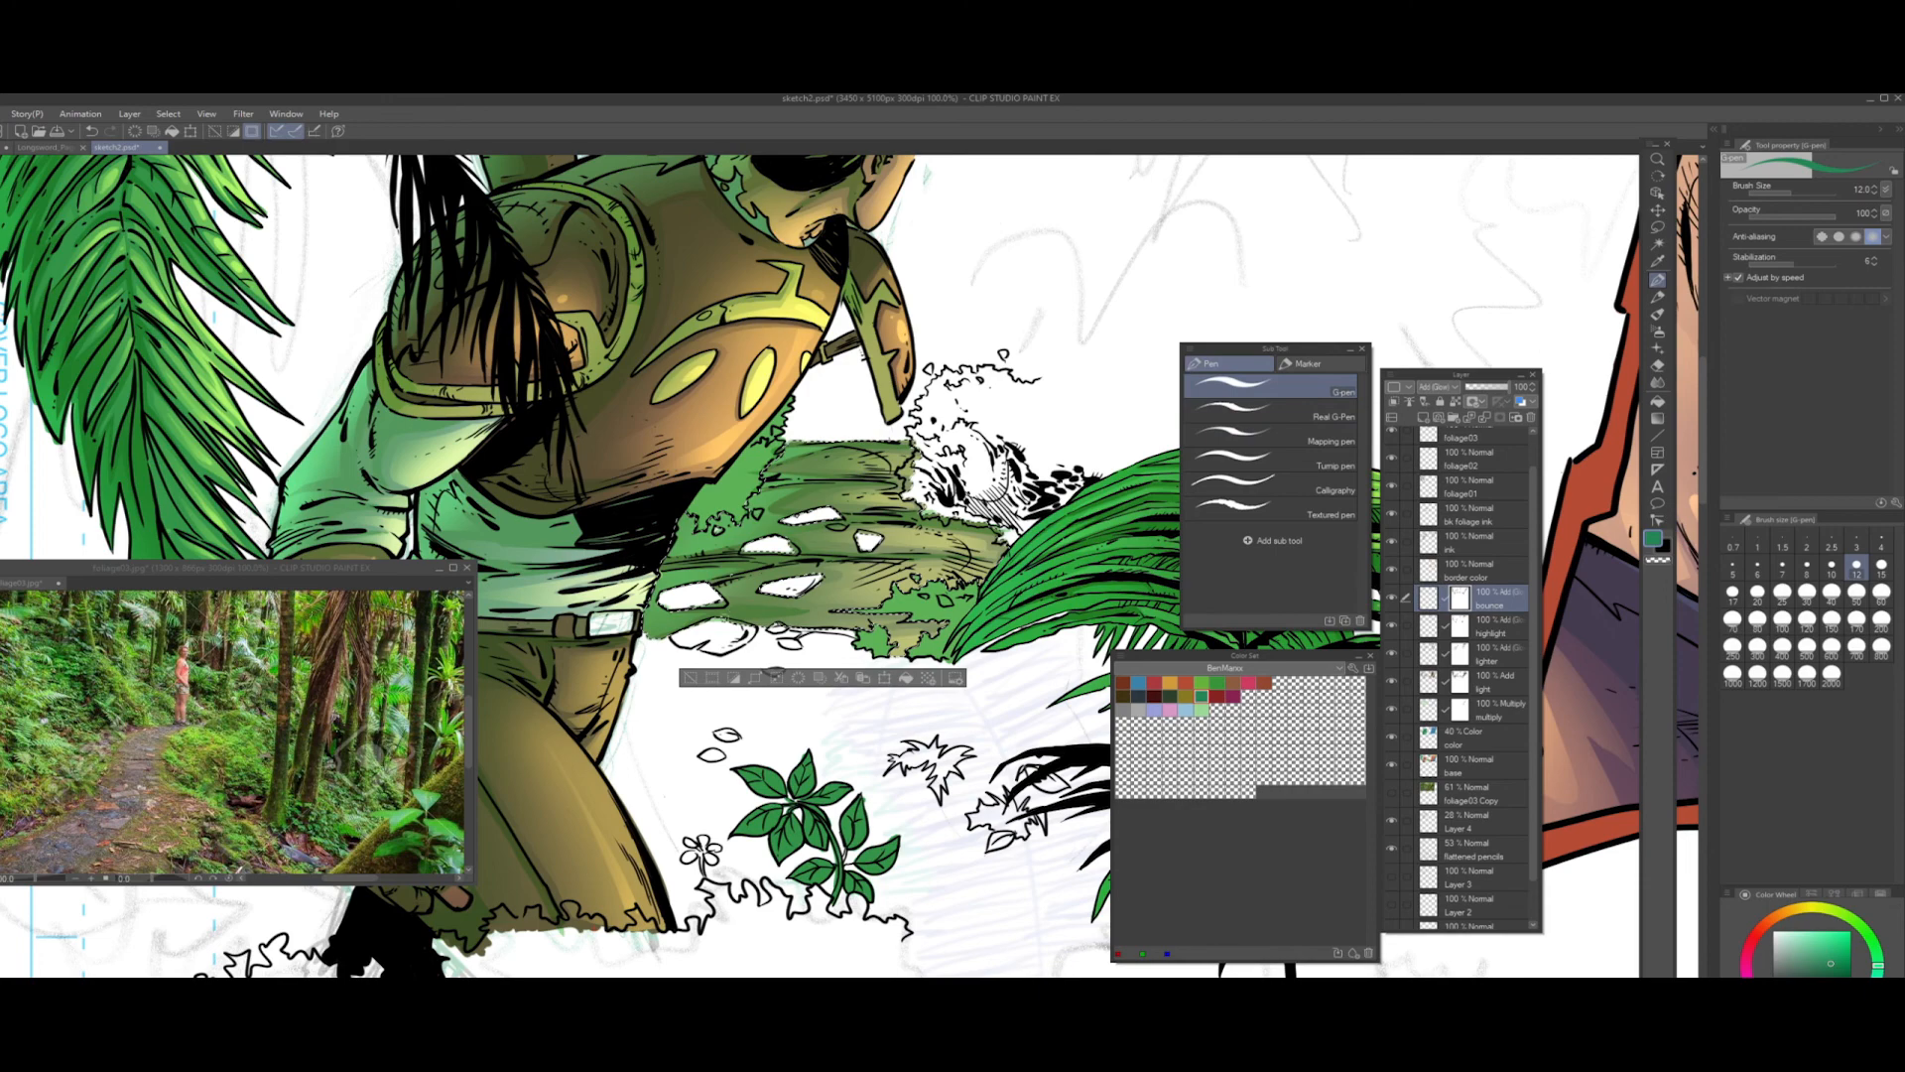
- Deselect the path area and review its shading against the whole top panel
key(ctrl+d)
click(1657, 158)
alt+click(857, 593)
alt+click(843, 680)
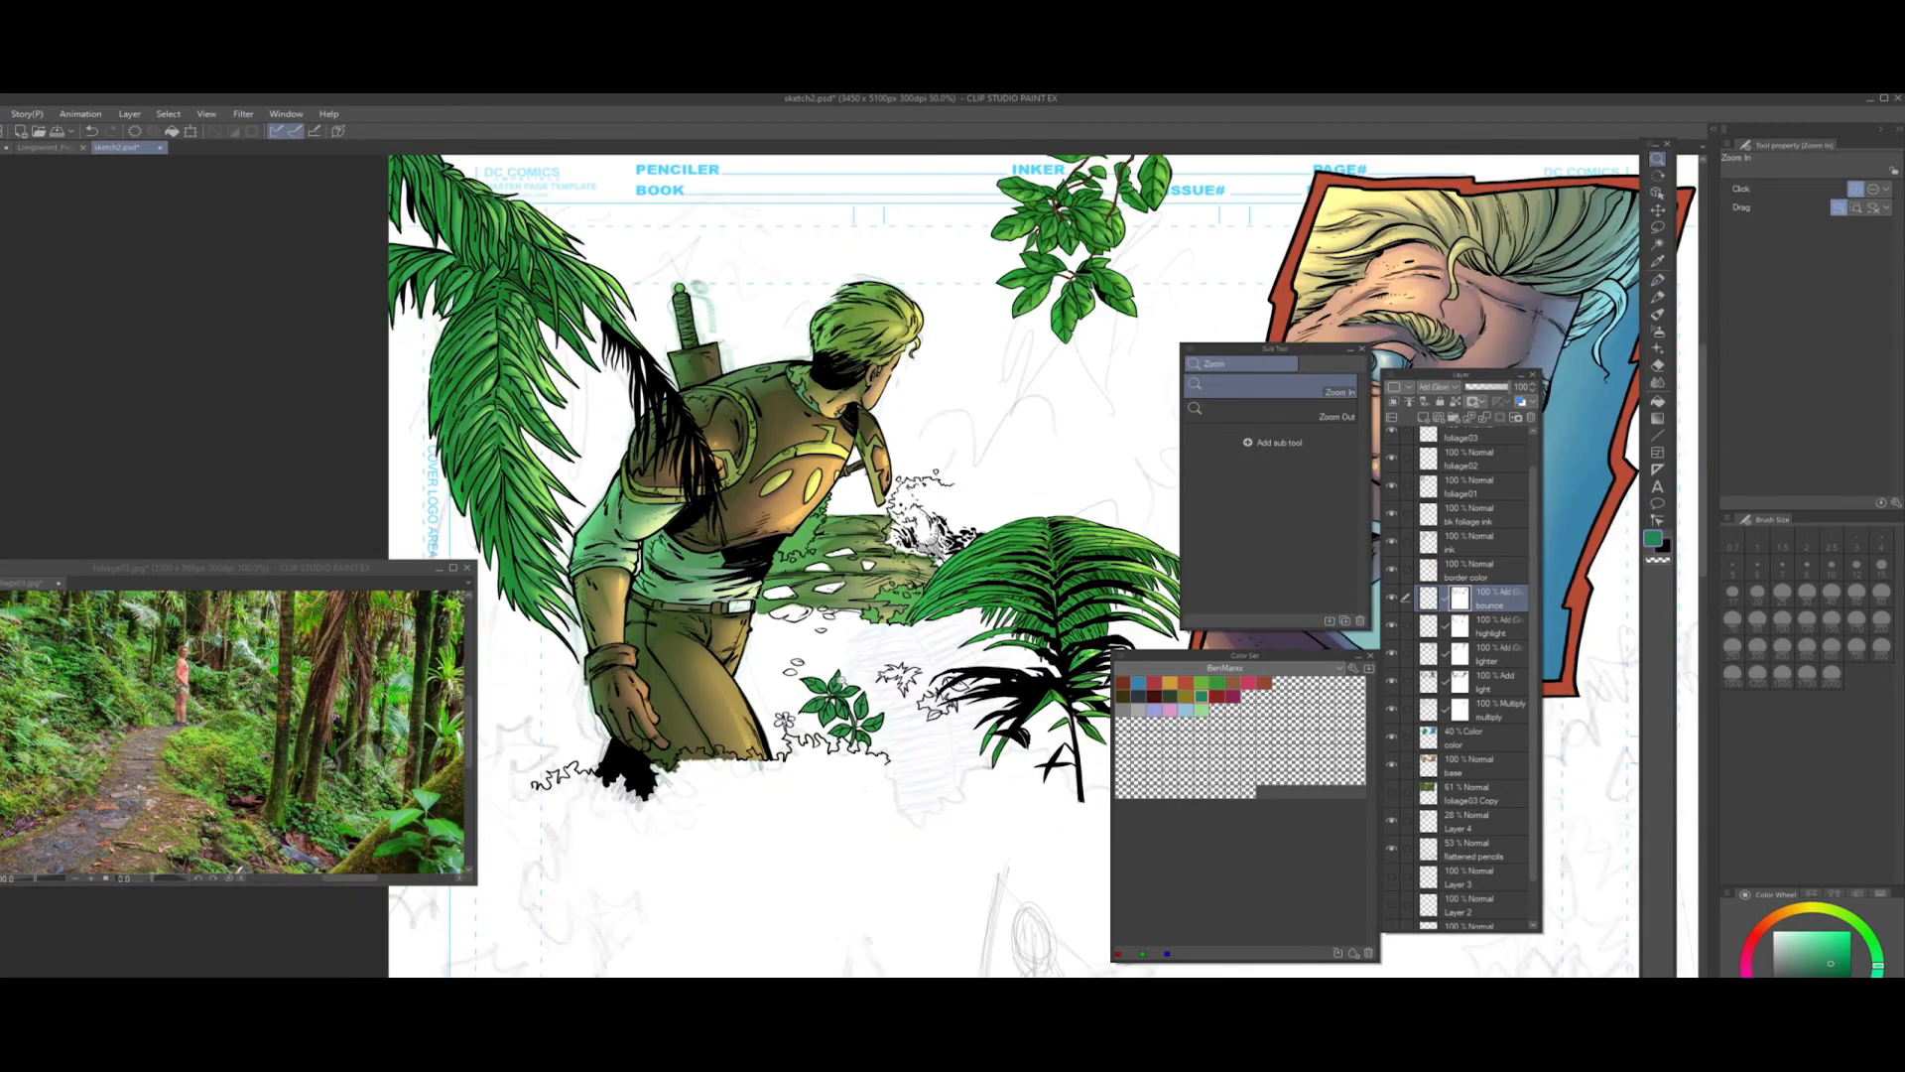
alt+click(852, 691)
drag(807, 735, 747, 748)
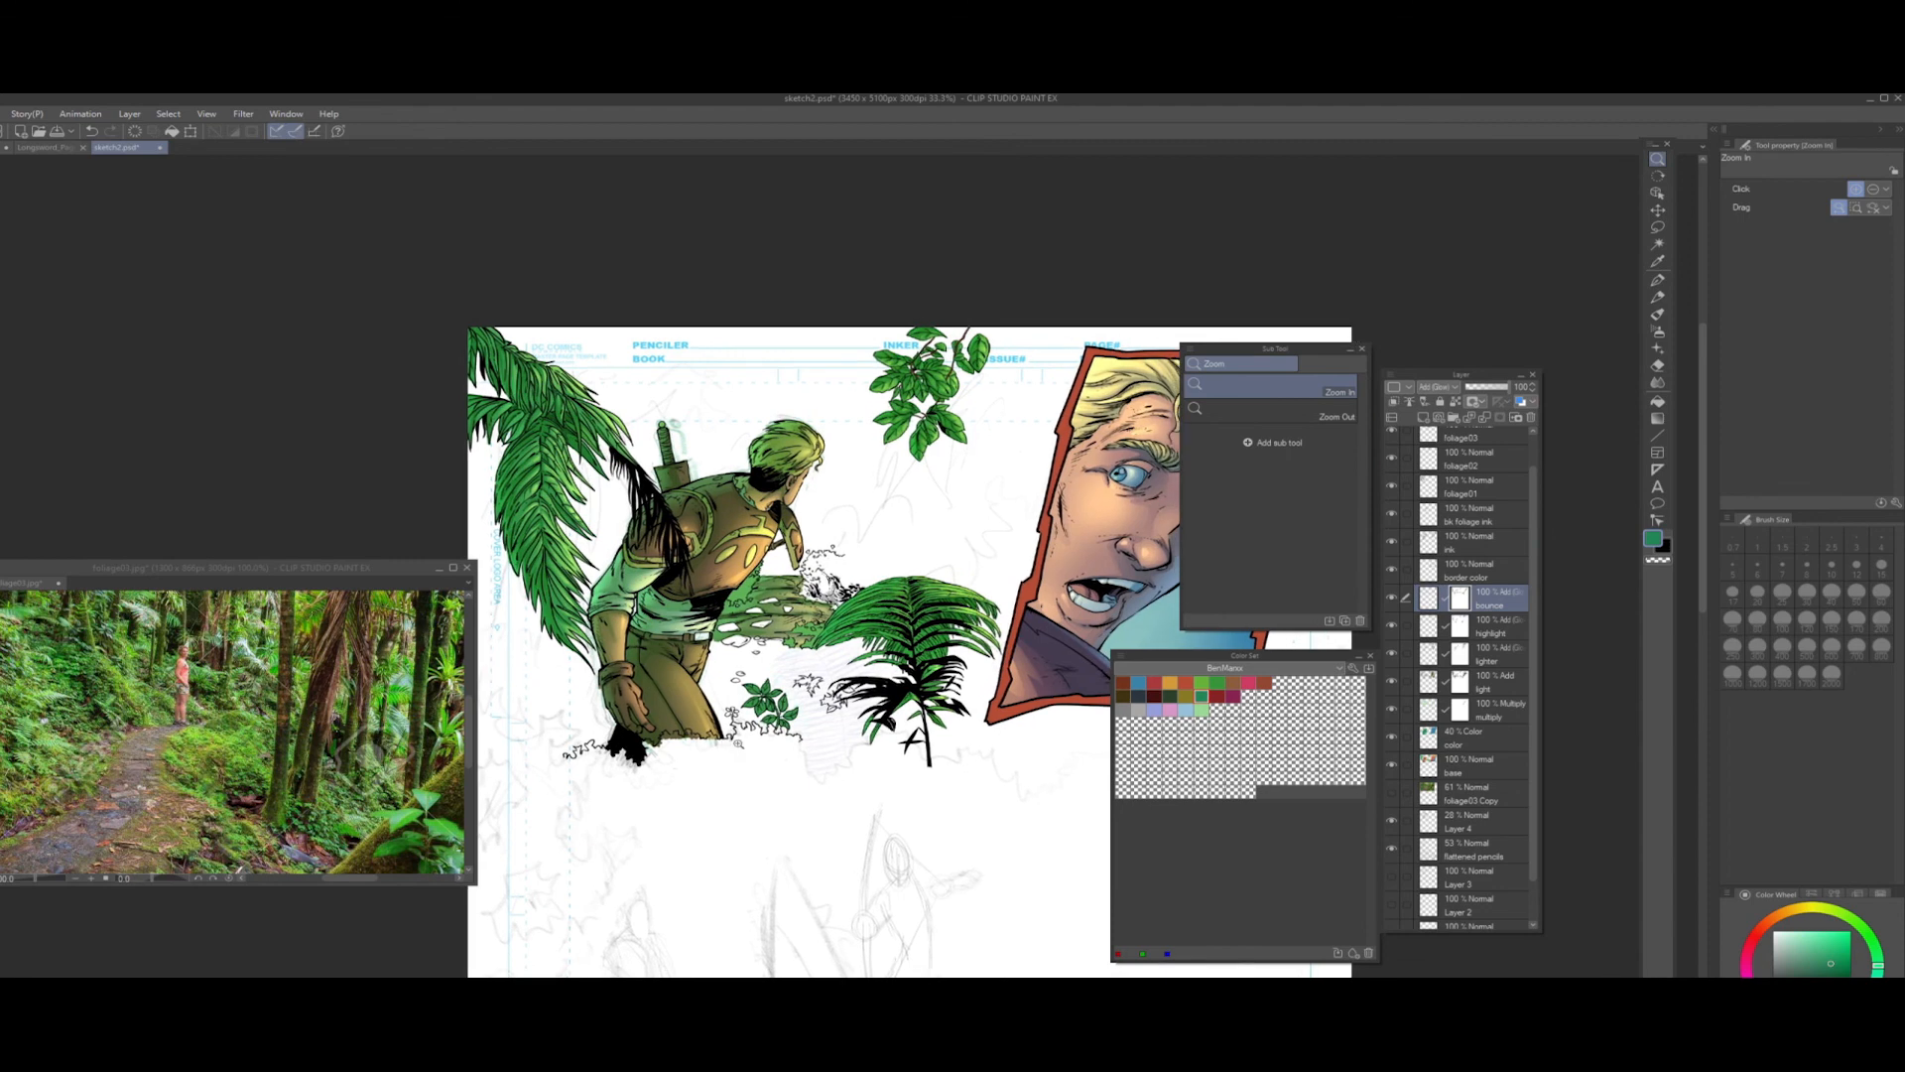
- Show the foliage03 Copy photo layer behind the top panel and move the Sub Tool palette off the inset portrait
click(1391, 793)
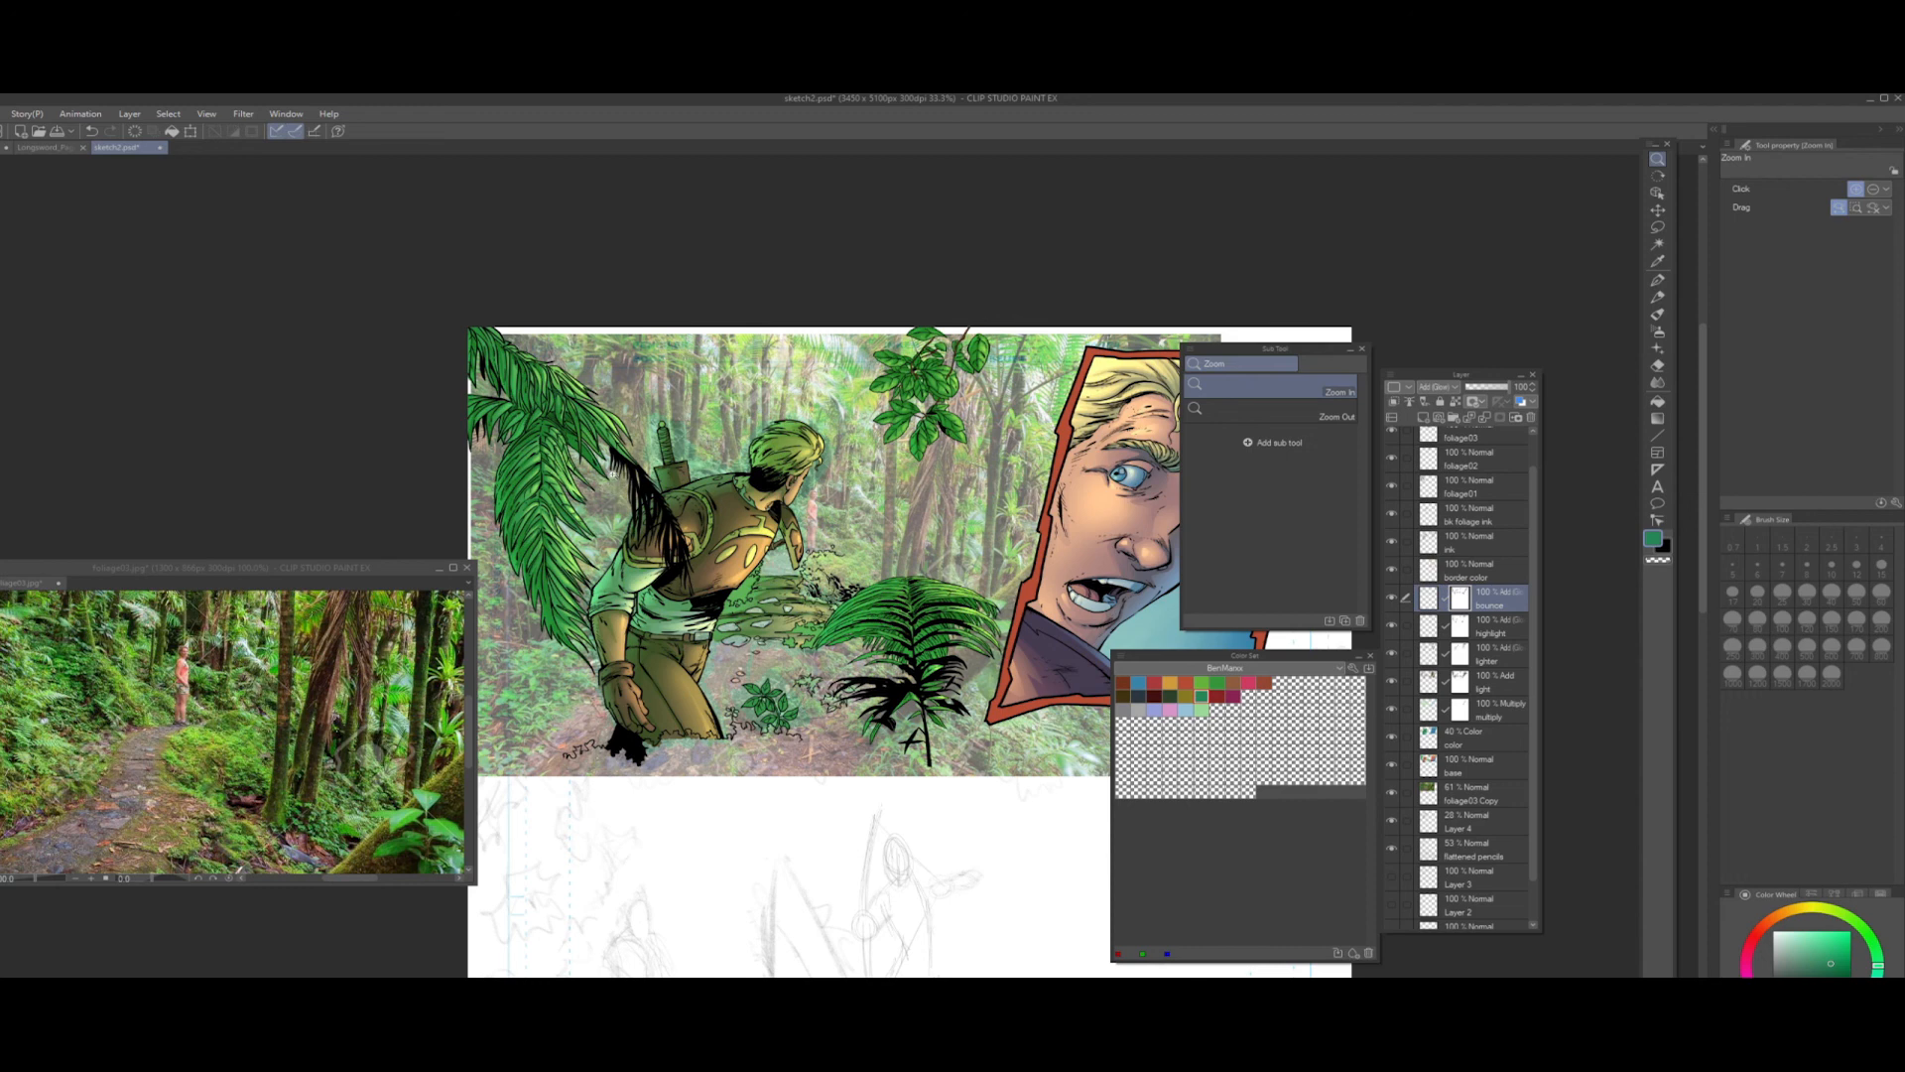
drag(1237, 355, 1562, 706)
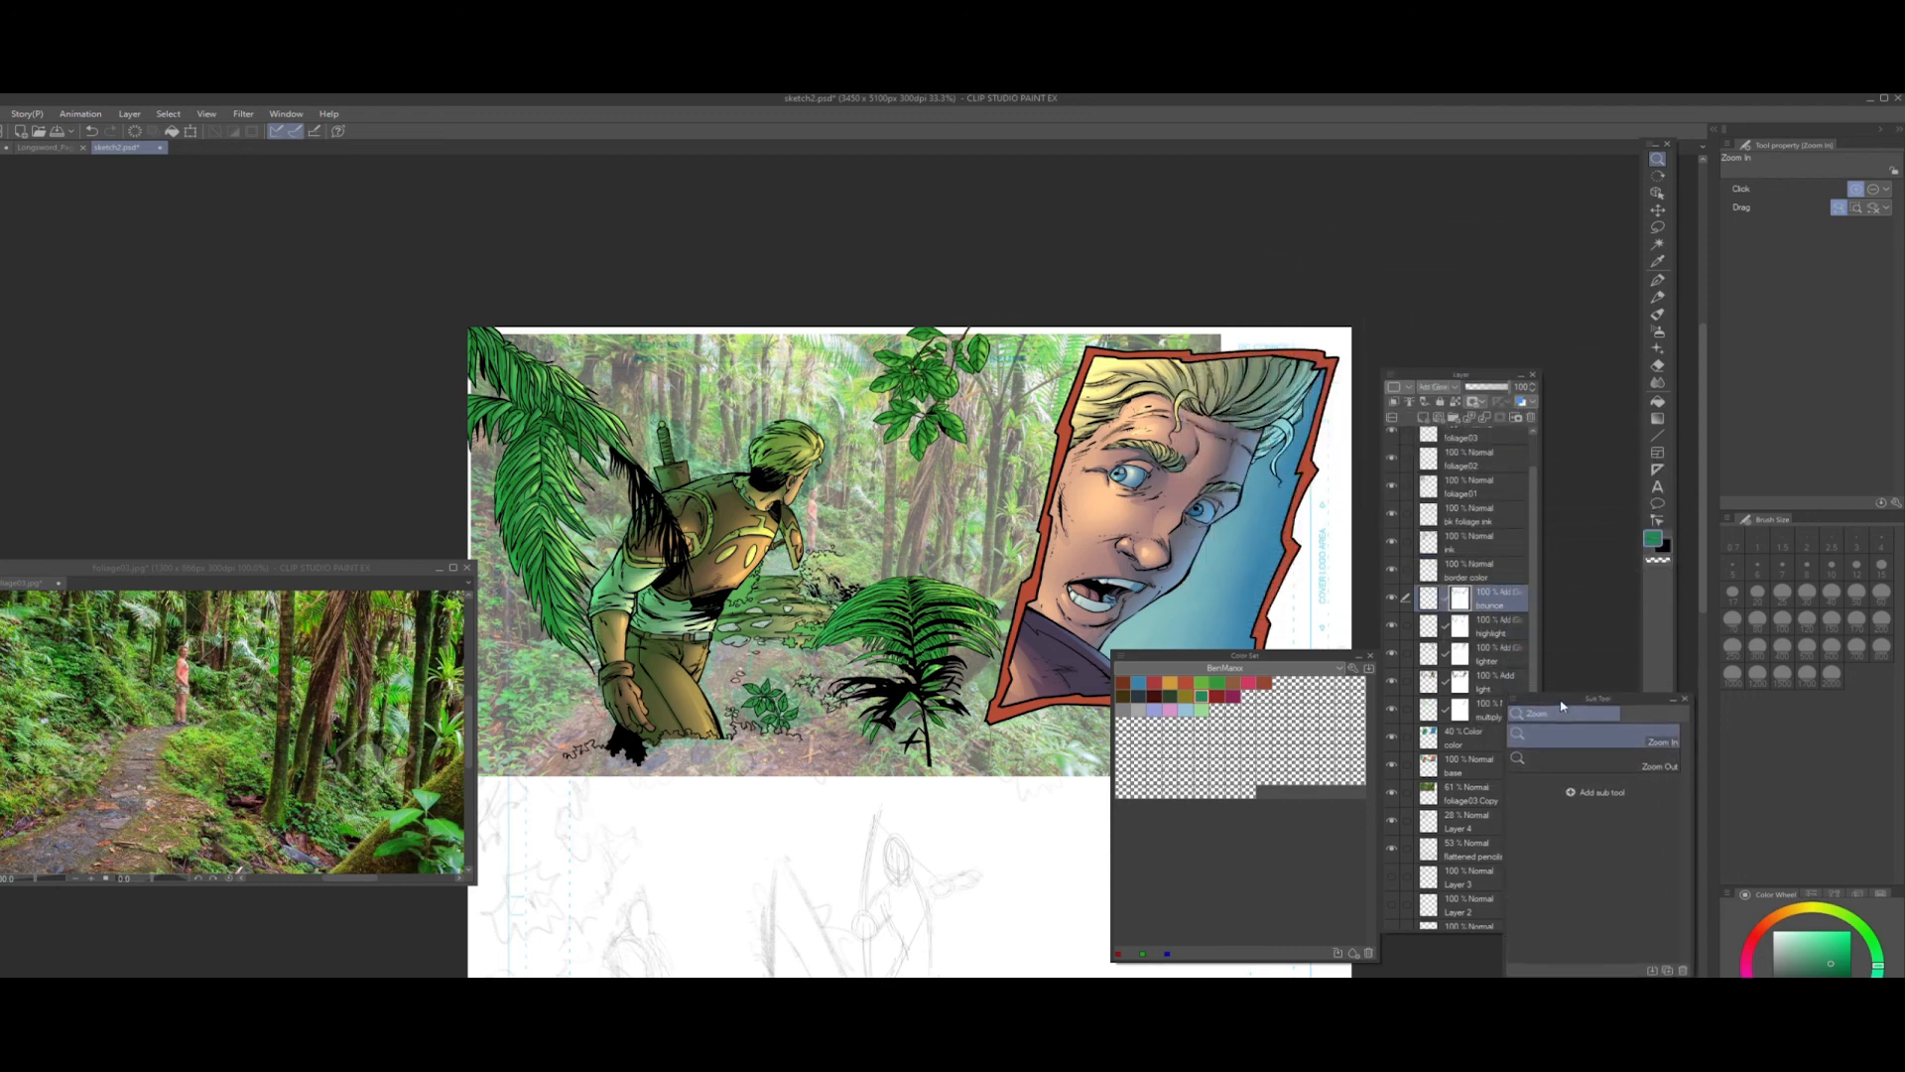